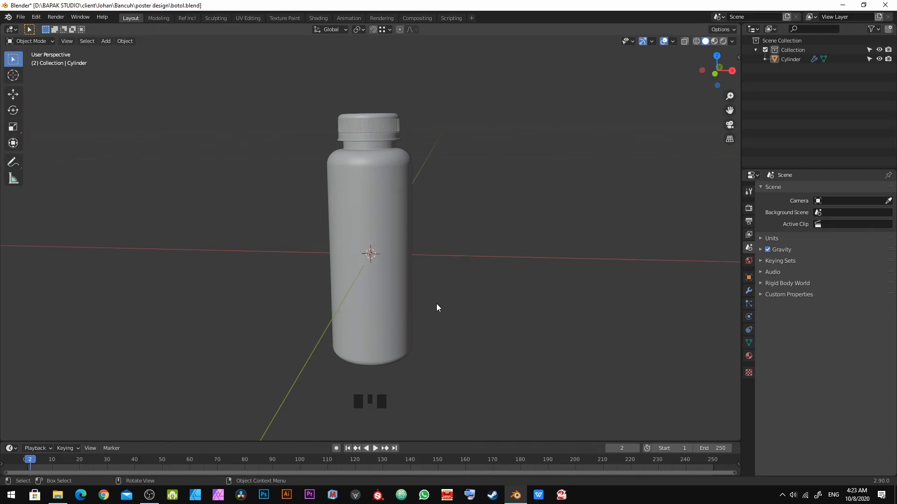
Step: Open the bancuhbottle reference photo from the poster design folder, then return to the 3D scene
mouse_move(57, 495)
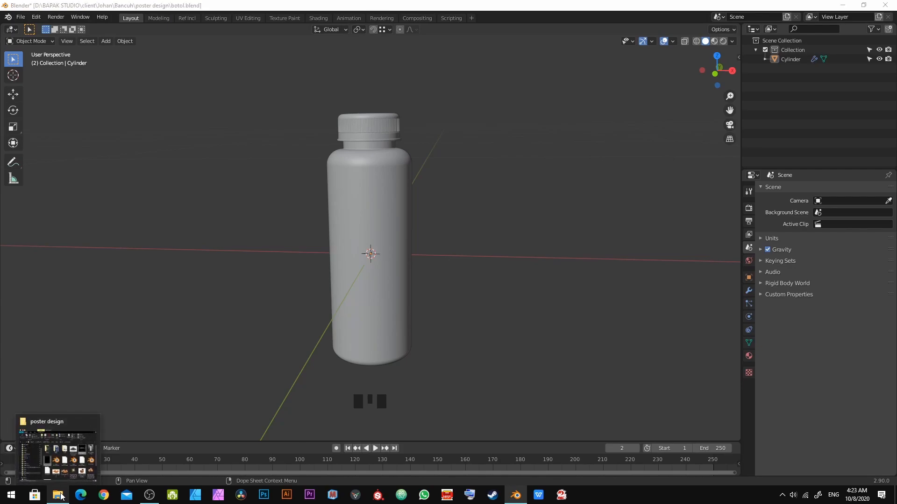
click(54, 448)
double_click(659, 206)
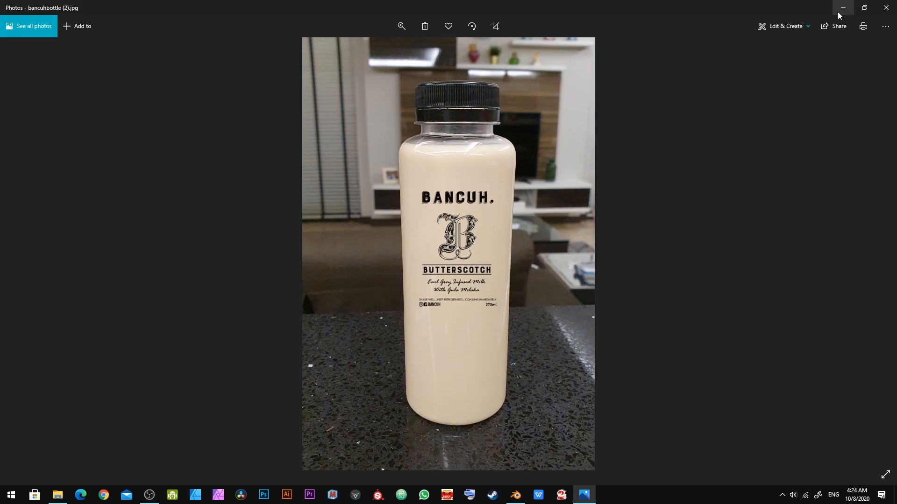
key(alt+Tab)
key(alt+Tab)
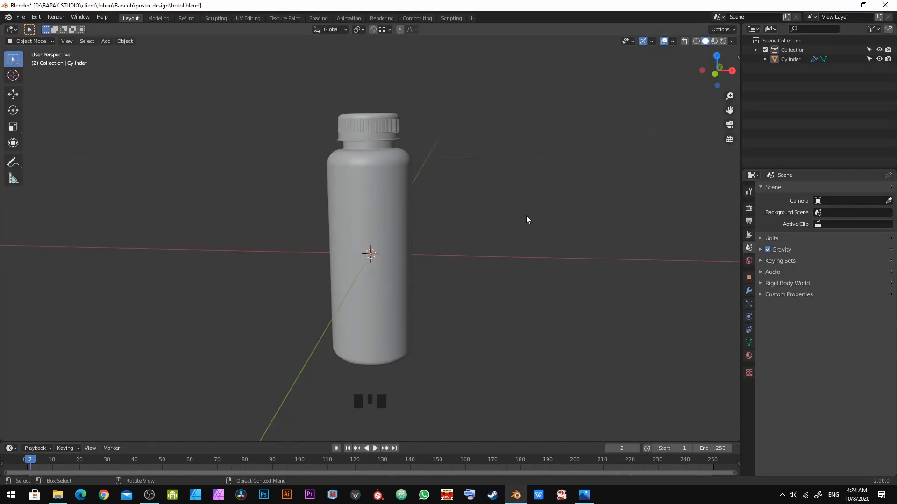
Step: Switch the viewport shading to Material Preview
shift+middle_drag(435, 224, 431, 269)
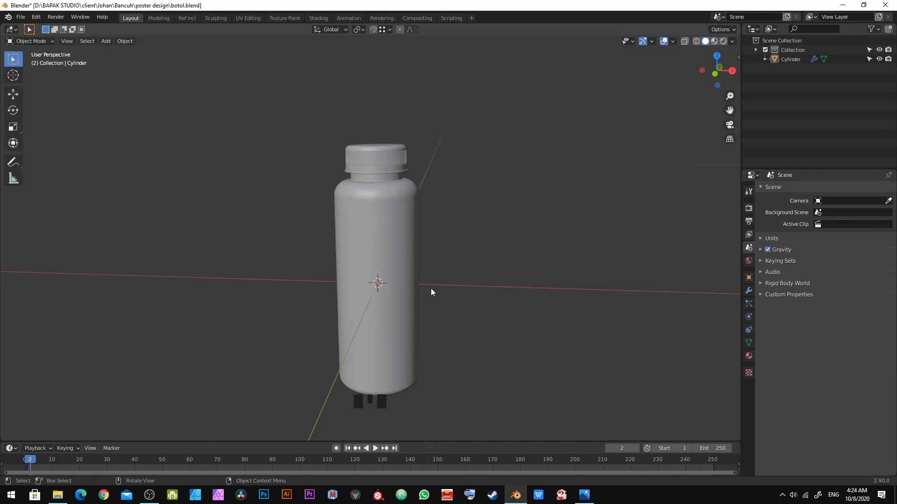
scroll(430, 288, down, 2)
middle_drag(432, 288, 338, 257)
scroll(376, 167, up, 3)
scroll(341, 271, up, 3)
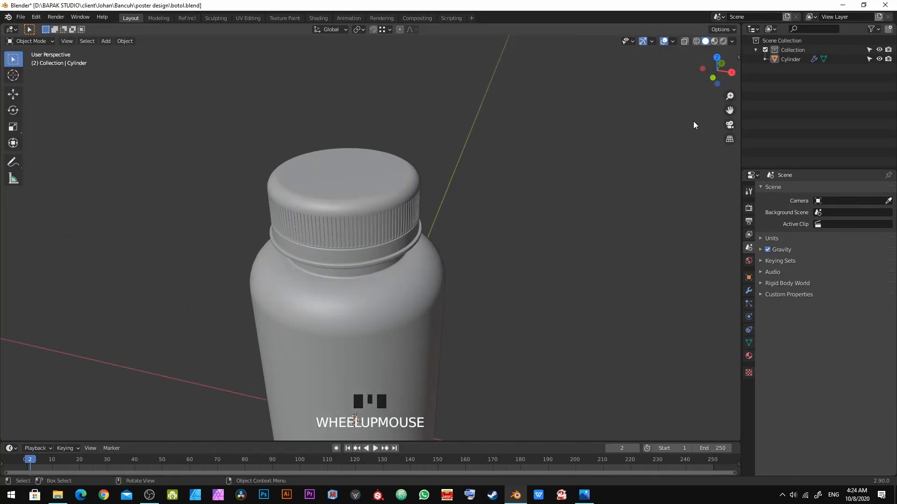
middle_drag(364, 308, 453, 243)
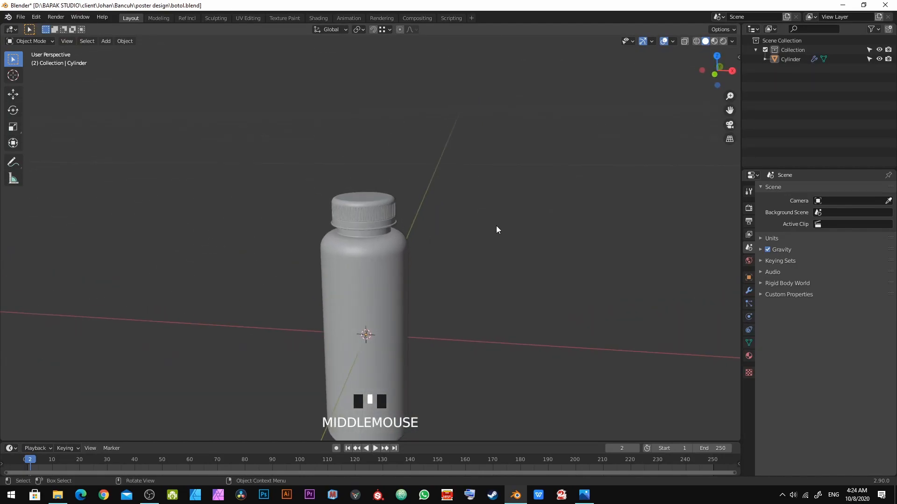
click(715, 41)
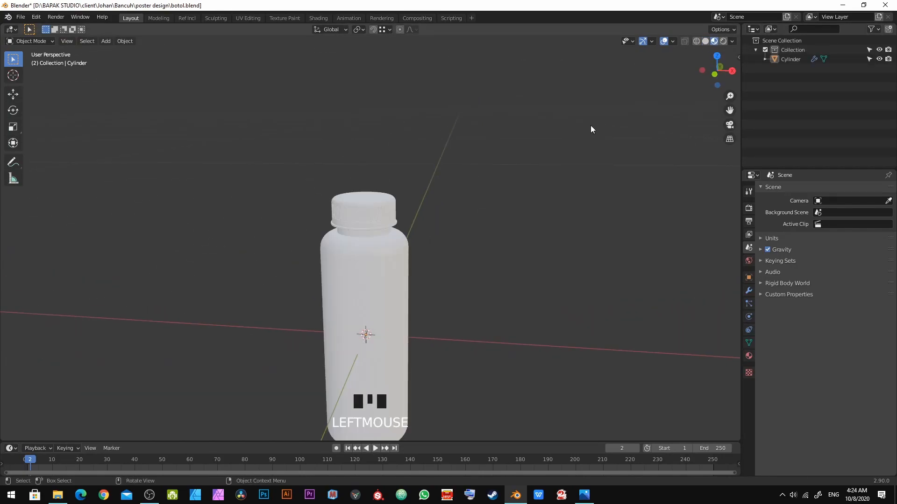
key(z)
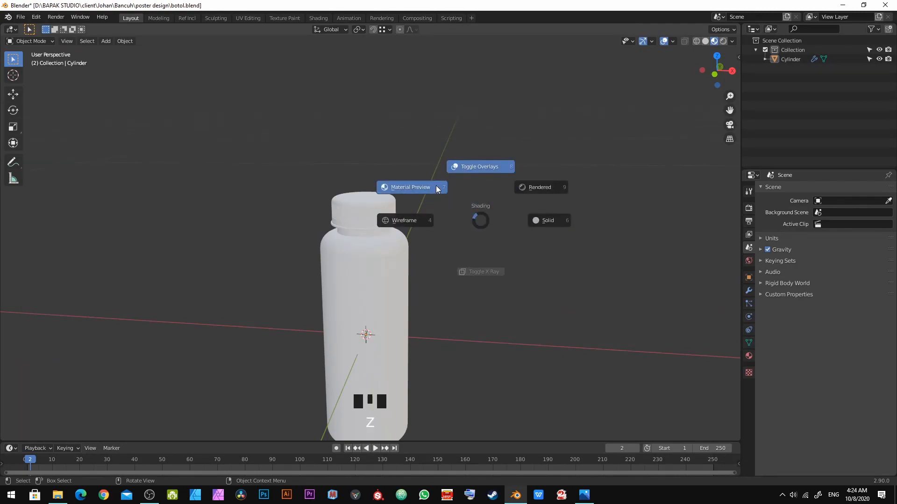
click(391, 181)
Step: Open Preferences and examine the Interface and Keymap settings, then close the window
shift+middle_drag(380, 306, 521, 199)
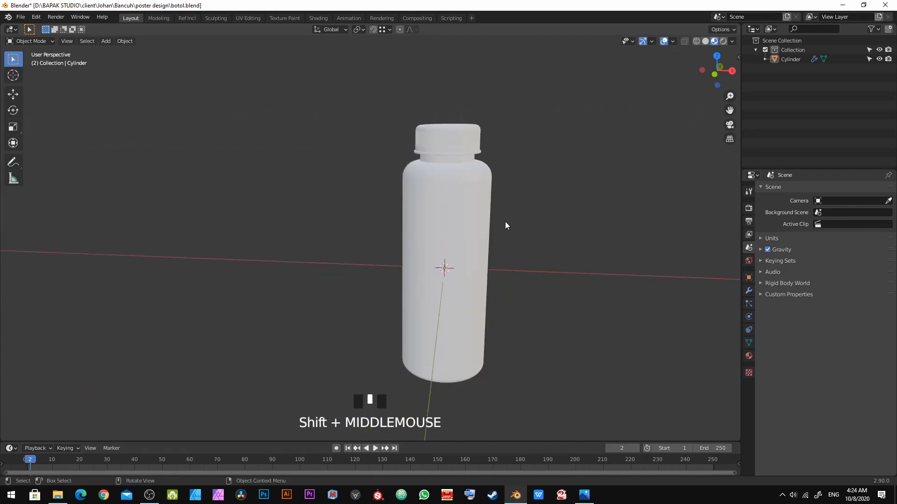
key(z)
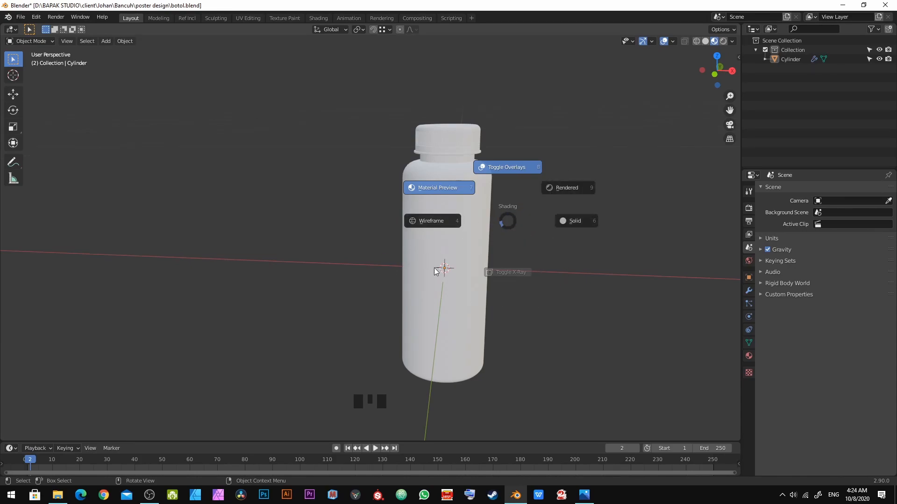
click(453, 349)
click(32, 17)
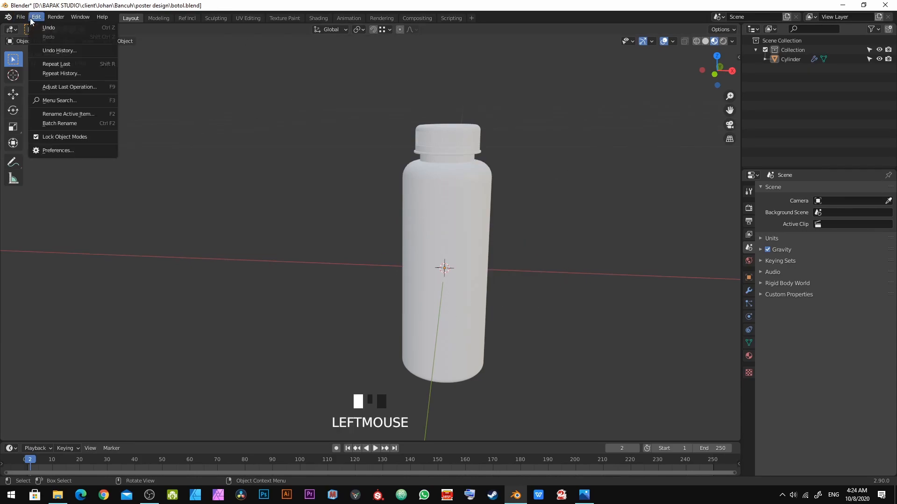
click(47, 150)
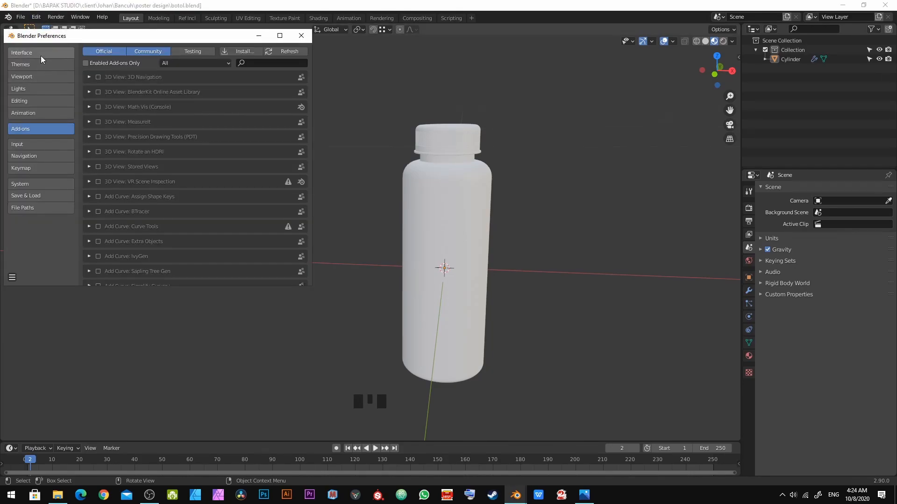
click(40, 54)
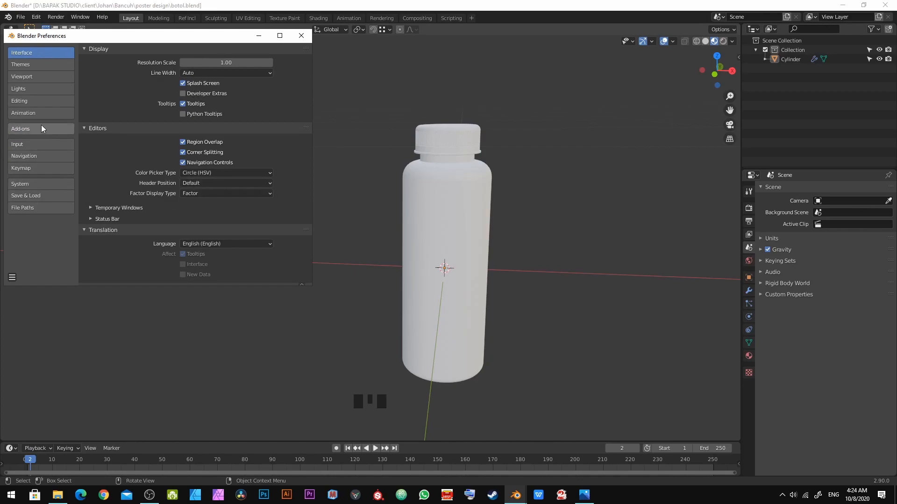
click(28, 168)
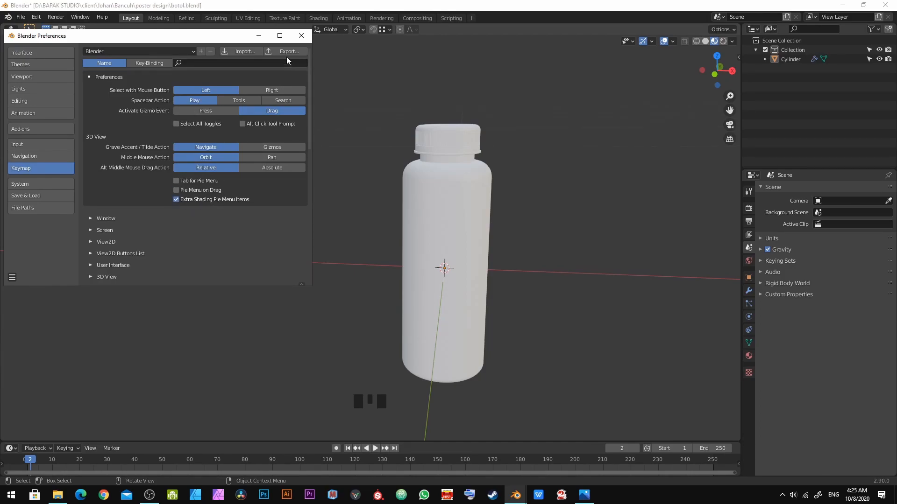
click(294, 41)
Step: Select the bottle mesh in the viewport
key(z)
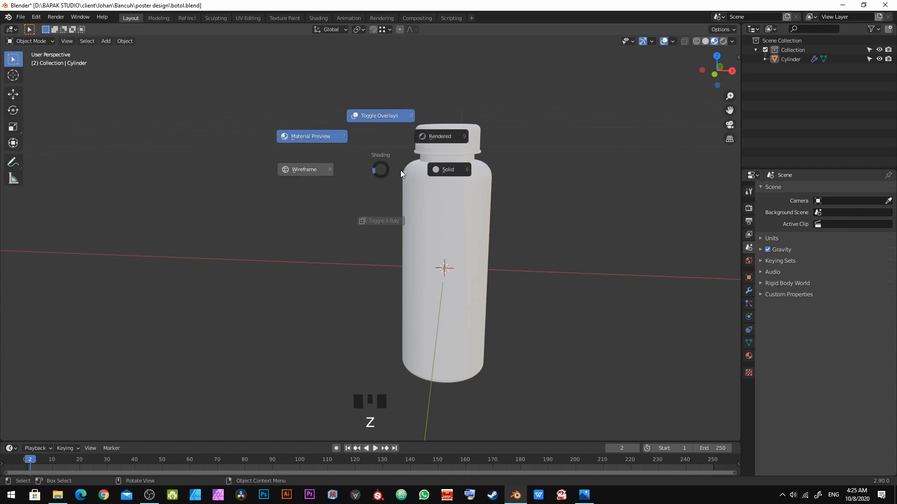
shift+middle_drag(506, 267, 487, 274)
key(z)
shift+middle_drag(382, 193, 425, 247)
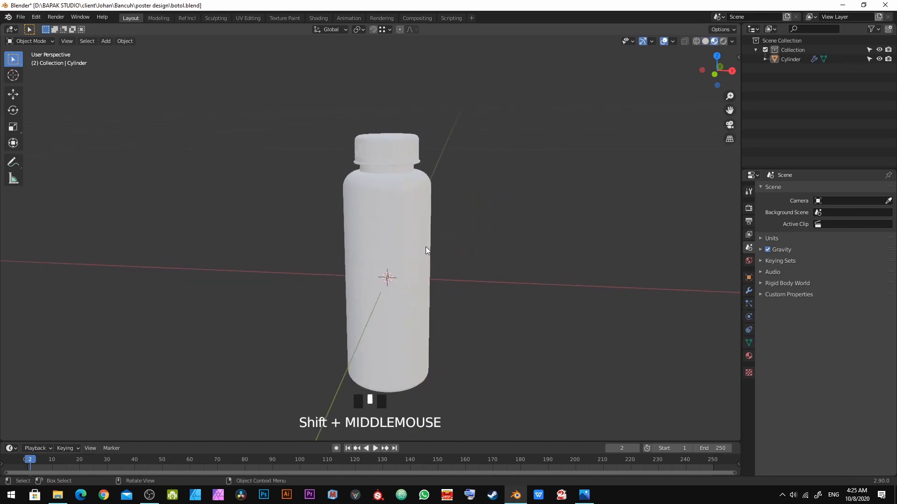
scroll(388, 174, up, 4)
shift+middle_drag(387, 175, 349, 321)
scroll(372, 182, up, 5)
click(373, 169)
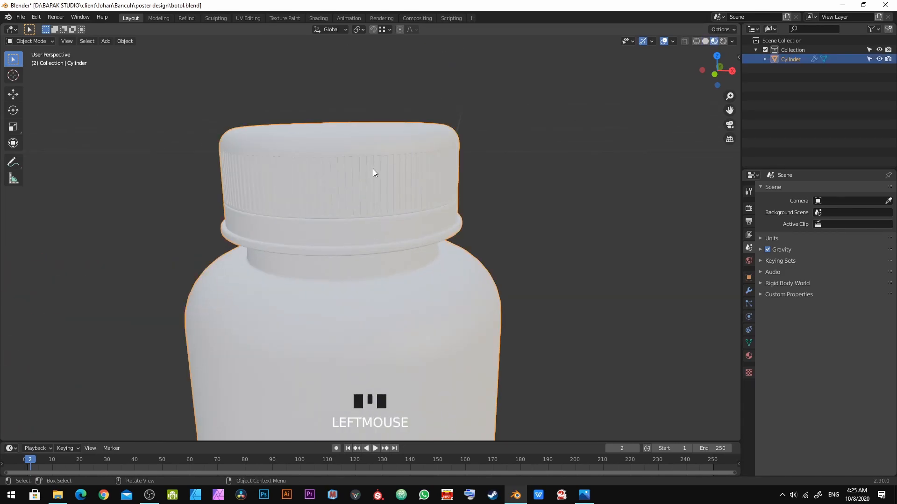
Step: Enter Edit Mode on the bottle mesh
scroll(373, 169, down, 6)
scroll(361, 228, up, 1)
scroll(364, 233, up, 3)
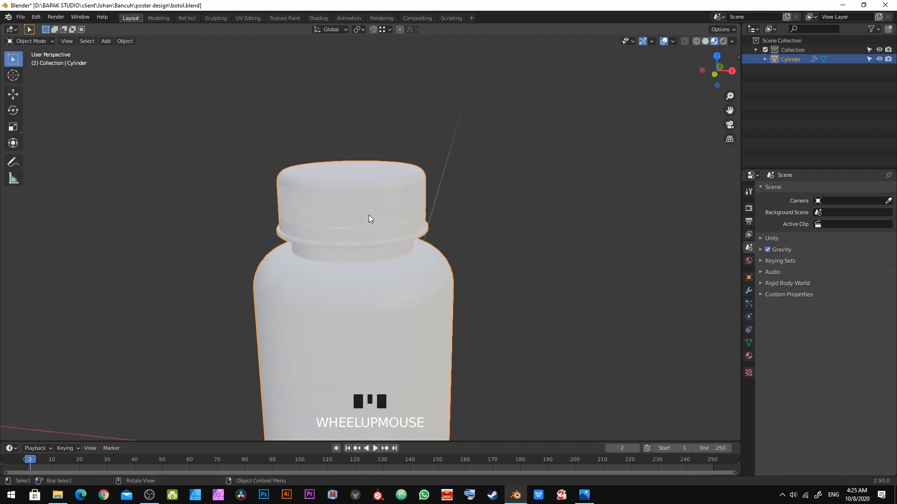
key(Tab)
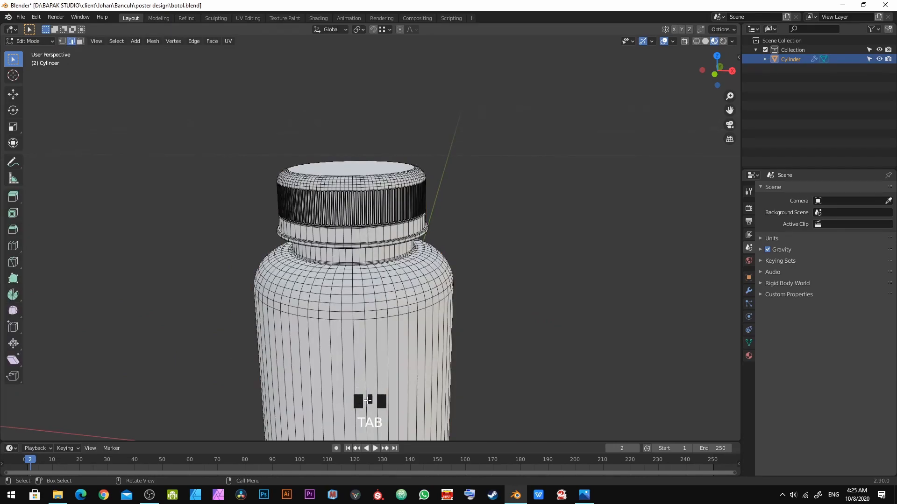
shift+middle_drag(382, 410, 428, 382)
scroll(428, 382, down, 2)
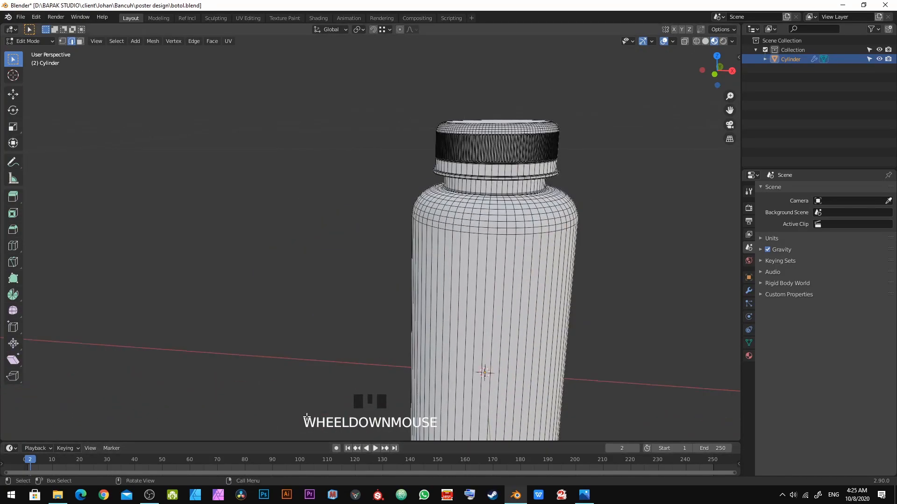
shift+middle_drag(566, 185, 449, 233)
scroll(503, 228, up, 2)
Step: Switch to face selection and select all linked faces of the bottle cap
key(3)
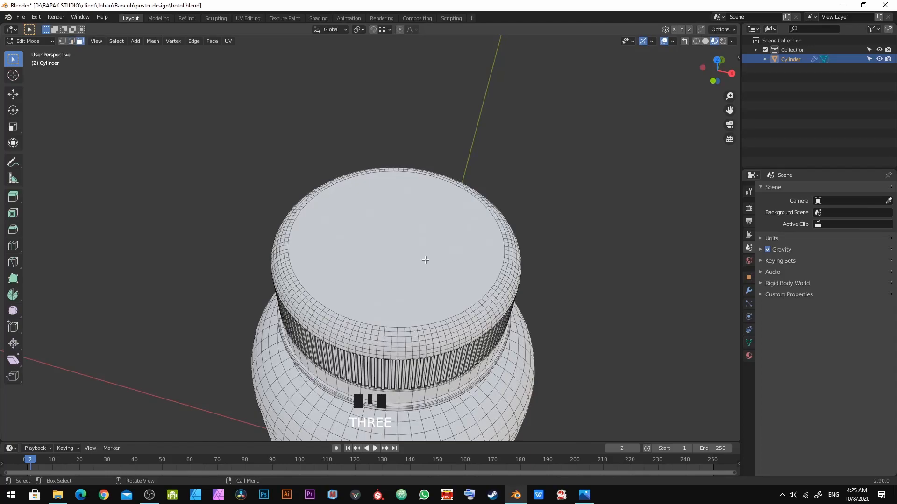
click(425, 260)
middle_drag(451, 261, 421, 293)
key(ctrl+l)
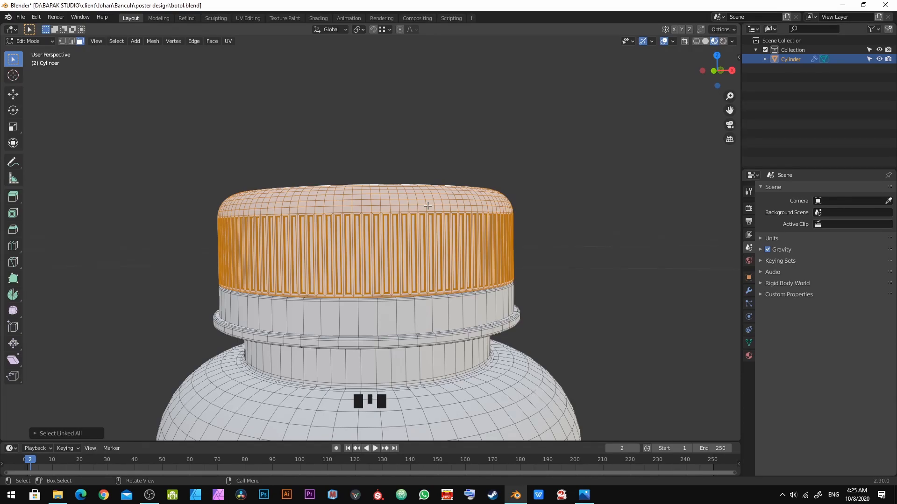
Step: Separate the selected cap faces into their own object and return to Object Mode
key(p)
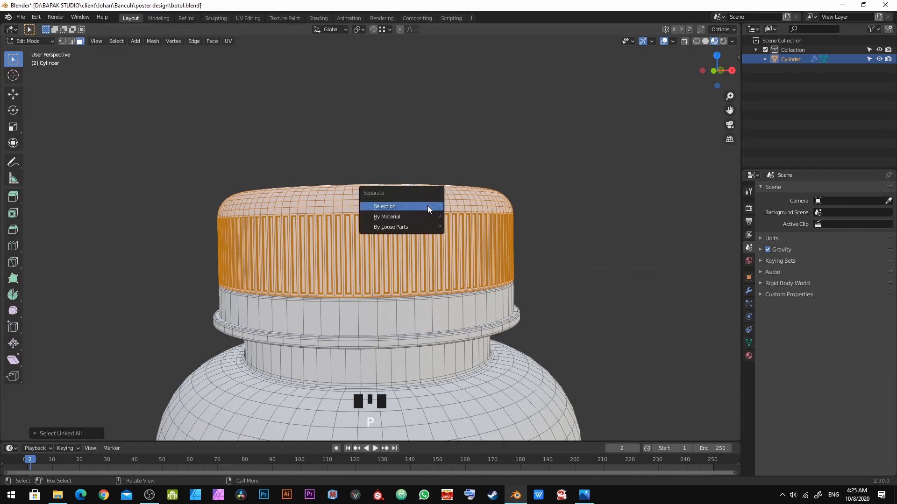
key(Return)
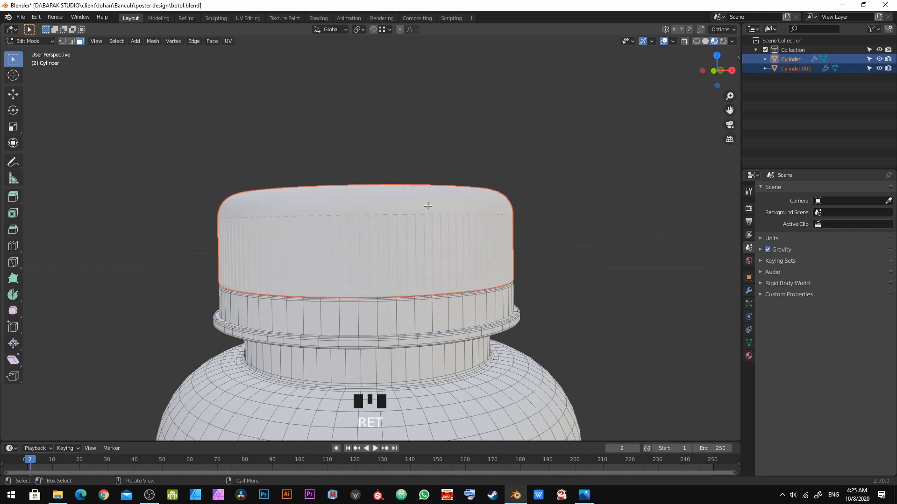
key(Tab)
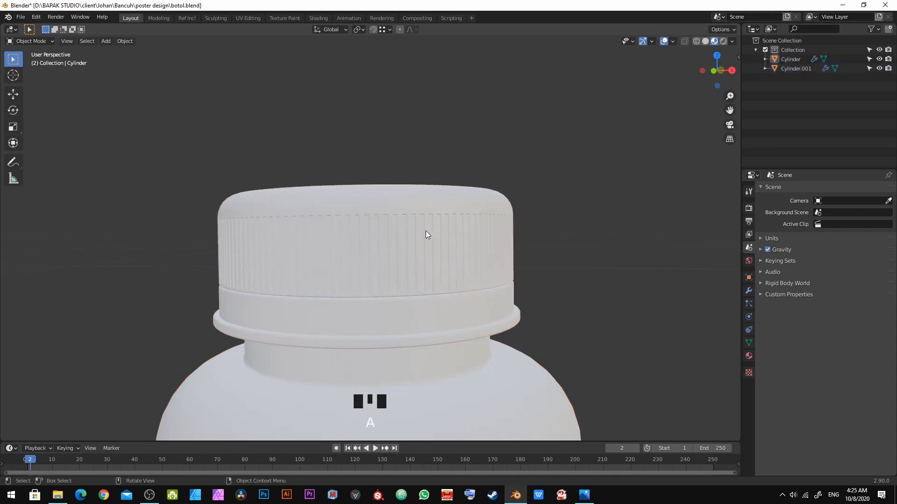
scroll(400, 229, down, 3)
scroll(400, 230, up, 7)
key(Tab)
scroll(401, 227, down, 6)
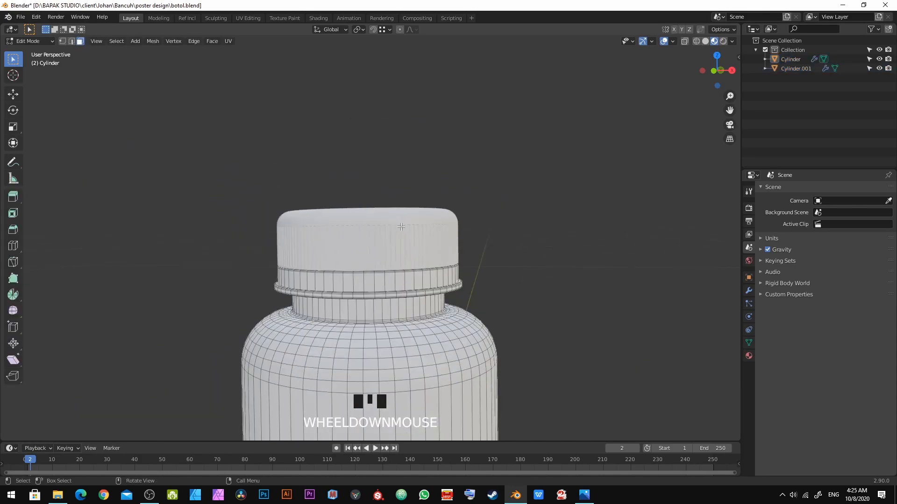
key(Tab)
shift+middle_drag(397, 260, 417, 198)
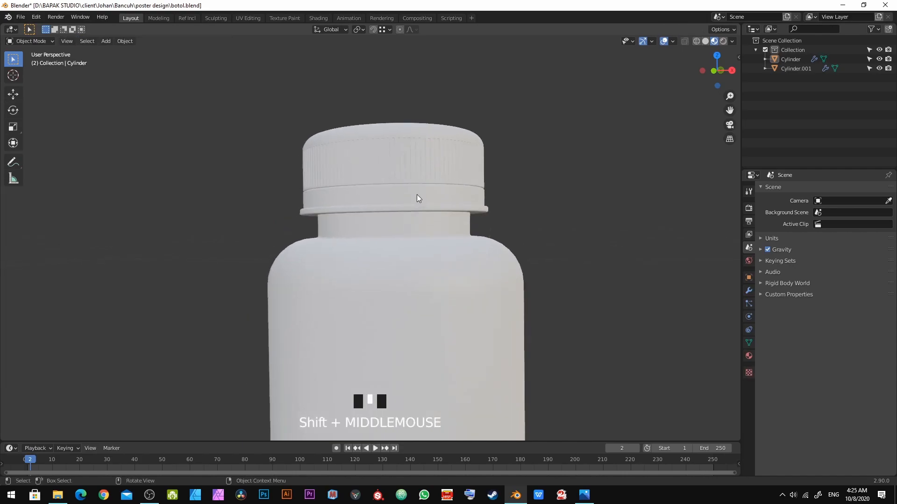
Step: Select the bottle body and rename it botol
click(411, 146)
click(405, 248)
click(393, 125)
click(352, 288)
double_click(791, 59)
text(botol)
key(Return)
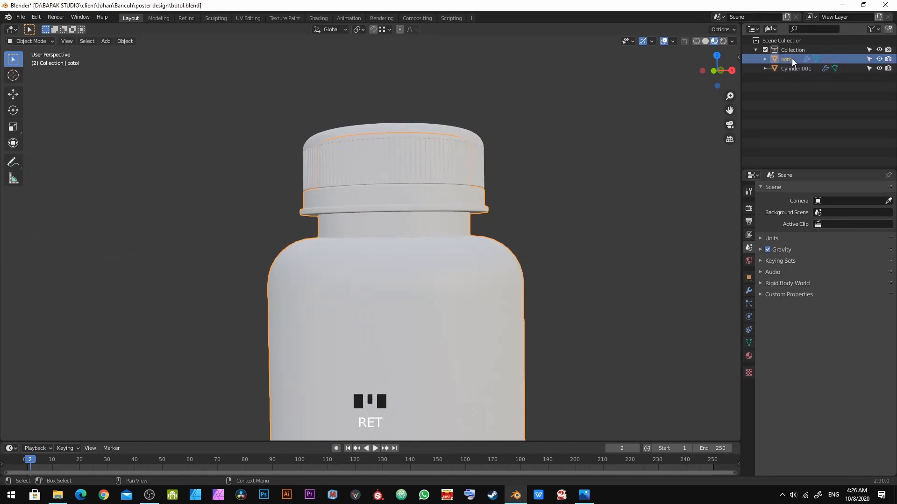
Step: Select the separated cap object and rename it penutup
click(398, 159)
double_click(809, 69)
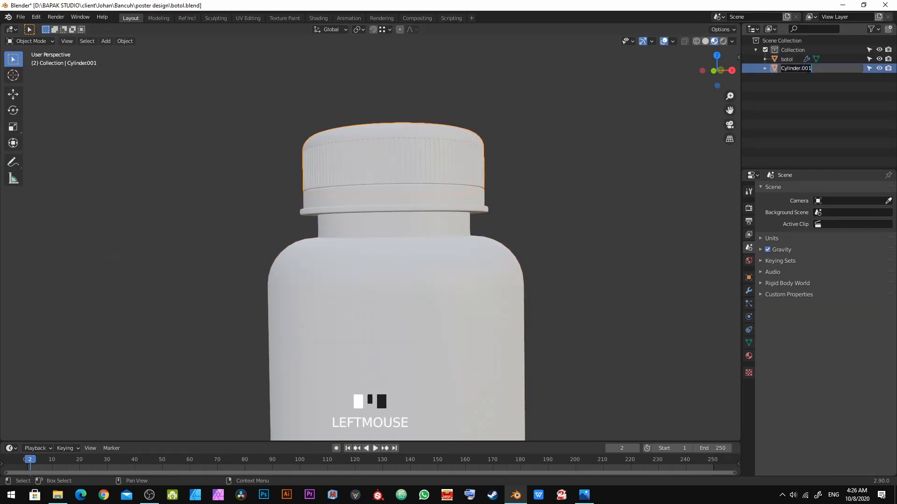
text(penutup)
key(Return)
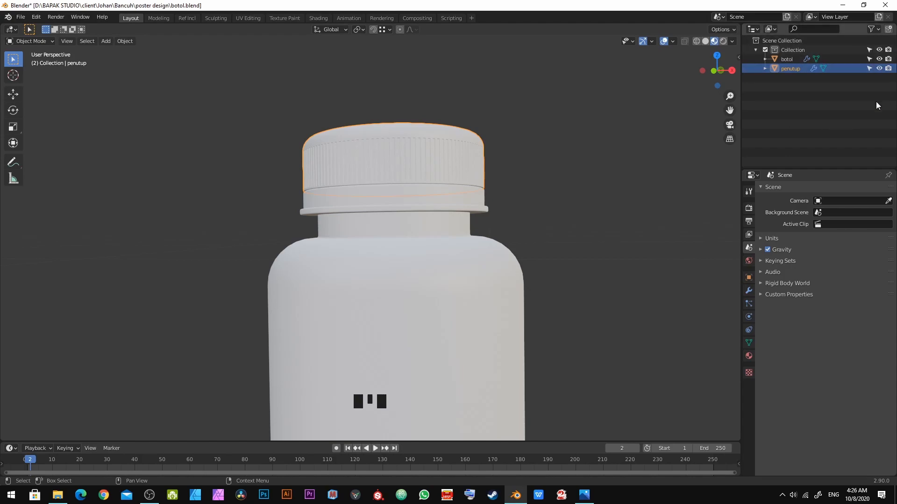
Step: Select the penutup cap and add a new material to it
middle_drag(344, 181, 338, 223)
scroll(337, 223, down, 1)
key(alt+a)
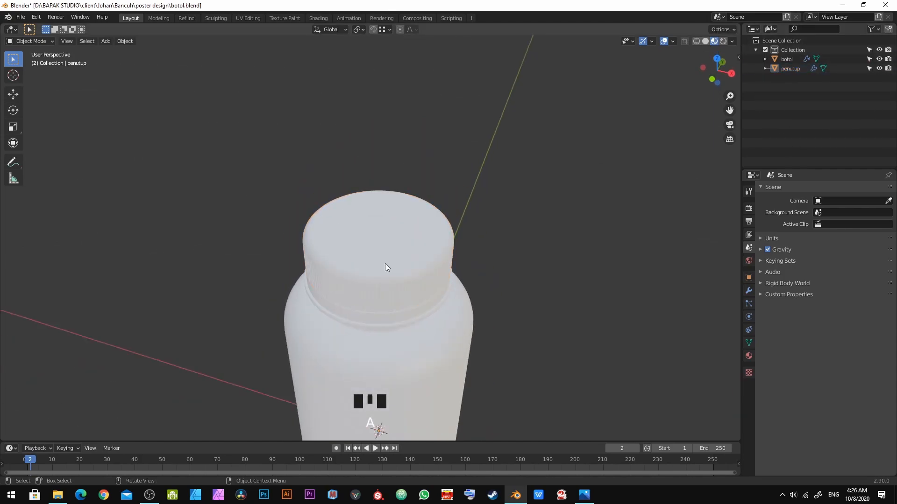
middle_drag(385, 264, 402, 212)
click(402, 212)
click(412, 223)
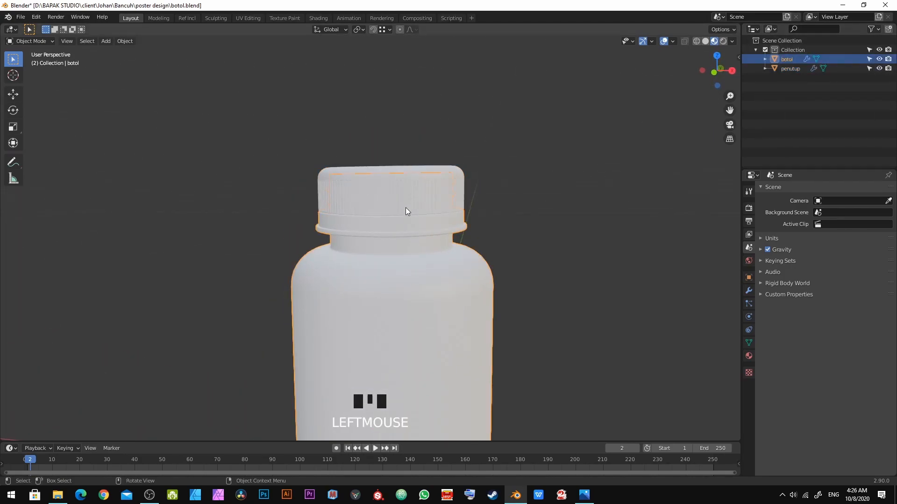
click(405, 207)
scroll(430, 185, up, 3)
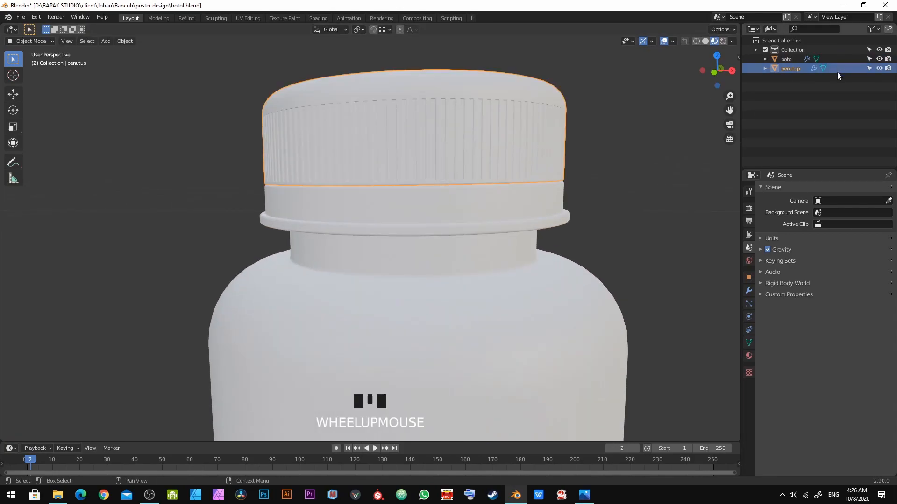
click(748, 356)
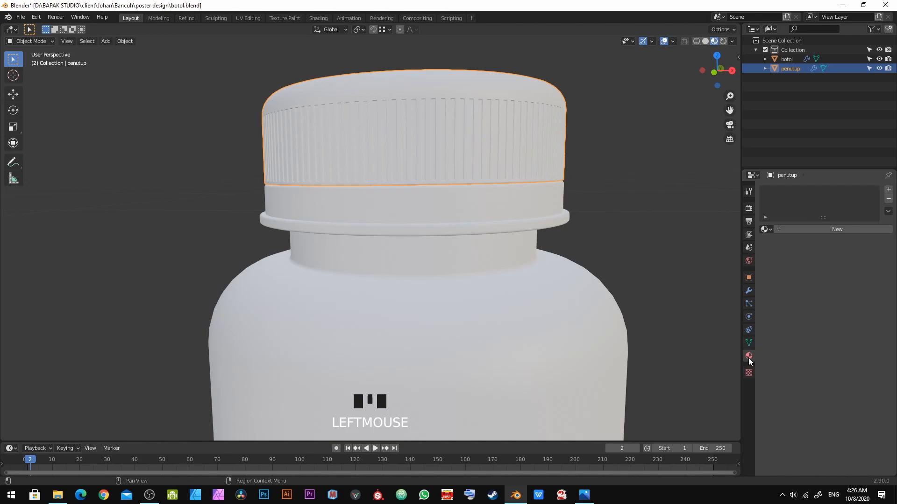
click(835, 230)
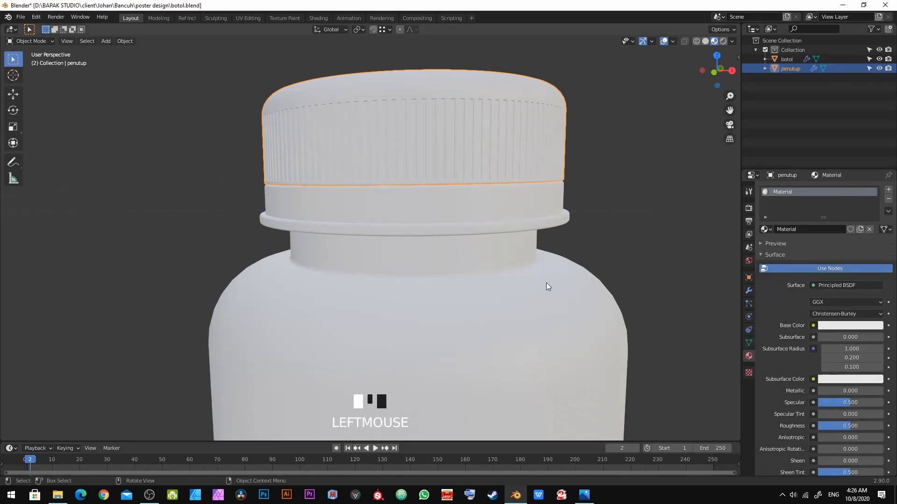
Step: Rename the cap's new material to penutup botol
scroll(406, 218, down, 3)
click(797, 232)
text(penutup boto)
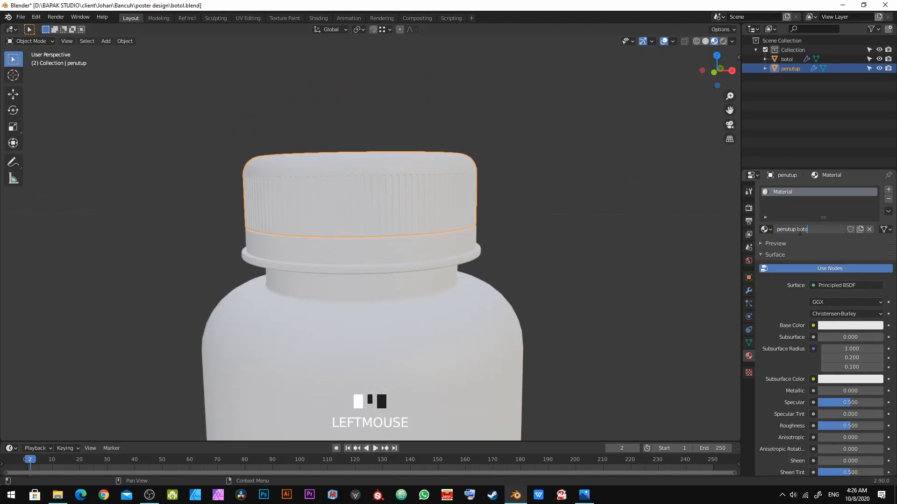
key(Return)
Step: Compare the cap with the reference photo and set the material's Base Color to black
key(alt+Tab)
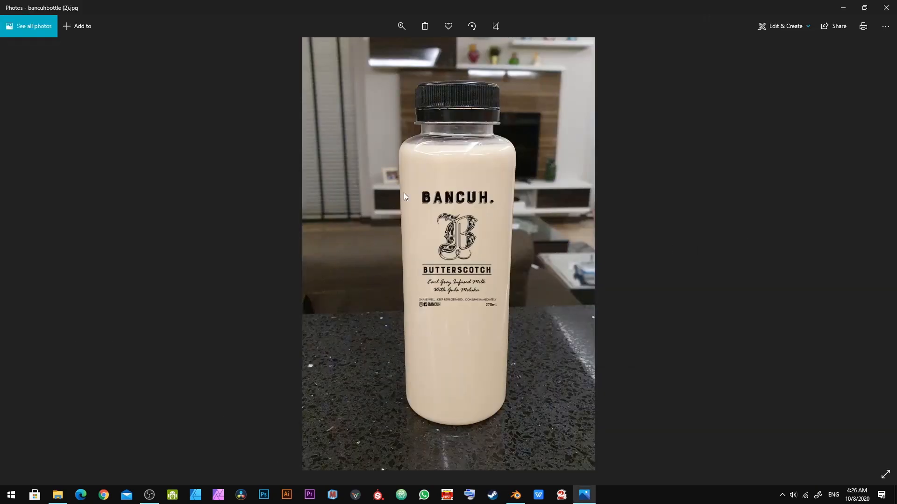
scroll(466, 87, up, 5)
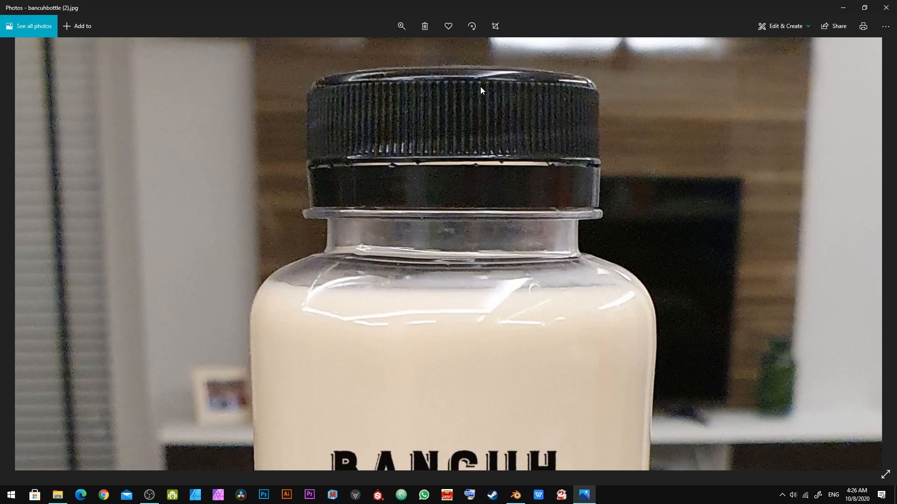
scroll(480, 86, down, 3)
key(alt+Tab)
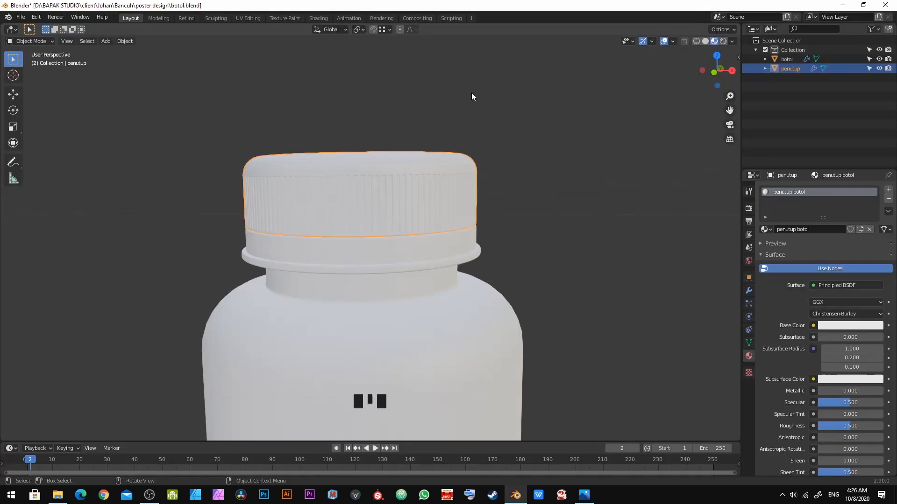
click(845, 325)
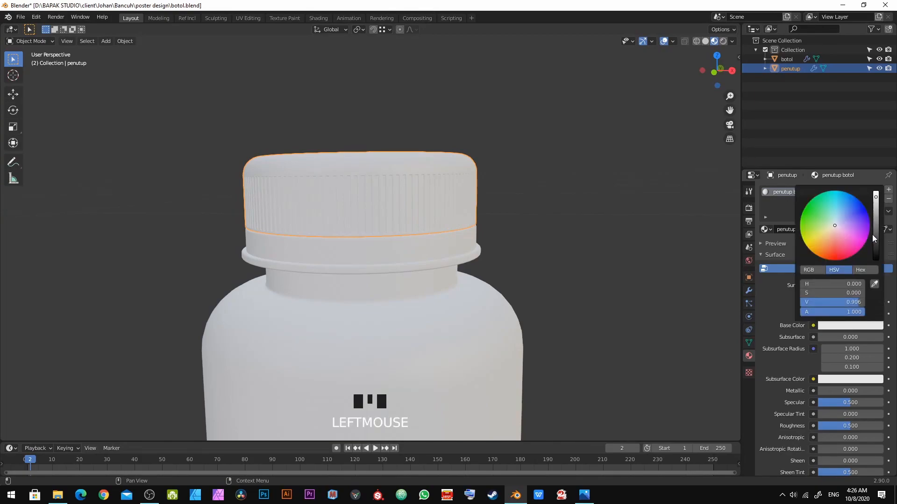
drag(876, 240, 876, 266)
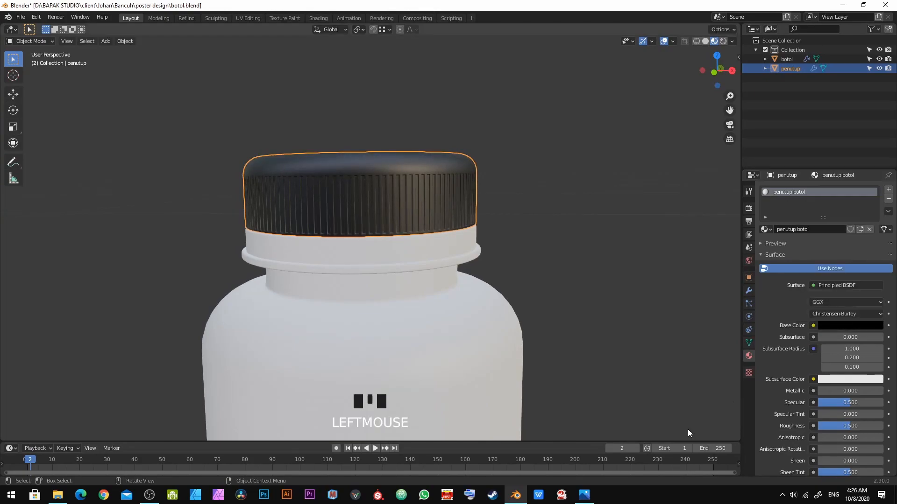
Step: Set the cap material's Roughness to 0.1
scroll(785, 402, down, 4)
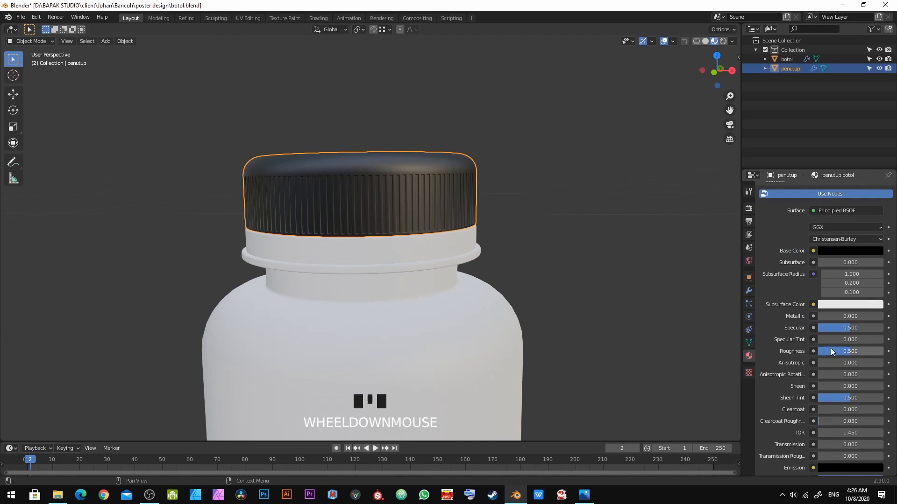
click(828, 350)
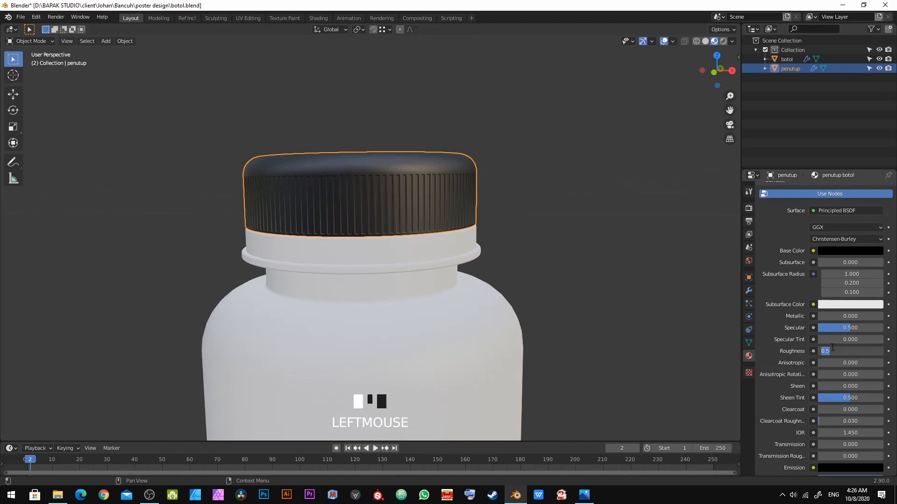
text(0.1)
key(KP_Enter)
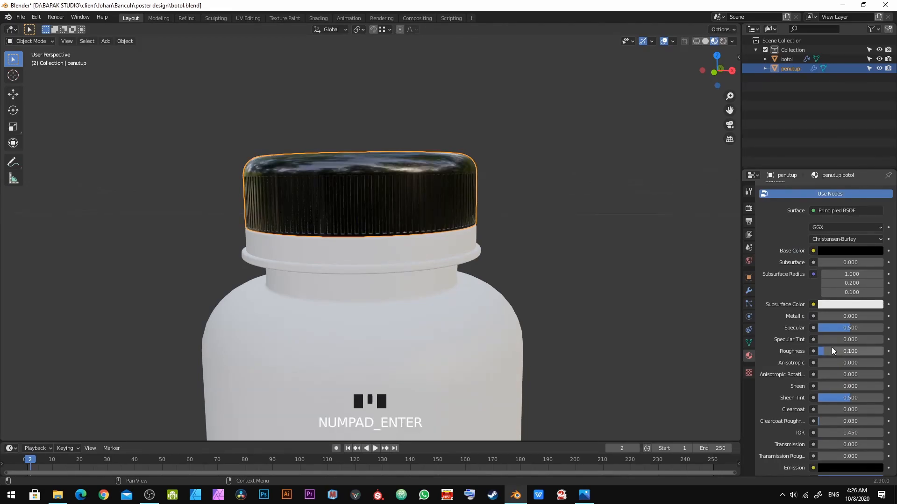
Step: Deselect everything and orbit around the cap to inspect its reflections
key(alt+a)
mouse_move(234, 193)
middle_down()
mouse_move(316, 191)
mouse_move(436, 208)
mouse_move(438, 262)
mouse_move(391, 301)
mouse_move(376, 251)
mouse_move(388, 236)
middle_up()
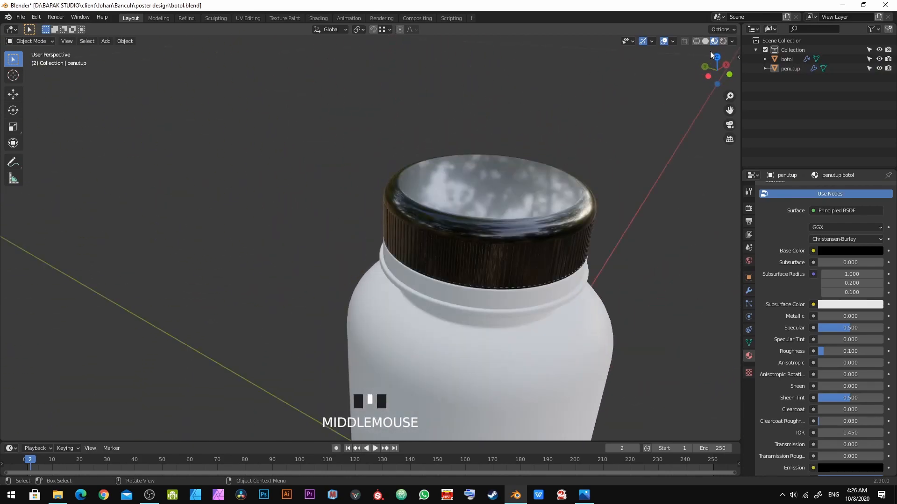
click(731, 41)
click(718, 122)
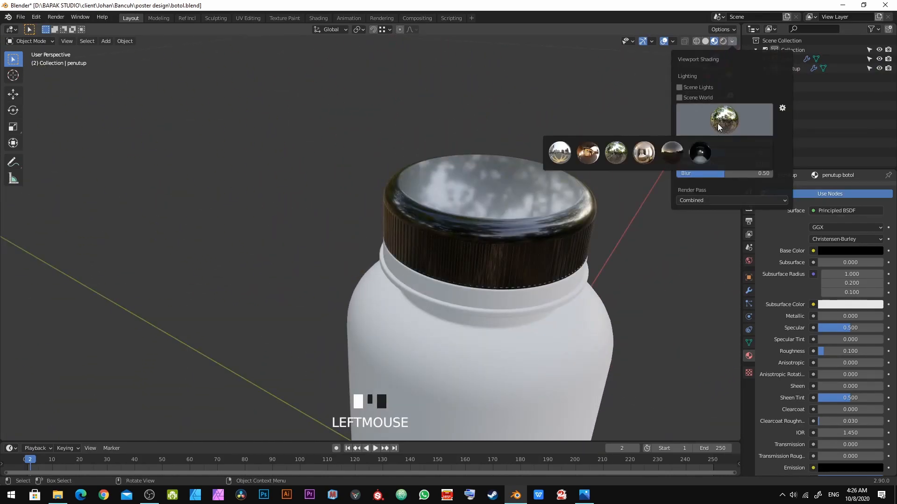
scroll(508, 221, down, 2)
middle_drag(508, 221, 436, 197)
scroll(311, 203, up, 6)
scroll(311, 203, down, 6)
middle_drag(377, 194, 358, 279)
middle_drag(356, 293, 215, 267)
shift+middle_drag(264, 235, 298, 236)
scroll(298, 238, up, 2)
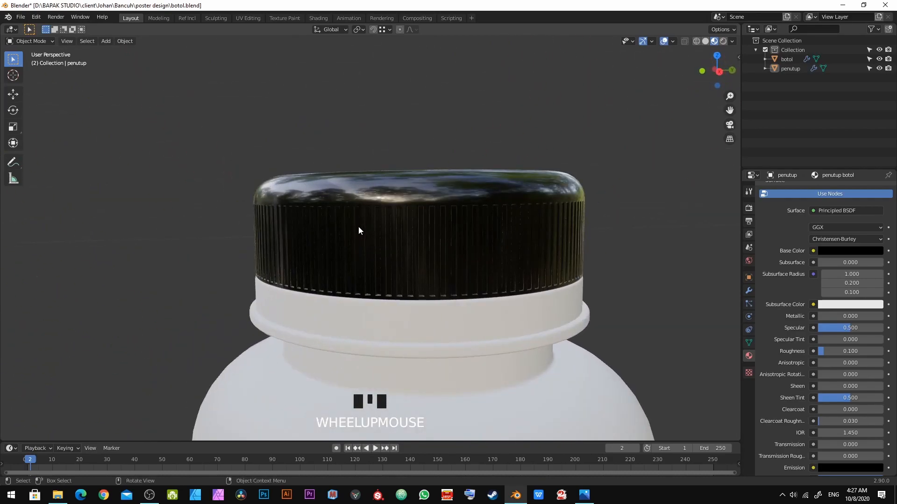
Step: Switch the viewport's lighting to the fourth HDRI studio light
middle_drag(354, 228, 369, 237)
click(732, 41)
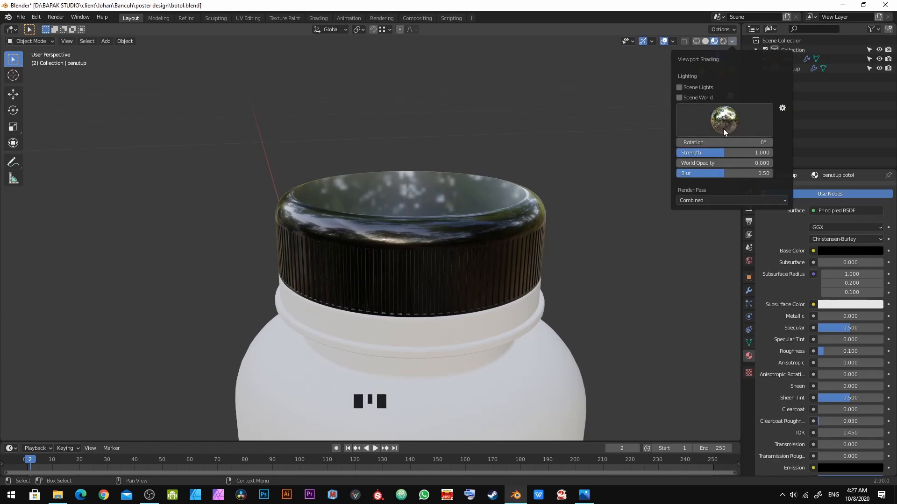
mouse_move(289, 267)
middle_down()
mouse_move(391, 295)
mouse_move(538, 298)
mouse_move(556, 200)
mouse_move(360, 256)
mouse_move(409, 280)
mouse_move(305, 278)
mouse_move(314, 273)
middle_up()
middle_drag(378, 273, 378, 244)
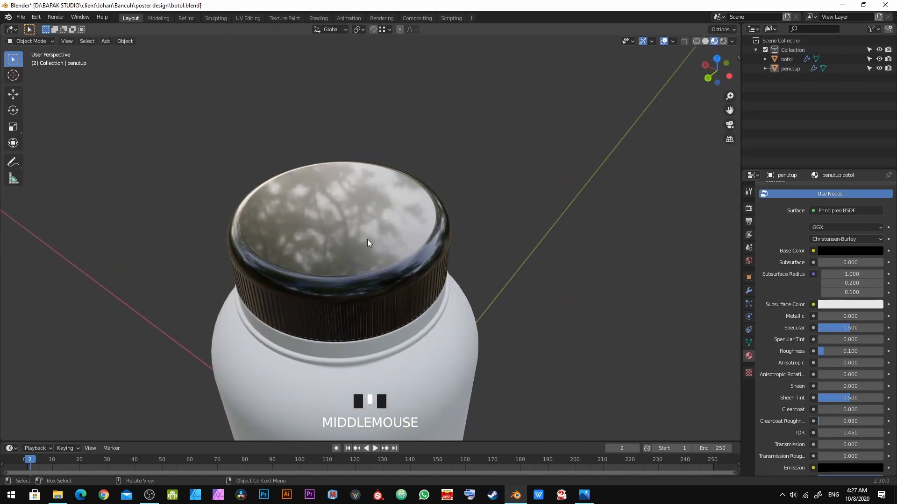
click(732, 42)
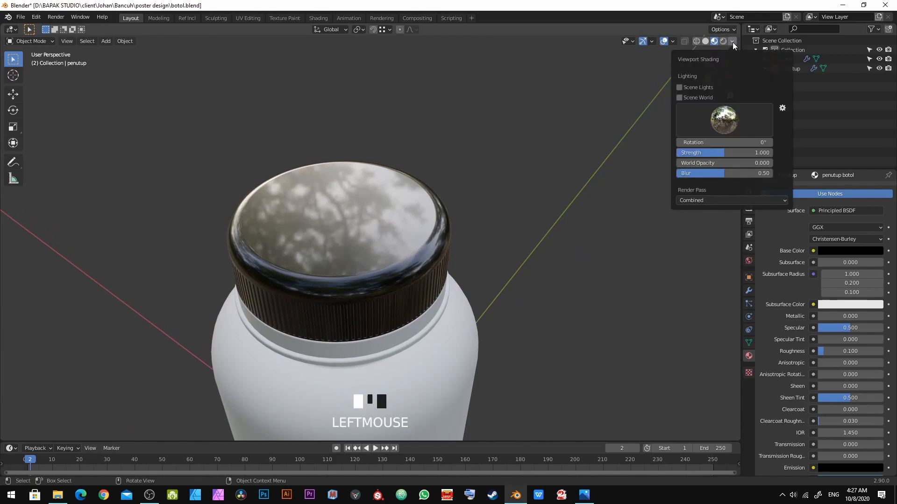
click(723, 117)
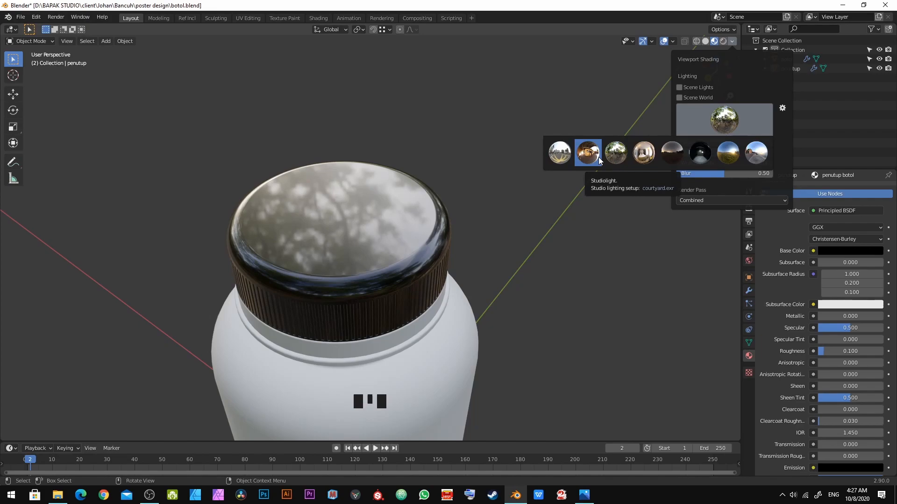
click(641, 155)
Step: Orbit around the cap and compare it with the reference photo
middle_drag(328, 189, 542, 214)
scroll(408, 217, down, 2)
middle_drag(408, 217, 292, 189)
scroll(470, 231, up, 6)
scroll(484, 210, down, 1)
scroll(318, 181, down, 5)
middle_drag(351, 203, 376, 252)
scroll(376, 253, up, 5)
middle_drag(389, 182, 398, 162)
scroll(390, 228, up, 4)
middle_drag(390, 228, 354, 120)
scroll(441, 134, up, 2)
key(alt+Tab)
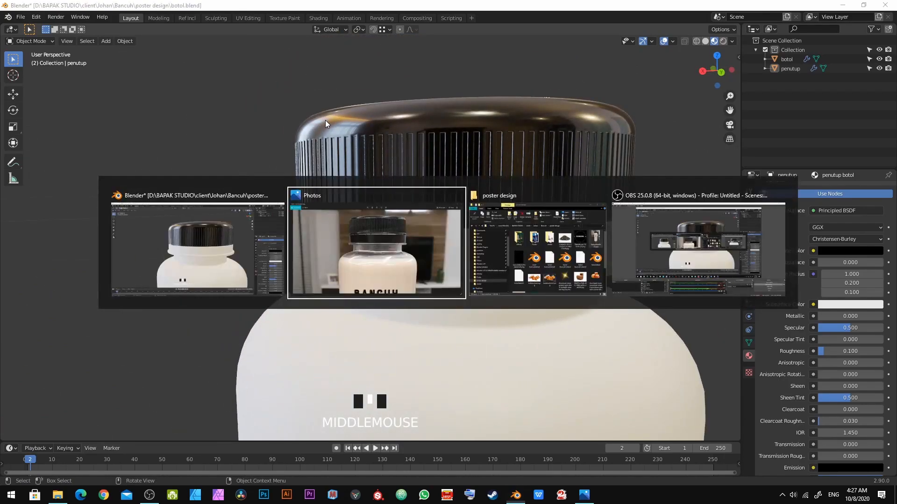
key(alt+Tab)
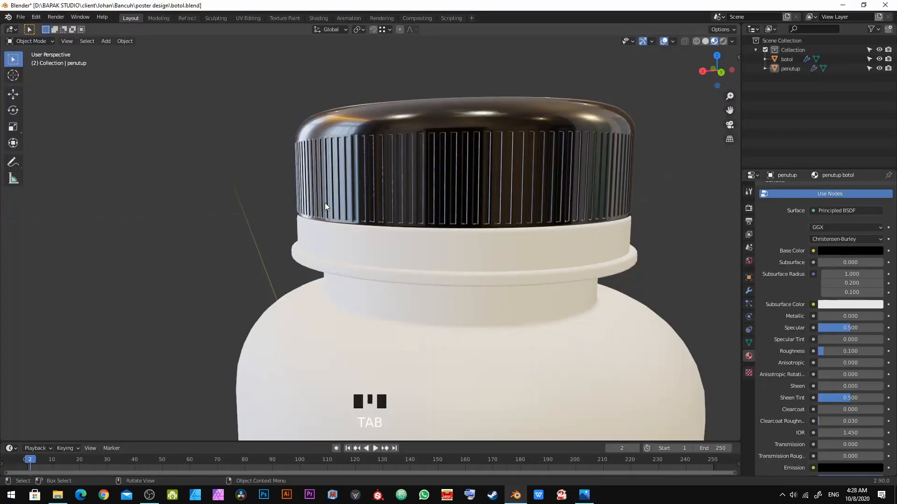
key(alt+Tab)
key(alt+Tab)
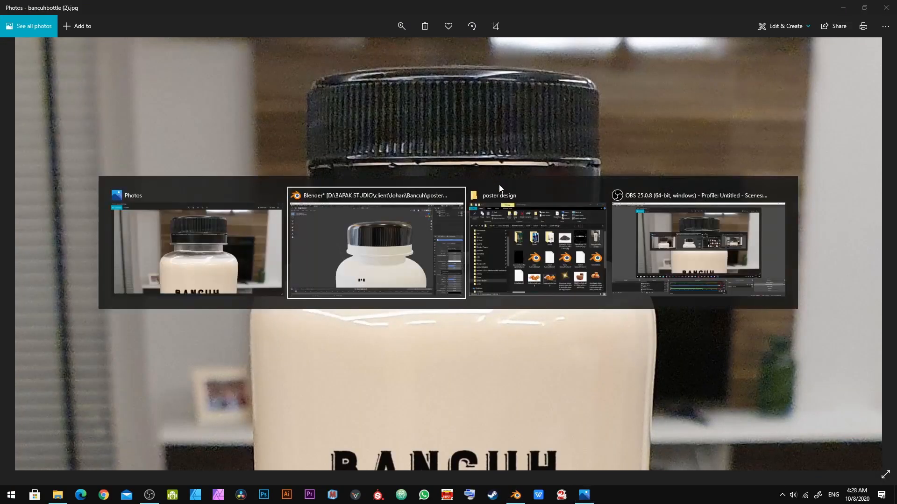
middle_drag(469, 197, 535, 205)
scroll(534, 209, up, 5)
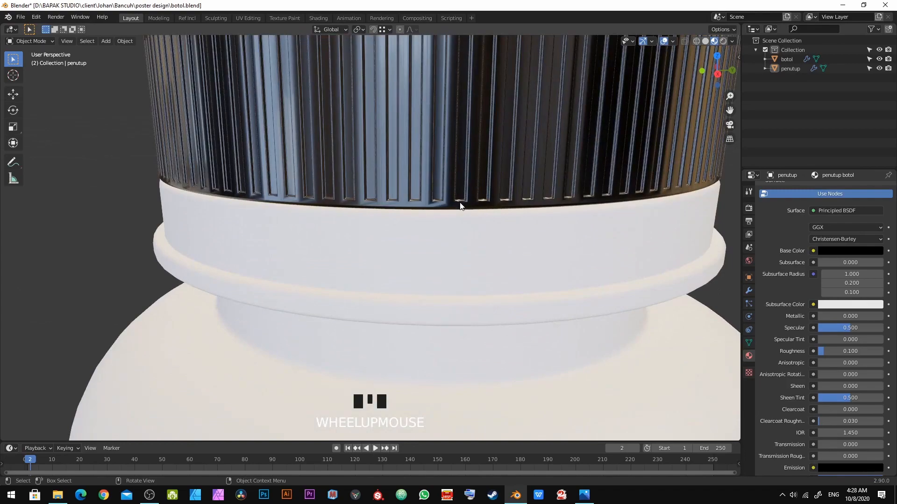
Step: Set the cap material's Roughness to 0.3
click(841, 351)
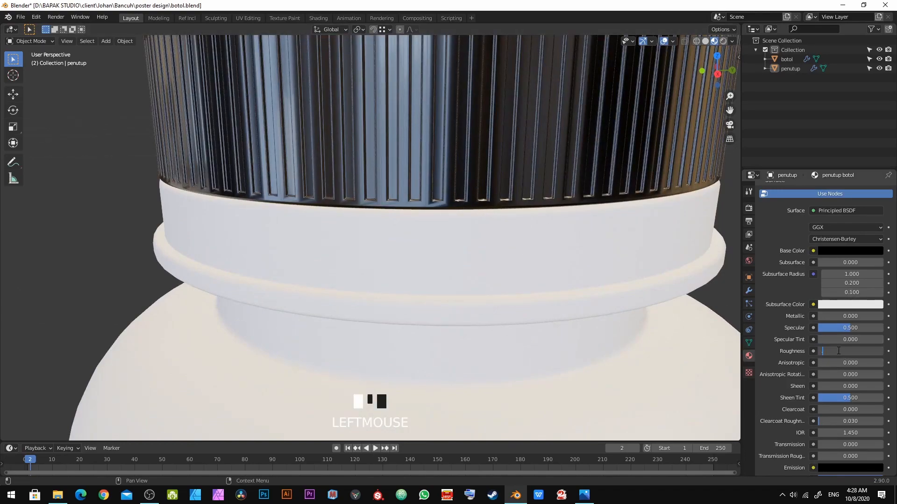
text(.3)
key(Return)
Step: Set the cap material's Roughness to 0.2
middle_drag(640, 151, 472, 208)
click(860, 351)
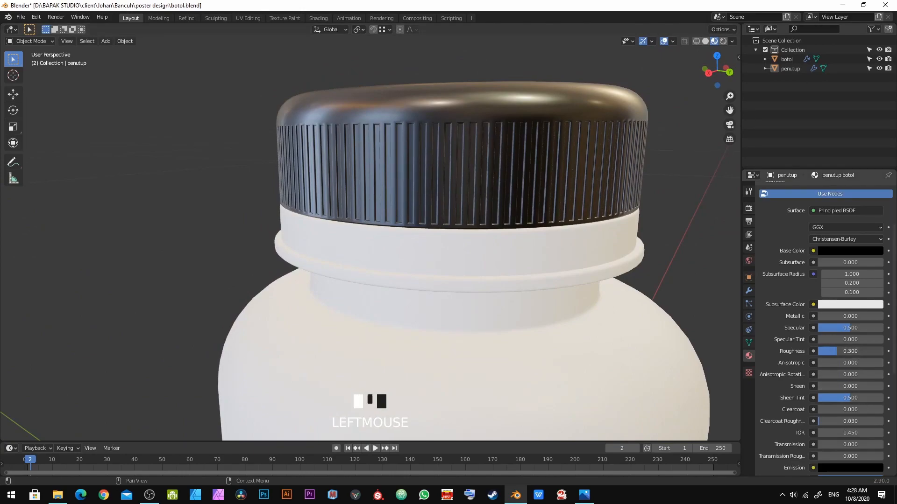
text(.2)
key(KP_Enter)
Step: Compare the bottle with the reference photo and select the bottle body
middle_drag(627, 315, 433, 195)
key(alt+a)
scroll(411, 192, down, 3)
key(alt+Tab)
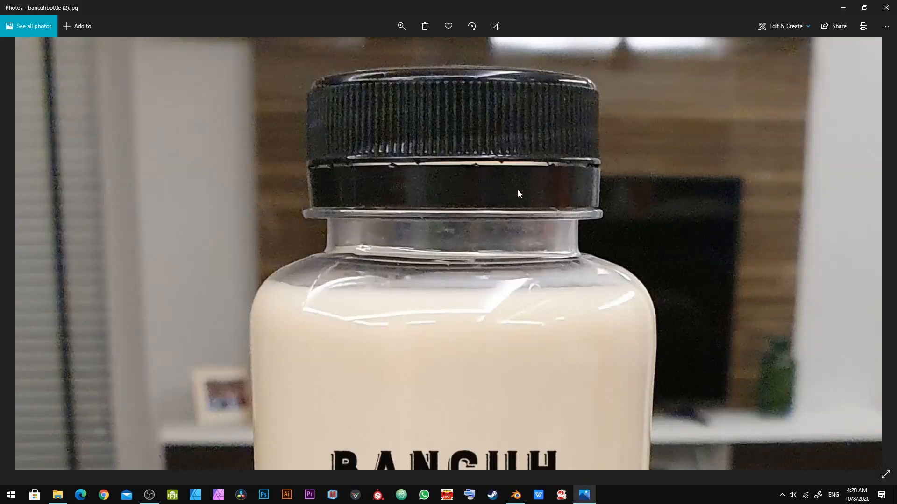
key(alt+Tab)
scroll(423, 231, up, 5)
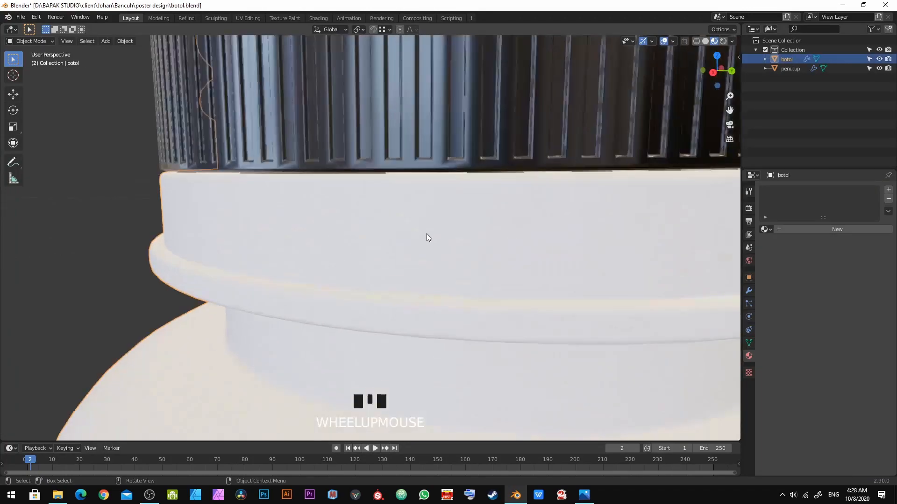
scroll(419, 223, down, 5)
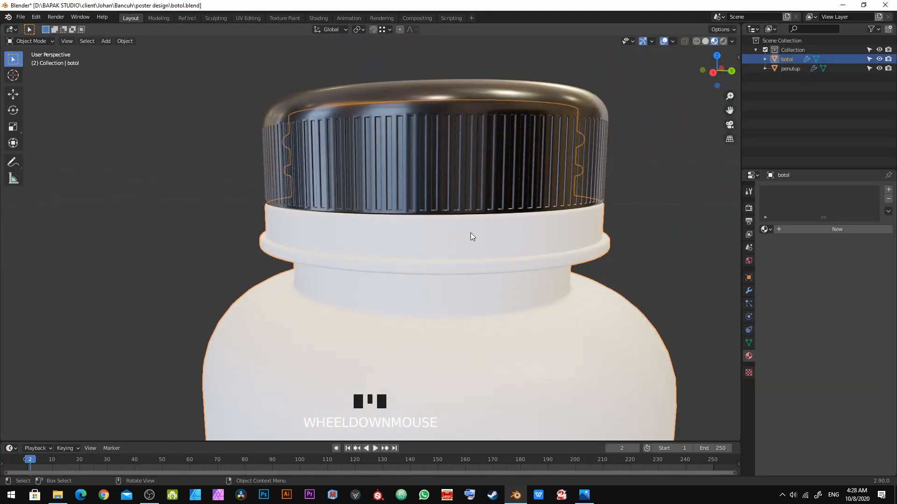
Step: Enter Edit Mode on the bottle in face select and hide the penutup cap in the viewport
key(Tab)
middle_drag(470, 233, 396, 273)
key(3)
scroll(396, 274, down, 3)
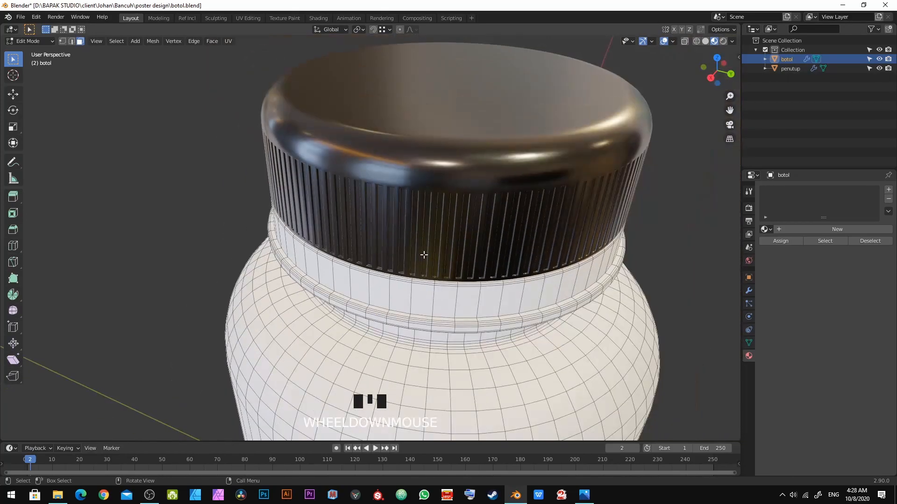
click(878, 68)
middle_drag(353, 273, 453, 251)
scroll(357, 236, up, 3)
click(448, 246)
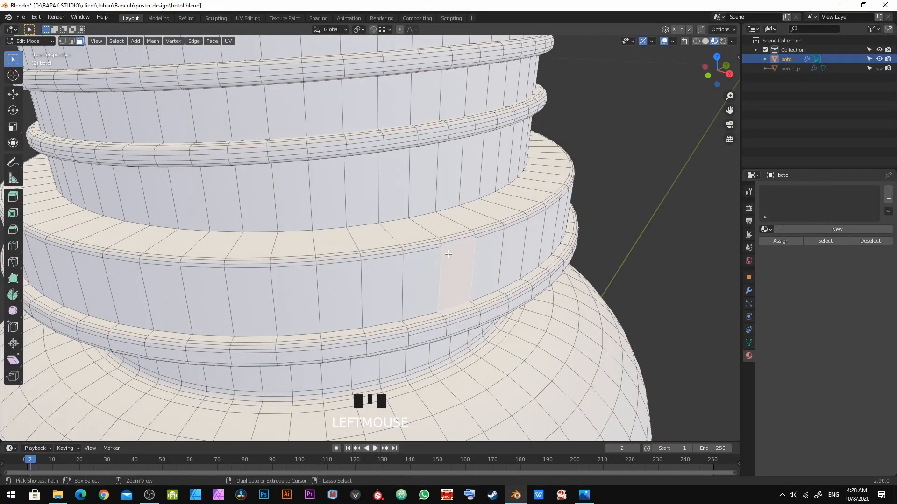
key(ctrl+l)
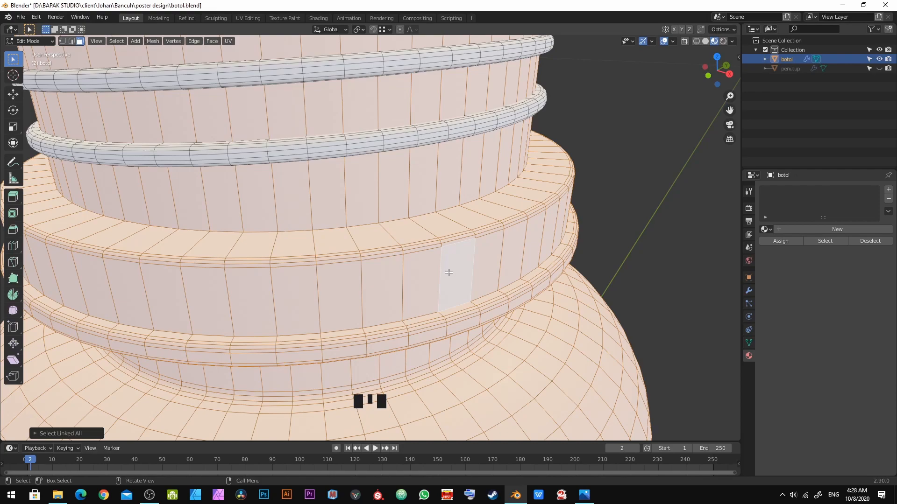
click(418, 270)
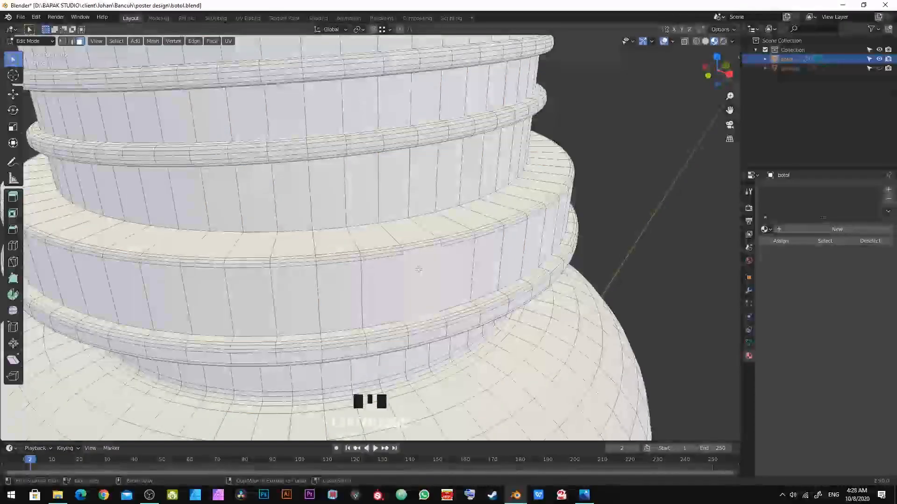
key(ctrl+l)
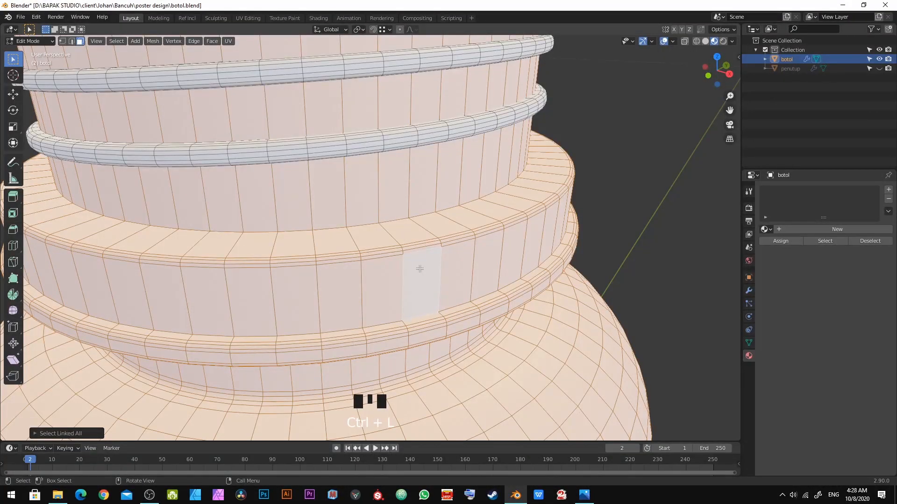
scroll(418, 269, down, 6)
middle_drag(454, 246, 436, 257)
scroll(376, 291, up, 2)
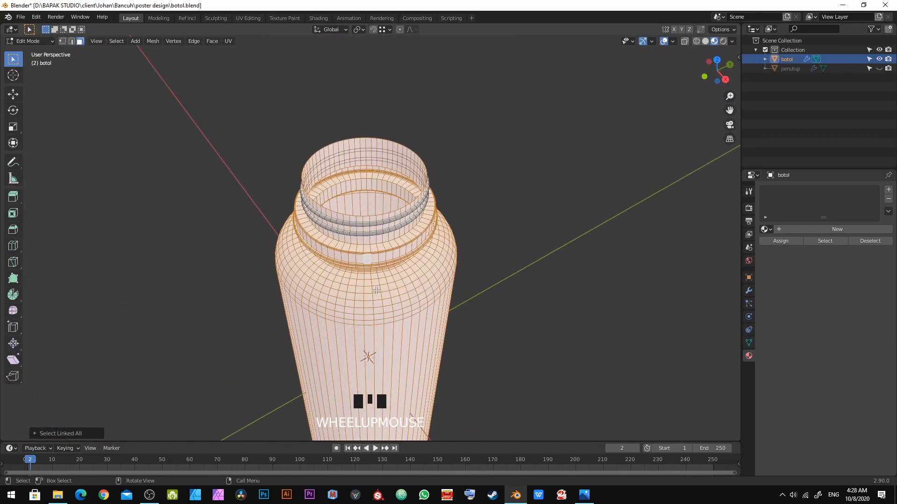
scroll(377, 290, up, 3)
scroll(336, 285, down, 4)
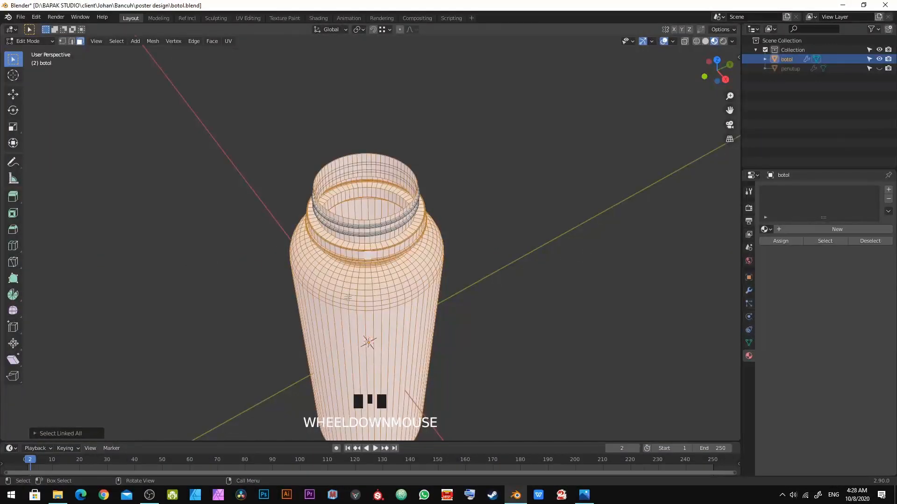
scroll(416, 293, up, 6)
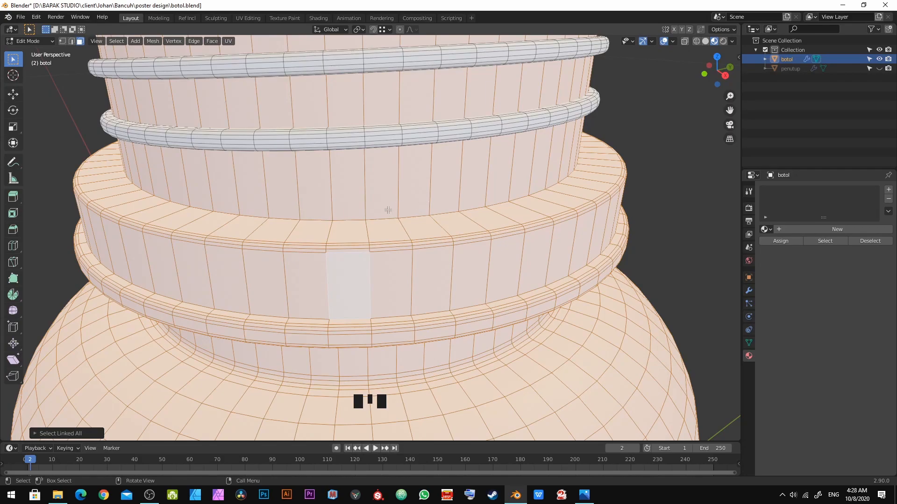
key(ctrl+z)
key(ctrl+z)
Step: Loop-select the upper and lower edge loops of the band below the bottle neck and rip them from the body
scroll(354, 260, up, 4)
scroll(353, 261, down, 5)
middle_drag(362, 258, 442, 238)
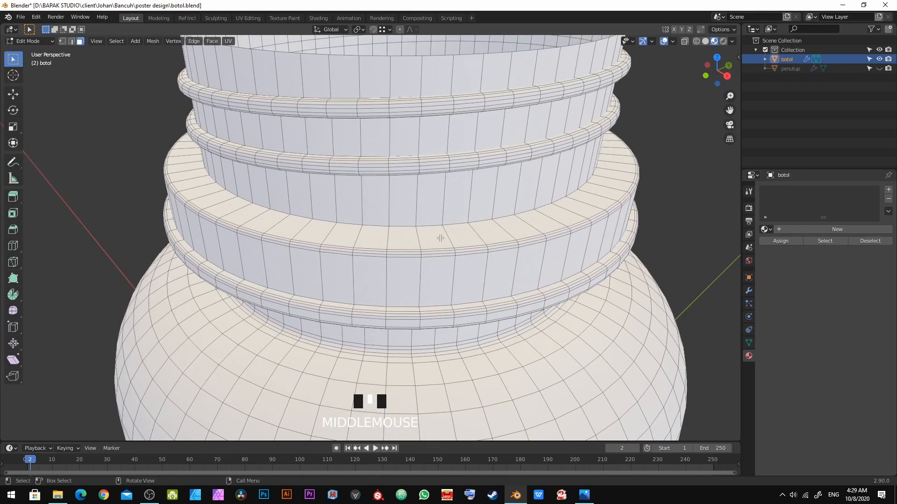
key(2)
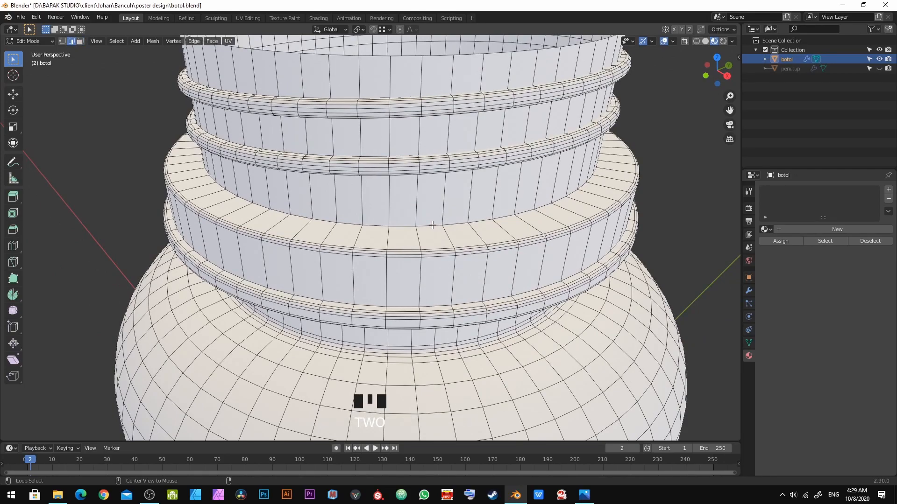
alt+click(432, 225)
scroll(432, 313, up, 2)
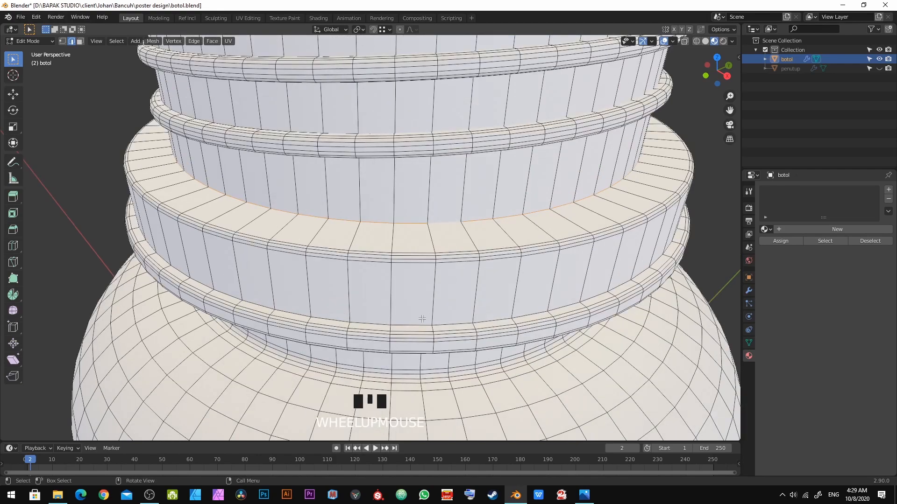
alt+click(417, 322)
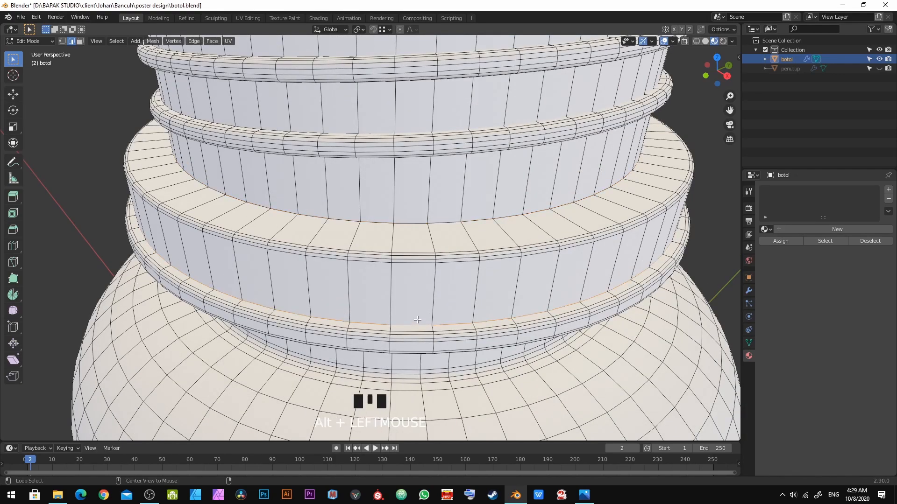
alt+click(413, 223)
alt+click(416, 323)
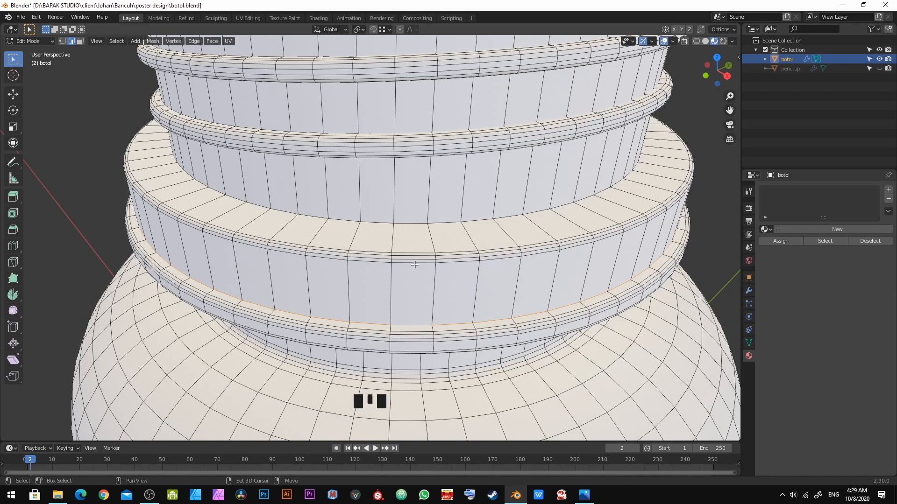
alt+shift+click(410, 223)
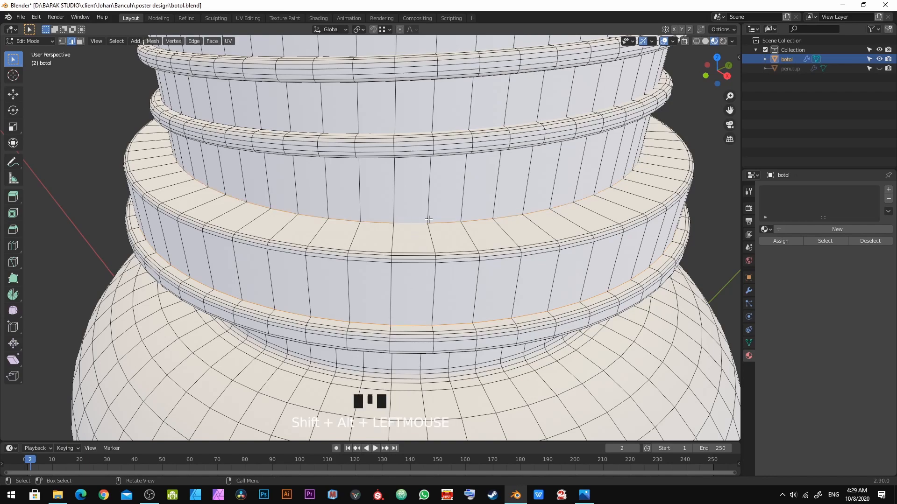
middle_drag(450, 309, 435, 302)
key(g)
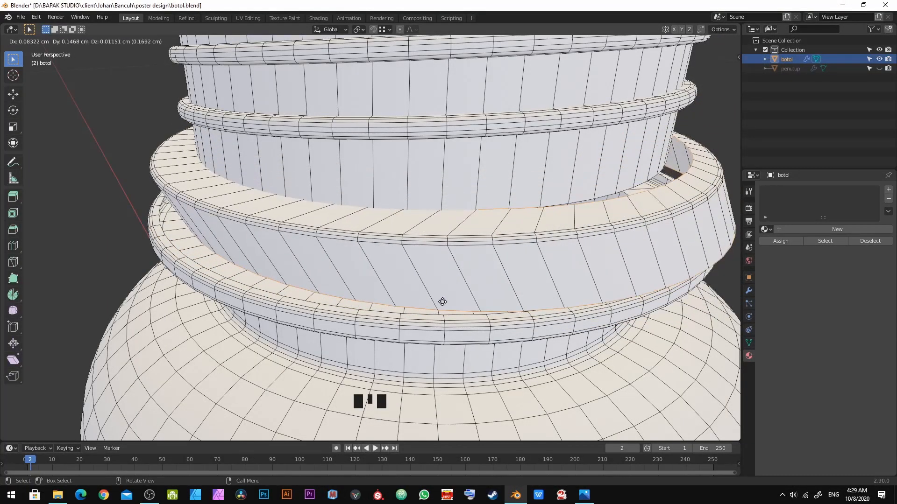
right_click(435, 284)
middle_drag(495, 251, 497, 251)
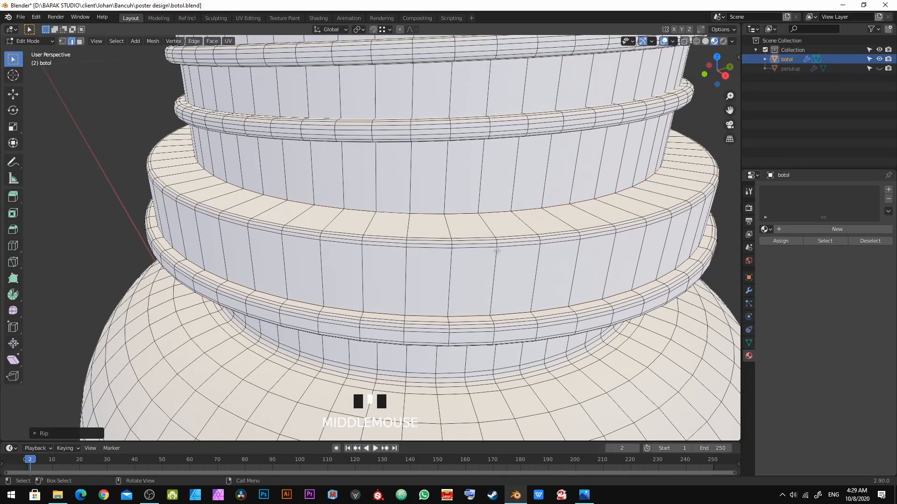
Step: Select all linked faces of that neck band and separate them into their own object, returning to Object Mode
key(3)
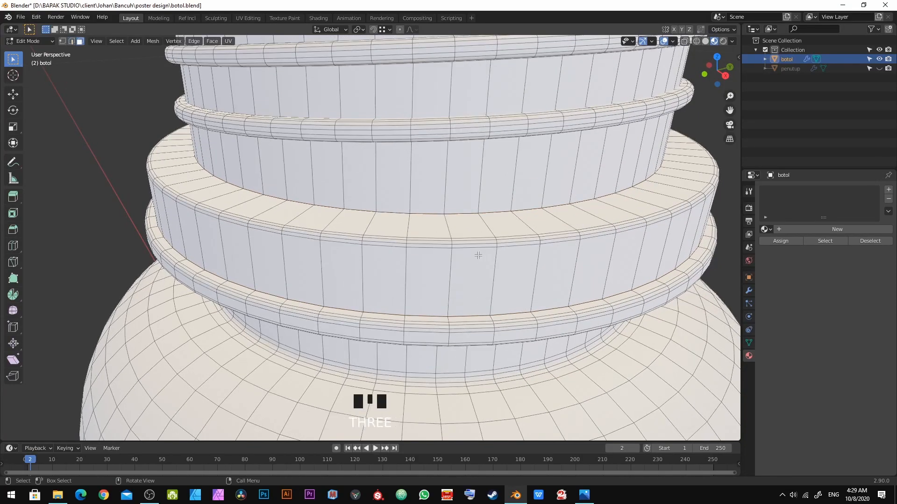
click(469, 224)
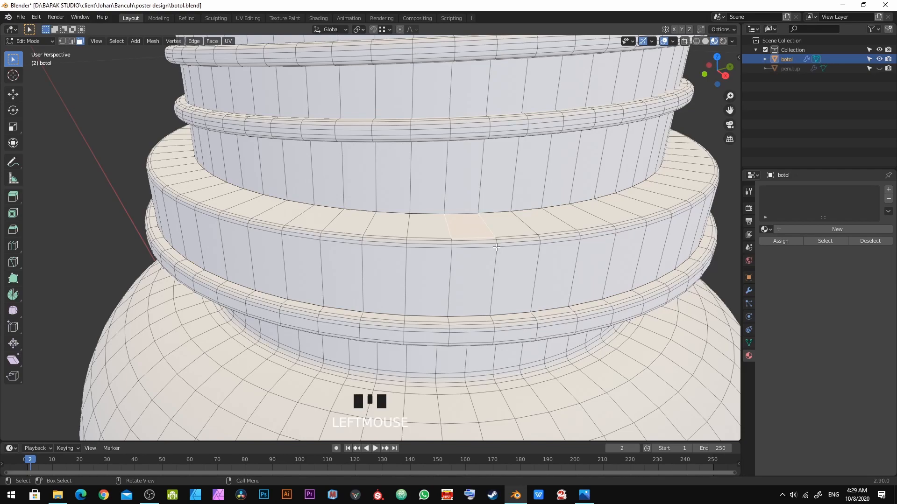
key(ctrl+l)
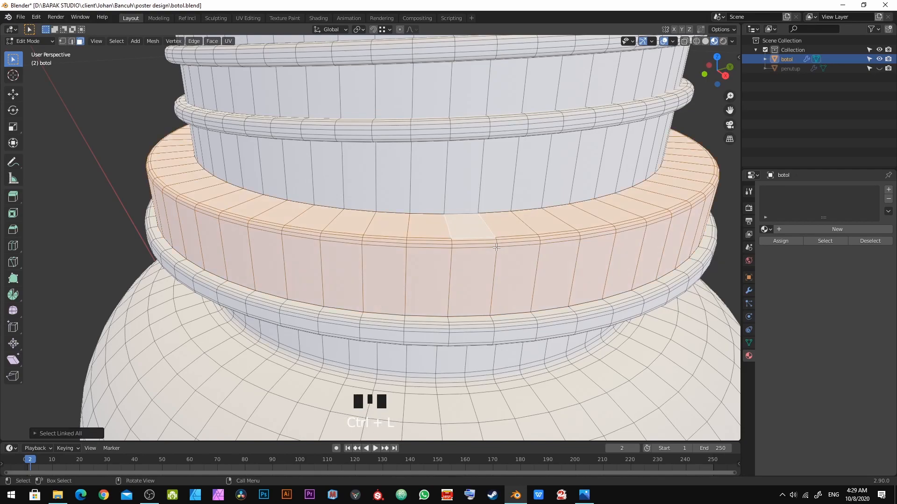
key(g)
right_click(497, 218)
key(r)
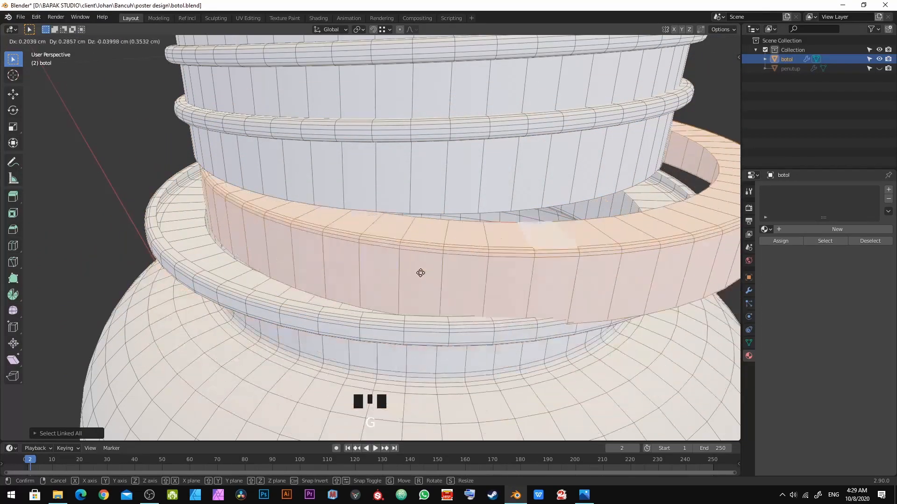
right_click(441, 296)
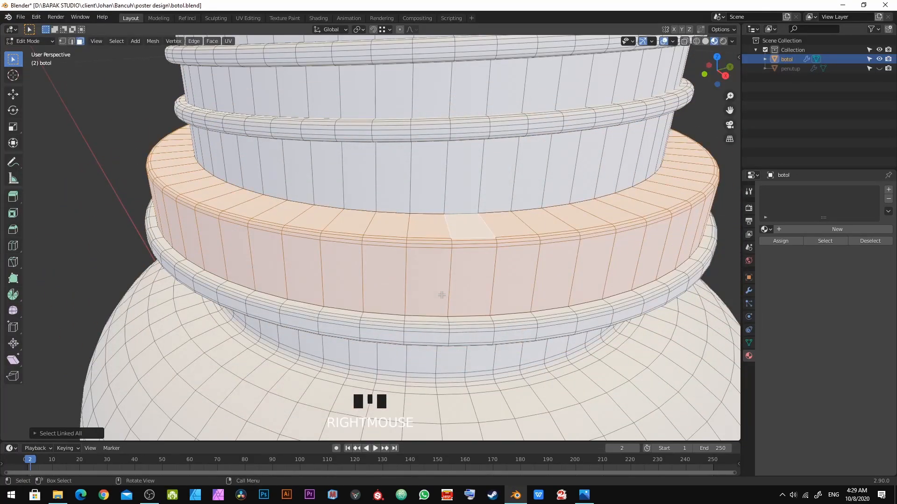
key(p)
click(442, 296)
key(Tab)
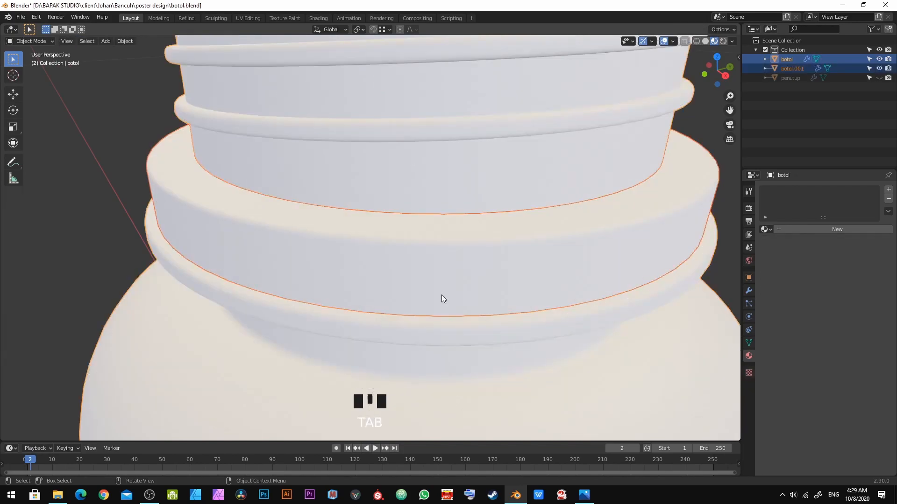
Step: Select the separated band object and rename it ring
click(431, 283)
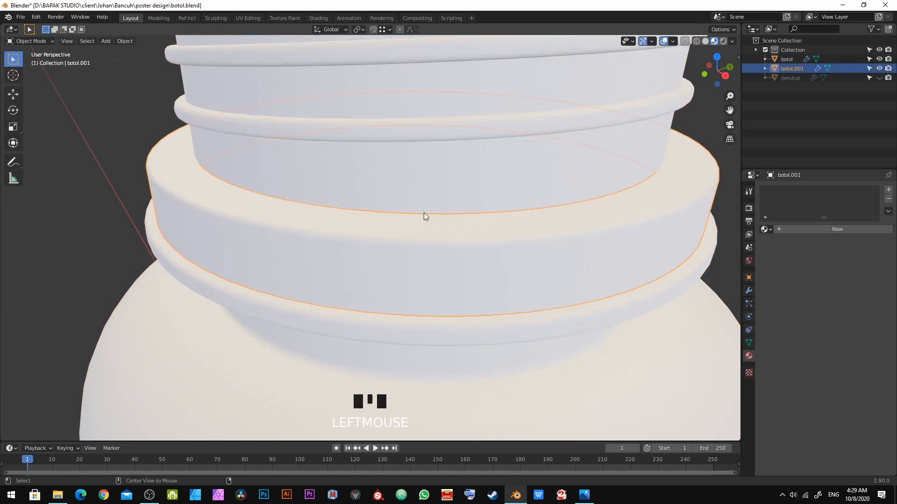
scroll(424, 233, down, 3)
shift+middle_drag(506, 226, 478, 228)
scroll(478, 227, up, 2)
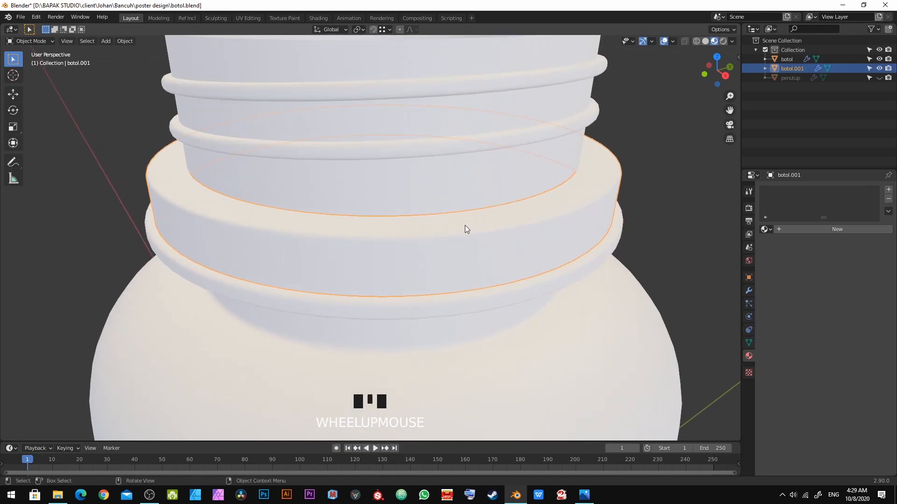
double_click(805, 67)
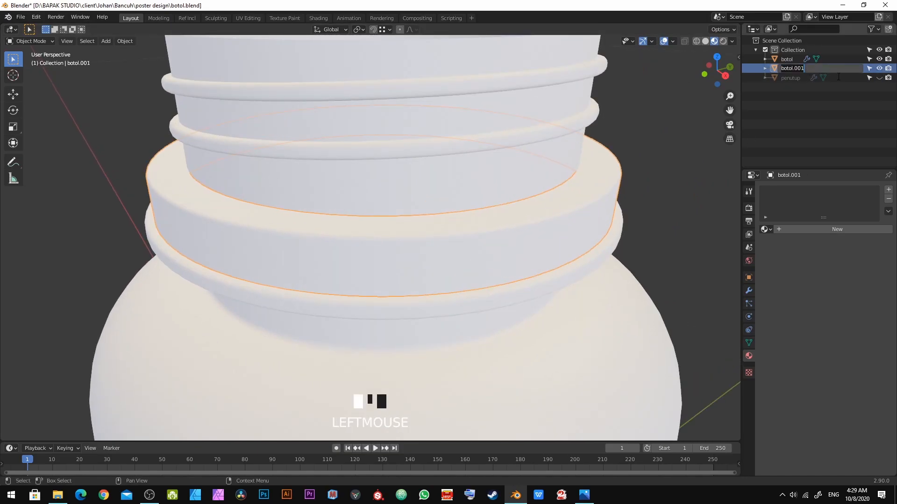
text(ring)
key(Return)
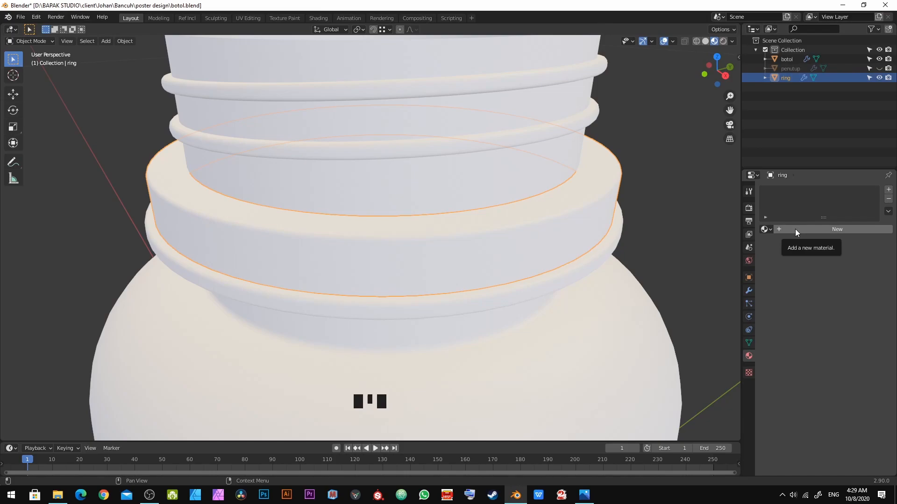
Step: Unhide the penutup cap in the viewport and reselect the ring object
click(783, 70)
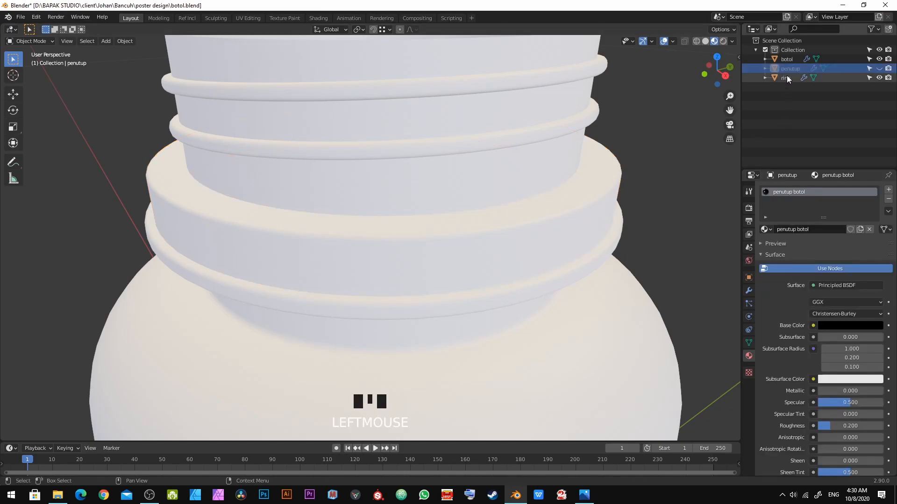
click(879, 69)
click(788, 79)
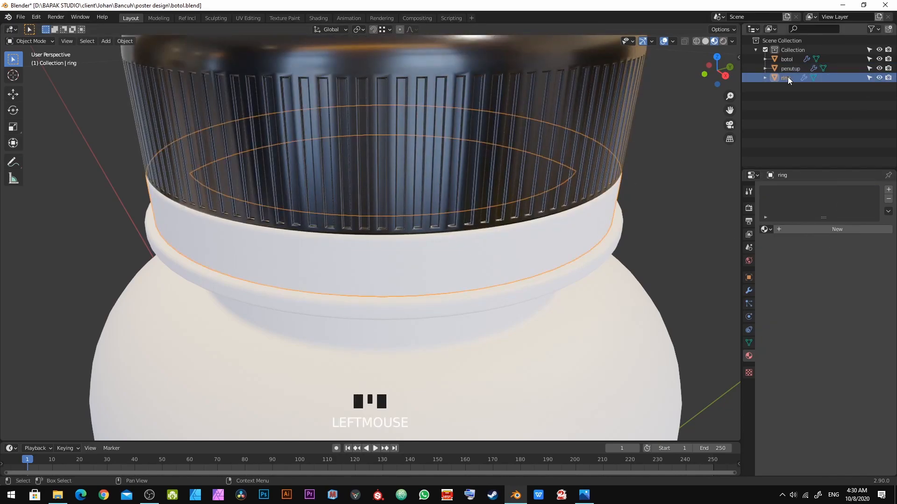
Step: Assign the existing penutup botol material to the ring object
click(764, 229)
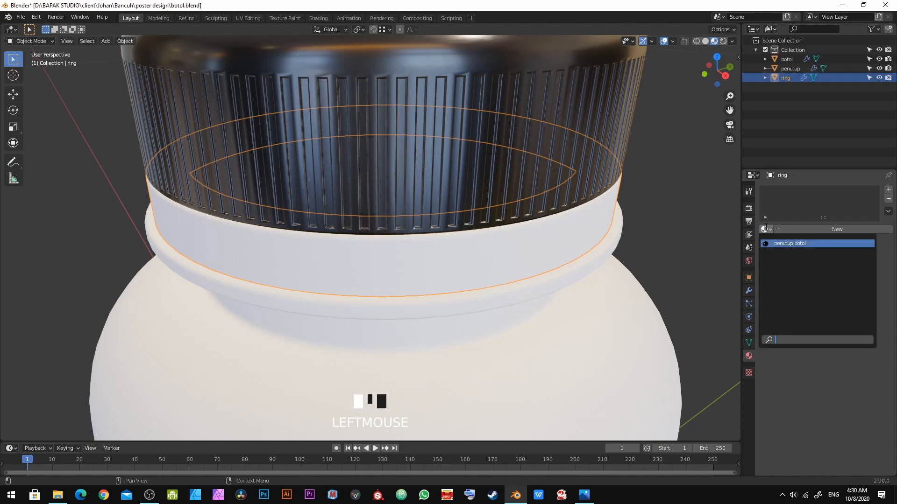
click(763, 214)
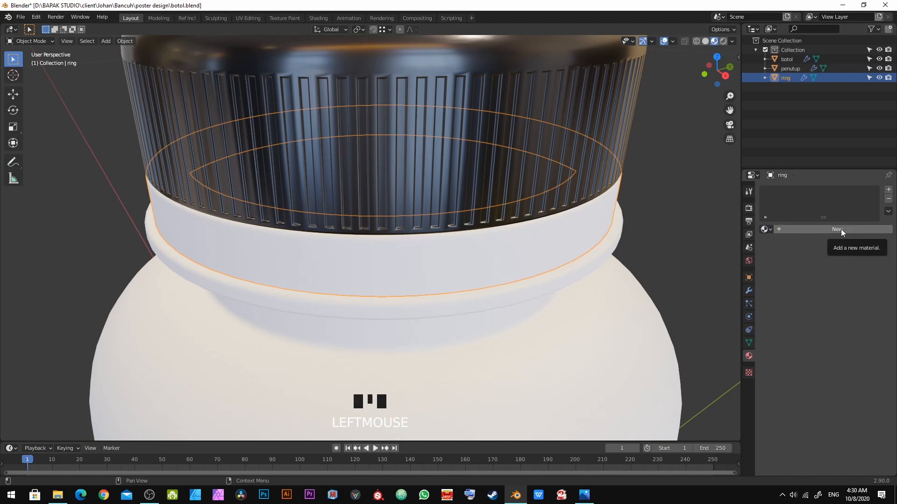
click(765, 230)
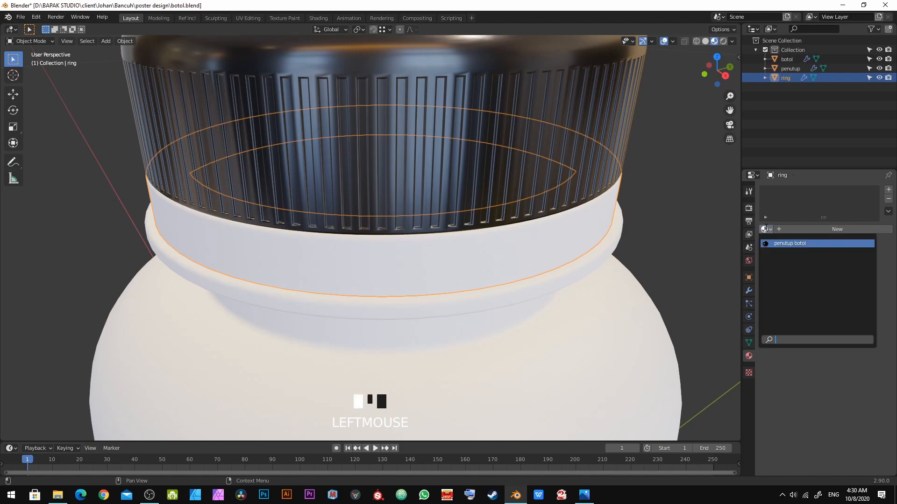
click(789, 244)
Step: Deselect everything, inspect the capped bottle, and save the blend file
scroll(522, 287, down, 3)
middle_drag(522, 288, 437, 279)
scroll(530, 318, down, 2)
scroll(385, 292, down, 1)
scroll(765, 241, up, 1)
scroll(765, 240, down, 2)
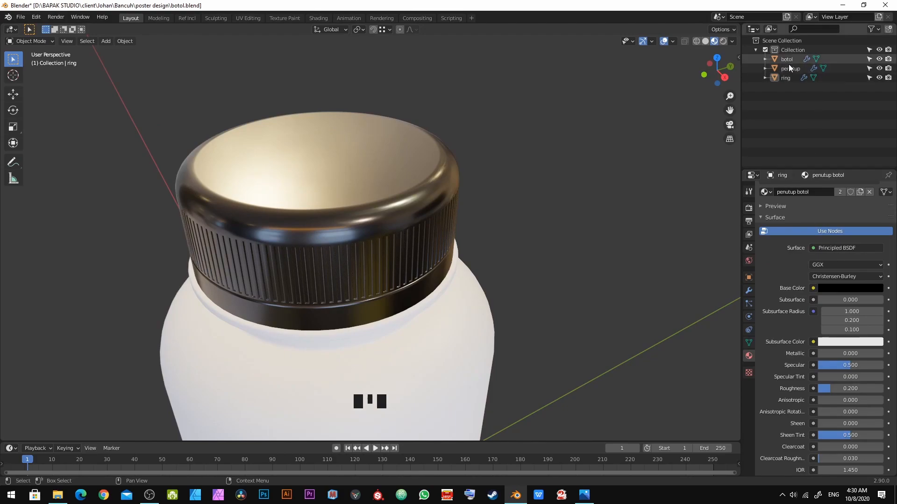
scroll(832, 296, up, 2)
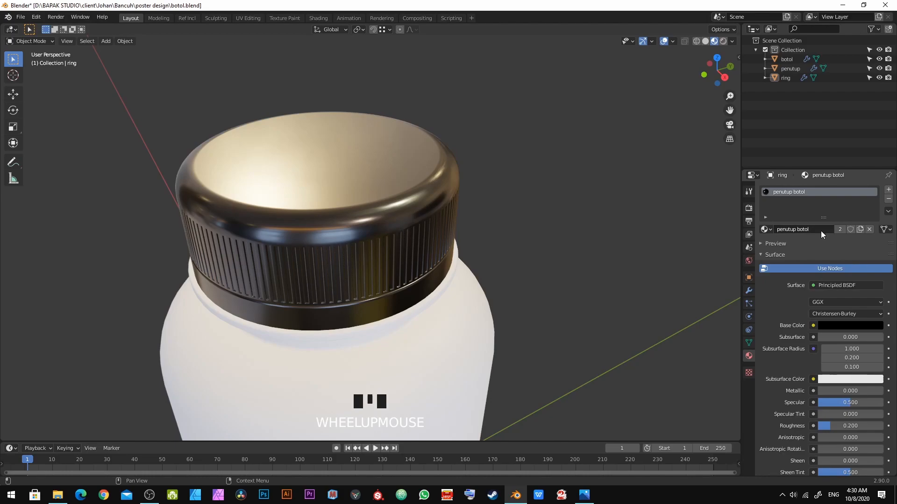
shift+middle_drag(309, 306, 546, 198)
key(alt+a)
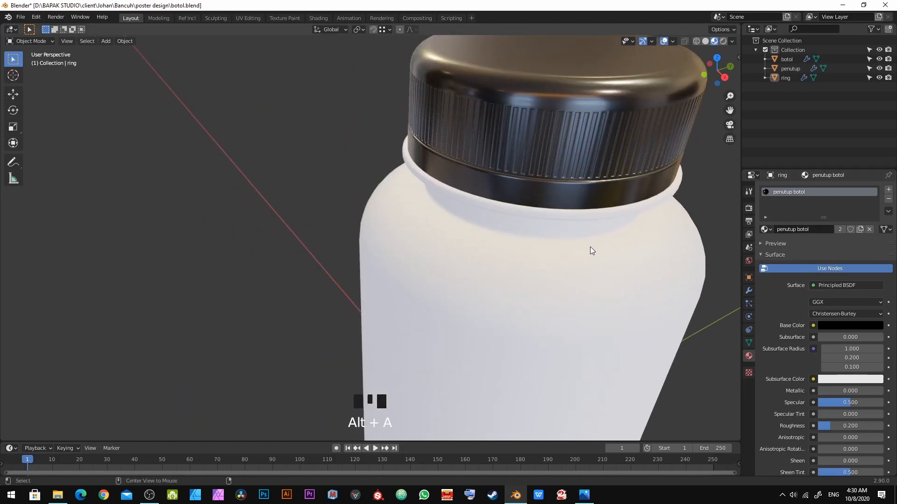
middle_drag(590, 246, 579, 211)
scroll(579, 211, up, 1)
key(ctrl+s)
Step: Select the bottle body and add a new material to it
shift+middle_drag(525, 234, 442, 200)
click(495, 334)
scroll(512, 290, down, 4)
scroll(418, 248, up, 1)
click(417, 245)
shift+middle_drag(417, 245, 512, 240)
scroll(536, 248, up, 3)
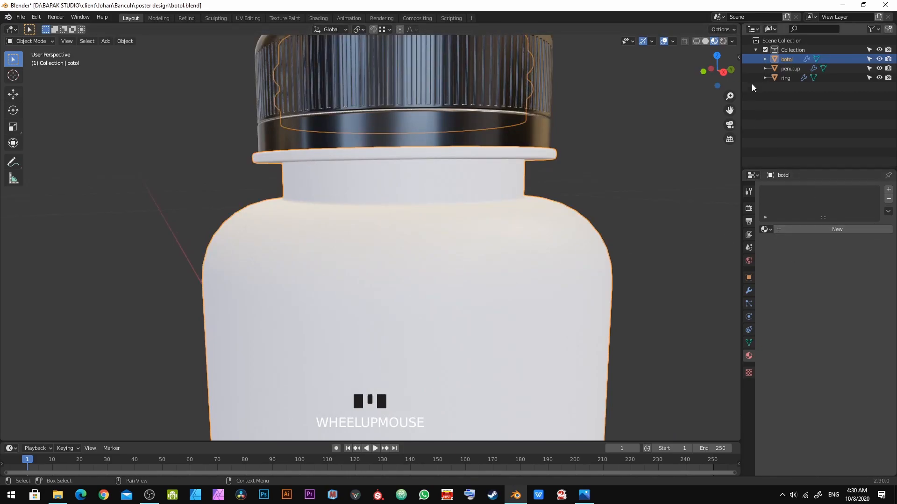
click(827, 229)
shift+middle_click(786, 361)
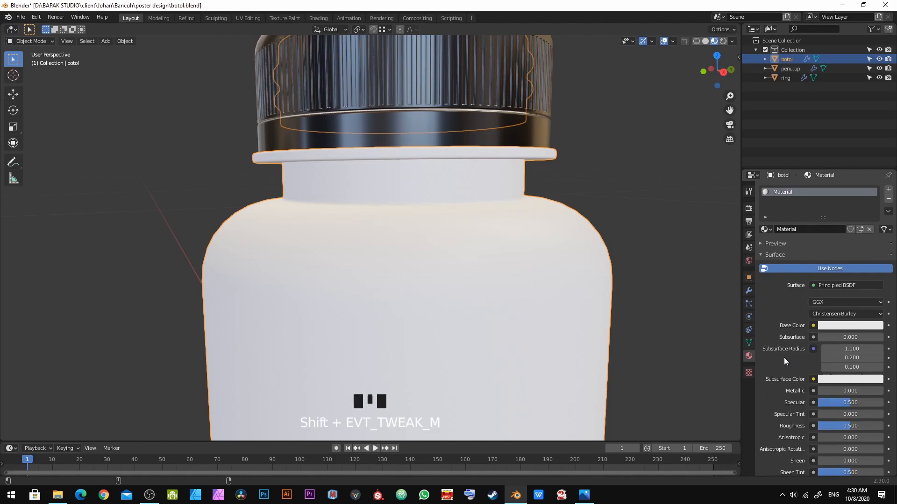
Step: Set the bottle material's Base Color to full white
scroll(572, 332, down, 3)
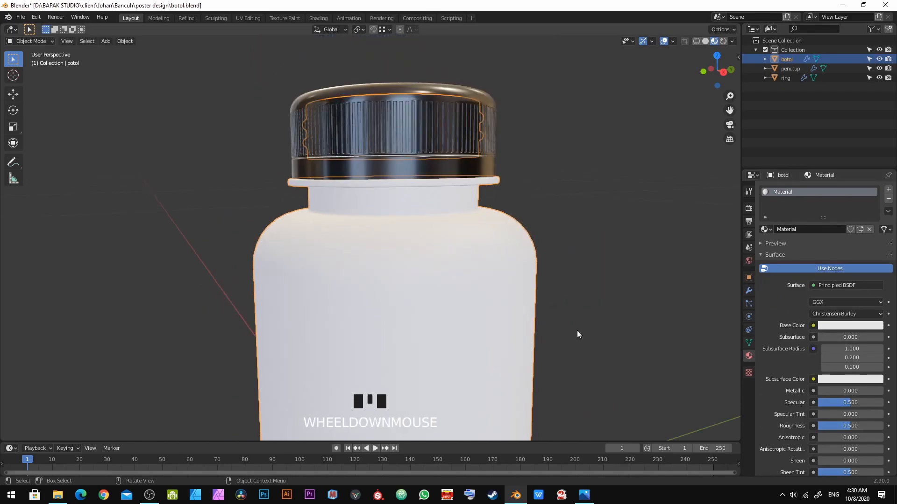
shift+middle_drag(577, 329, 564, 303)
scroll(862, 391, down, 3)
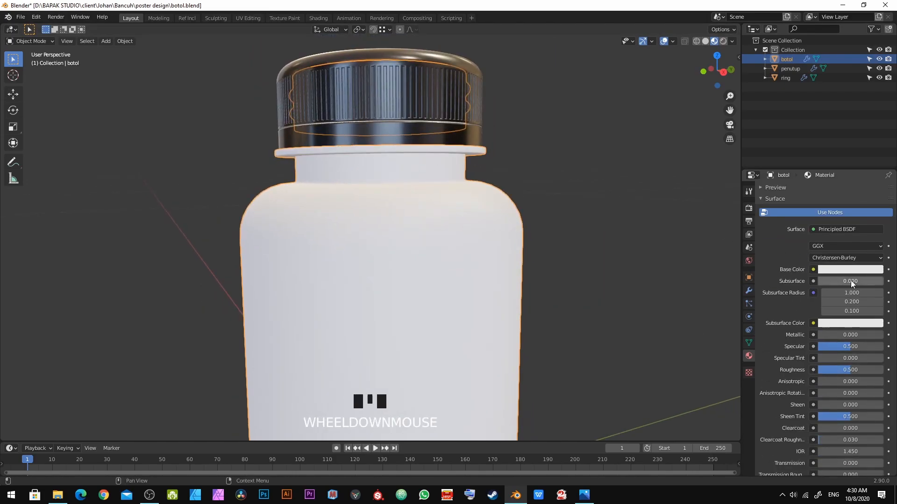
click(852, 269)
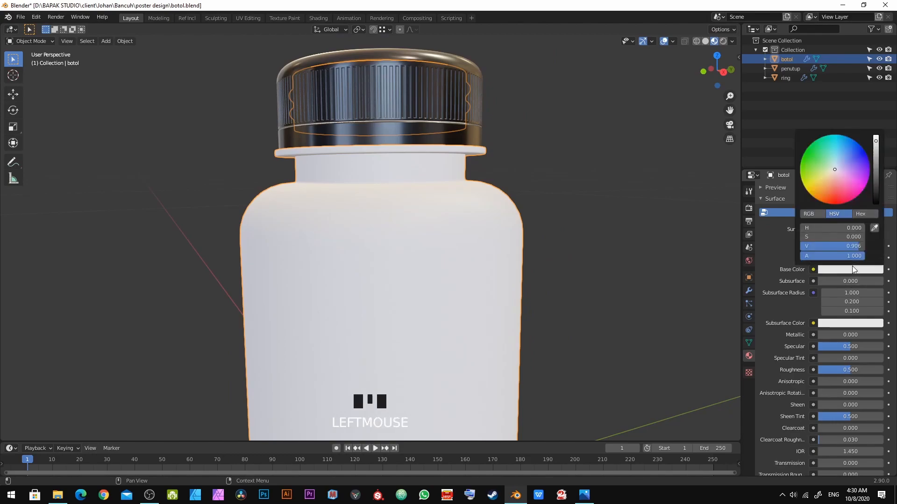
click(876, 139)
scroll(805, 357, down, 2)
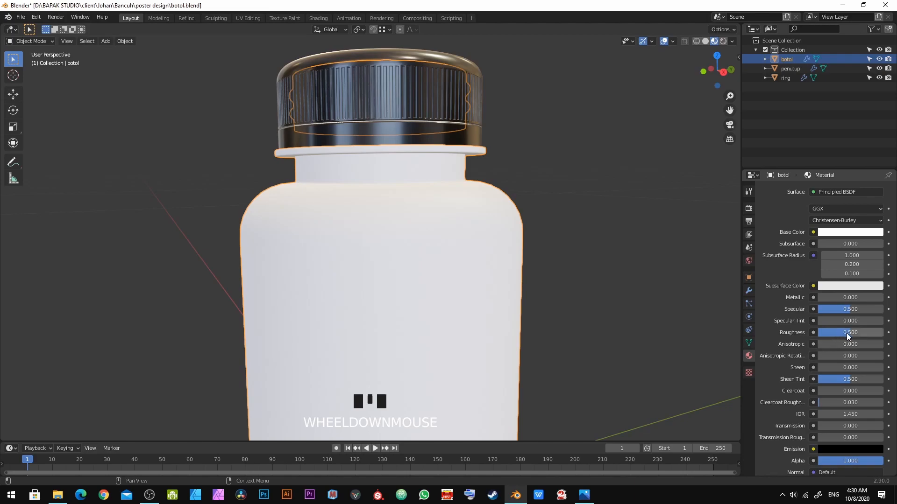
Step: Set the bottle material's Roughness to 0 and Transmission to 1
key(BackSpace)
scroll(834, 372, down, 2)
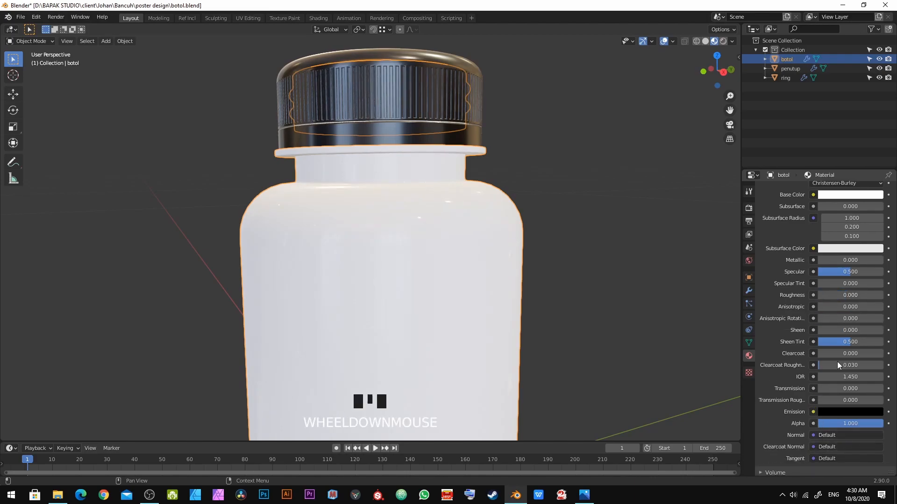
click(836, 389)
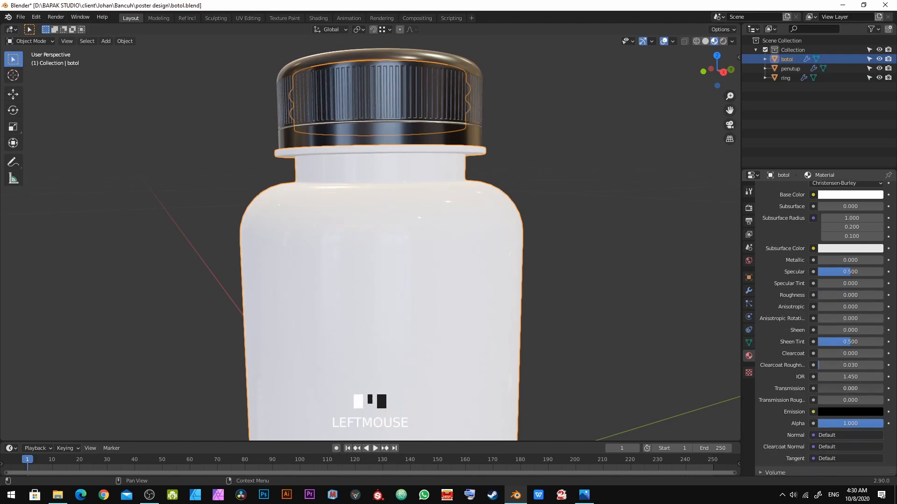
drag(836, 390, 881, 389)
scroll(494, 282, down, 5)
Step: Deselect all and zoom out to view the whole bottle with its new materials
key(alt+a)
shift+middle_drag(401, 348, 453, 270)
scroll(584, 278, down, 2)
middle_drag(584, 278, 216, 251)
middle_drag(259, 223, 274, 248)
scroll(275, 249, down, 2)
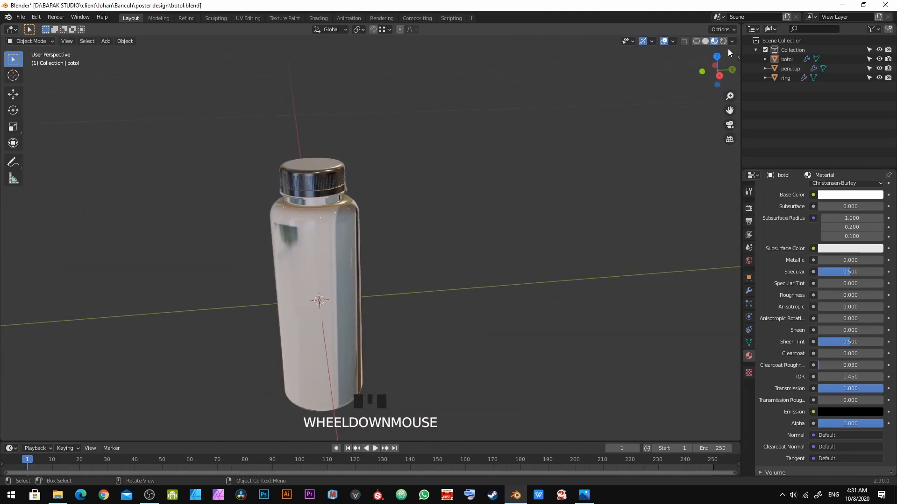
Step: Switch the viewport shading preview to an interior room HDRI and orbit and zoom to view the bottle in it
click(733, 41)
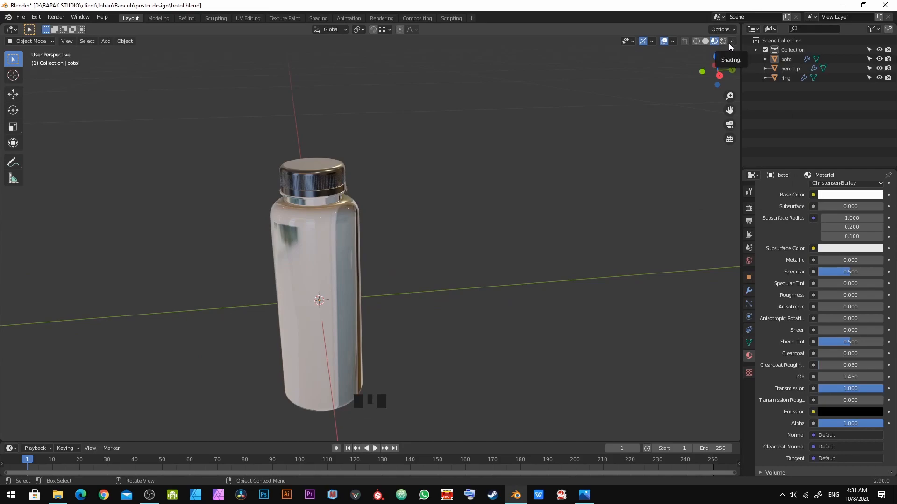
click(731, 42)
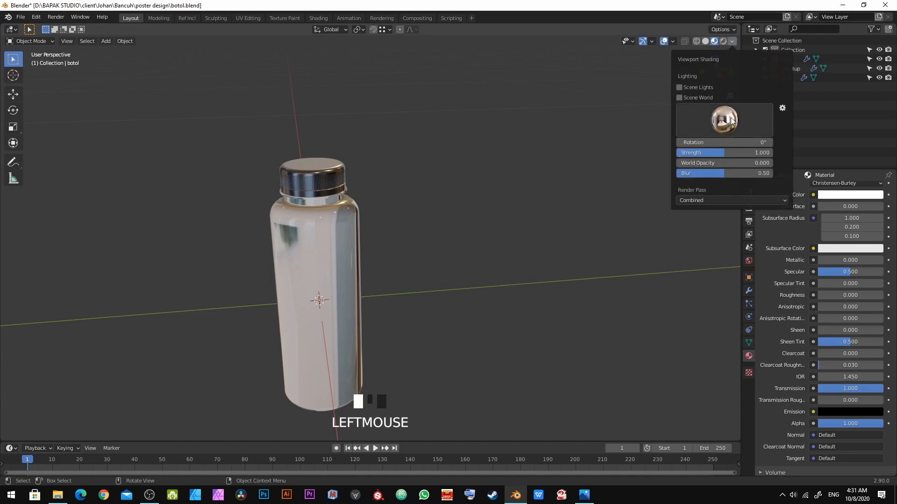
mouse_move(690, 165)
mouse_down()
mouse_move(773, 165)
mouse_move(696, 174)
mouse_up()
shift+middle_drag(327, 315, 340, 250)
scroll(512, 265, up, 3)
scroll(484, 283, down, 4)
scroll(402, 299, down, 2)
scroll(340, 296, up, 2)
Step: Compare the bottle against the Bancuh reference photo of the cap, neck and milky body
key(alt+Tab)
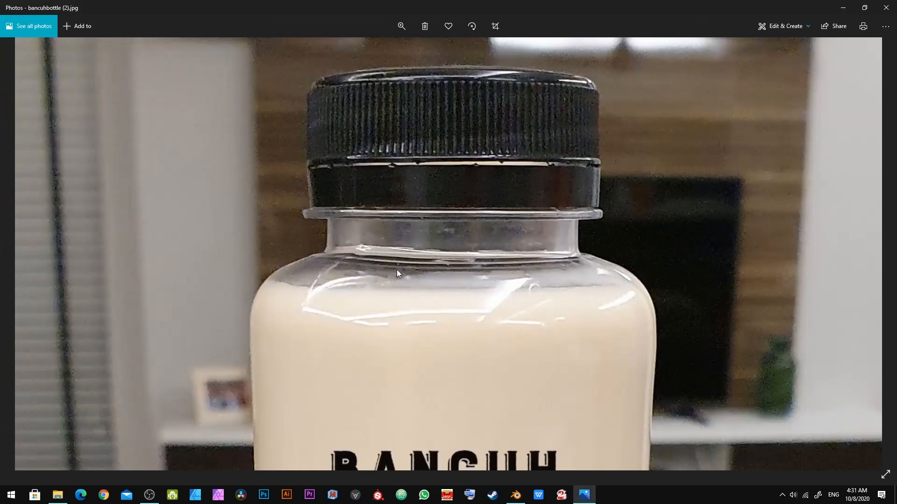
key(alt+Tab)
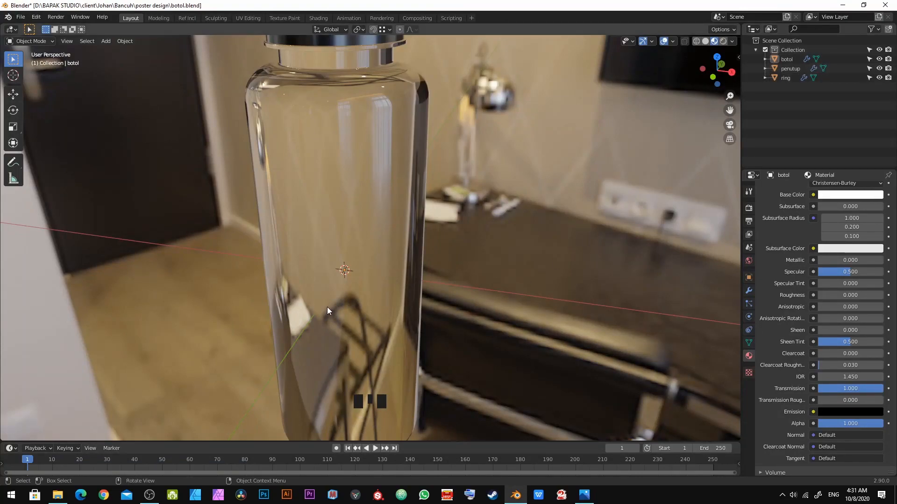
Step: Select the bottle body object and enter Edit Mode
shift+middle_drag(356, 213, 386, 362)
scroll(386, 363, down, 1)
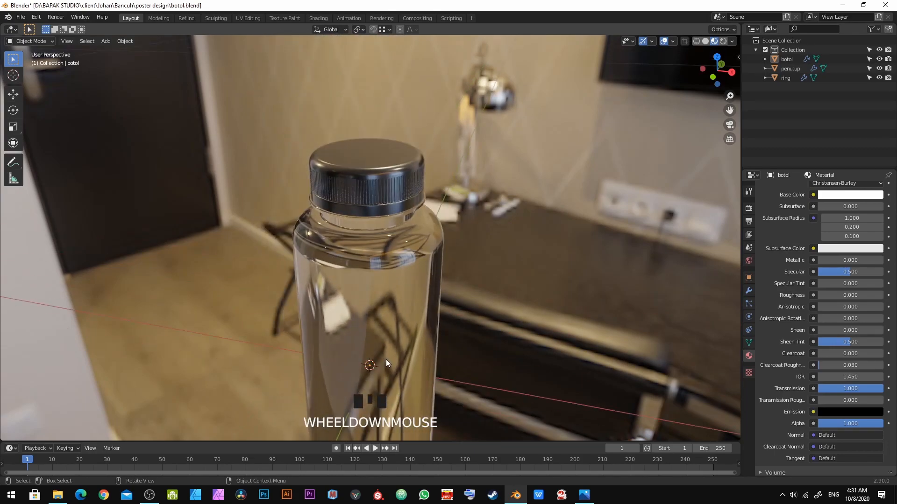
click(387, 346)
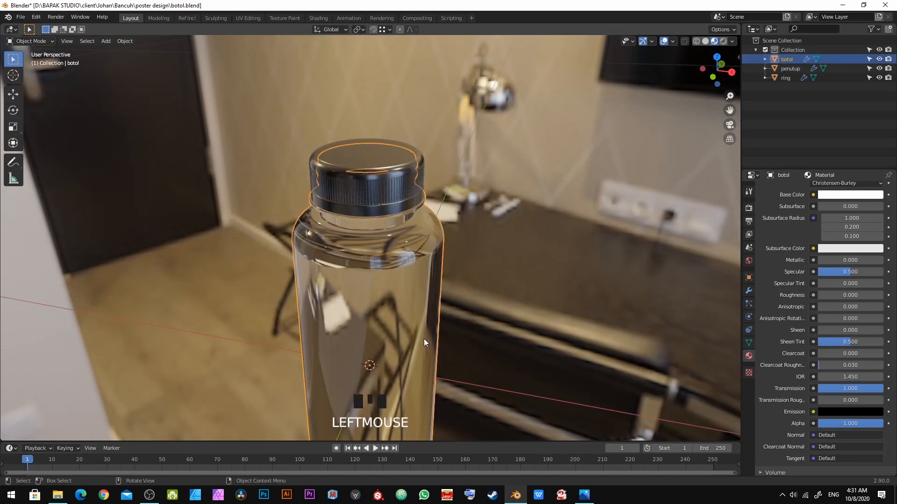
scroll(423, 338, up, 2)
mouse_move(423, 339)
middle_down()
mouse_move(423, 328)
mouse_move(408, 336)
middle_up()
scroll(408, 336, up, 2)
scroll(405, 337, down, 2)
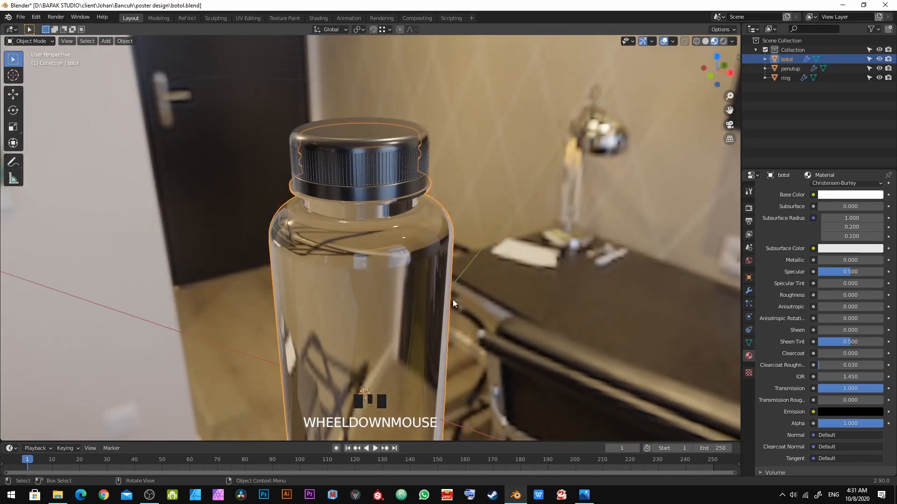
key(Tab)
Step: Switch to face selection in front orthographic view and select the face loop at the bottle's shoulder
scroll(379, 241, up, 3)
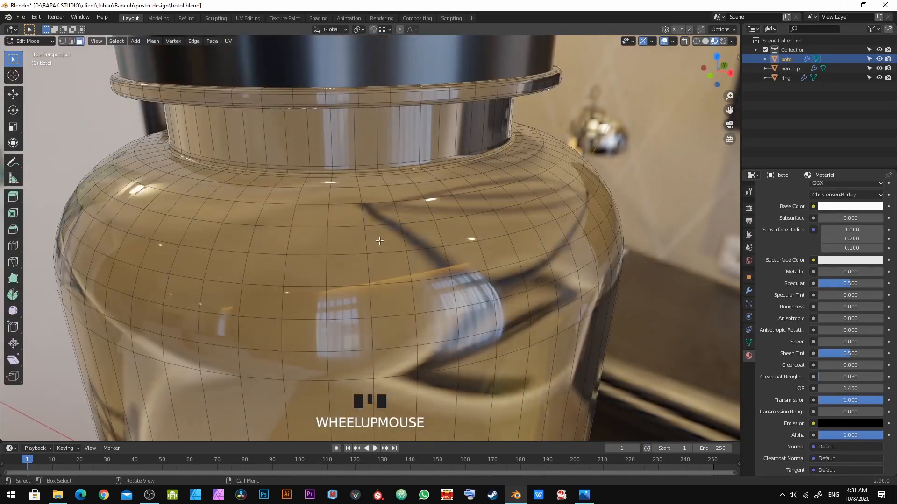
key(KP_1)
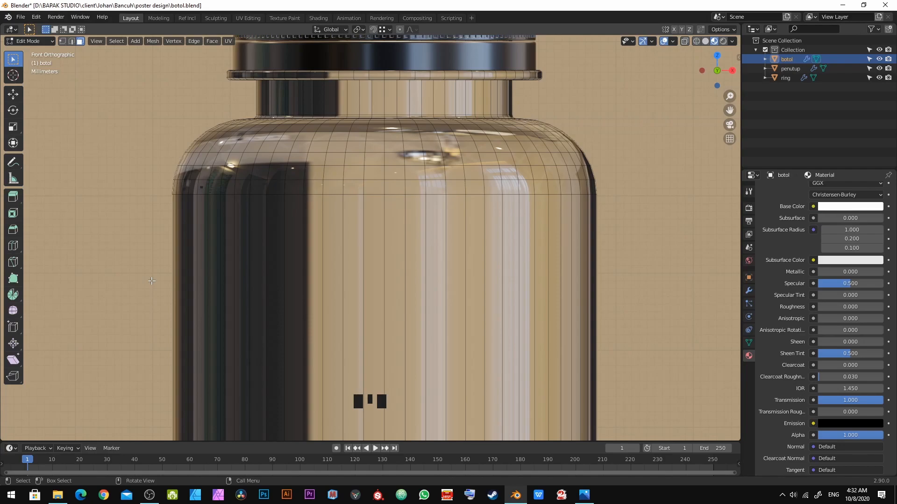
key(grave)
key(grave)
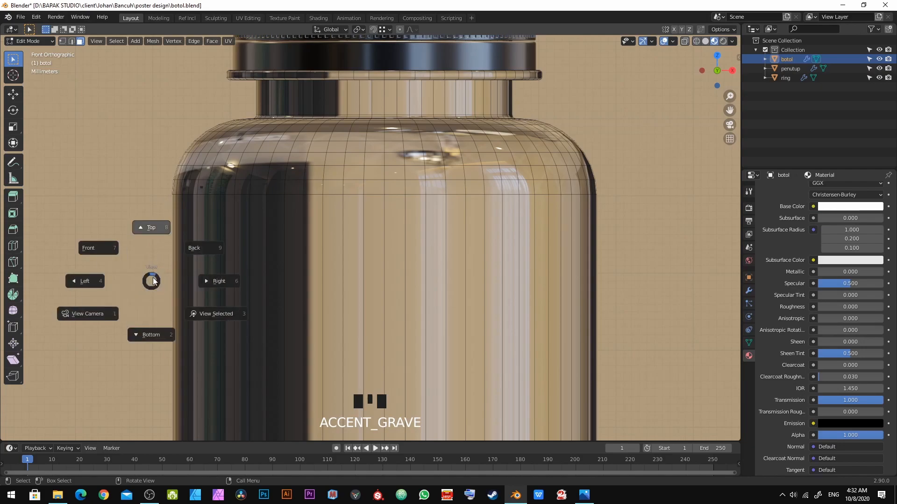
click(85, 281)
key(grave)
key(grave)
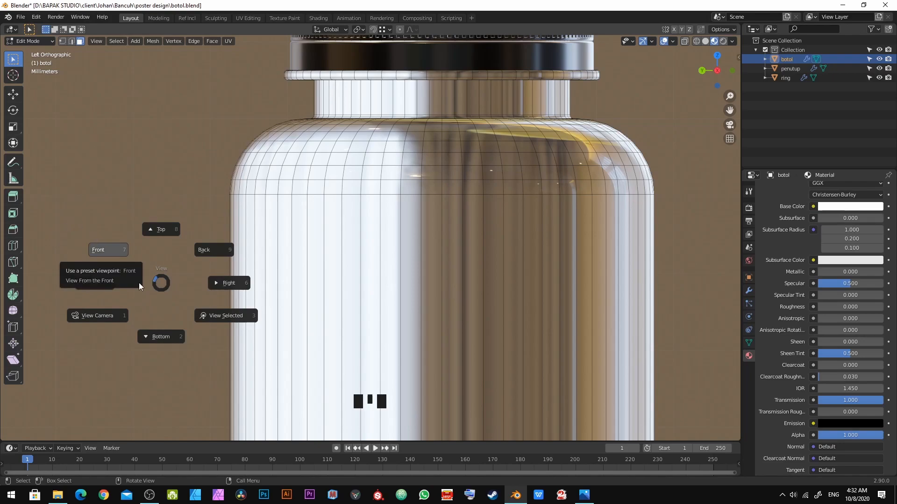
click(105, 248)
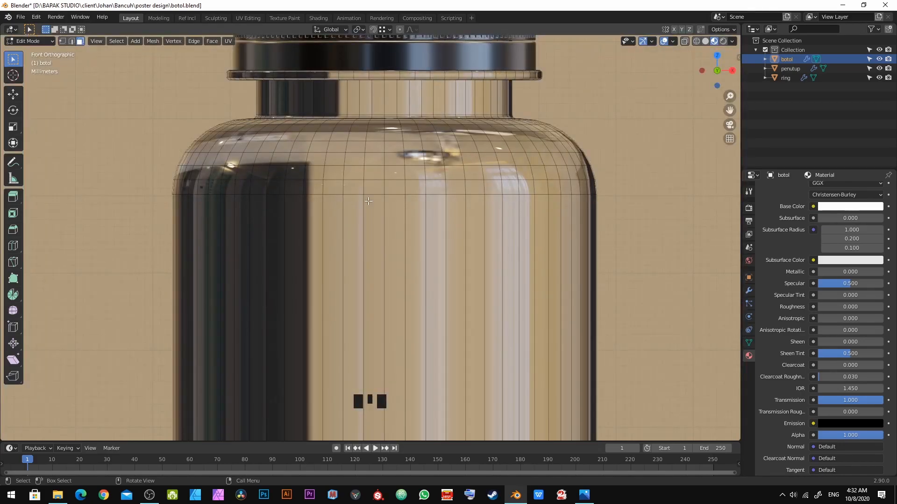
scroll(369, 201, down, 8)
shift+middle_drag(392, 253, 398, 234)
scroll(397, 233, up, 5)
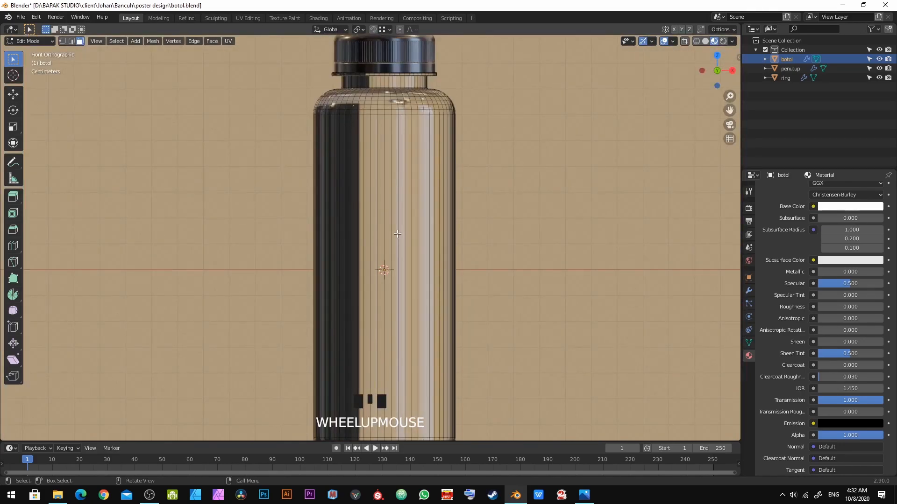
key(KP_2)
key(KP_1)
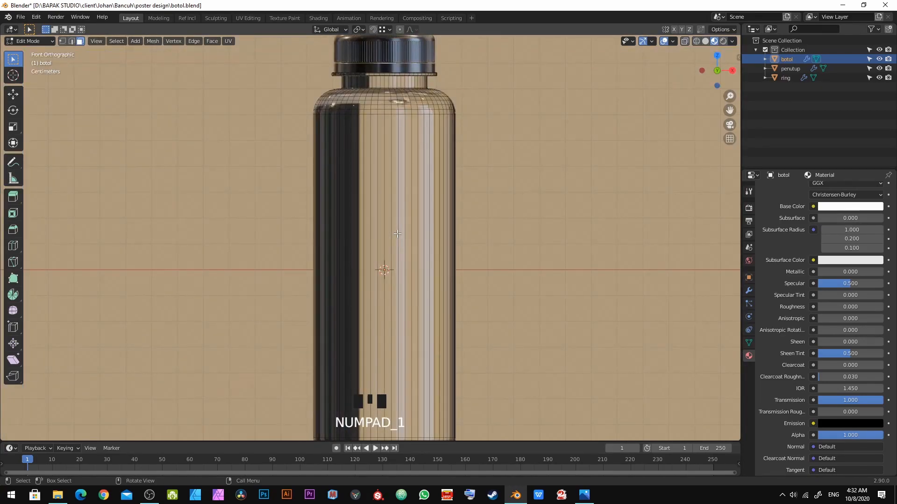
scroll(399, 195, up, 2)
shift+middle_drag(399, 195, 340, 229)
scroll(374, 208, up, 3)
scroll(340, 229, up, 2)
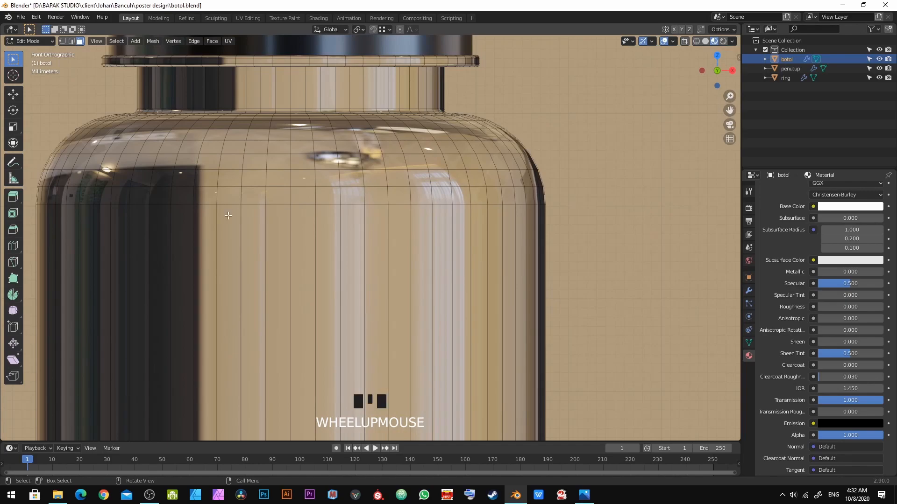
shift+middle_drag(229, 215, 251, 222)
scroll(251, 222, up, 2)
shift+middle_drag(353, 144, 375, 234)
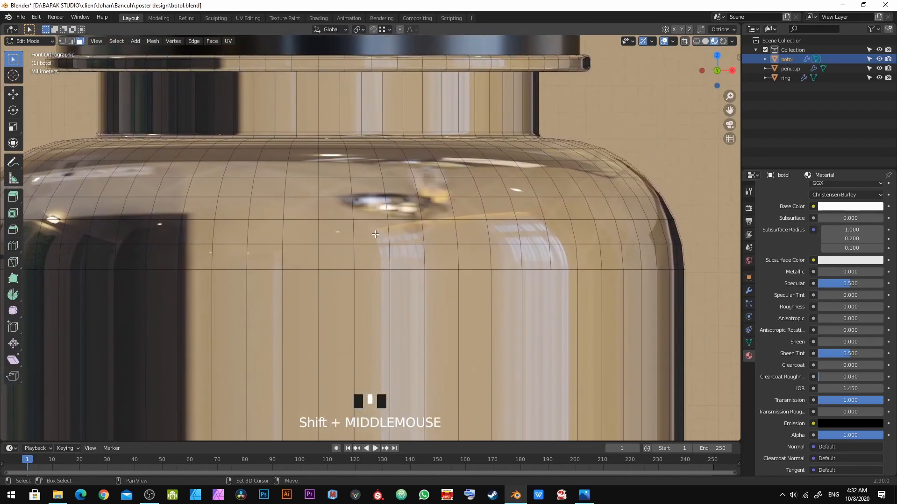
key(3)
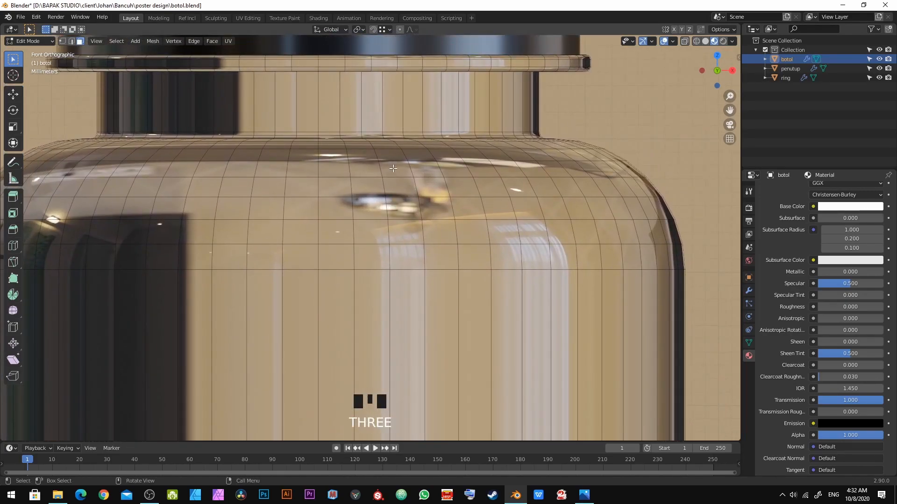
alt+click(380, 189)
key(2)
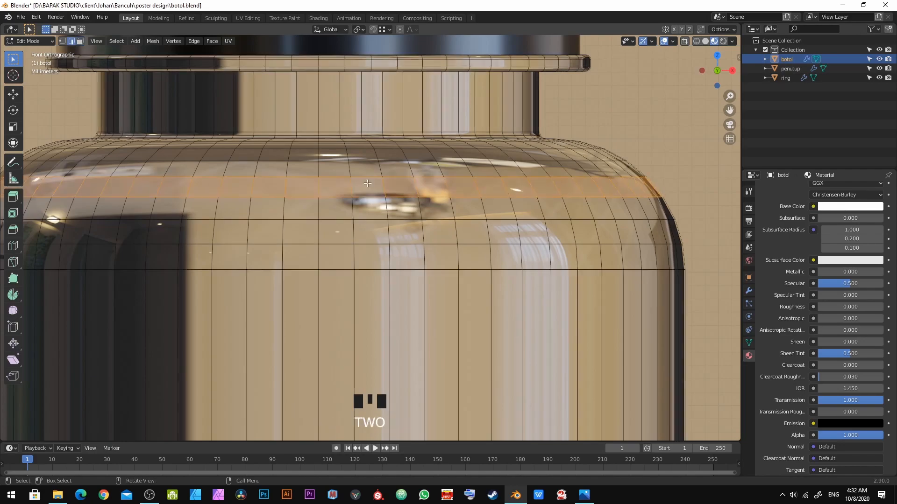
key(3)
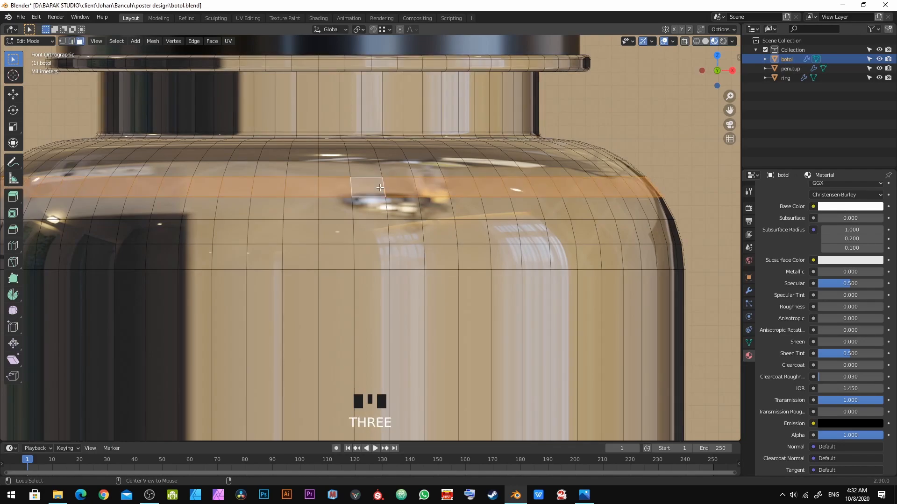
scroll(382, 187, down, 5)
scroll(420, 164, up, 1)
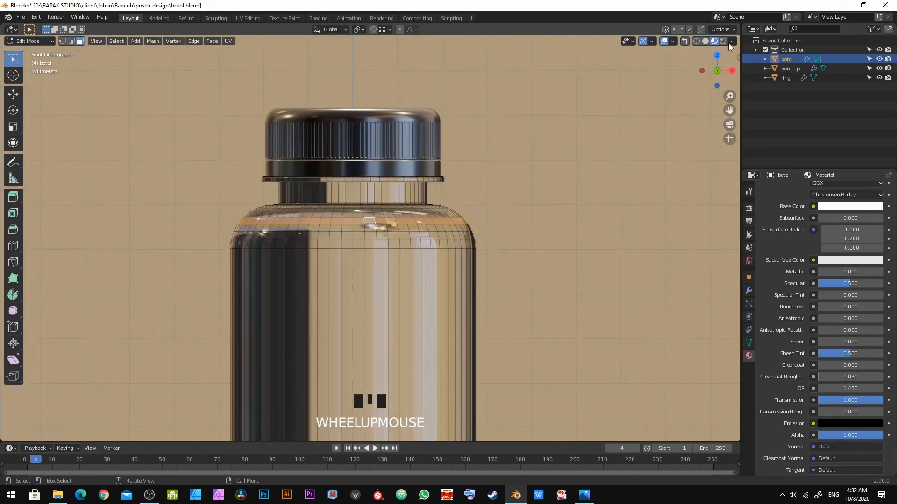
Step: Turn on X-ray and box-select the bottle body faces from the shoulder loop downward
click(696, 42)
scroll(325, 313, down, 5)
shift+middle_drag(314, 222, 350, 217)
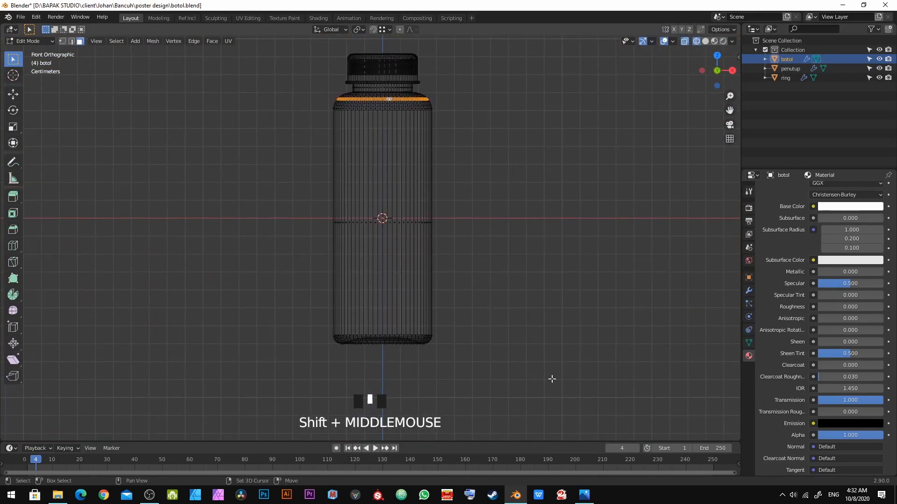
mouse_move(554, 393)
shift+mouse_down()
mouse_move(178, 108)
mouse_move(145, 99)
shift+mouse_up()
shift+middle_drag(451, 126, 452, 146)
scroll(432, 259, up, 5)
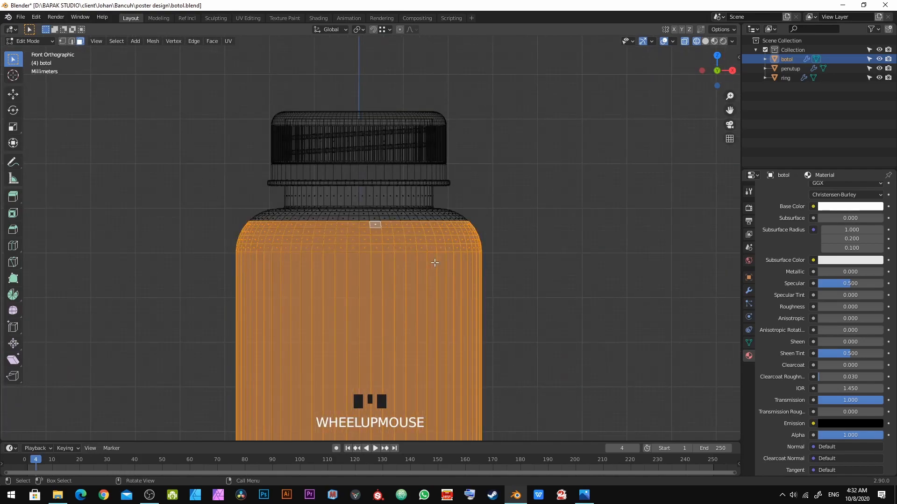
scroll(430, 257, down, 8)
scroll(392, 160, up, 2)
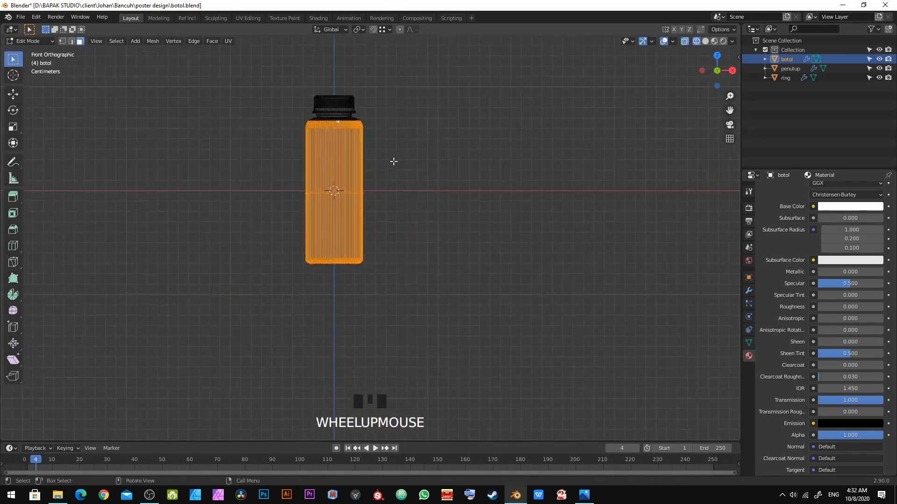
Step: Switch the viewport to solid shading and undo an accidental deselection of the body faces
click(713, 42)
click(703, 42)
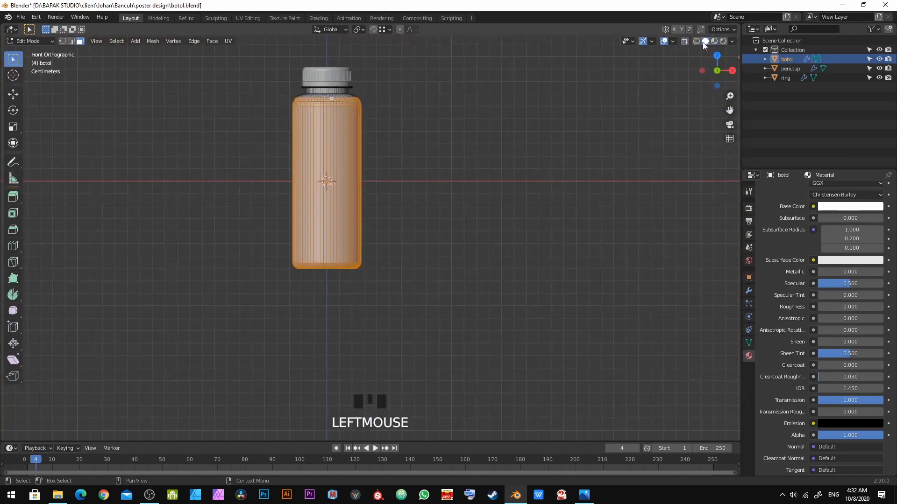
shift+middle_drag(303, 257, 321, 305)
click(413, 175)
scroll(412, 174, up, 3)
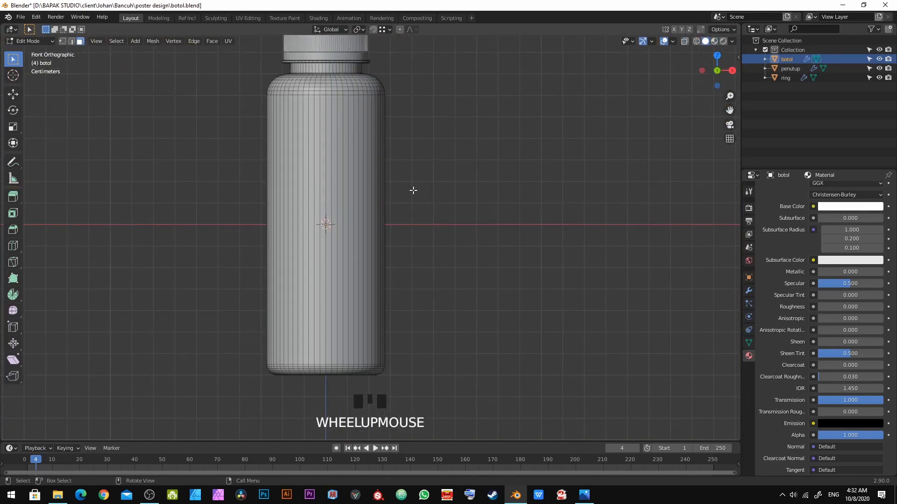
key(ctrl+z)
key(ctrl+z)
shift+middle_drag(386, 266, 462, 262)
shift+drag(503, 389, 252, 67)
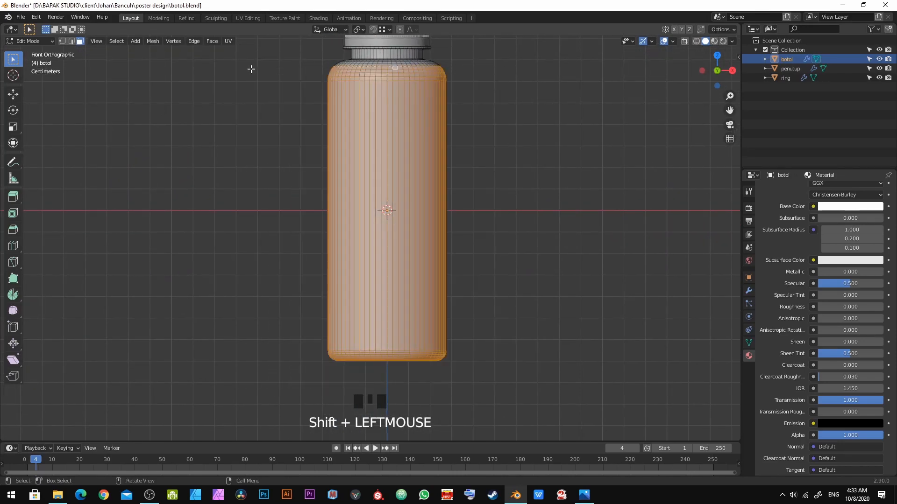
shift+middle_drag(432, 86, 427, 173)
scroll(426, 172, down, 2)
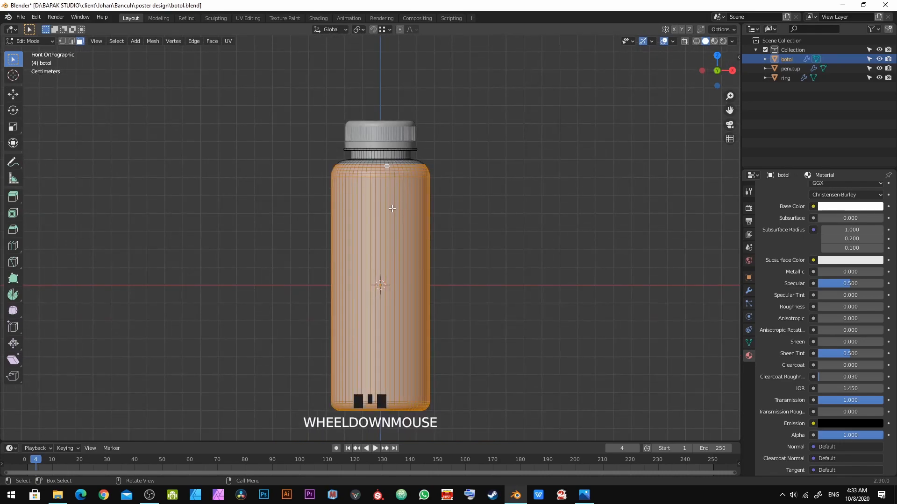
middle_drag(383, 198, 507, 206)
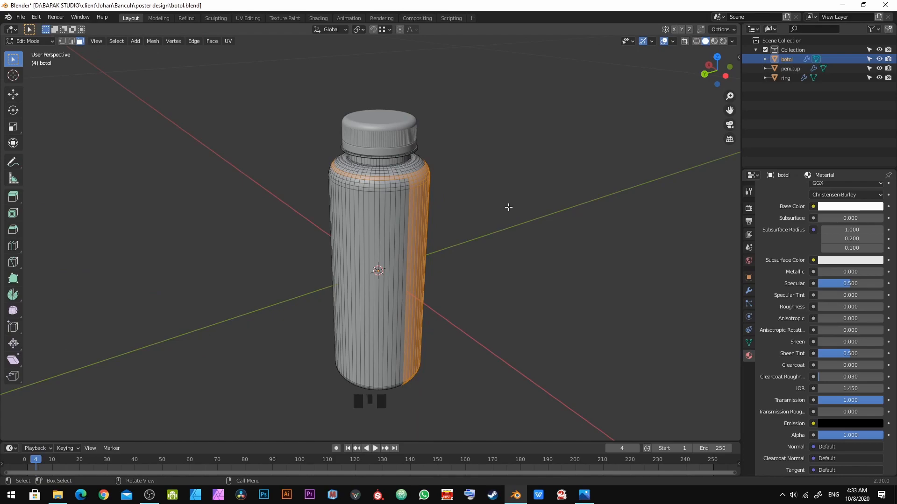
Step: Re-enable X-ray in front view and box-select the whole bottle body below the shoulder
key(KP_1)
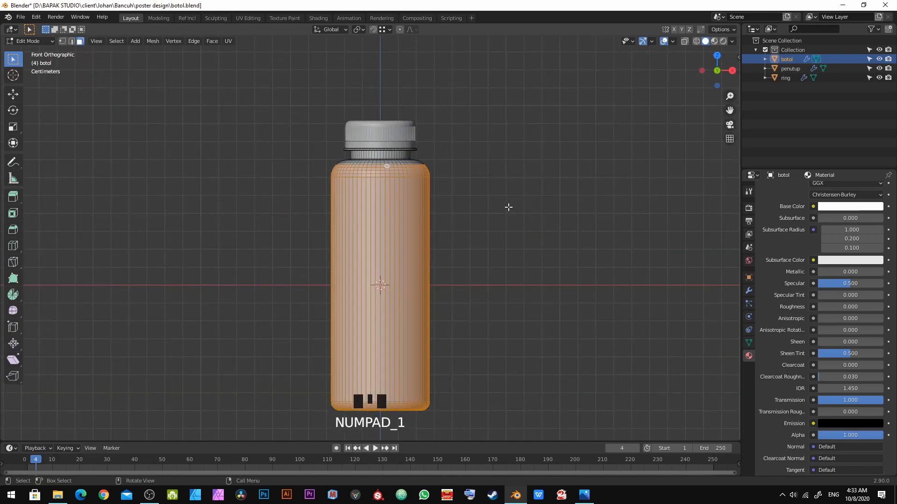
click(696, 41)
shift+middle_drag(407, 283, 411, 258)
drag(466, 395, 246, 140)
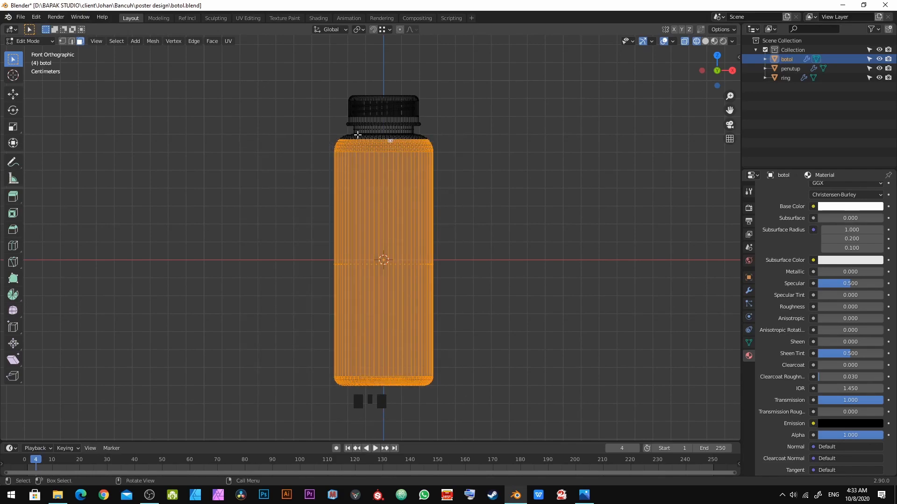
middle_drag(357, 135, 444, 167)
Step: Orbit and zoom around the bottle's shoulder to inspect which body faces are selected
middle_drag(389, 204, 333, 225)
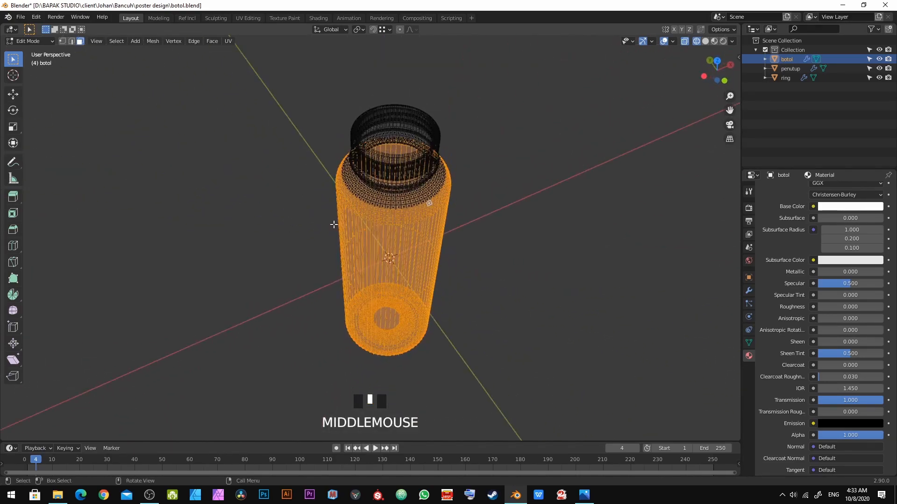
scroll(383, 211, up, 5)
key(z)
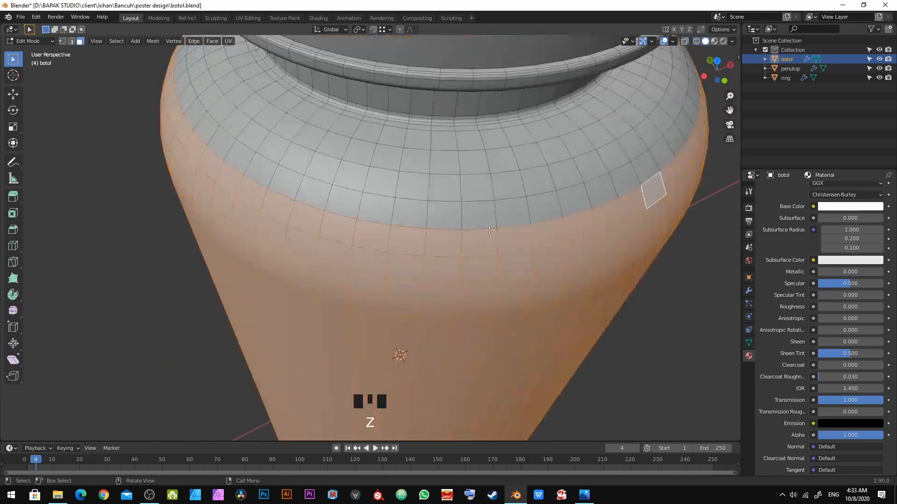
scroll(513, 228, down, 6)
middle_drag(510, 226, 446, 241)
scroll(446, 241, up, 4)
shift+middle_drag(366, 211, 331, 273)
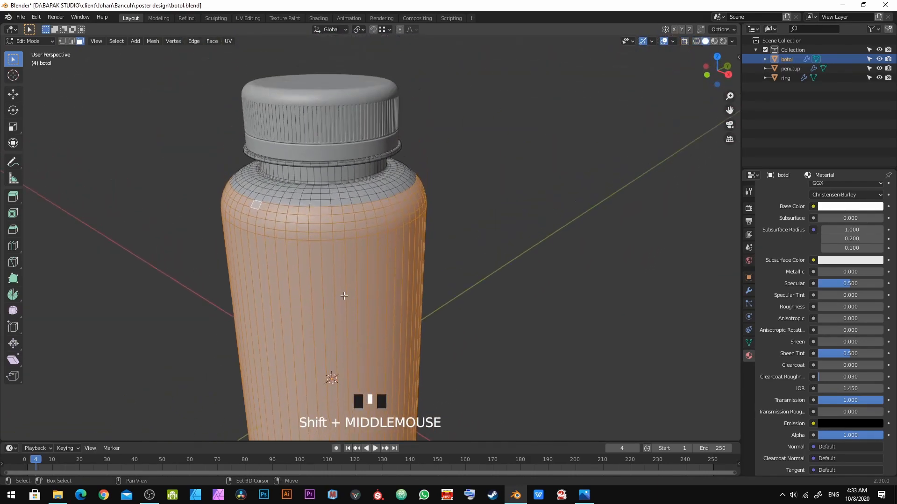
scroll(331, 273, up, 3)
shift+scroll(296, 205, down, 2)
shift+middle_drag(296, 205, 355, 262)
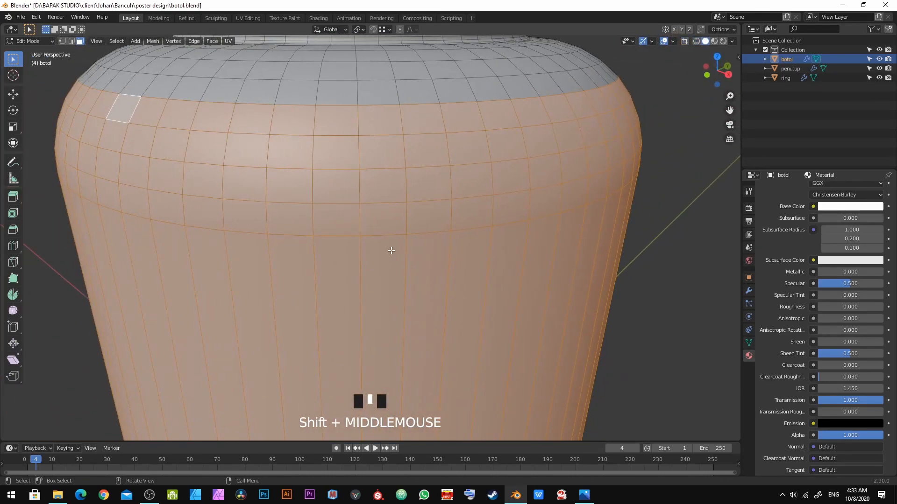
scroll(355, 262, down, 4)
shift+middle_drag(406, 355, 383, 316)
scroll(386, 309, down, 4)
scroll(382, 294, up, 3)
scroll(387, 312, up, 2)
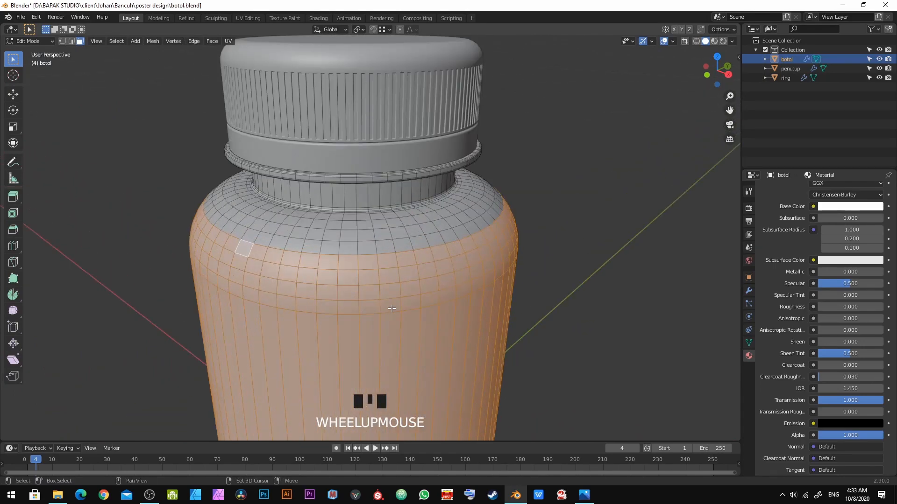
Step: Duplicate the selected bottle body faces in place and scale the copy down very slightly, to about 0.999
key(shift+d)
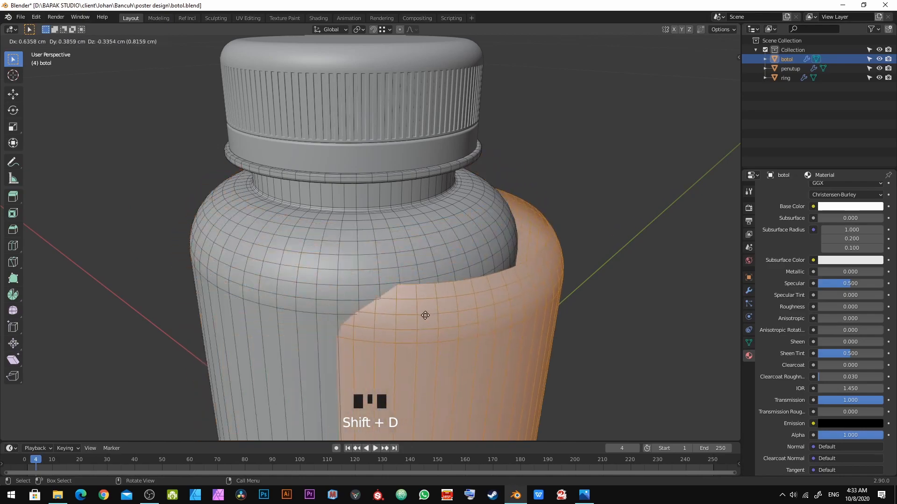
right_click(417, 311)
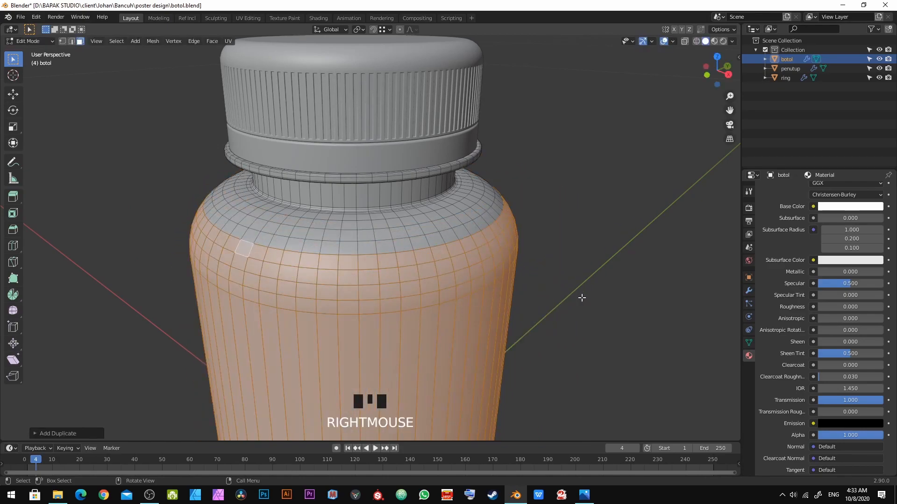
key(s)
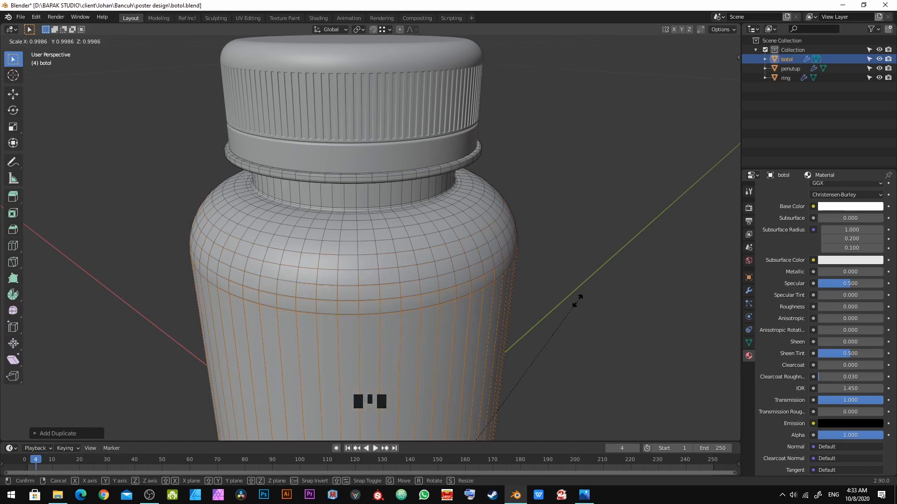
shift+click(577, 301)
Step: Separate the duplicated body faces into their own object
scroll(540, 288, down, 3)
scroll(427, 286, up, 3)
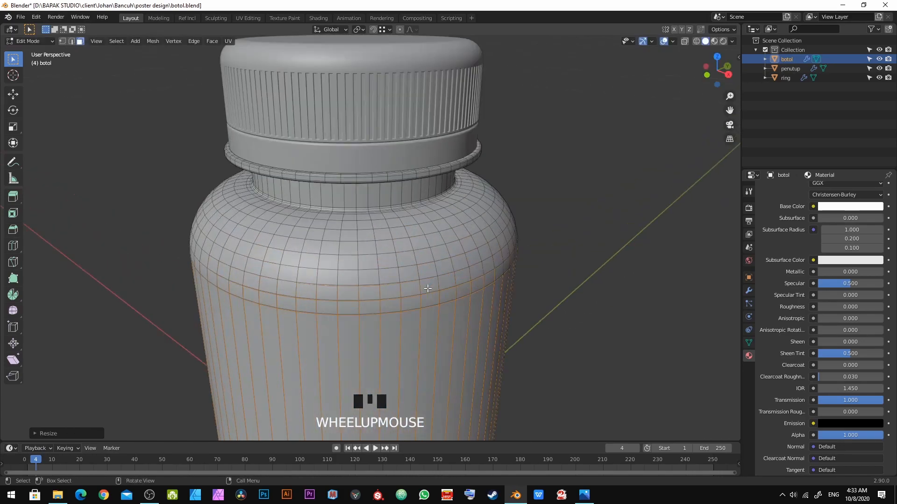
scroll(427, 288, up, 3)
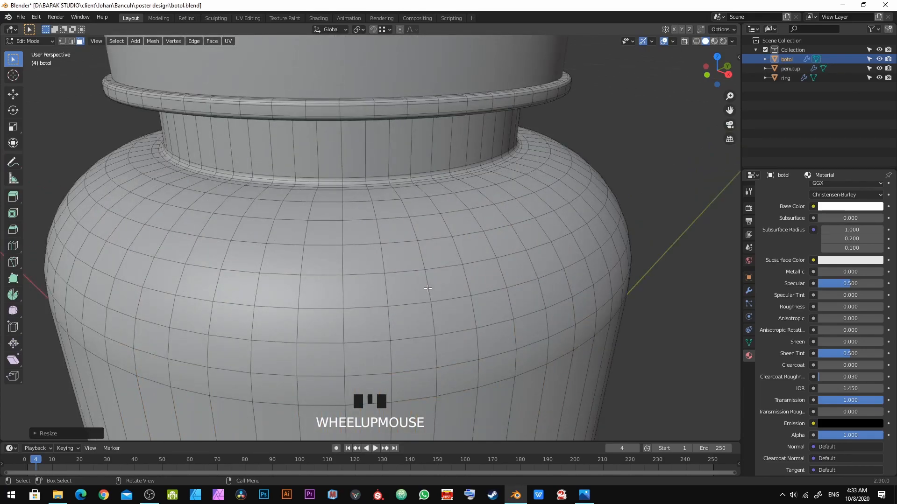
key(p)
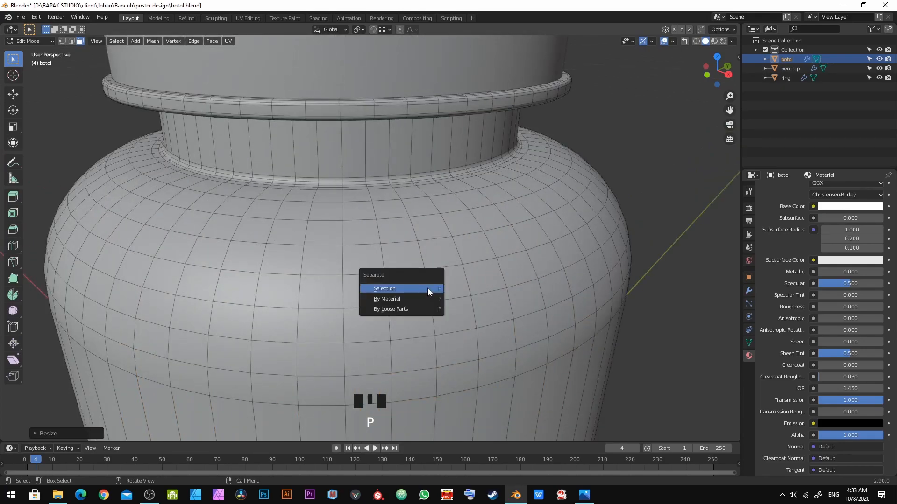
key(Return)
Step: Hide the original bottle object and rename the separated copy to air
key(Tab)
key(alt+a)
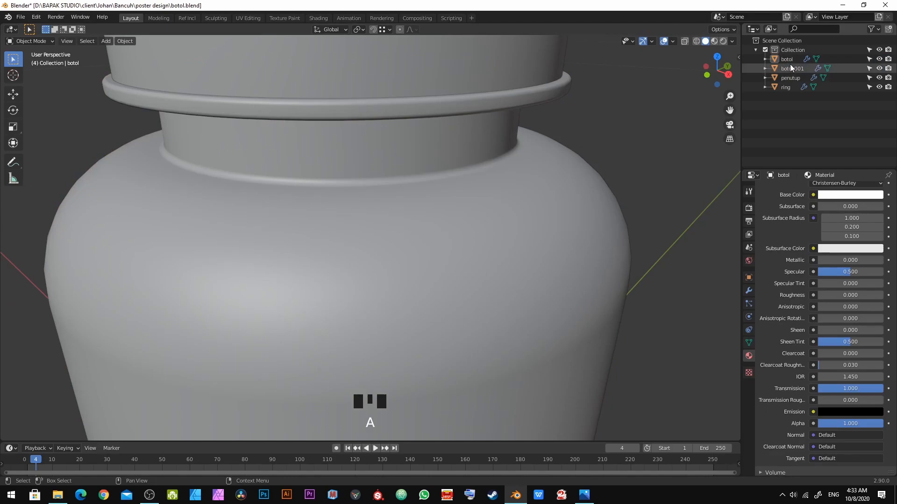
click(880, 60)
double_click(790, 68)
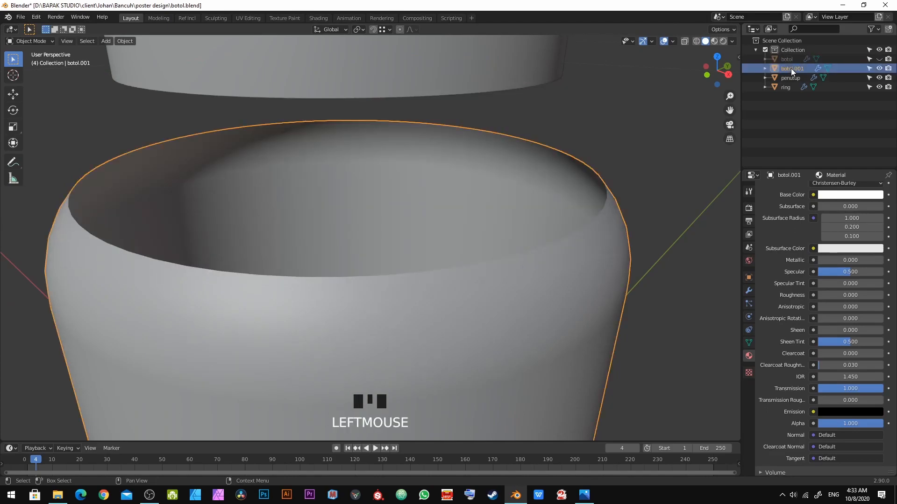
text(air)
key(Return)
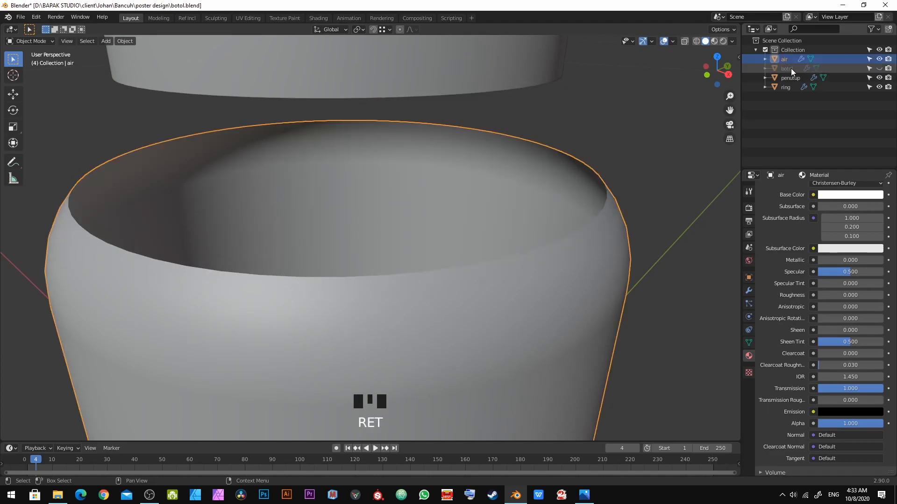
Step: Select the open top rim loop of the air object in edge mode and fill it with a face
scroll(461, 215, down, 4)
scroll(526, 176, up, 5)
middle_drag(526, 175, 457, 254)
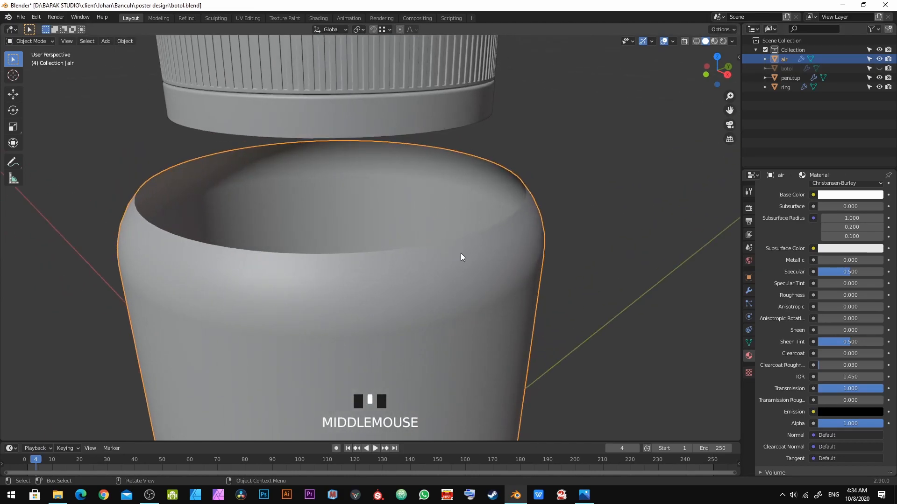
key(Tab)
key(2)
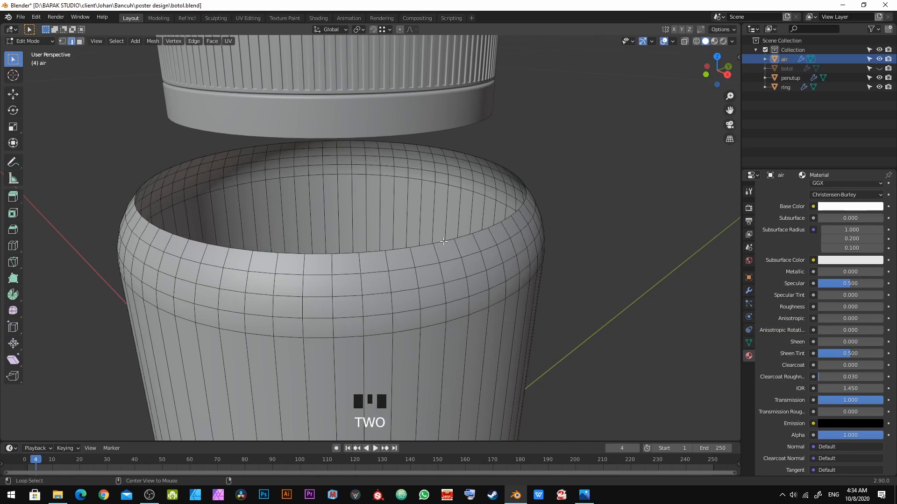
alt+click(443, 242)
key(f)
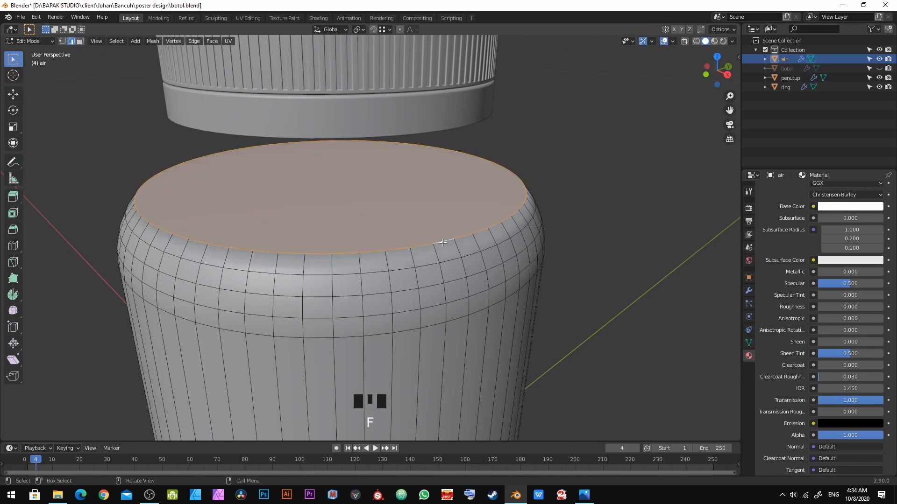
Step: Bevel the top rim edge of the air object in front view with several segments
scroll(443, 242, up, 3)
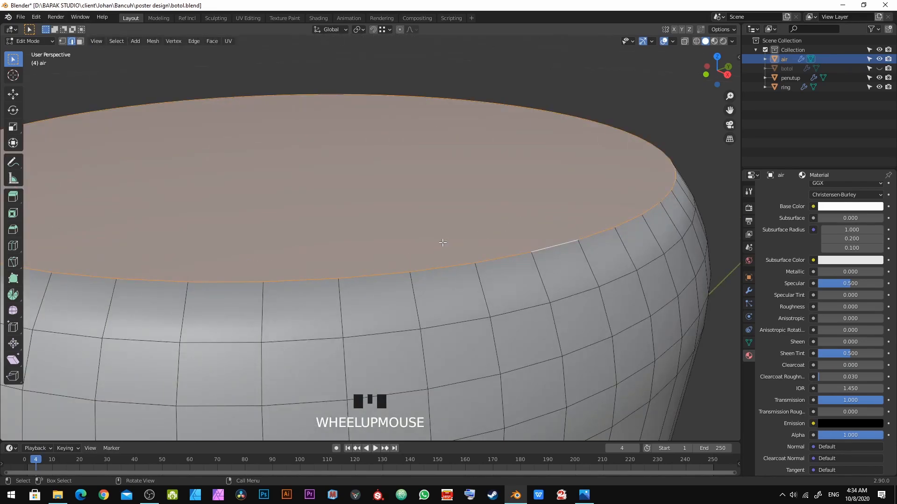
scroll(443, 242, down, 3)
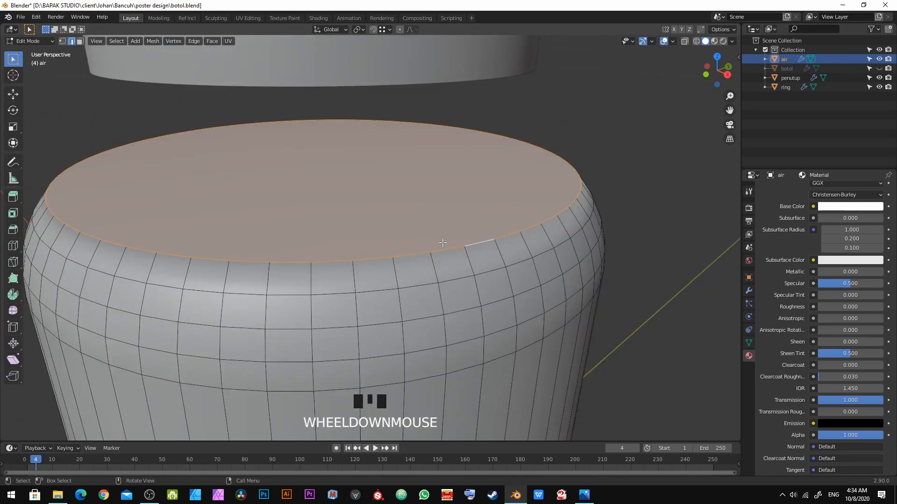
key(KP_1)
shift+middle_drag(465, 208, 467, 272)
scroll(467, 272, up, 5)
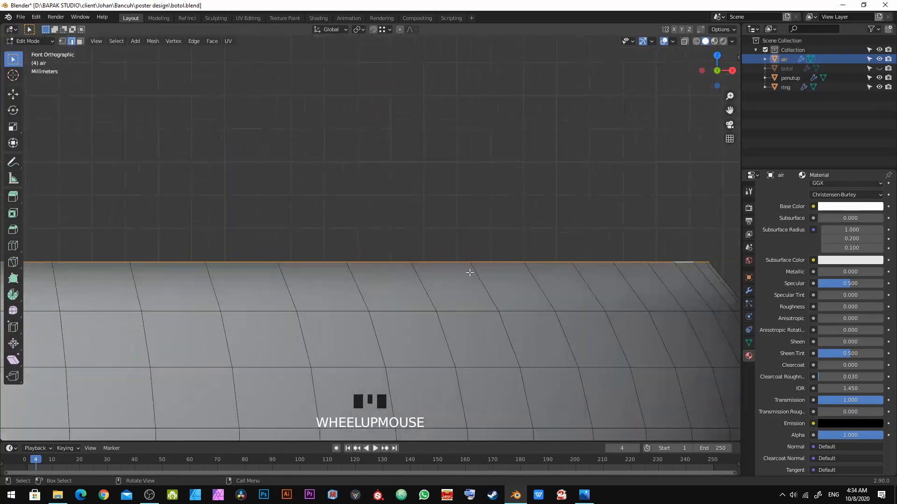
shift+middle_drag(698, 256, 562, 262)
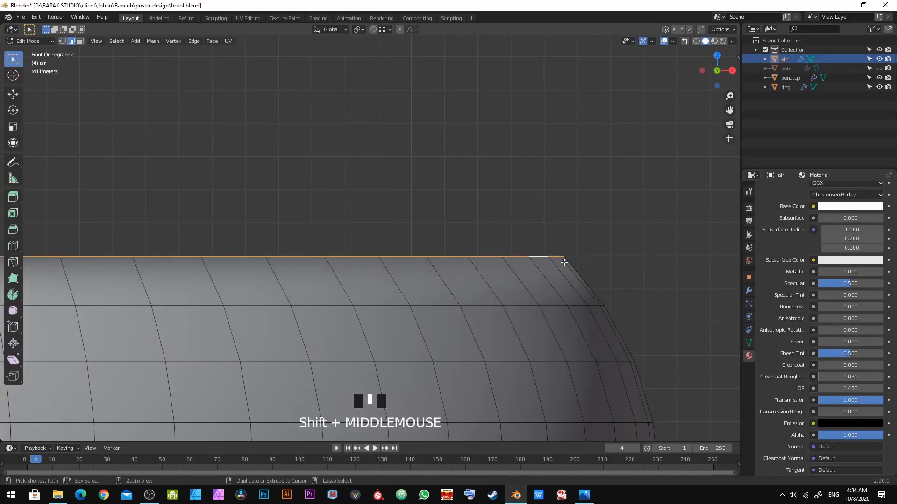
key(ctrl+b)
scroll(655, 298, up, 1)
shift+click(700, 318)
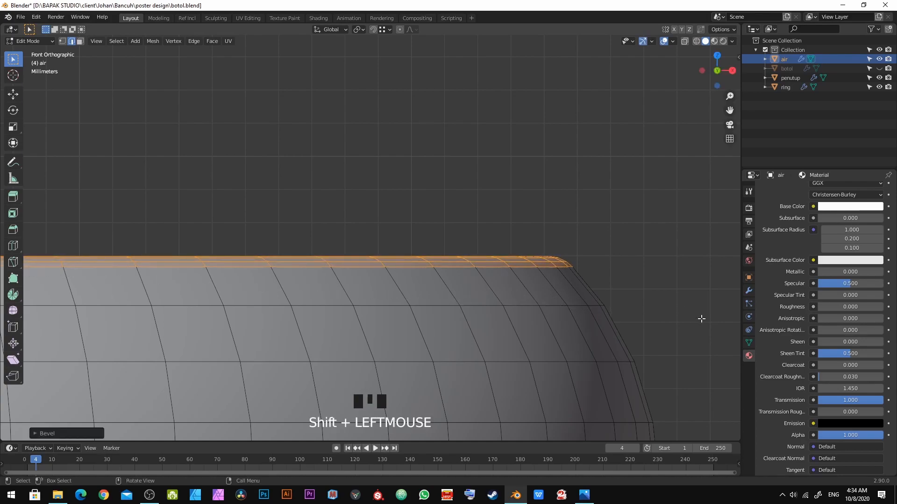
Step: Return to object mode with the air object selected and rename its shared material to glass
key(Tab)
scroll(544, 262, down, 4)
shift+scroll(242, 317, up, 3)
shift+middle_drag(242, 318, 371, 240)
click(370, 240)
click(452, 239)
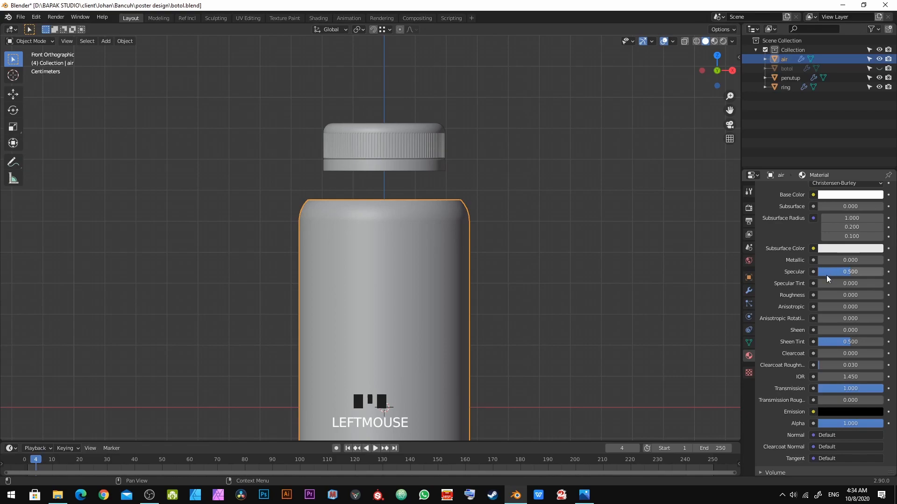
scroll(828, 274, up, 5)
scroll(795, 211, up, 2)
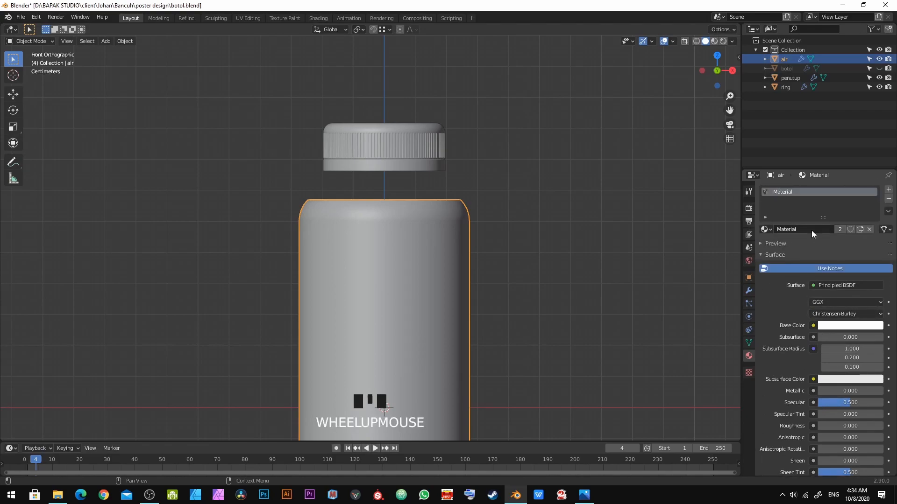
click(803, 229)
text(glass)
key(Return)
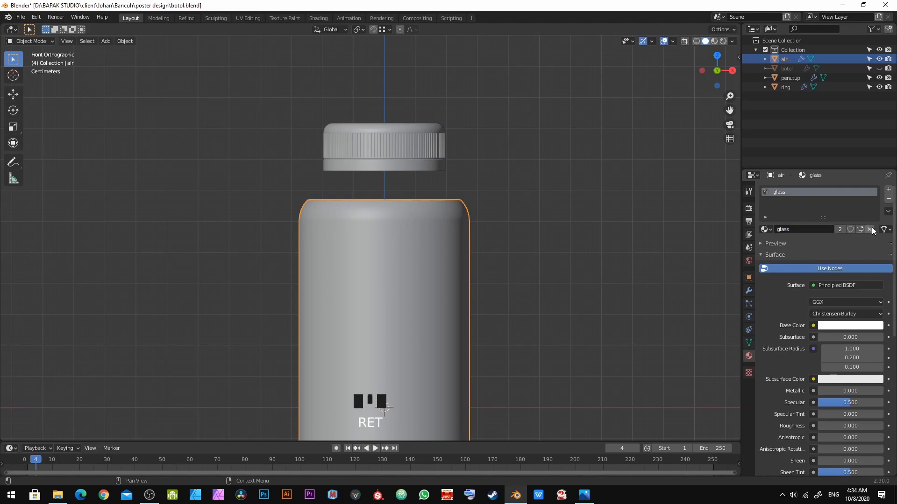
Step: Unlink the glass material from the air object and give it a new material named air
click(869, 229)
click(812, 229)
double_click(812, 229)
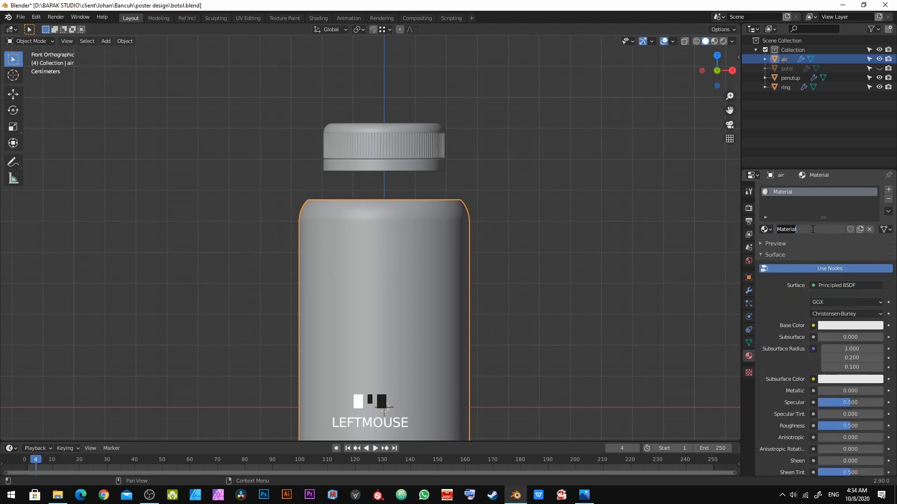
key(Return)
Step: Check the reference photo and set the air material's base color to a cream tone
key(alt+Tab)
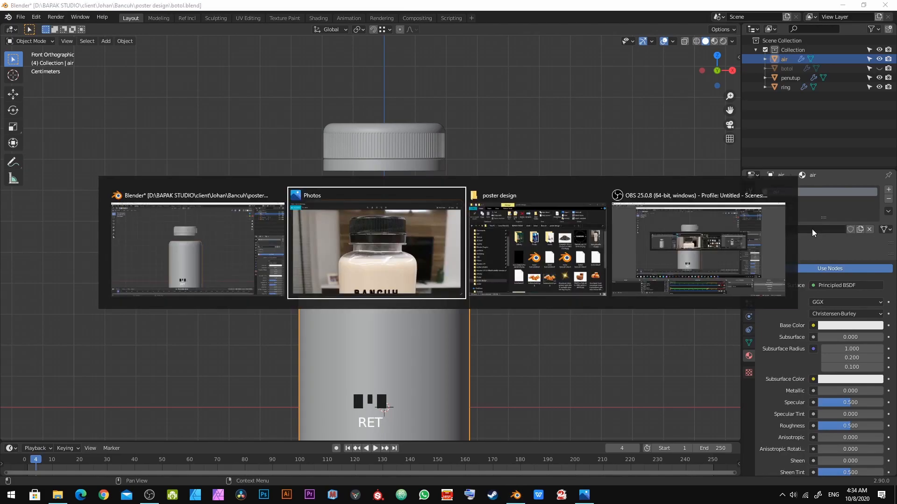
key(alt+Tab)
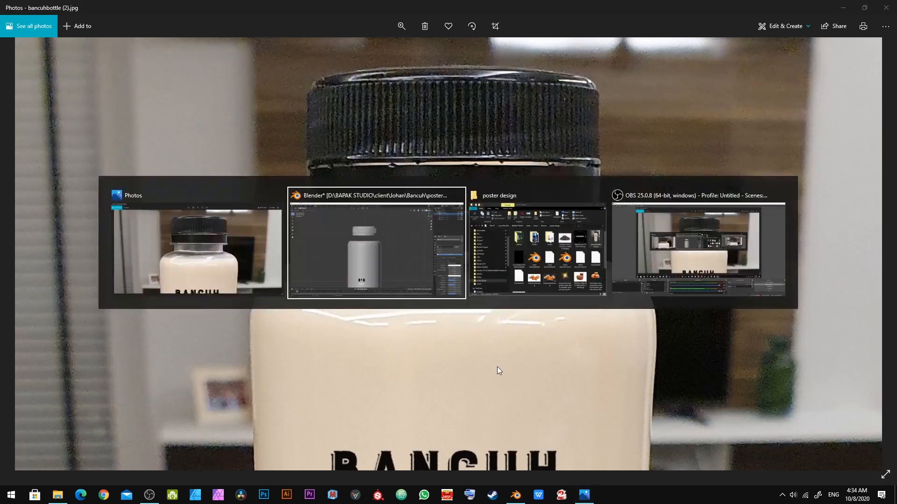
click(833, 325)
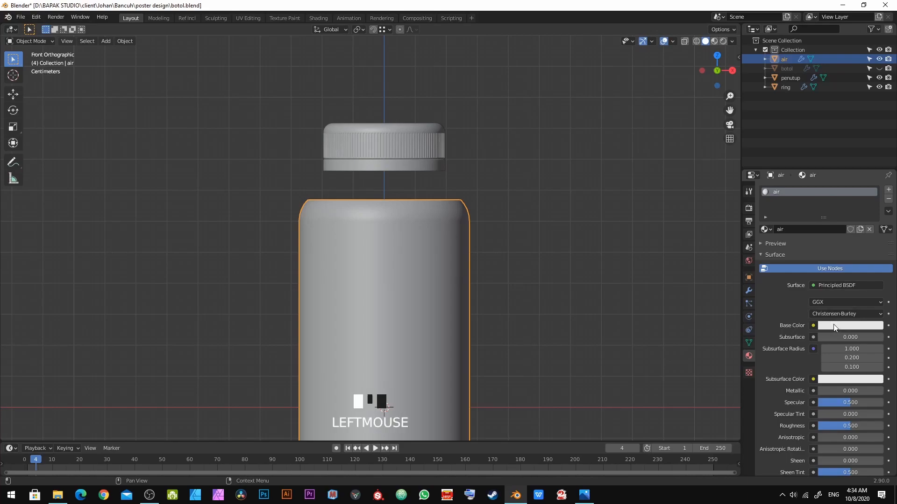
click(833, 325)
drag(828, 236, 828, 233)
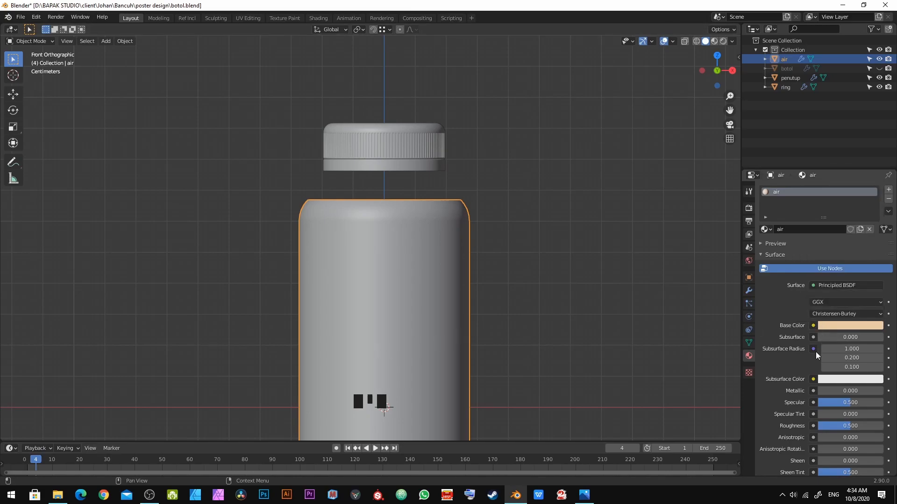
Step: Switch the viewport to material preview and set the air material's roughness to 0
click(714, 41)
key(alt+a)
scroll(462, 202, down, 6)
scroll(426, 240, up, 6)
scroll(843, 398, down, 4)
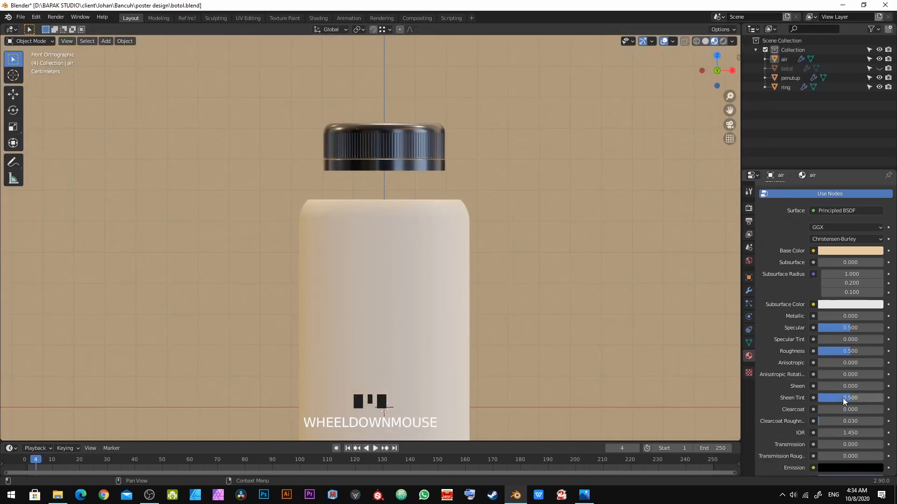
drag(853, 348, 818, 351)
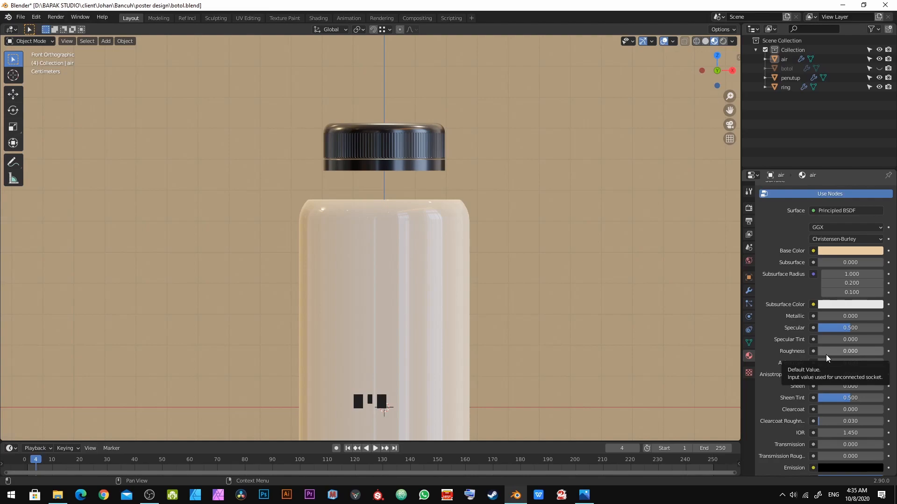
drag(826, 355, 826, 354)
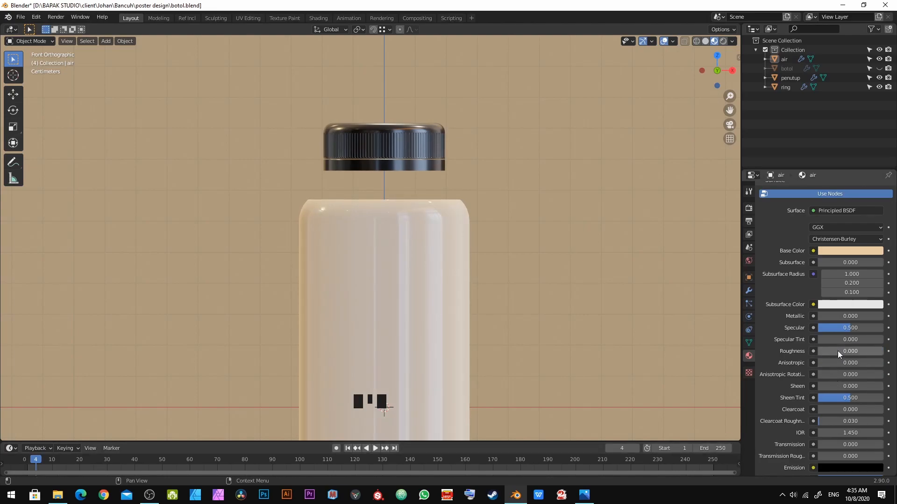
Step: Review the air material settings and unhide the original bottle object
scroll(836, 352, up, 4)
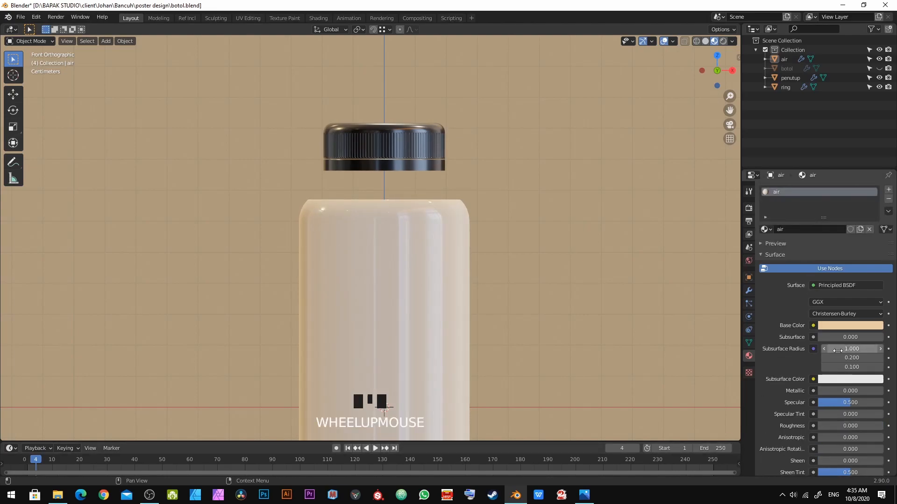
scroll(836, 352, down, 4)
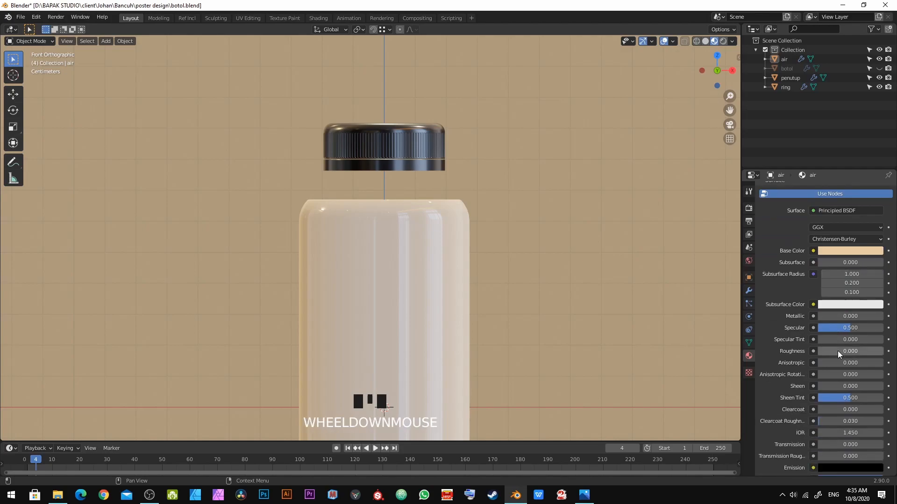
scroll(837, 351, down, 1)
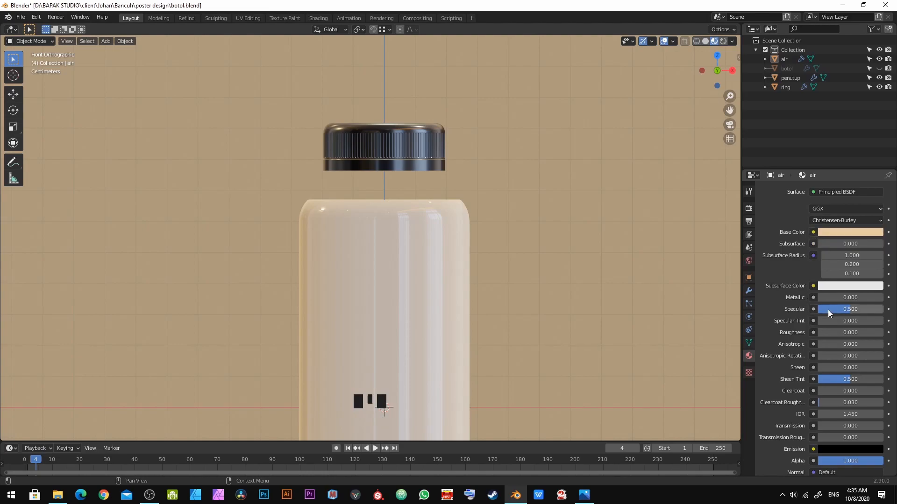
scroll(857, 290, down, 1)
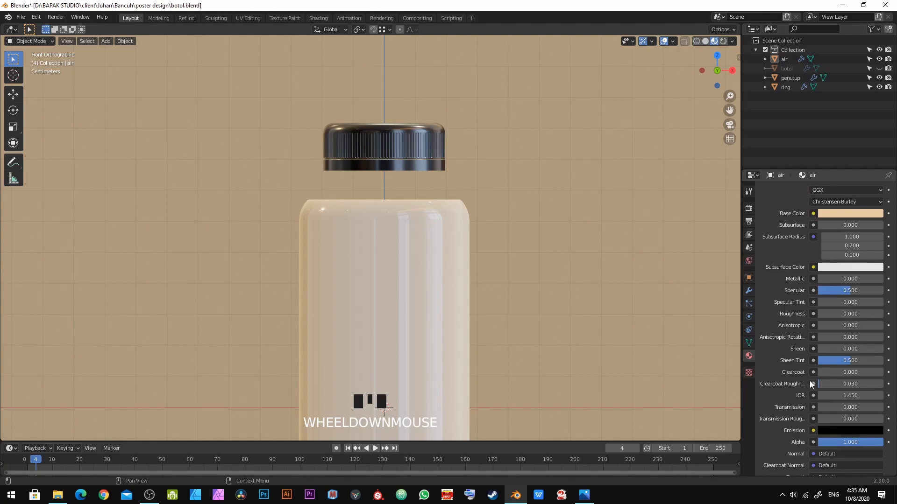
scroll(810, 383, down, 4)
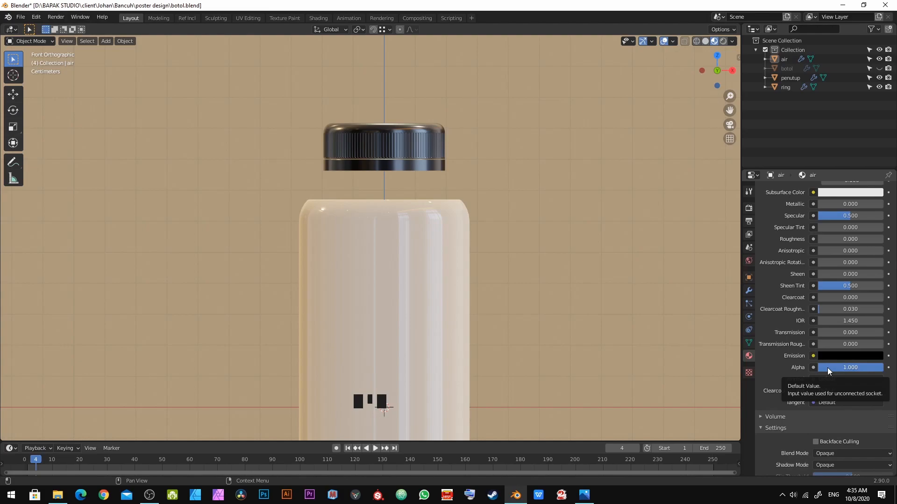
click(879, 68)
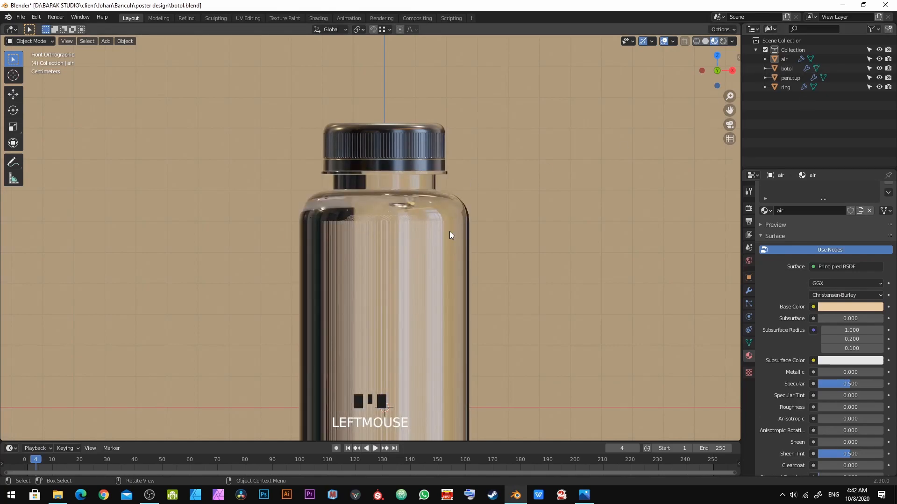
scroll(449, 235, down, 5)
middle_drag(445, 242, 392, 261)
shift+middle_drag(322, 320, 315, 211)
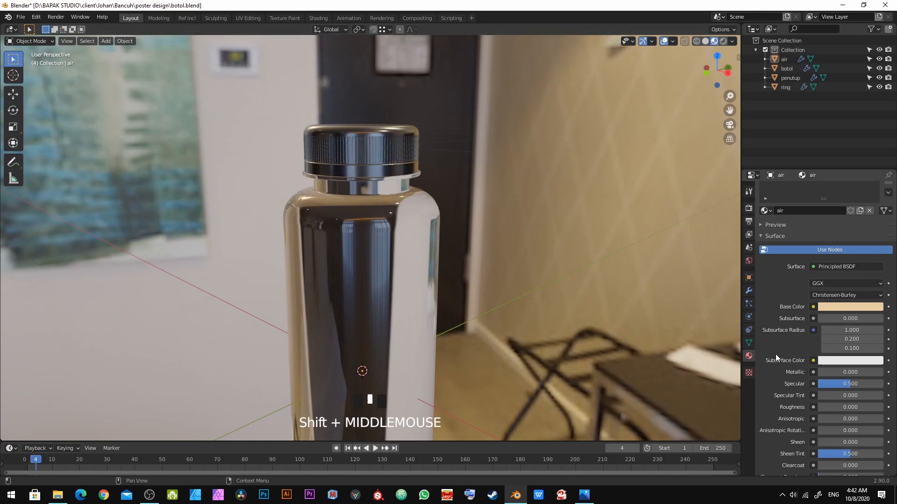
Step: Set the render engine to Eevee and enable Ambient Occlusion and Screen Space Reflections
scroll(776, 354, up, 2)
click(744, 207)
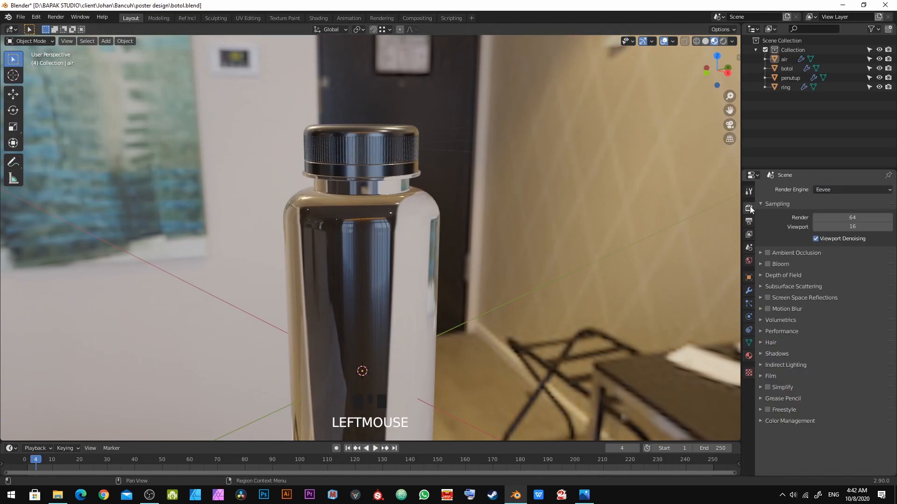
click(833, 190)
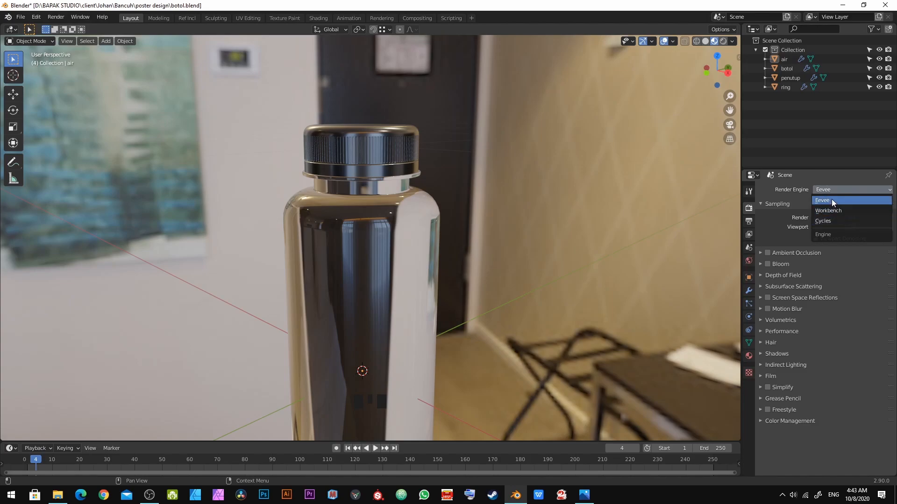
click(831, 201)
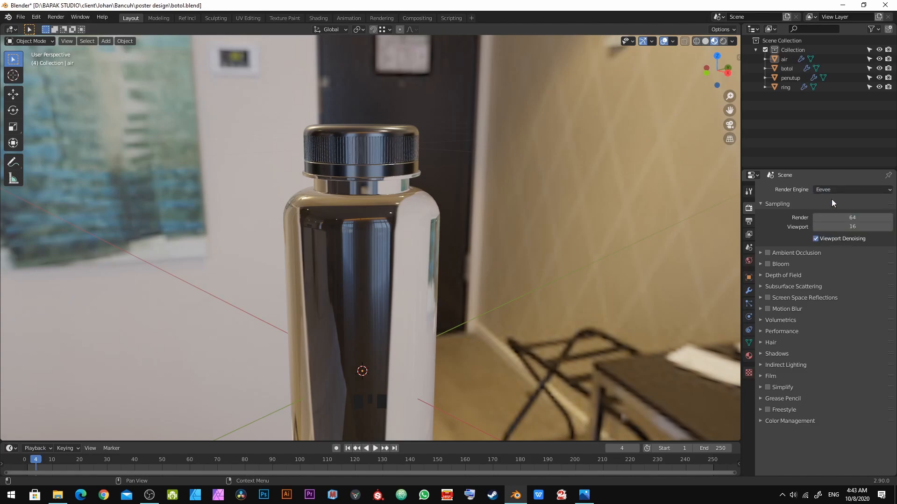
click(768, 252)
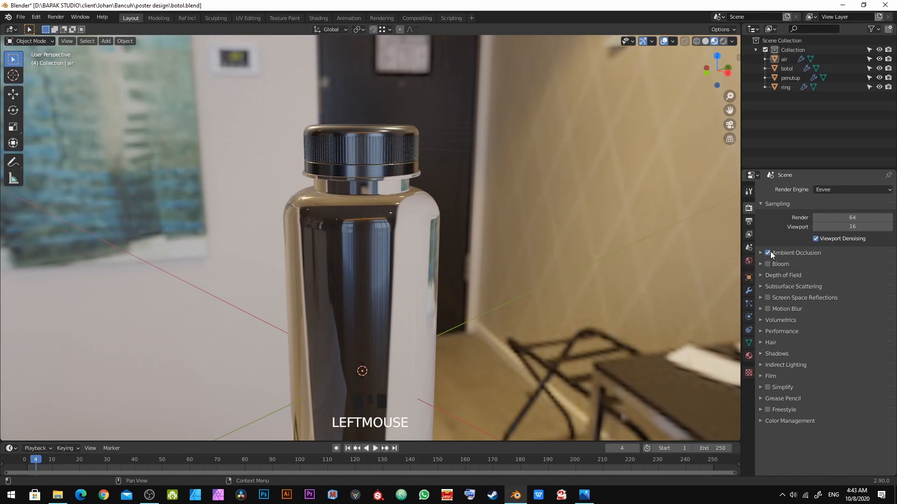
click(768, 298)
Step: Enable Screen Space Reflections refraction, set Trace Precision to 1.000, and turn off Half Res Trace
click(759, 297)
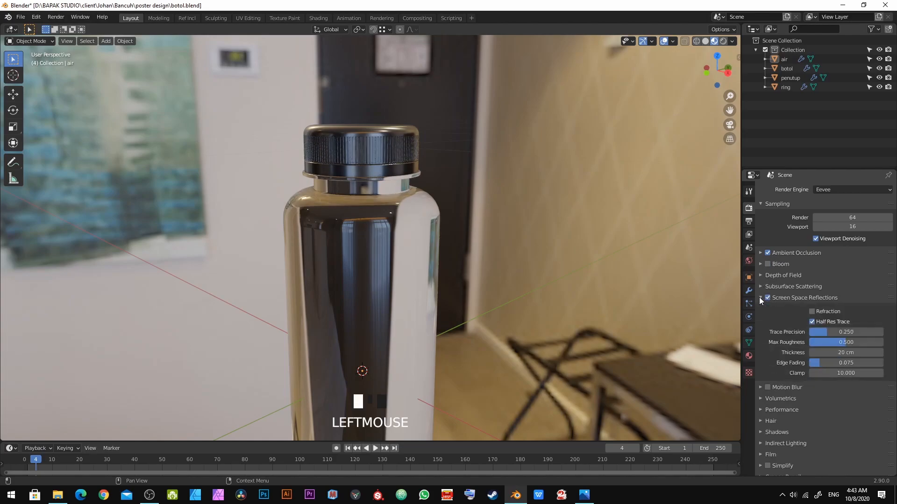
click(812, 311)
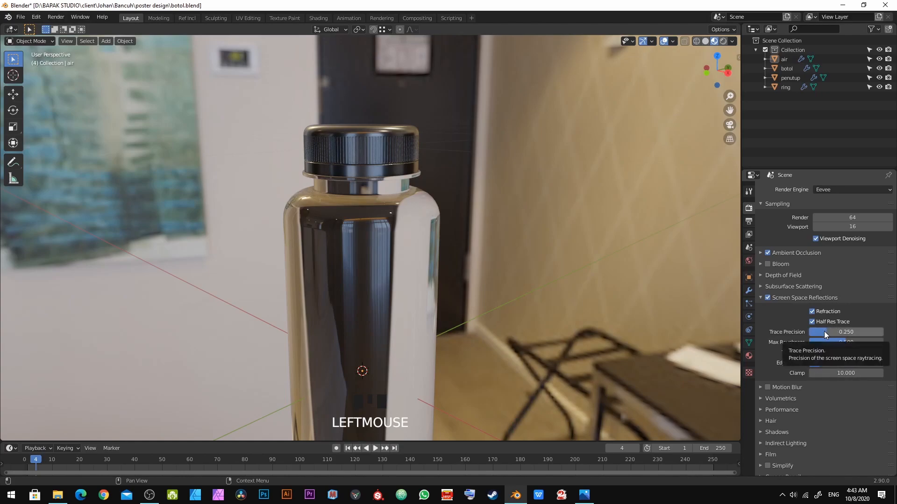
drag(824, 332, 880, 331)
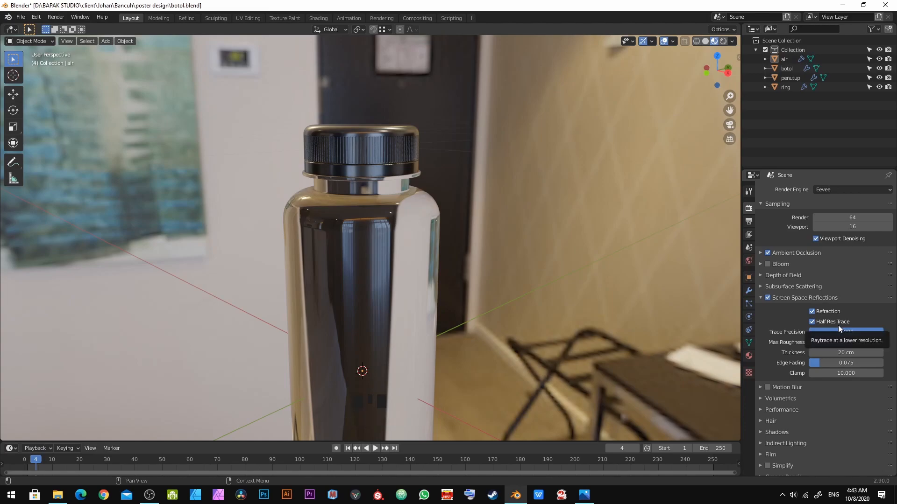
click(813, 322)
Step: Inspect the bottle in the viewport with the new reflection settings
mouse_move(366, 318)
middle_down()
mouse_move(403, 306)
mouse_move(441, 248)
middle_up()
scroll(443, 246, up, 3)
key(alt+a)
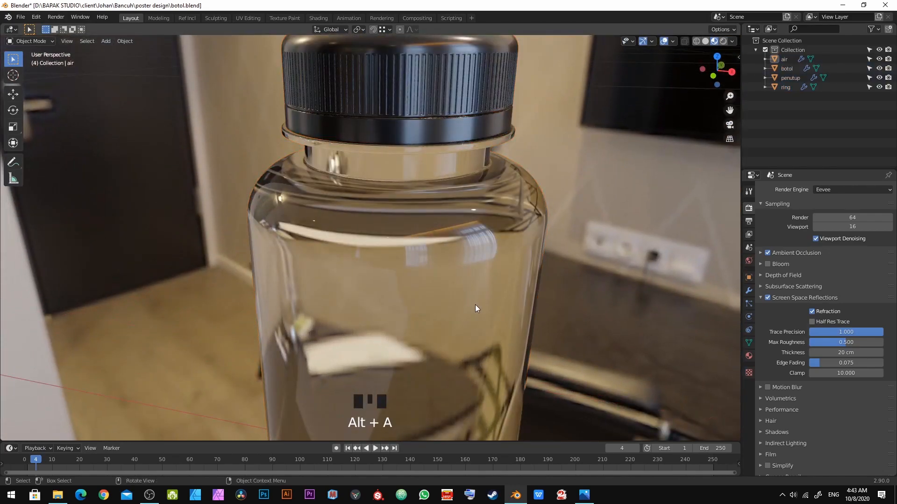
middle_drag(475, 305, 607, 280)
click(760, 298)
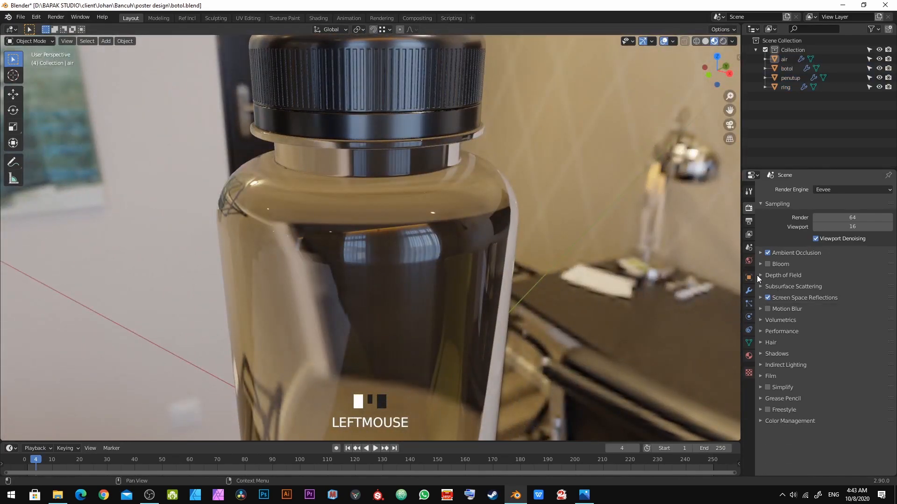
Step: Select the bottle and enable Screen Space Refraction in its glass material settings
click(380, 286)
middle_drag(379, 289, 657, 298)
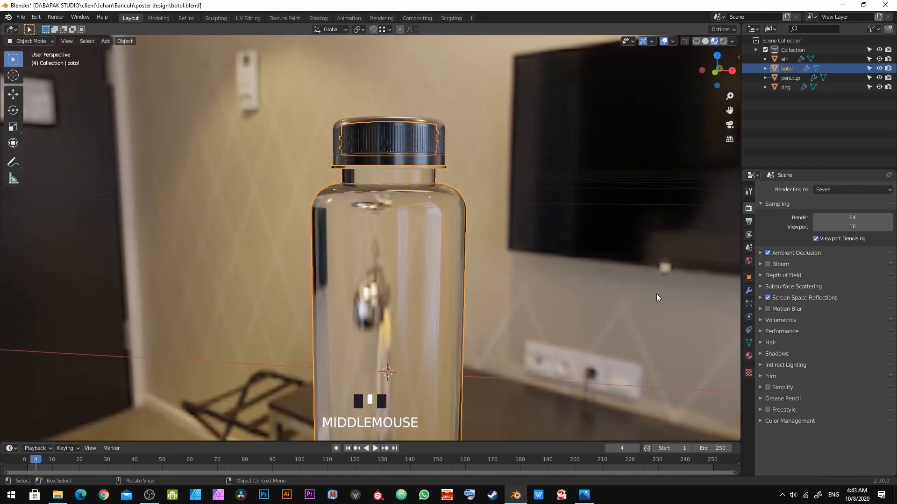
click(745, 357)
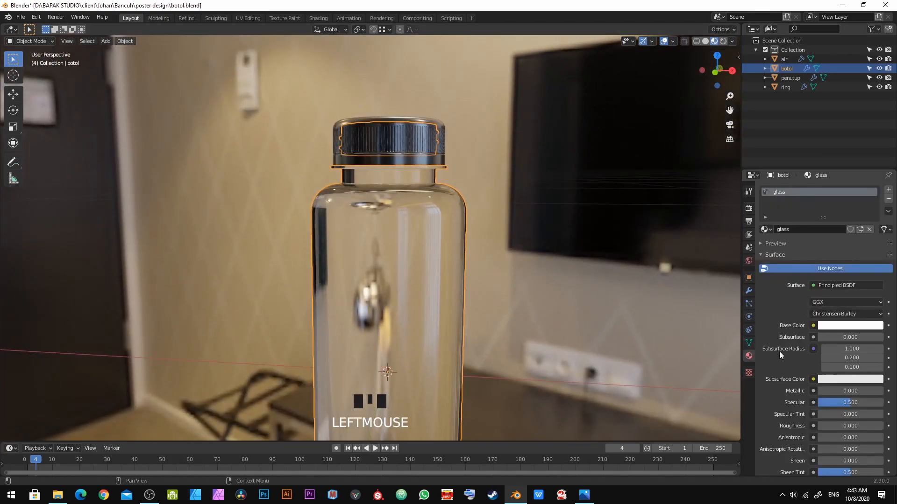
scroll(780, 354, down, 12)
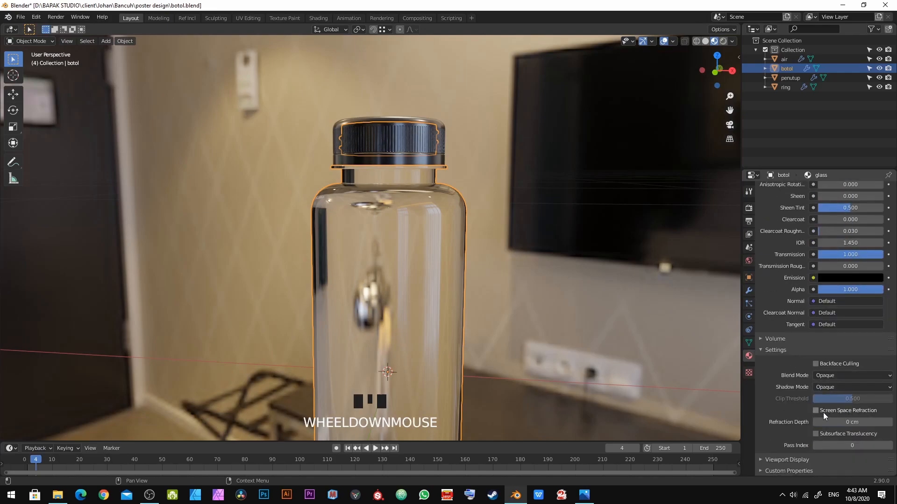
click(817, 411)
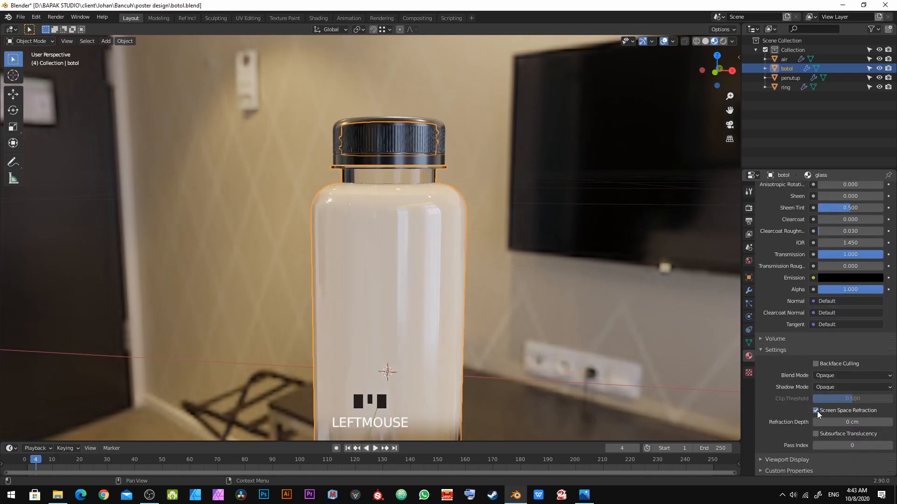
Step: Set the glass material's refraction depth to 0.1 cm
scroll(410, 313, down, 5)
shift+middle_drag(410, 312, 353, 223)
key(alt+a)
scroll(342, 303, up, 8)
mouse_move(370, 261)
middle_down()
mouse_move(380, 253)
mouse_move(365, 260)
middle_up()
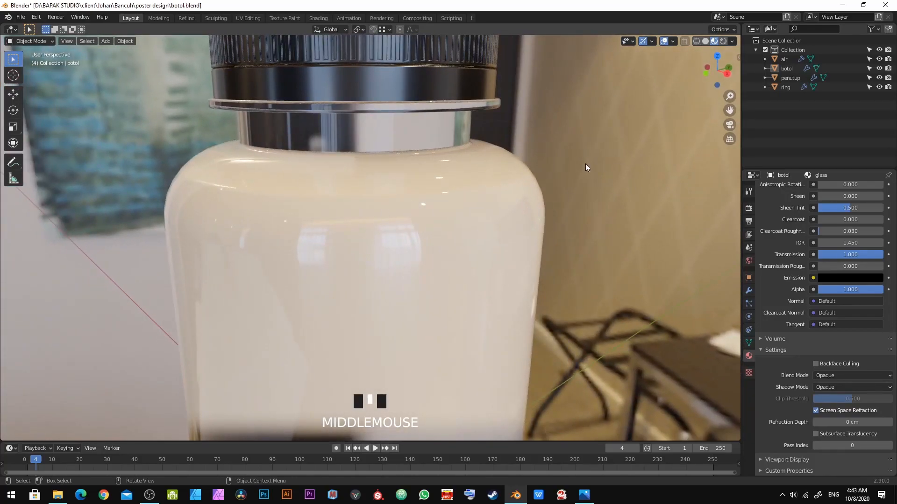
middle_drag(237, 246, 313, 211)
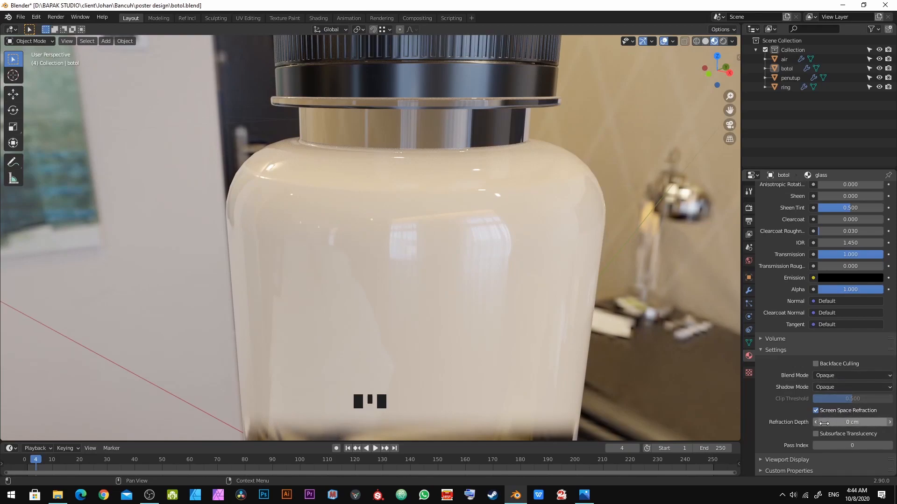
click(849, 422)
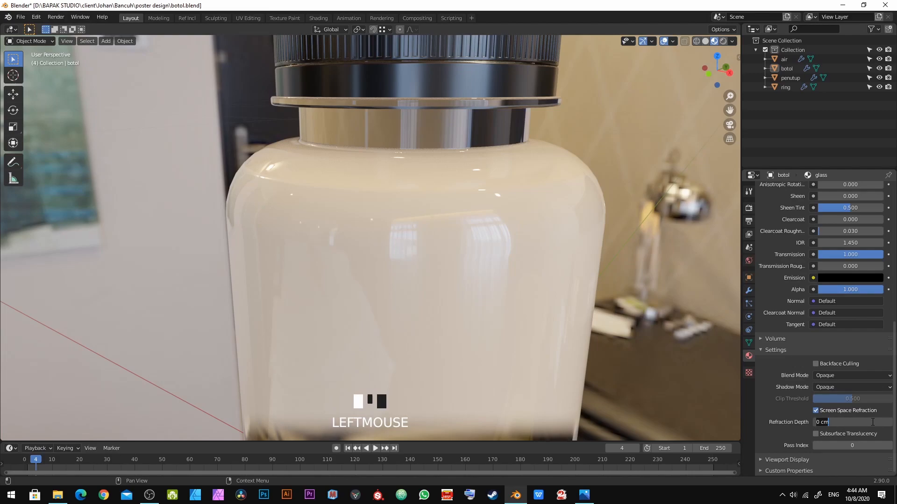
text(.1)
key(KP_Enter)
Step: Inspect the refraction around the bottle's neck up close
scroll(446, 233, down, 3)
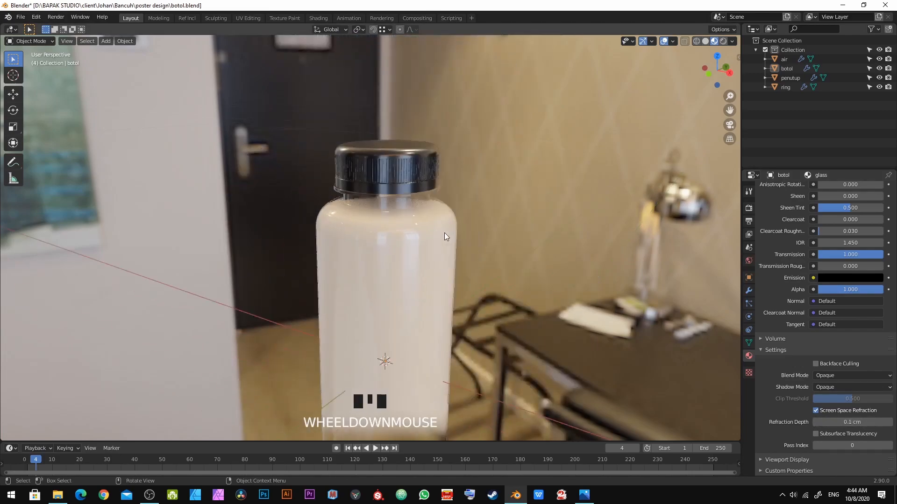
middle_drag(446, 232, 474, 206)
scroll(410, 170, up, 3)
scroll(410, 172, up, 2)
mouse_move(368, 242)
middle_down()
mouse_move(369, 260)
mouse_move(379, 244)
mouse_move(361, 244)
middle_up()
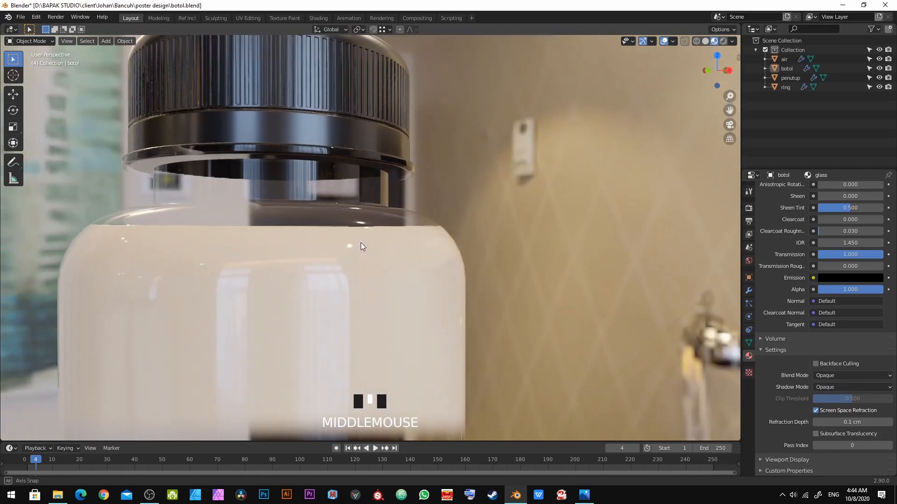
middle_drag(374, 211, 360, 223)
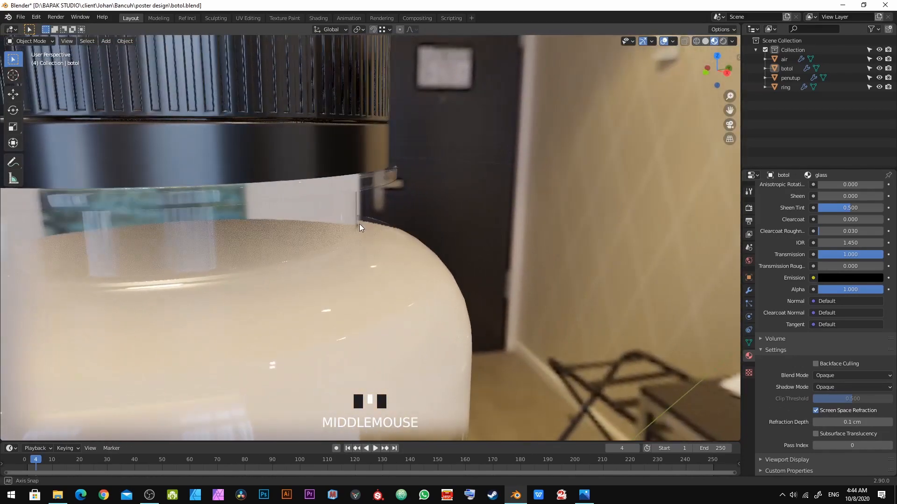
scroll(360, 226, up, 2)
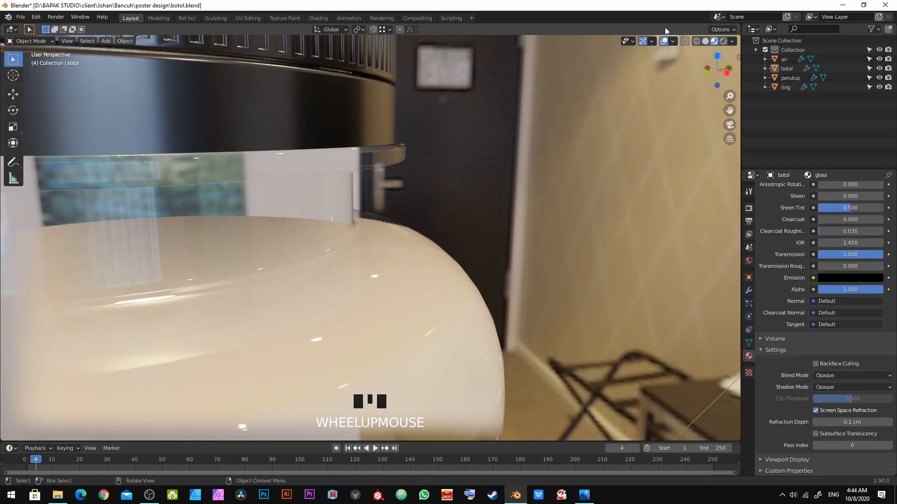
Step: Switch to solid shading, select the bottle, and hide the air, penutup and ring objects
click(705, 41)
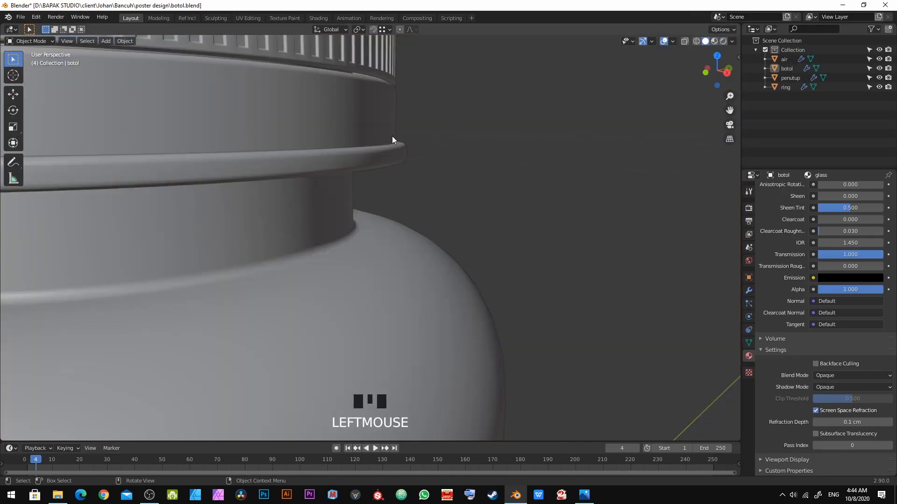
click(312, 194)
click(879, 60)
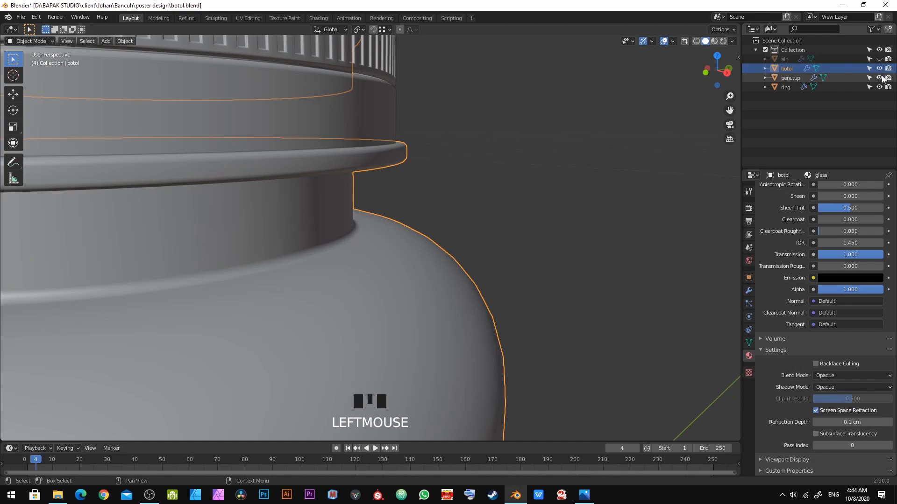
click(879, 77)
click(879, 87)
Step: Examine the bottle neck in solid view, deselect everything, and save the file
middle_drag(447, 135, 400, 156)
scroll(411, 166, up, 3)
scroll(397, 153, down, 5)
middle_drag(402, 188, 531, 211)
scroll(392, 224, up, 3)
scroll(514, 233, down, 3)
key(alt+a)
key(ctrl+s)
Step: Select the bottle and add a Solidify modifier to it
click(355, 293)
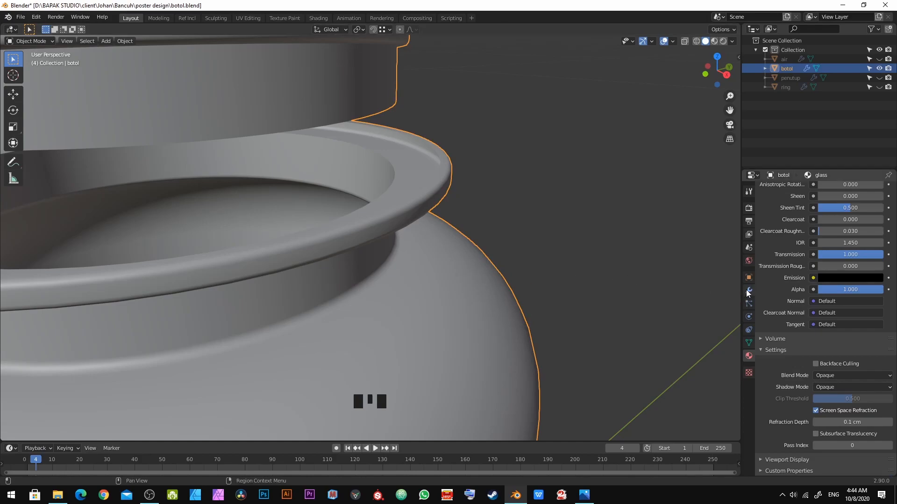
scroll(380, 270, down, 5)
scroll(380, 271, up, 1)
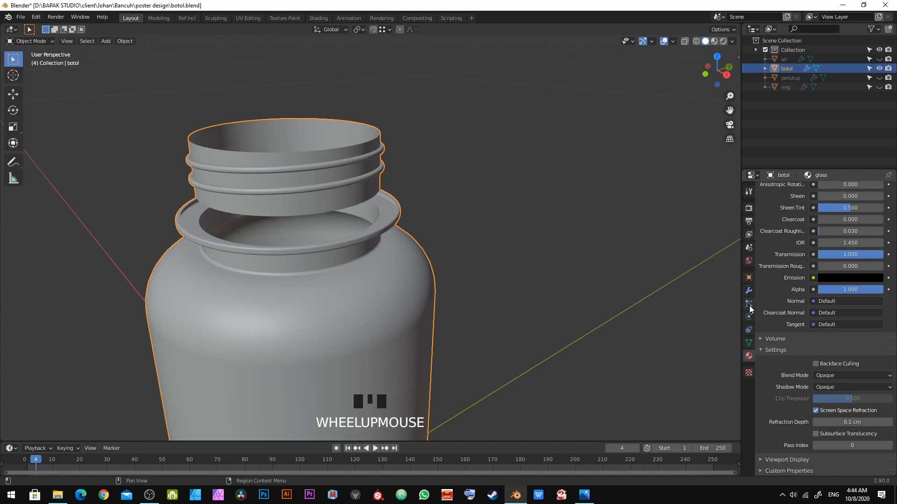
click(748, 291)
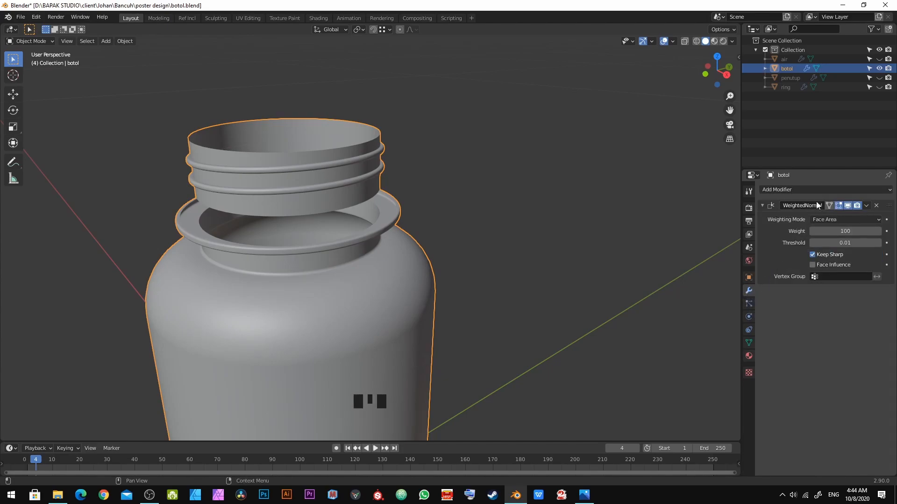
click(792, 191)
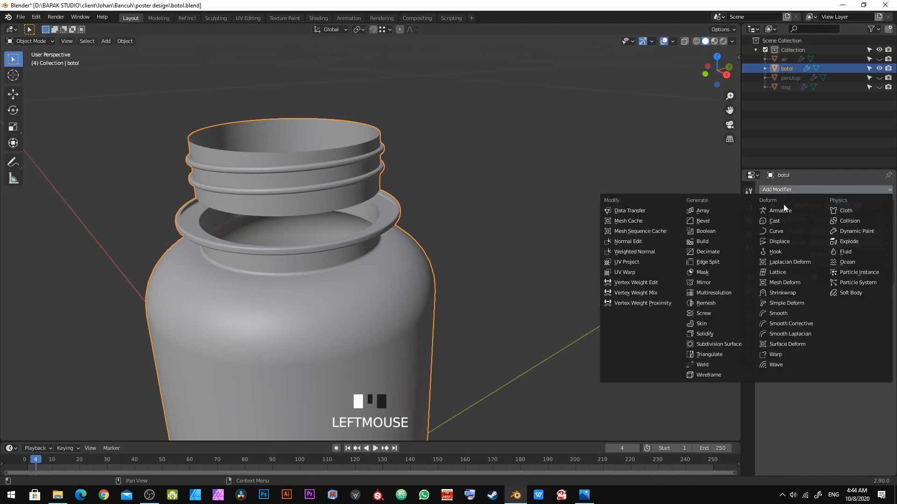
click(719, 335)
Step: Move the Solidify modifier above the Weighted Normal modifier and enable Even Thickness
scroll(413, 254, up, 3)
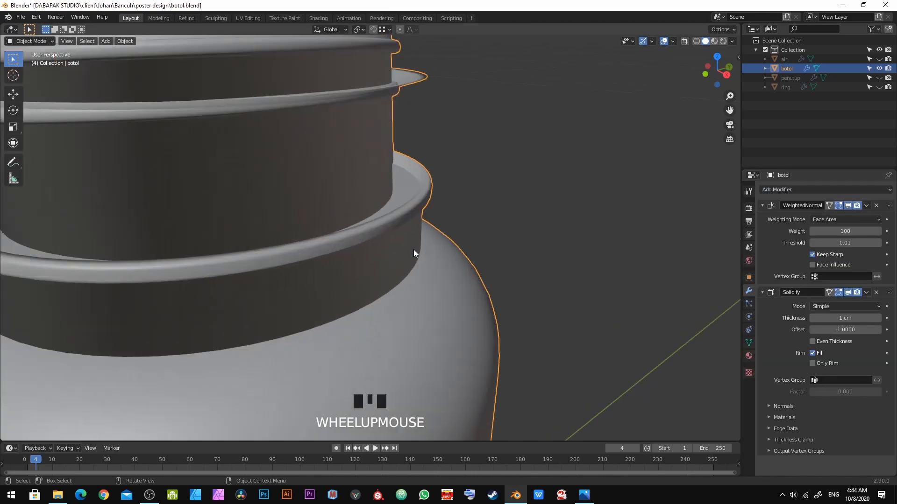
drag(888, 293, 885, 210)
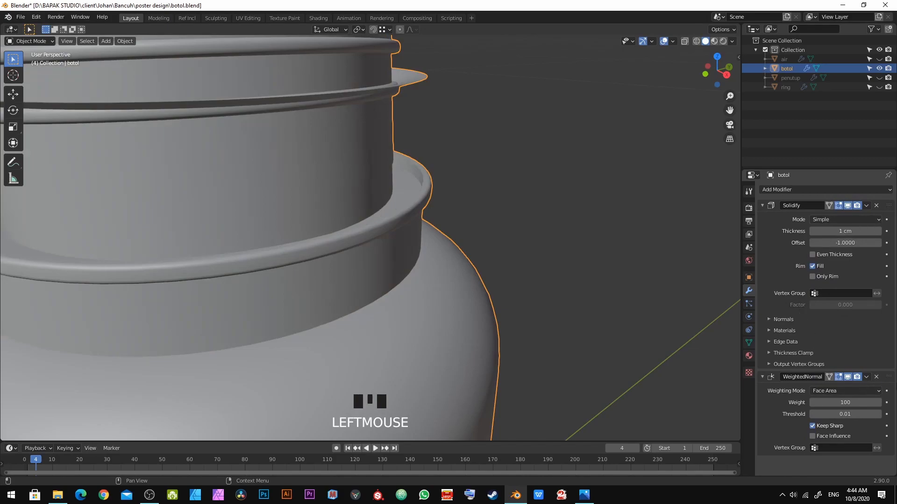
middle_drag(399, 228, 408, 222)
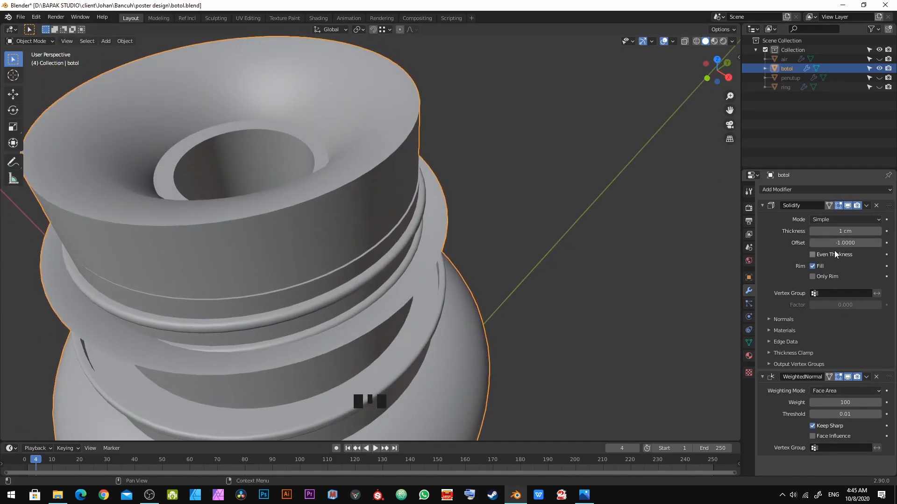
click(813, 255)
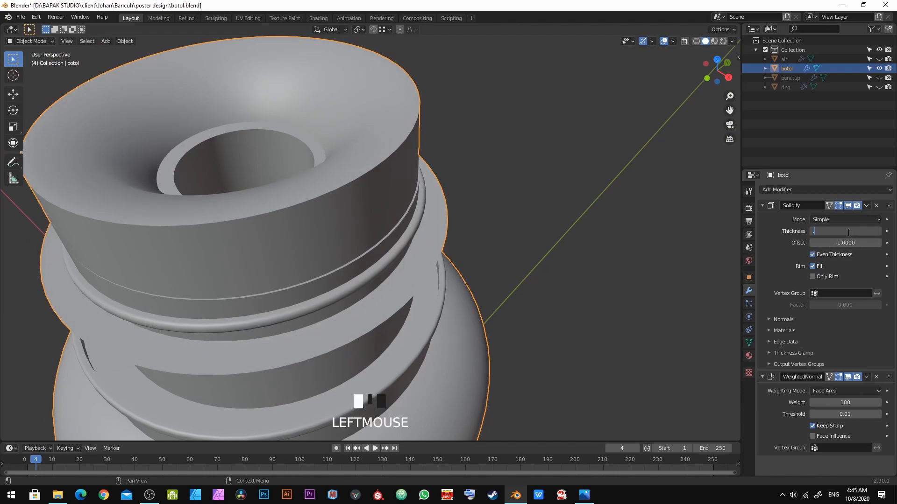
click(848, 232)
text(.2)
key(KP_Enter)
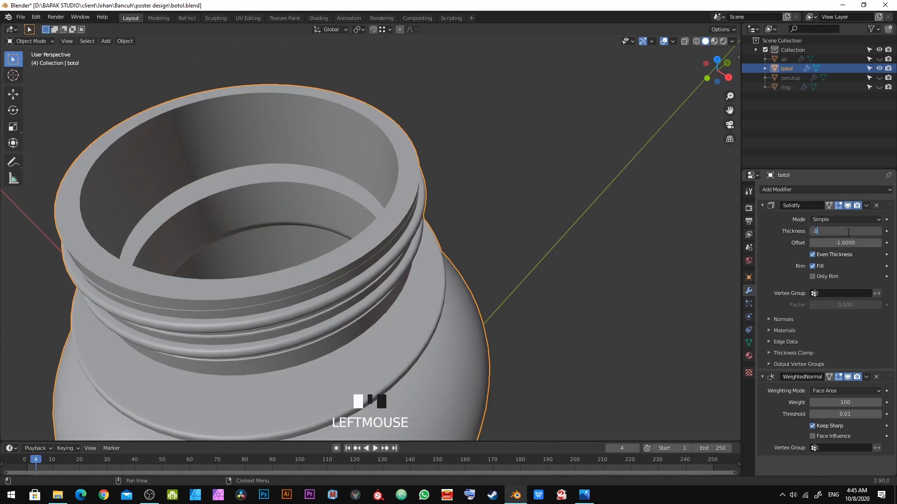
Step: Set the Solidify thickness to 0.1 cm
click(848, 232)
text(.1)
key(KP_Enter)
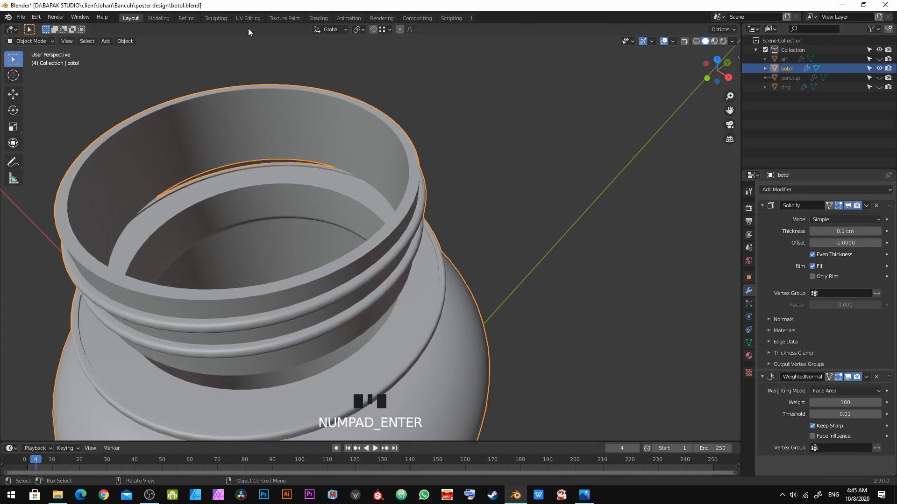
Step: Switch the viewport back to material preview
scroll(375, 152, up, 5)
middle_drag(375, 153, 376, 120)
scroll(414, 168, down, 5)
scroll(378, 132, up, 3)
scroll(414, 176, up, 4)
middle_drag(430, 194, 559, 169)
key(a)
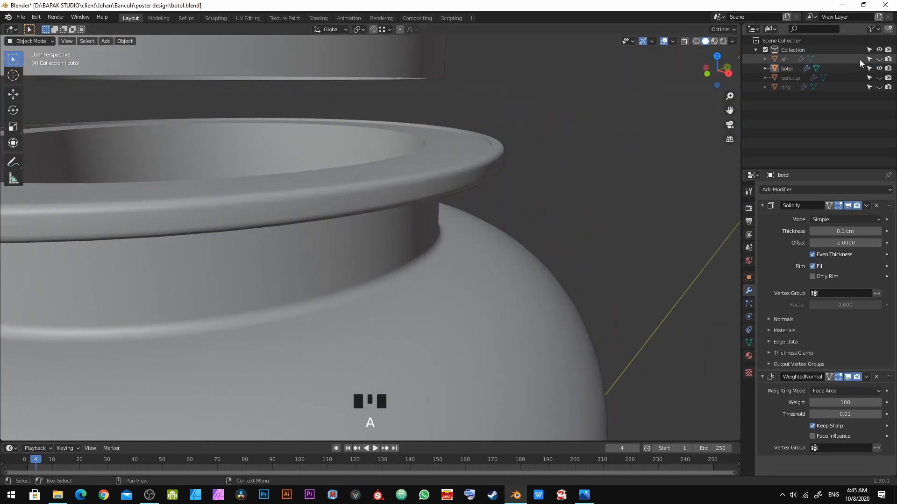
click(714, 41)
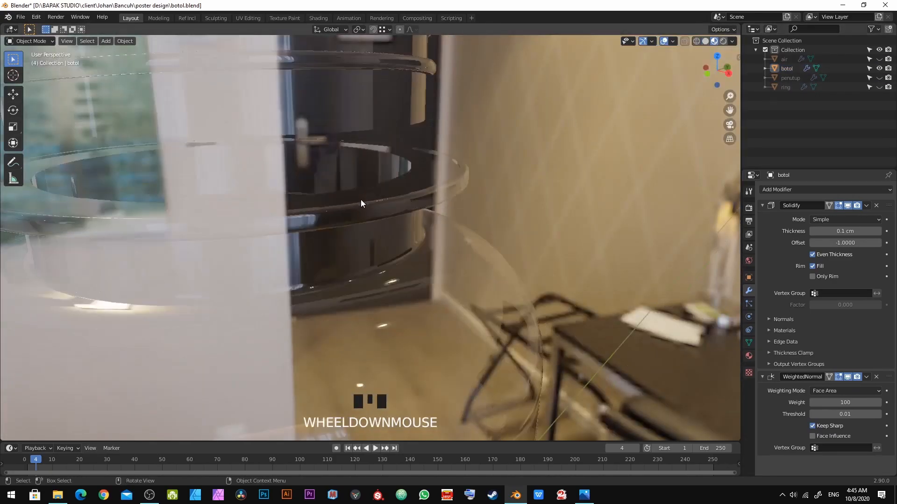
Step: Inspect the bottle's glass in material preview from different angles
middle_drag(353, 203, 429, 187)
scroll(523, 233, up, 2)
shift+middle_drag(523, 233, 382, 122)
scroll(451, 142, down, 2)
middle_drag(450, 142, 396, 169)
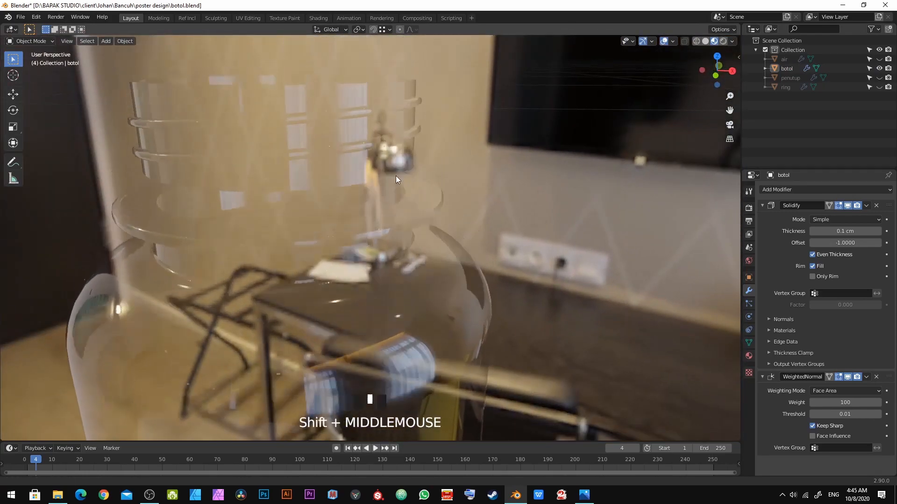
Step: Unhide the air, penutup and ring objects so the liquid and cap show again
scroll(398, 219, up, 2)
middle_drag(398, 218, 399, 225)
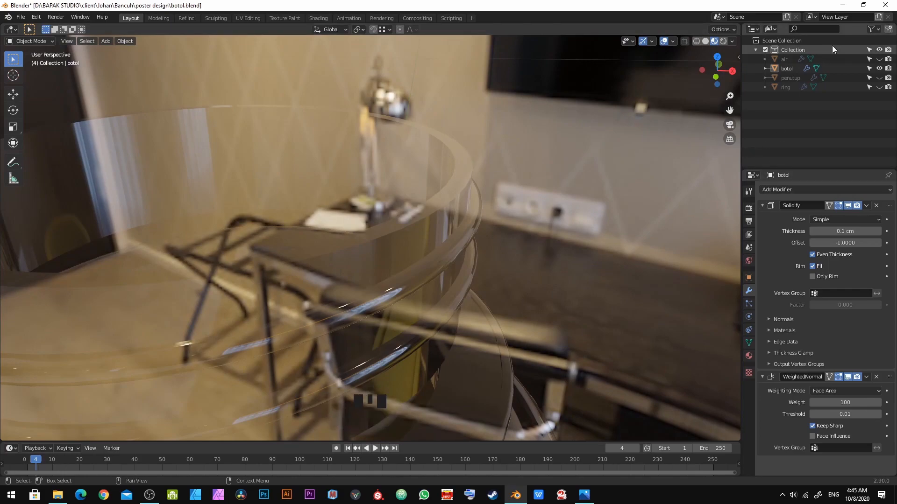
click(879, 59)
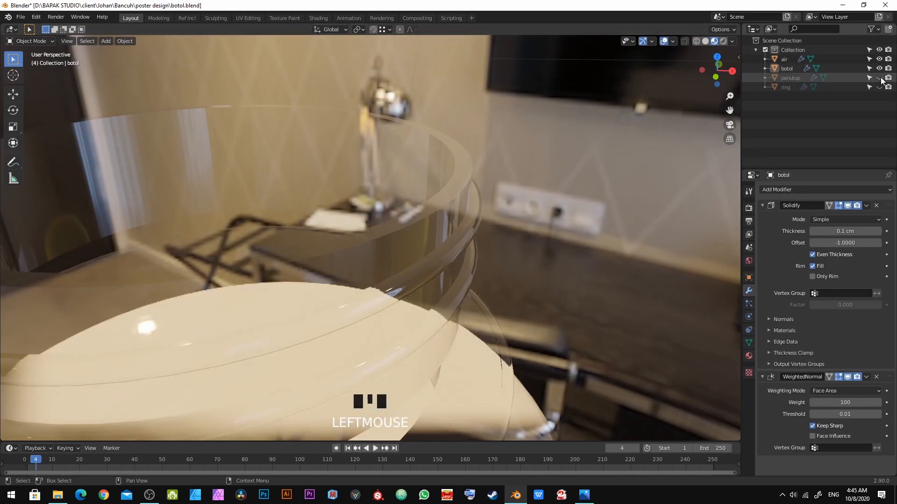
click(880, 78)
click(879, 87)
Step: Inspect the assembled bottle with liquid and cap from different angles in material preview
scroll(503, 167, down, 3)
middle_drag(503, 168, 490, 125)
scroll(357, 160, down, 2)
middle_drag(357, 160, 349, 194)
scroll(375, 113, up, 3)
shift+middle_drag(375, 113, 442, 194)
scroll(444, 195, down, 2)
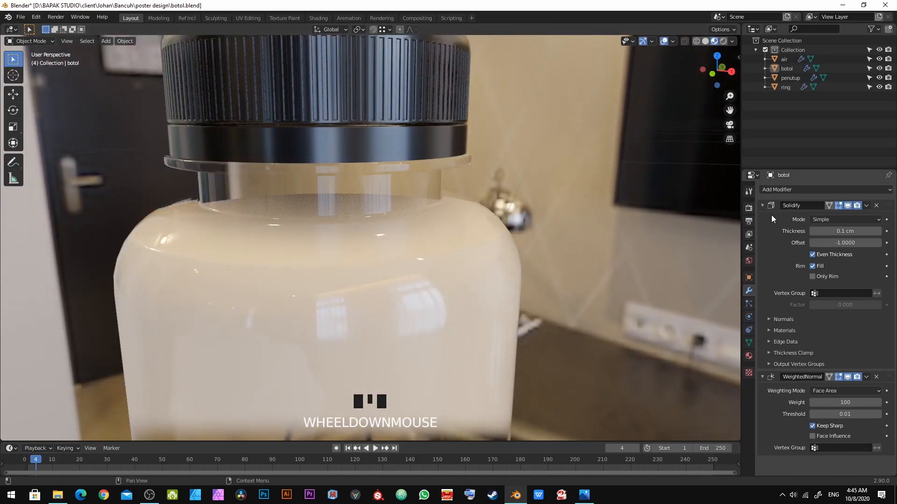
Step: Switch the scene's render engine to Cycles
click(749, 208)
click(821, 192)
click(825, 223)
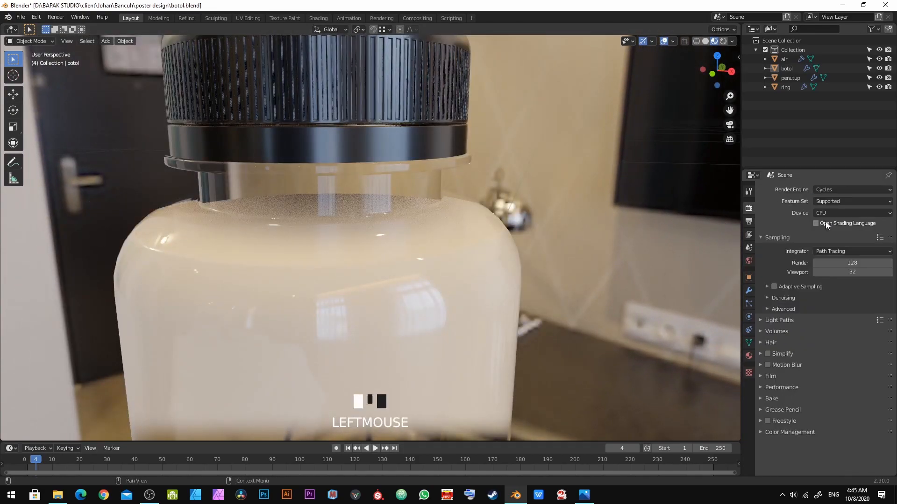
click(825, 213)
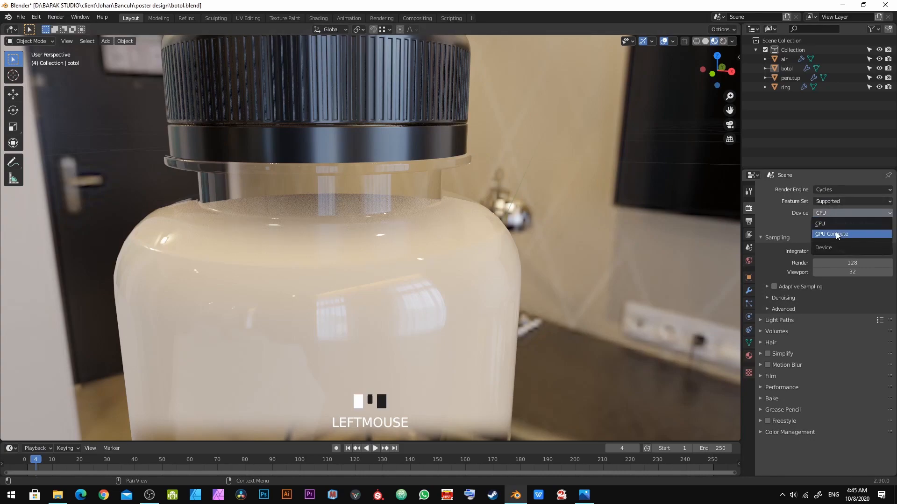
click(837, 233)
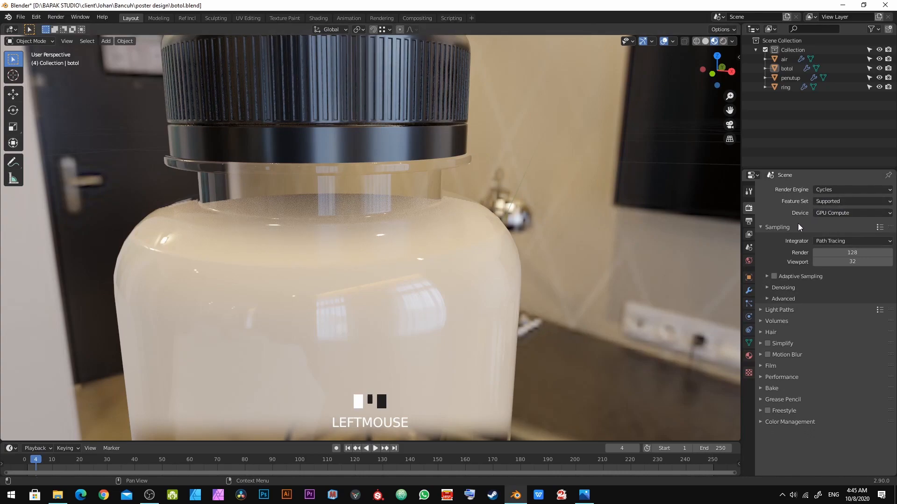
click(822, 214)
click(843, 223)
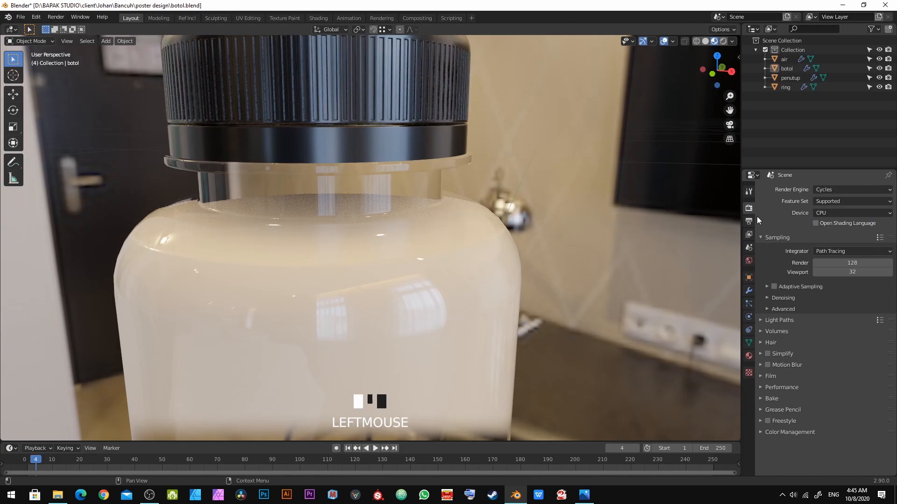
Step: Switch the viewport to rendered shading and examine the bottle, briefly returning to material preview
click(723, 42)
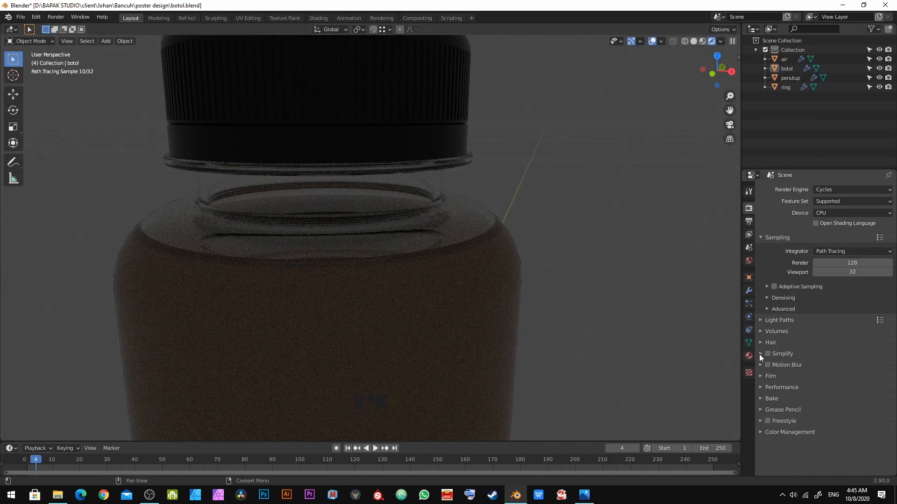
scroll(374, 271, down, 4)
middle_drag(391, 276, 471, 247)
scroll(470, 243, down, 2)
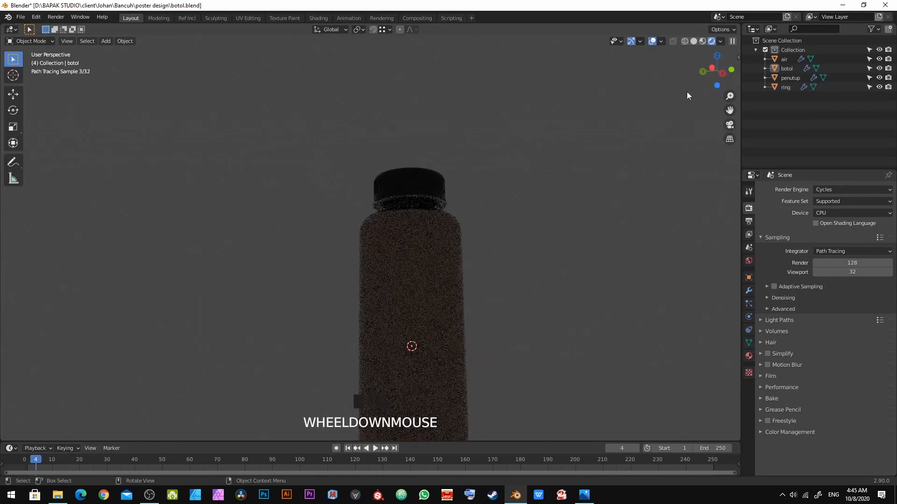
click(703, 42)
scroll(439, 221, down, 2)
middle_drag(438, 220, 380, 266)
scroll(405, 284, up, 3)
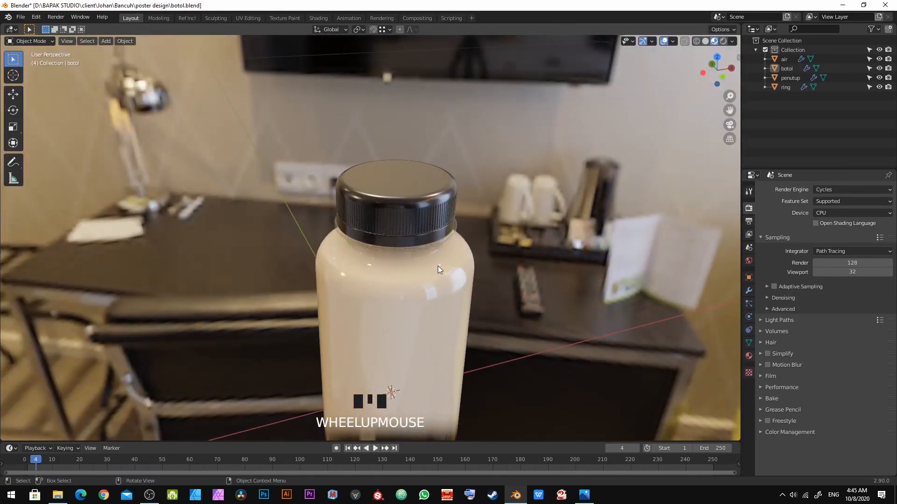
click(724, 41)
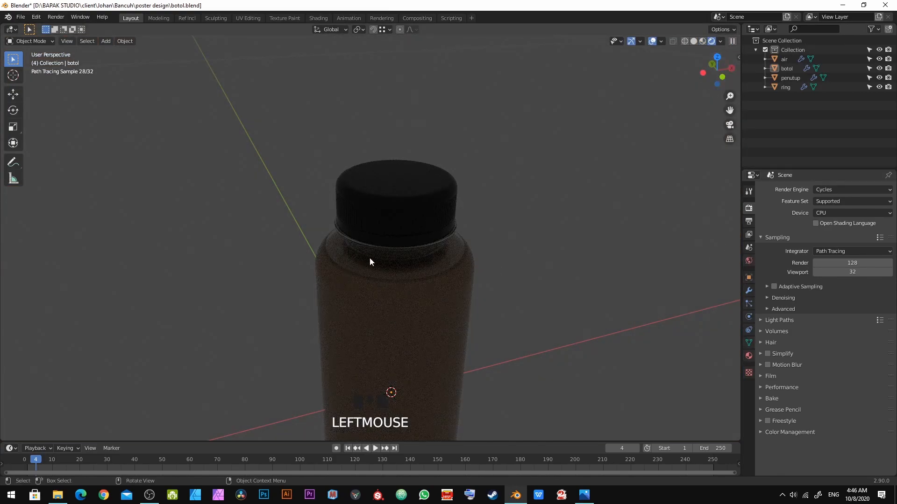
Step: Set the world background color input to an Environment Texture
click(749, 261)
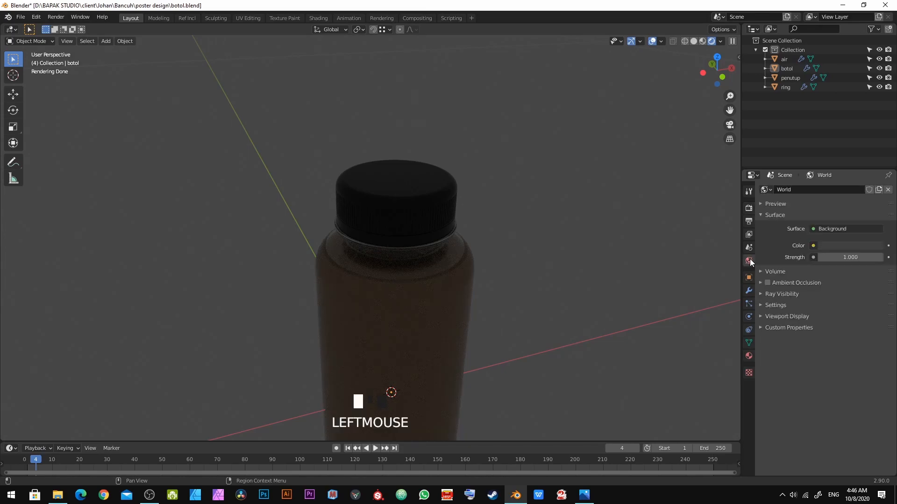
click(813, 245)
click(813, 245)
click(812, 244)
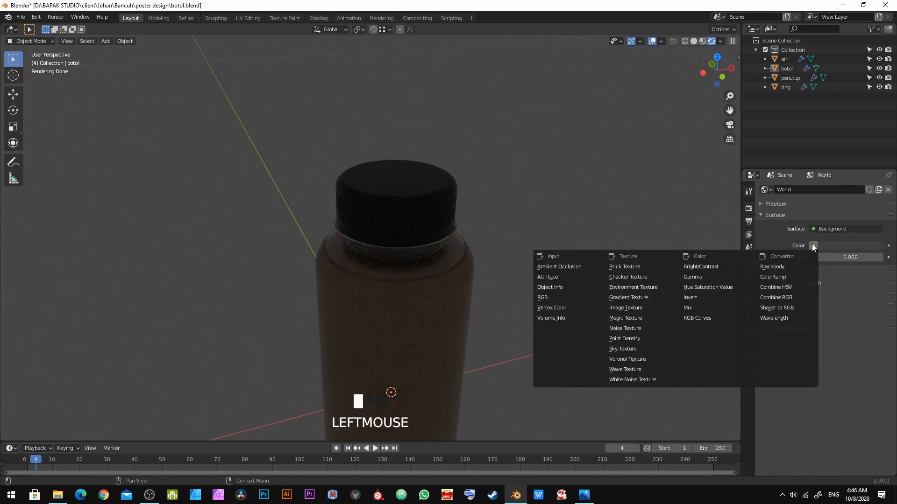
click(813, 245)
click(812, 246)
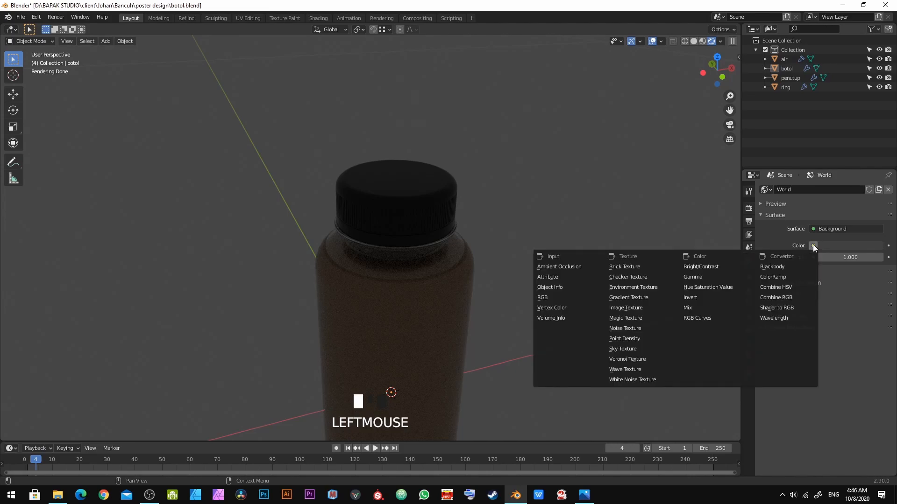
click(655, 287)
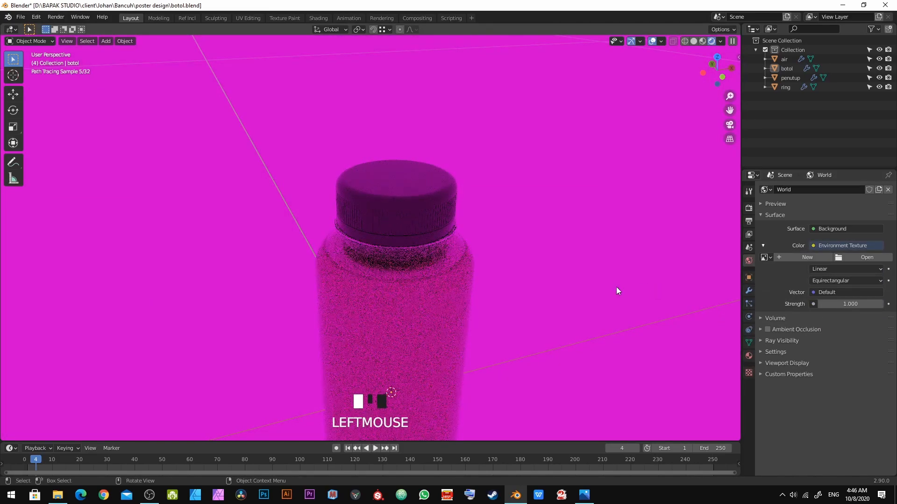
scroll(607, 291, down, 2)
middle_drag(572, 295, 532, 283)
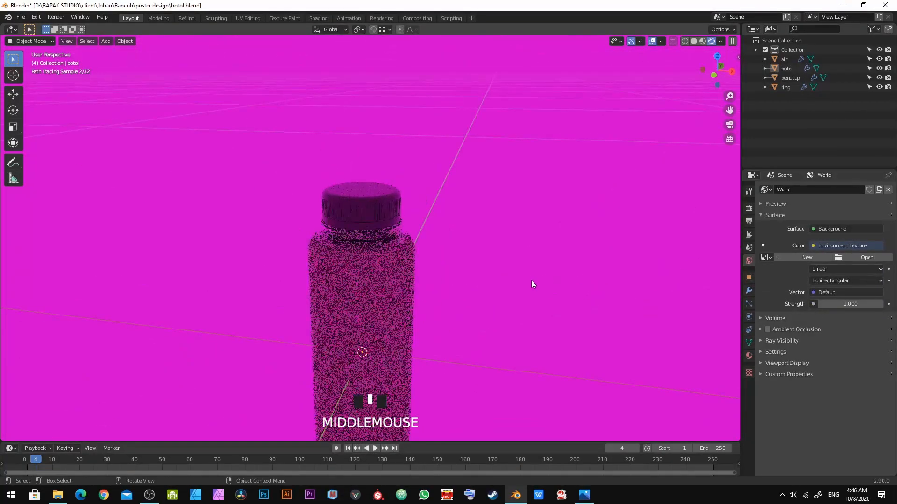
scroll(531, 280, up, 1)
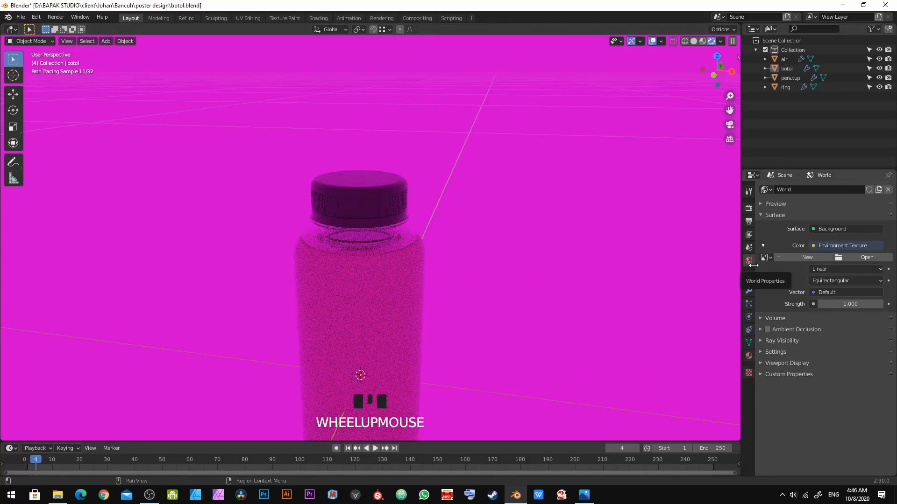
Step: Switch to Chrome, open hdrihaven.com and browse its HDRIs catalogue
click(102, 498)
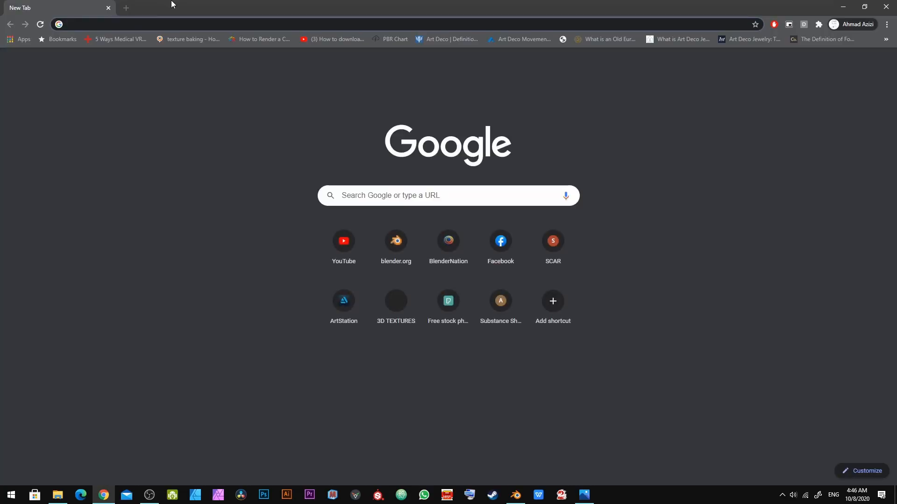
text(hdrihaven.com)
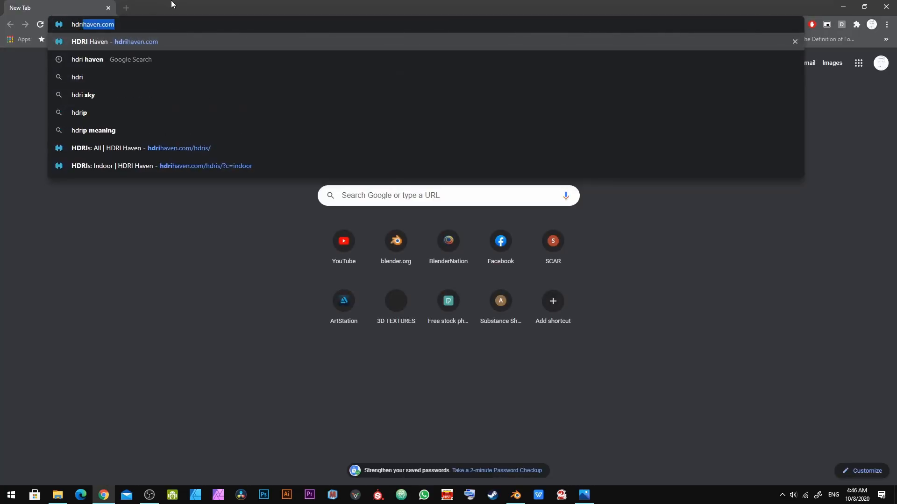
key(Return)
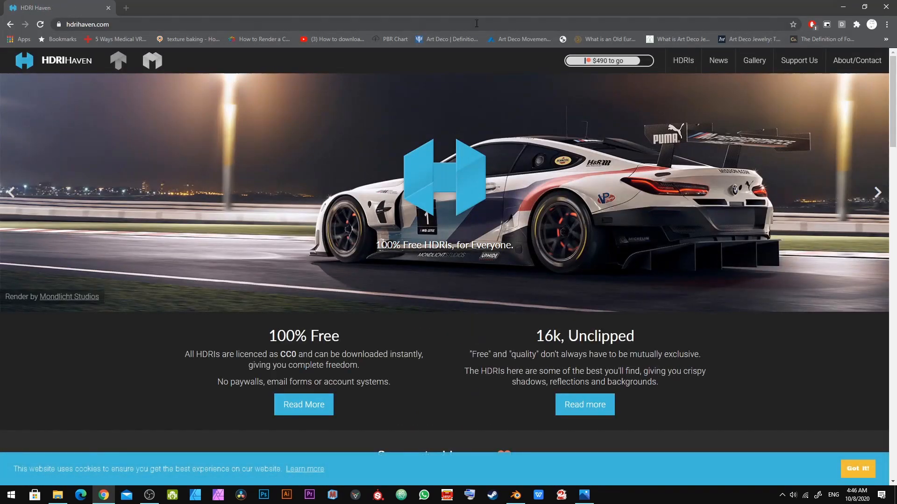
click(683, 61)
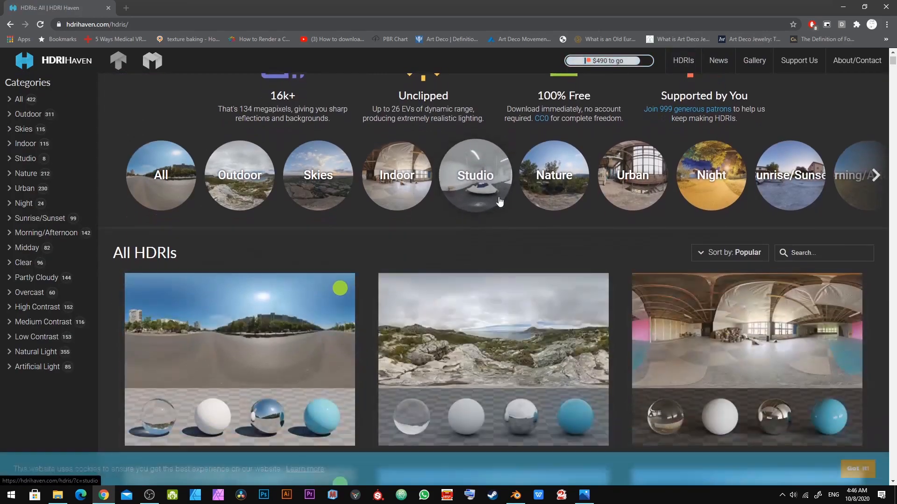
scroll(497, 202, down, 2)
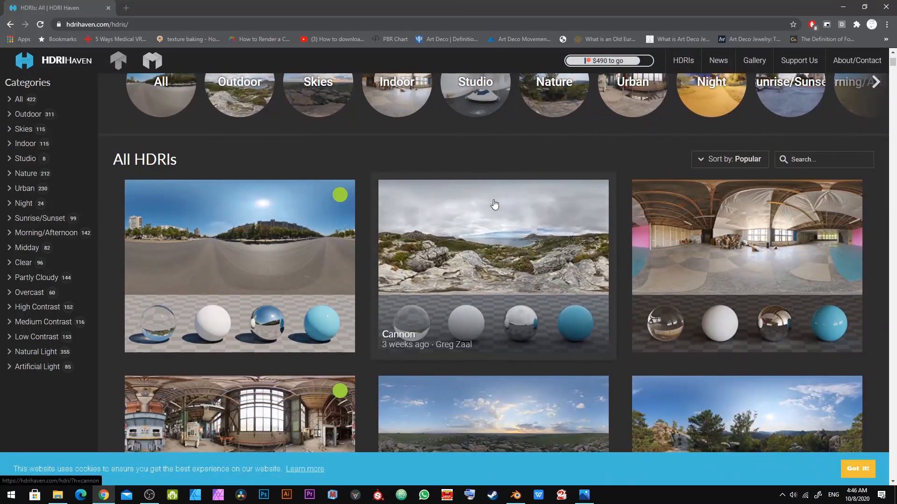
scroll(495, 204, down, 6)
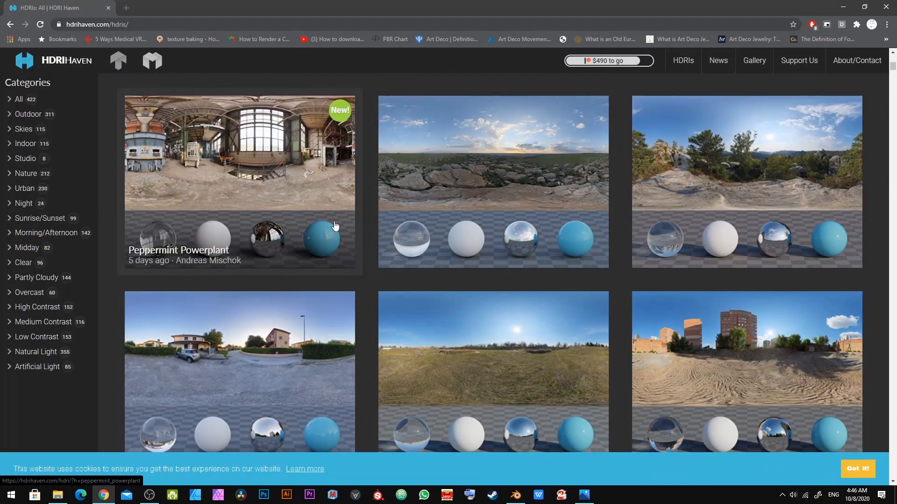
scroll(335, 226, down, 4)
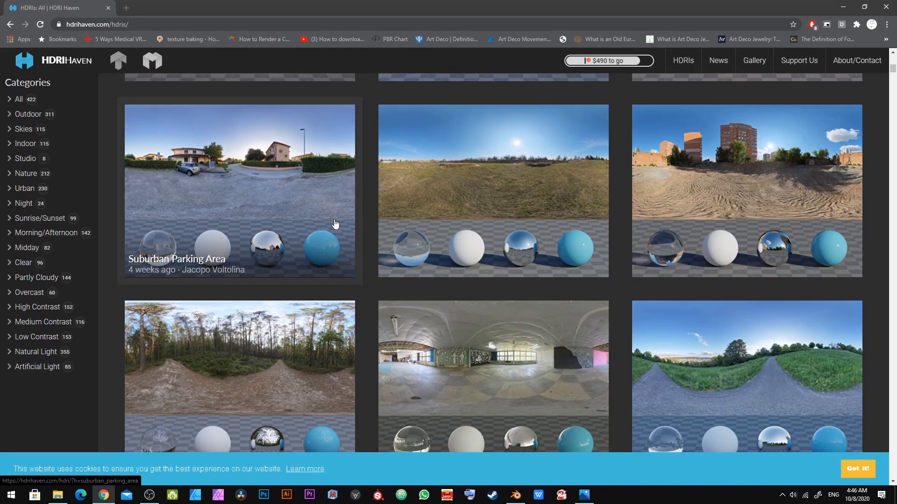
scroll(334, 217, down, 10)
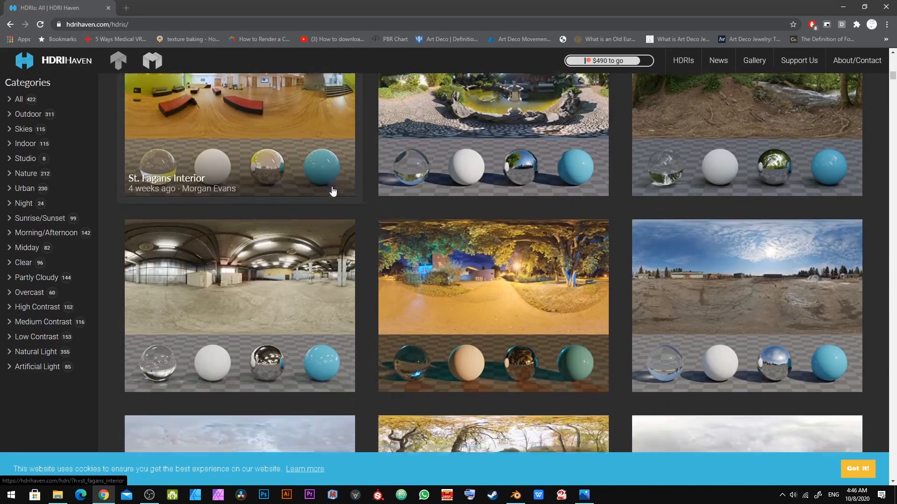
scroll(332, 196, down, 4)
scroll(332, 192, down, 5)
scroll(486, 195, down, 8)
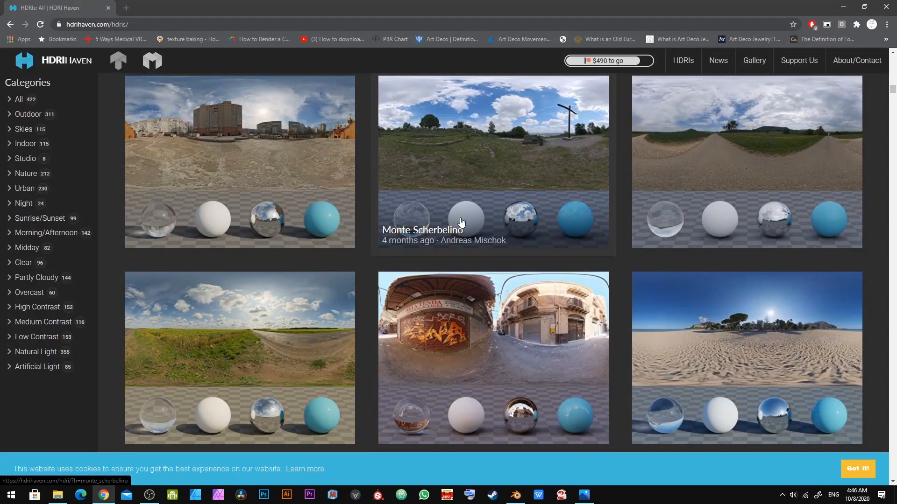
scroll(460, 221, down, 4)
Step: Back in Blender, load cayley_interior_2k.hdr from the hdri folder into the environment texture
key(alt+Tab)
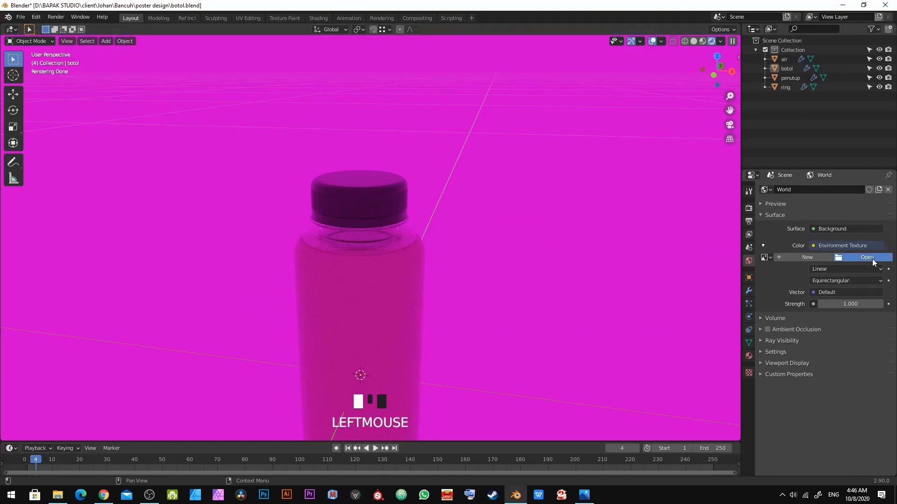
click(872, 258)
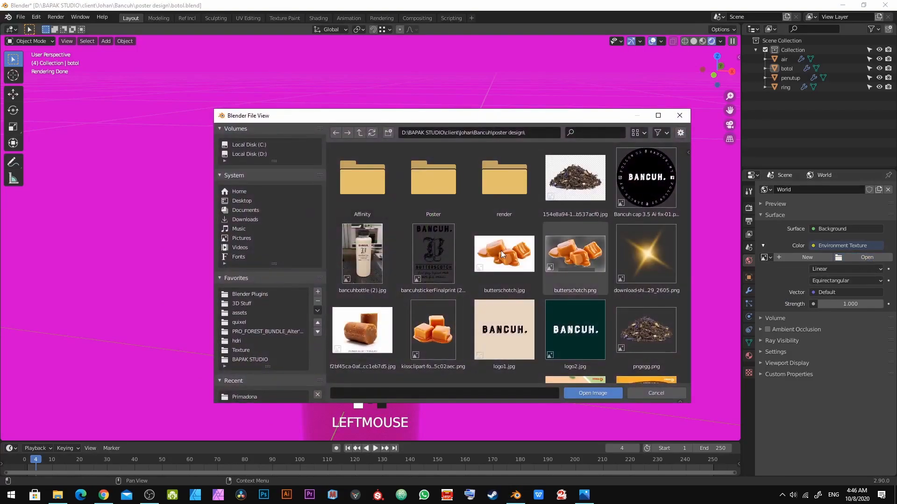
click(240, 341)
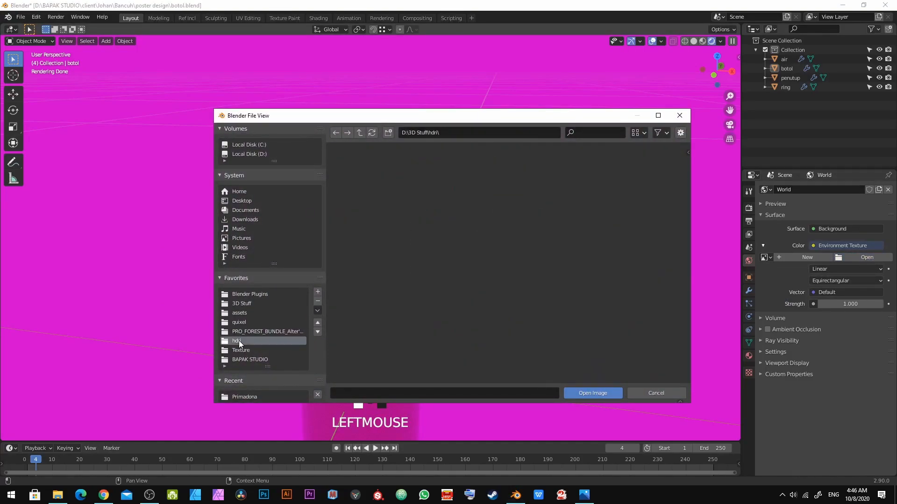
scroll(419, 229, down, 2)
scroll(418, 231, down, 6)
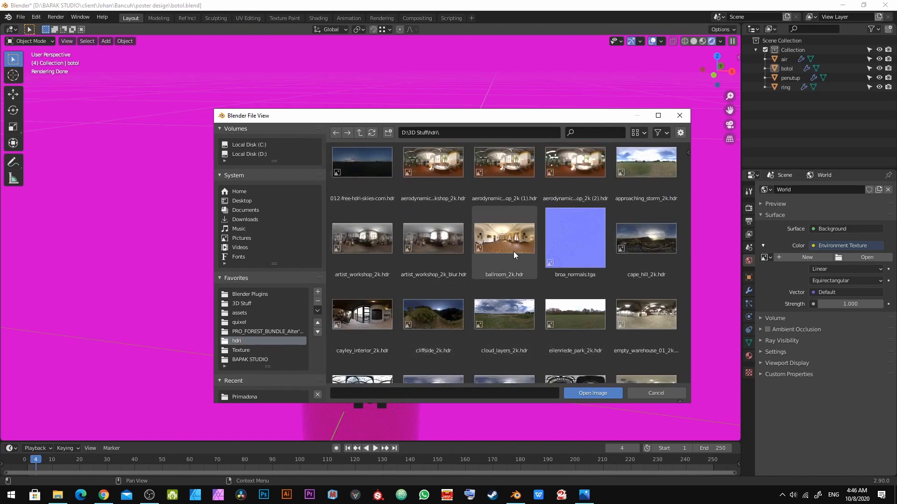
click(449, 240)
double_click(362, 312)
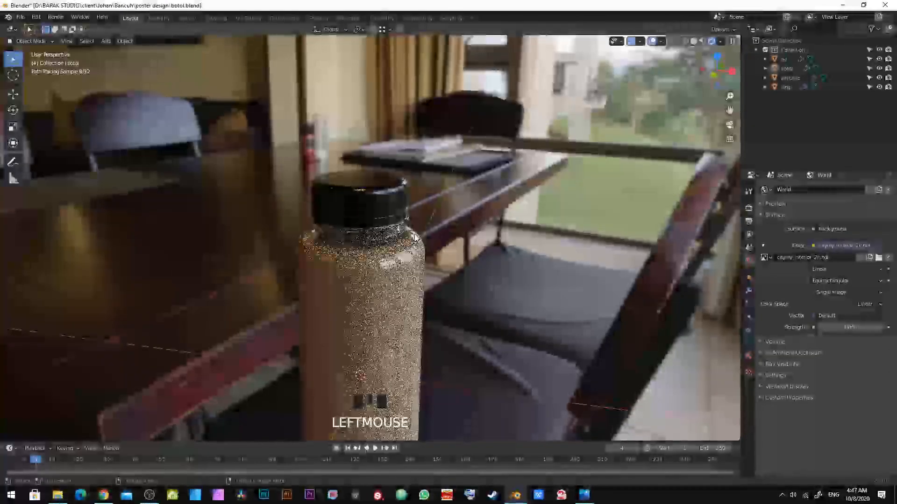
scroll(414, 234, up, 5)
mouse_move(414, 233)
shift+middle_down()
mouse_move(414, 184)
mouse_move(405, 221)
shift+middle_up()
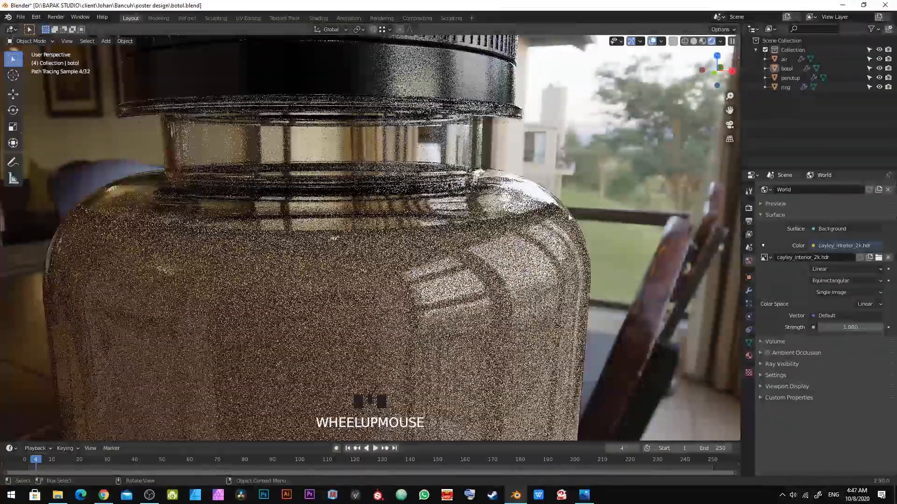
Step: Try the Eevee render engine, then set the render engine back to Cycles
click(748, 207)
click(836, 190)
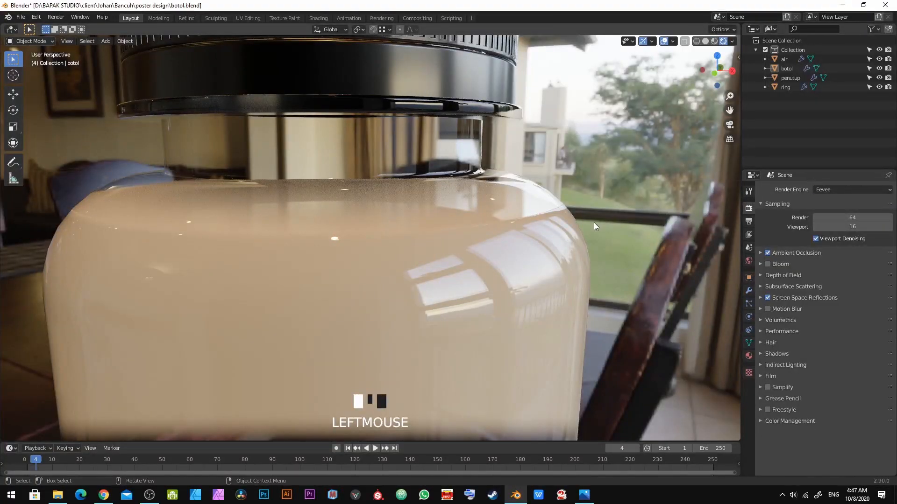
middle_drag(593, 223, 441, 271)
scroll(471, 253, up, 3)
scroll(356, 249, down, 3)
scroll(479, 267, up, 3)
scroll(442, 271, up, 3)
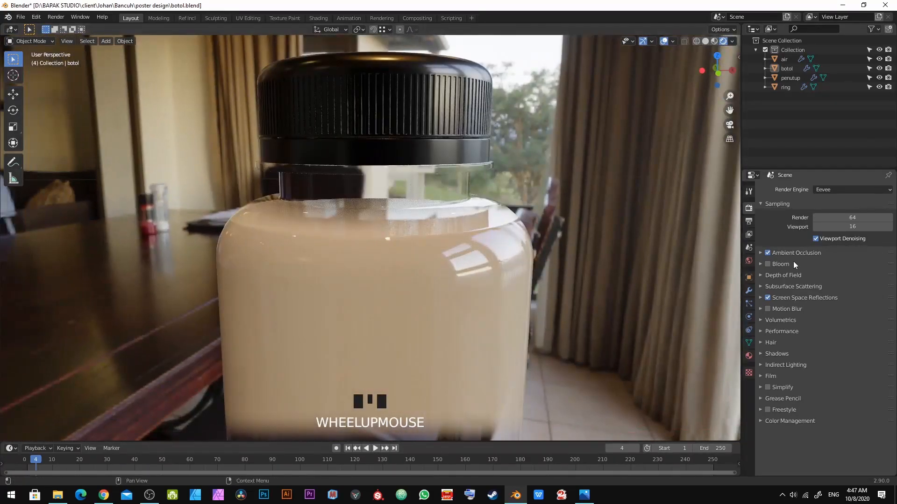
click(848, 191)
click(847, 218)
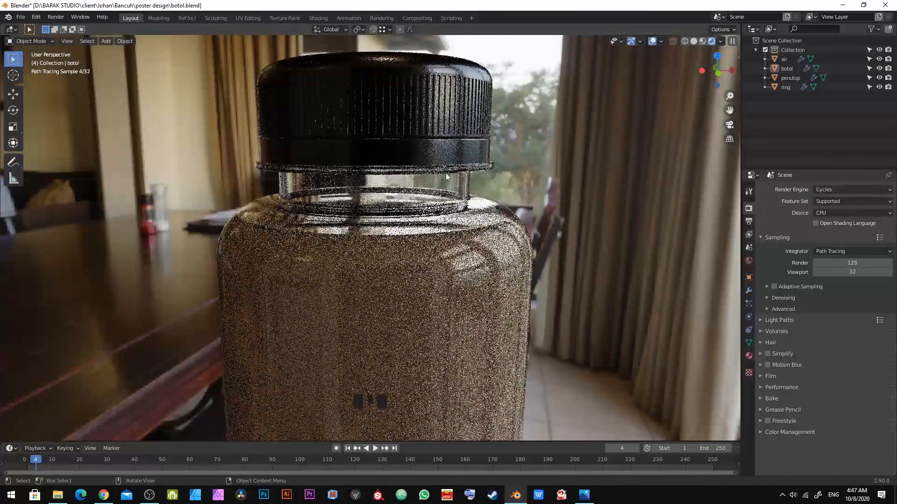
Step: In the Preferences' System section, set the Cycles render devices to CUDA using the GeForce GTX 1050 Ti
click(36, 17)
click(75, 150)
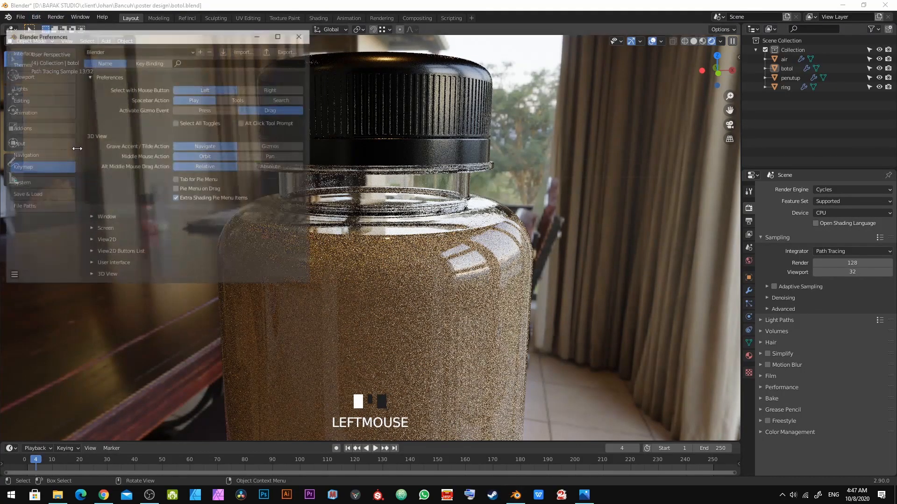
click(27, 183)
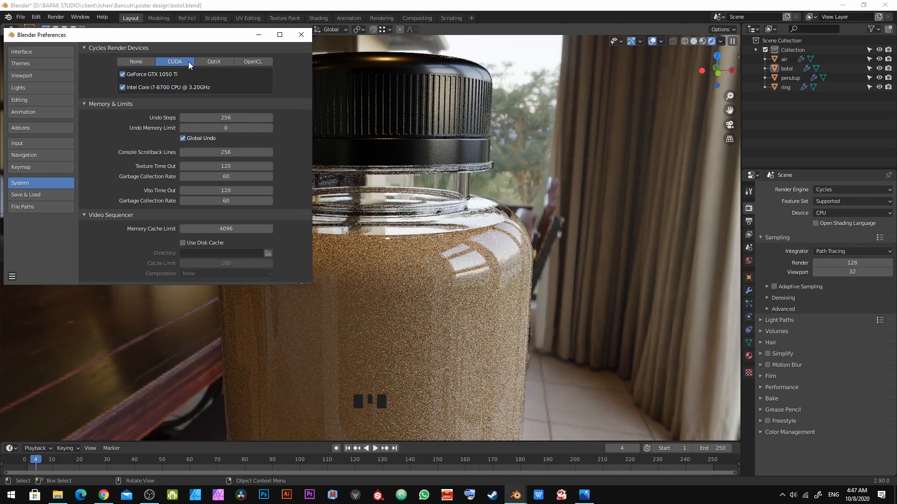
click(301, 34)
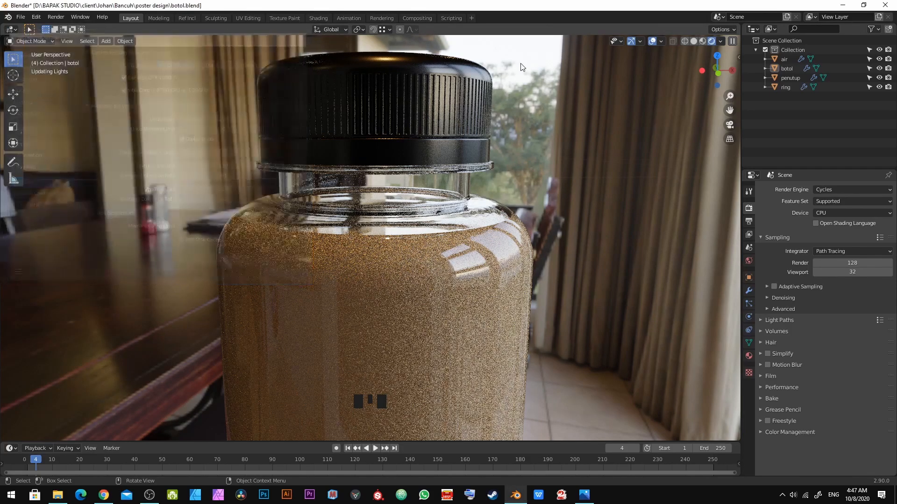
Step: Enable viewport denoising in the Cycles settings and set the viewport samples to 5
click(770, 299)
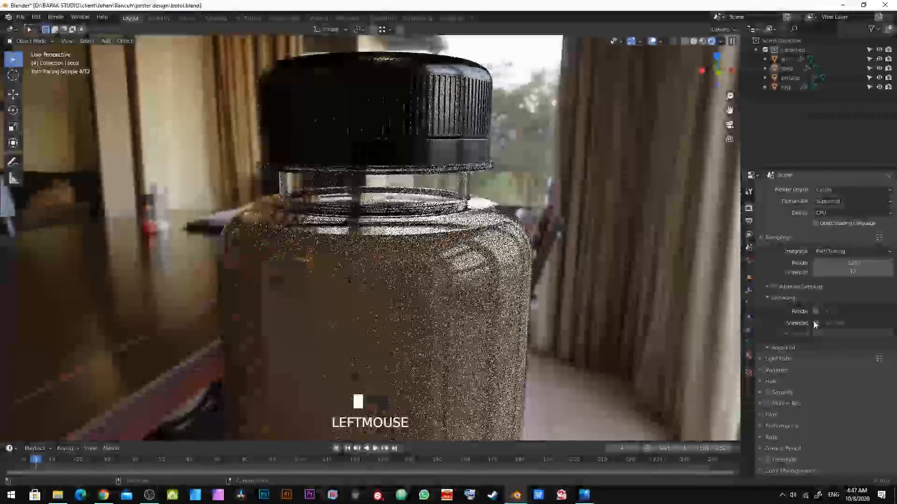
click(815, 322)
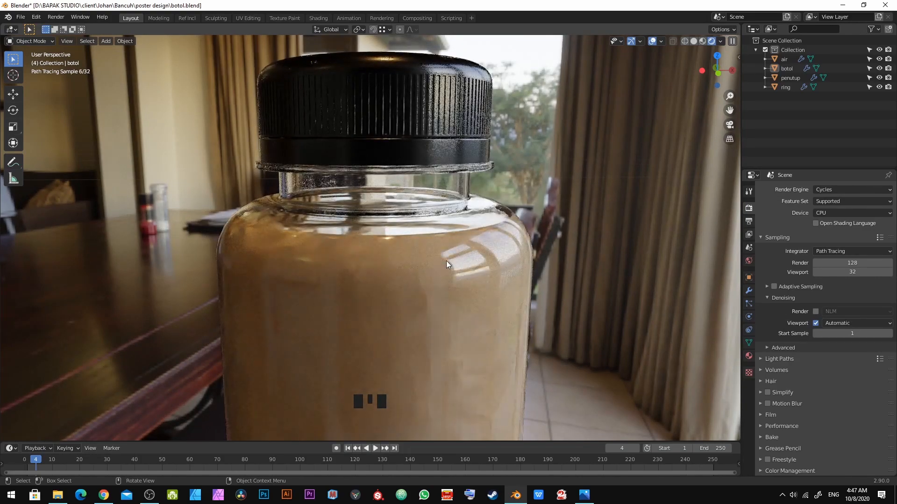
middle_drag(461, 234, 453, 231)
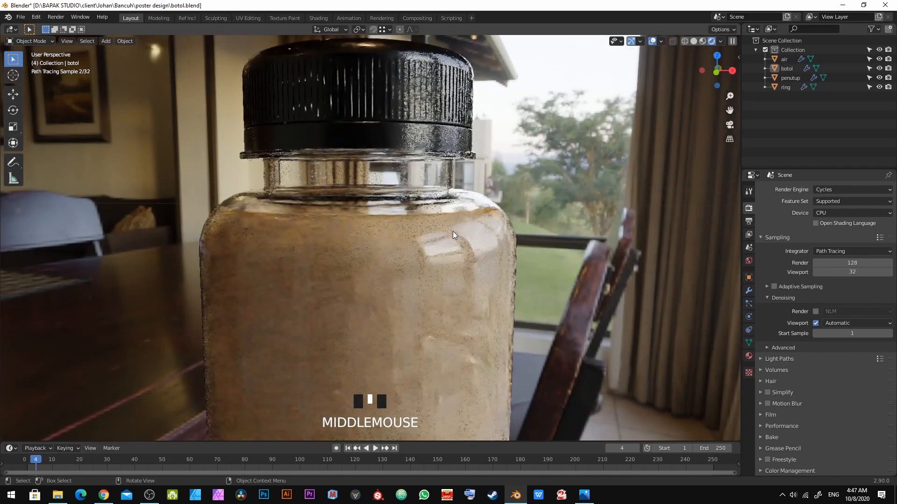
click(839, 272)
key(KP_Enter)
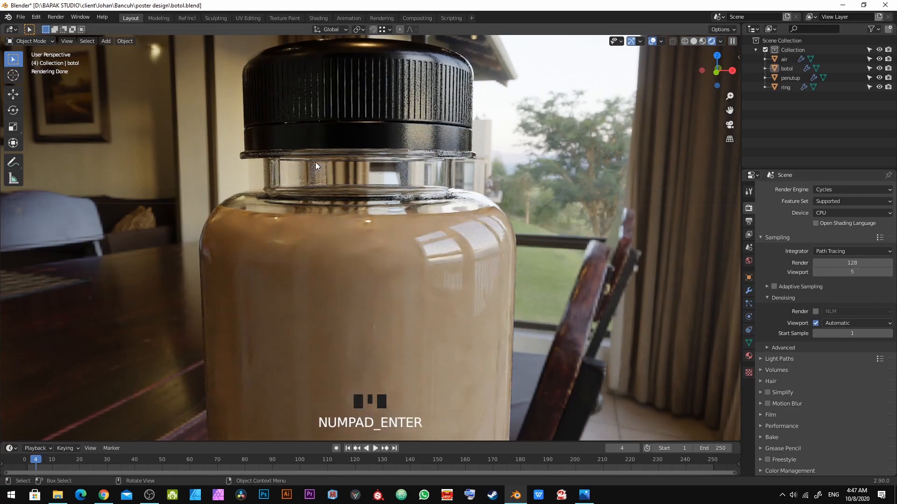
Step: Set the Cycles render device to GPU Compute
click(862, 190)
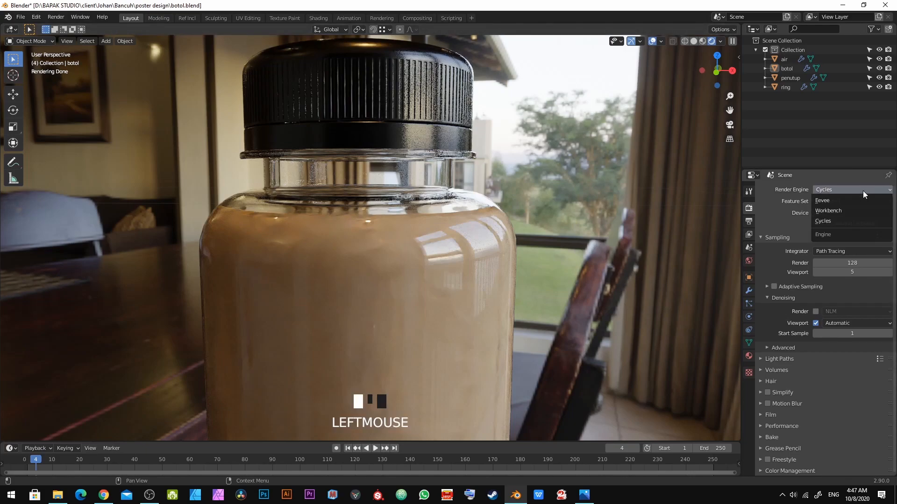
click(856, 212)
click(849, 228)
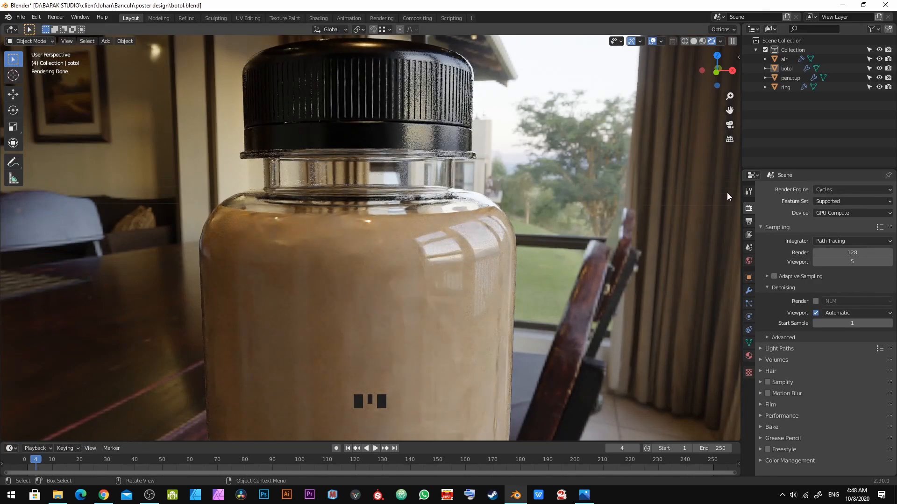
Step: Switch the render engine to Eevee and back to Cycles
click(823, 188)
click(827, 201)
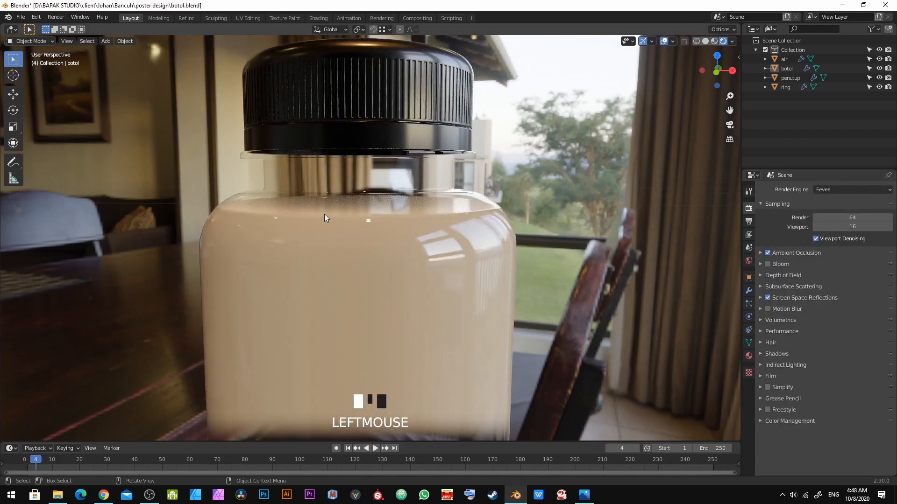
click(827, 190)
click(830, 218)
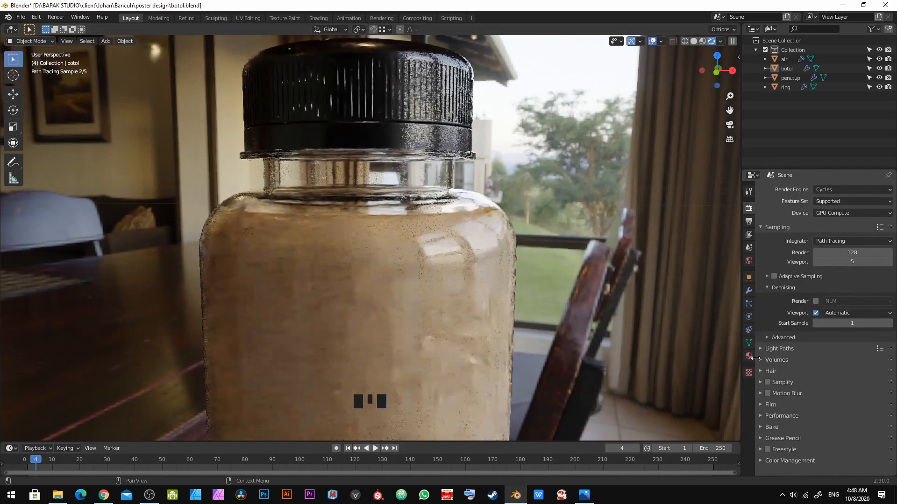
Step: Select the bottle and toggle its Solidify modifier's viewport display off and back on
click(432, 198)
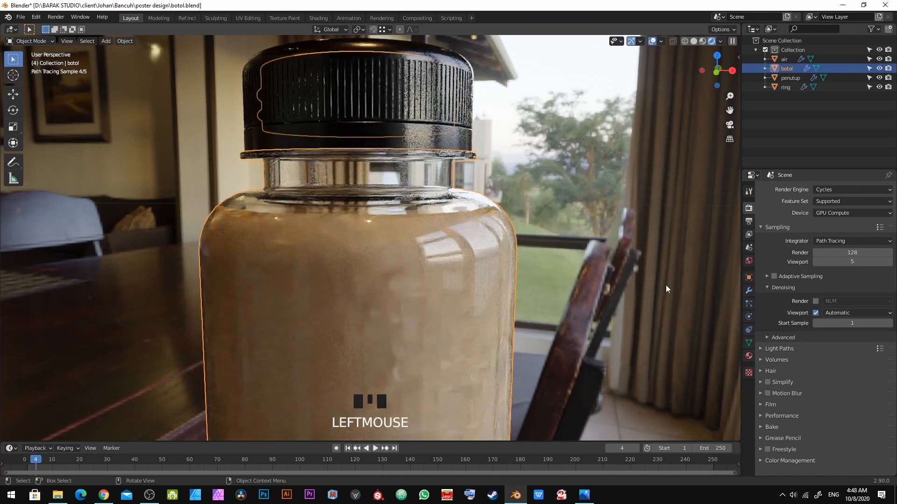
click(745, 289)
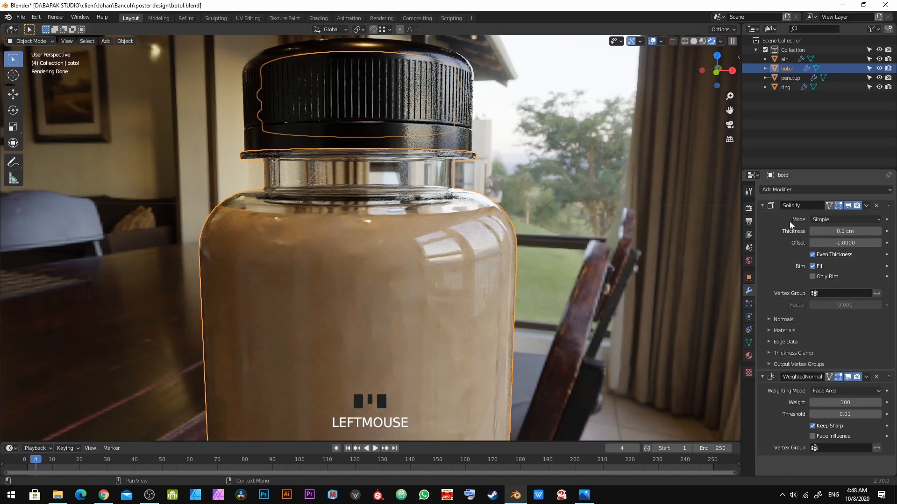
click(846, 206)
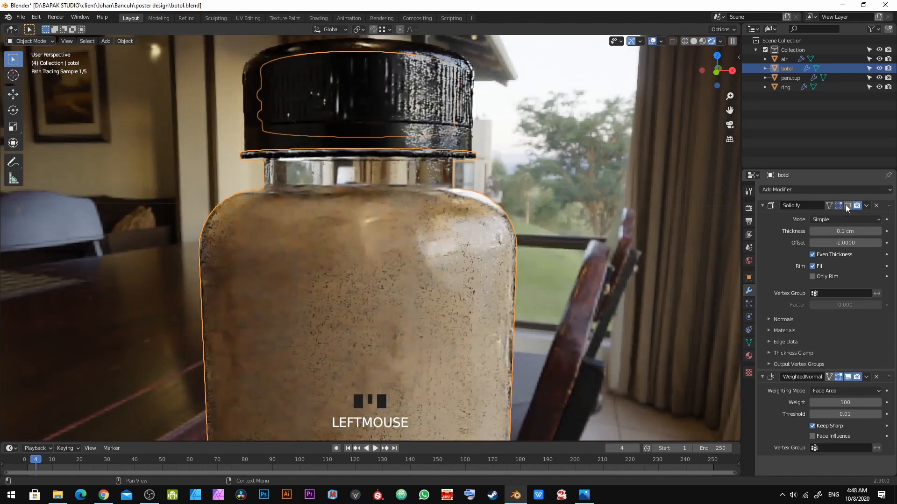
key(alt+a)
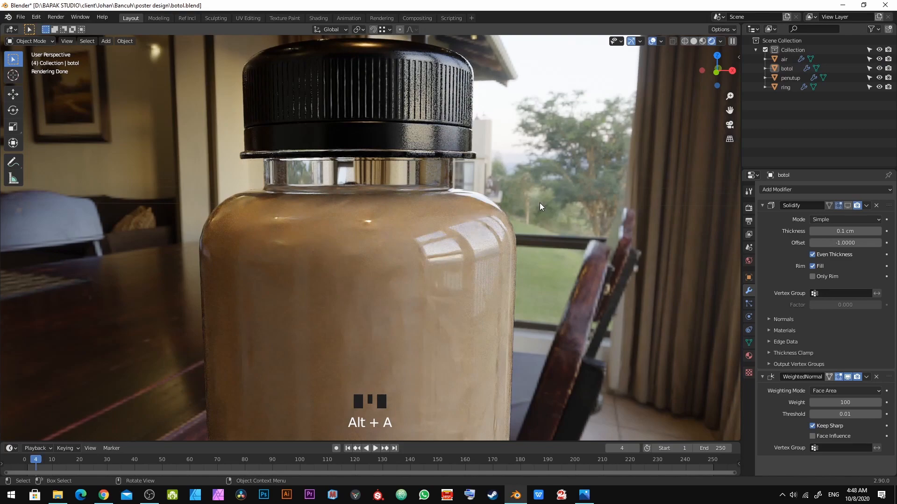
click(849, 205)
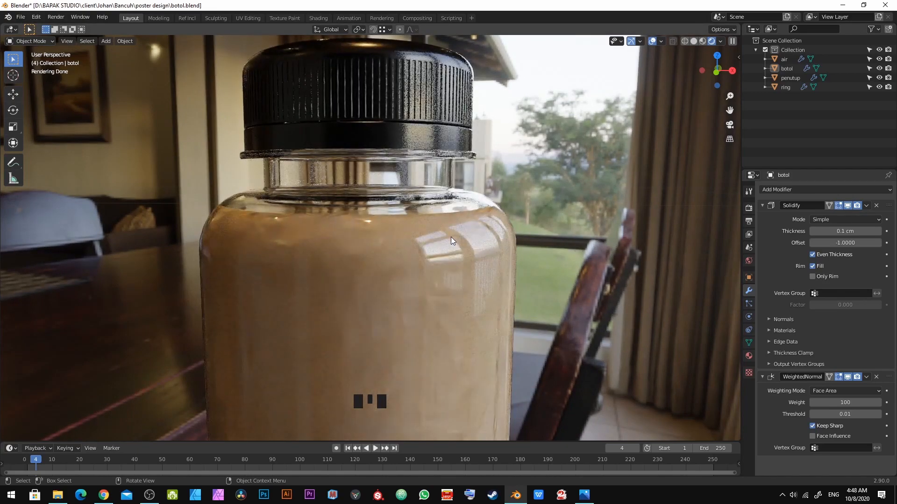
Step: Rename the bottle's material to plastic
scroll(450, 237, down, 3)
shift+middle_drag(415, 329, 422, 217)
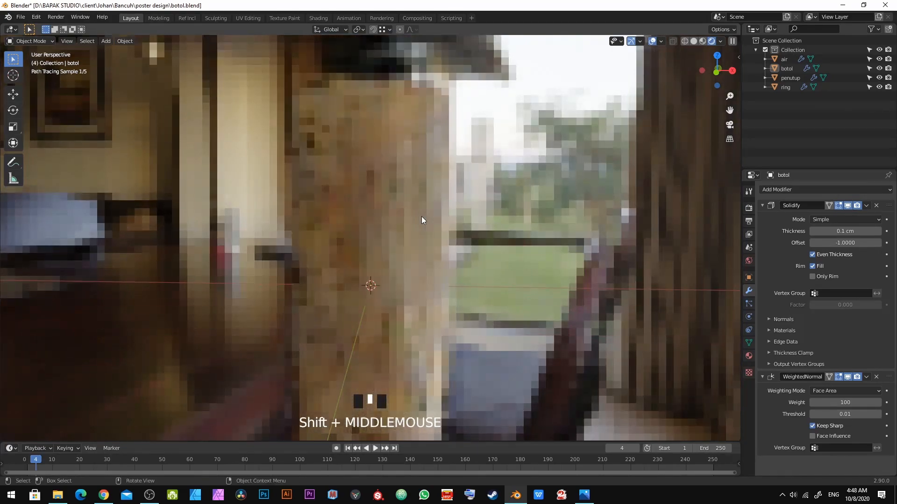
scroll(421, 217, down, 5)
scroll(380, 337, up, 4)
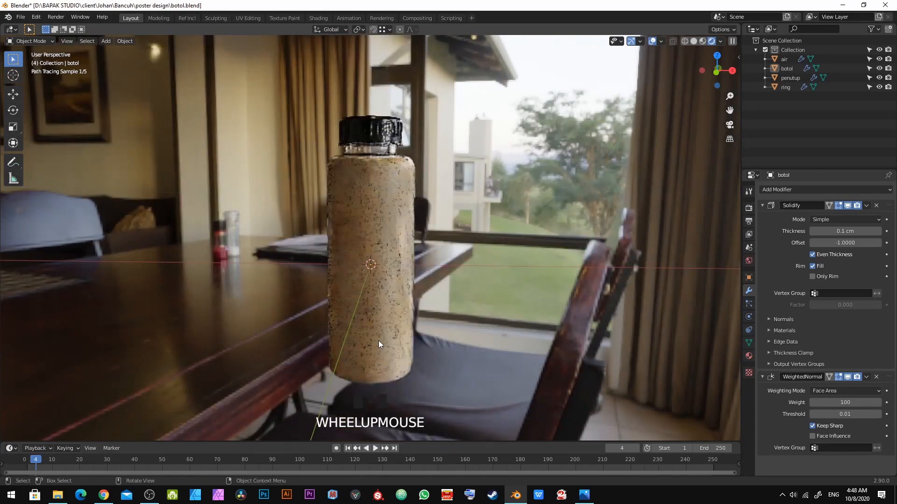
middle_drag(371, 324, 256, 246)
scroll(445, 271, up, 2)
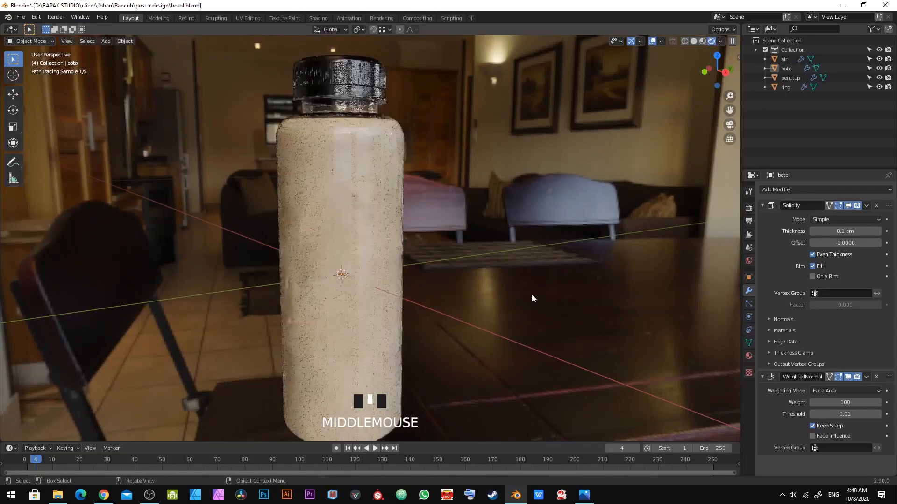
click(749, 356)
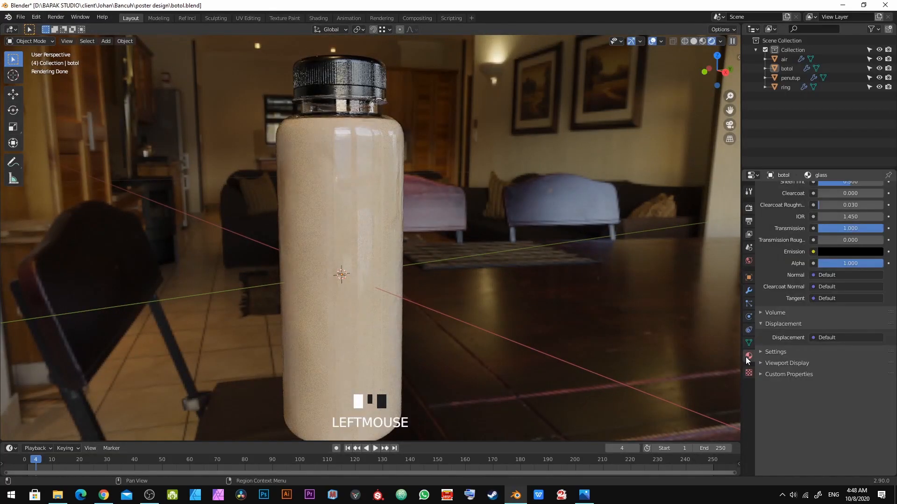
click(385, 148)
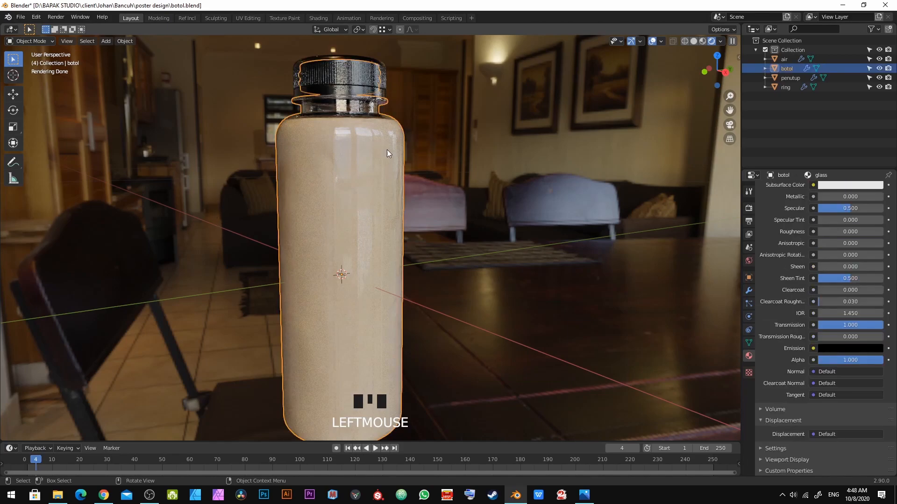
scroll(822, 290, up, 12)
double_click(800, 217)
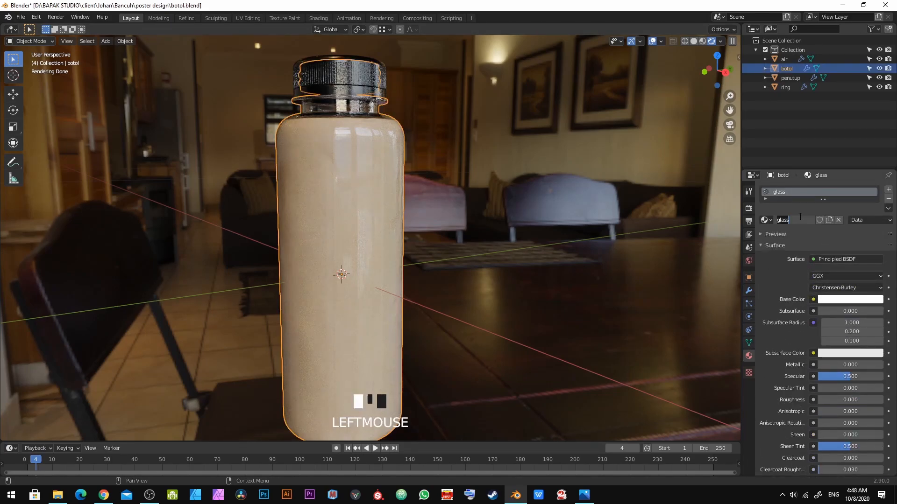
text(plastic)
key(Return)
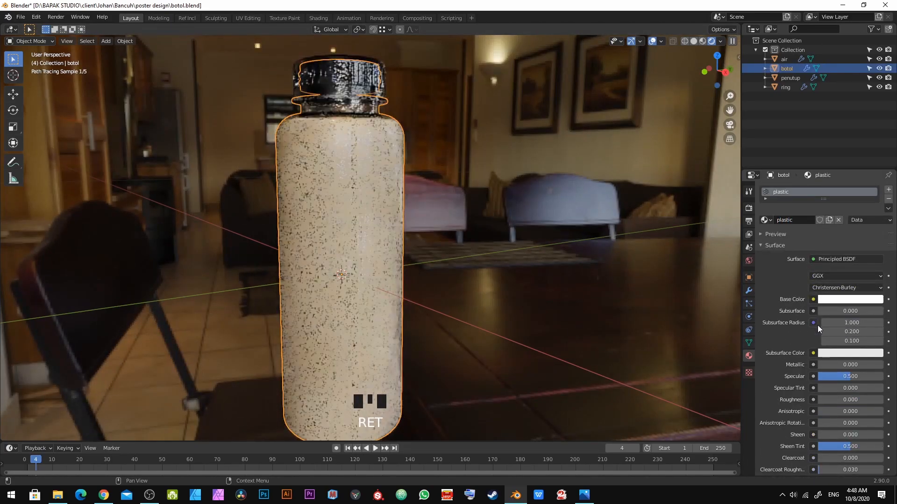
Step: Save the file and switch the viewport to solid shading
scroll(817, 317, down, 8)
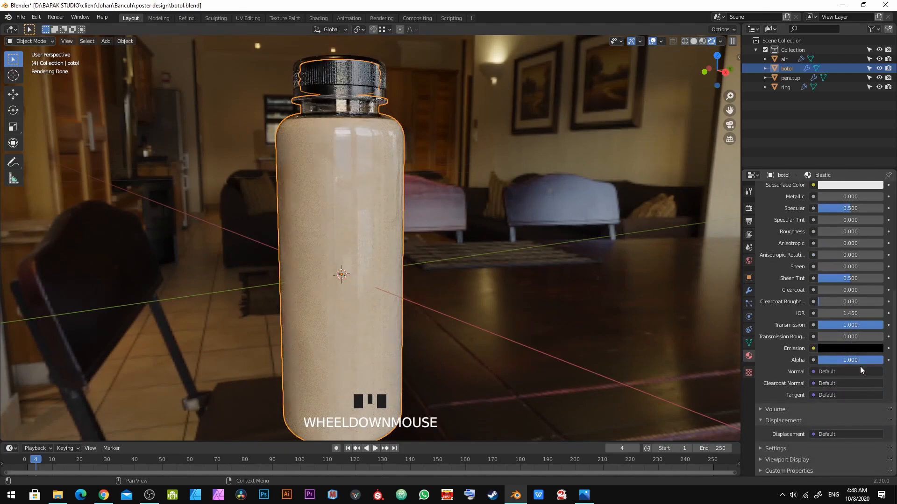
key(ctrl+s)
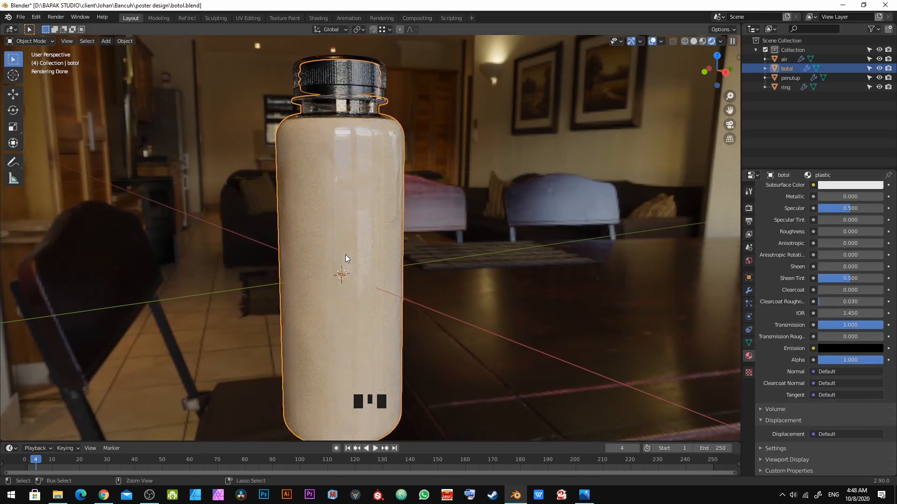
key(z)
click(432, 257)
key(alt+a)
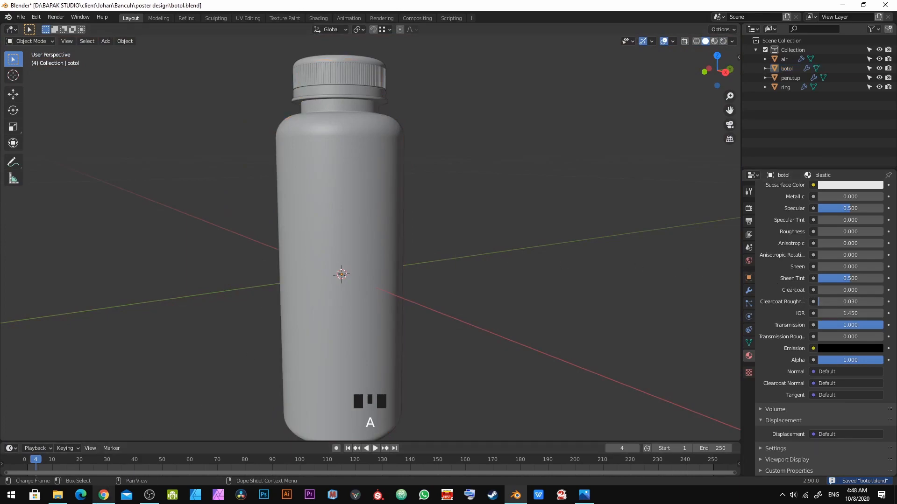
Step: In Chrome, search Google for ior and open the Pixel and Poly IOR list at the P materials
click(105, 500)
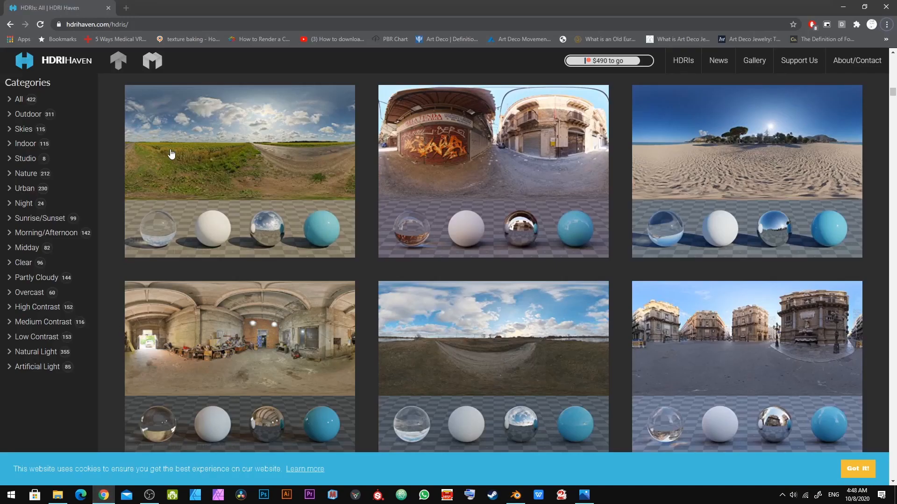
click(127, 7)
text(ior)
key(Return)
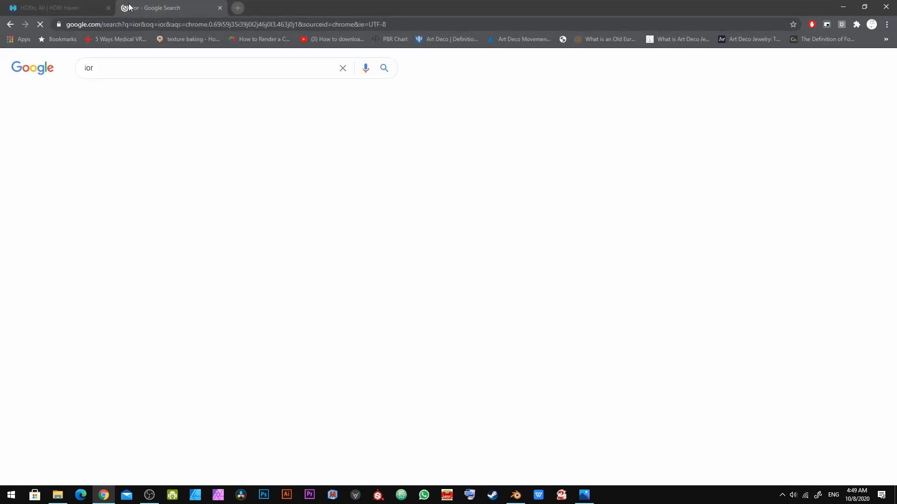
scroll(125, 359, down, 2)
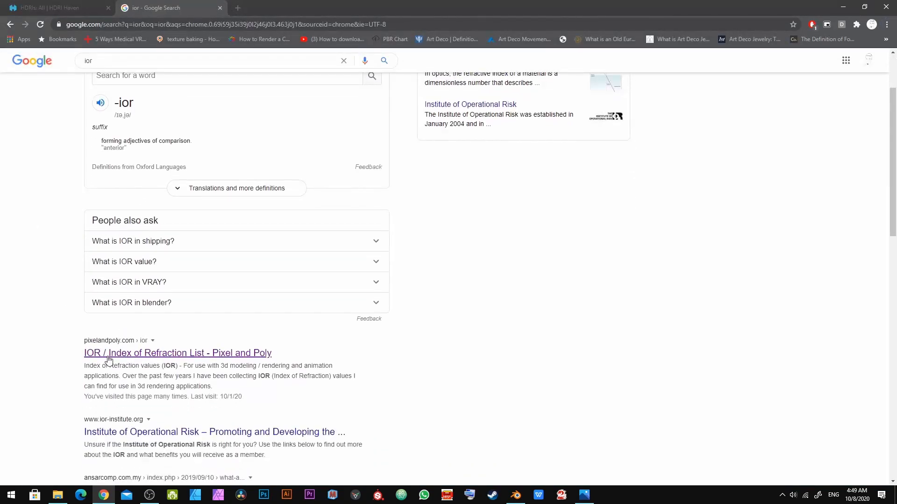
click(130, 358)
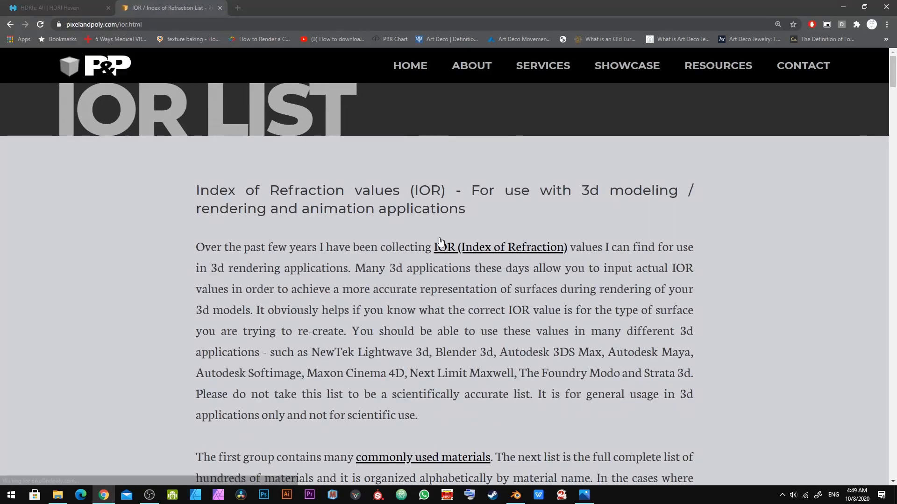
scroll(439, 241, down, 6)
scroll(438, 243, down, 2)
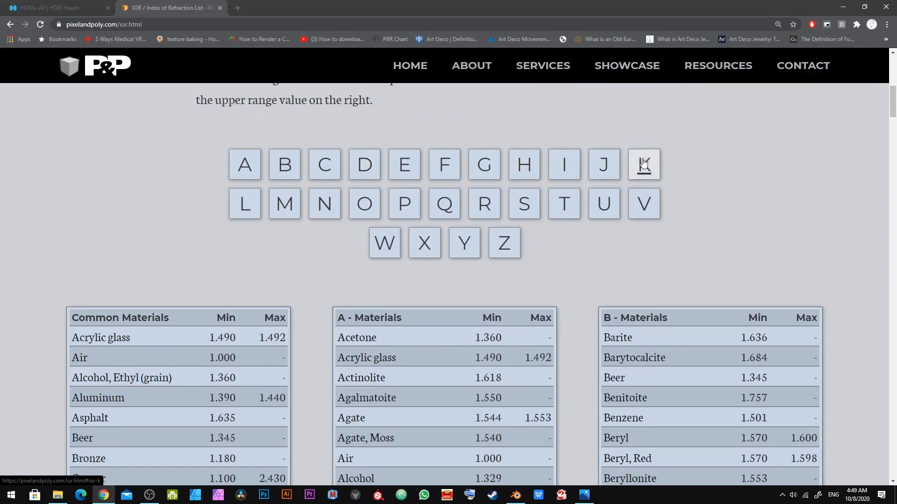
click(401, 203)
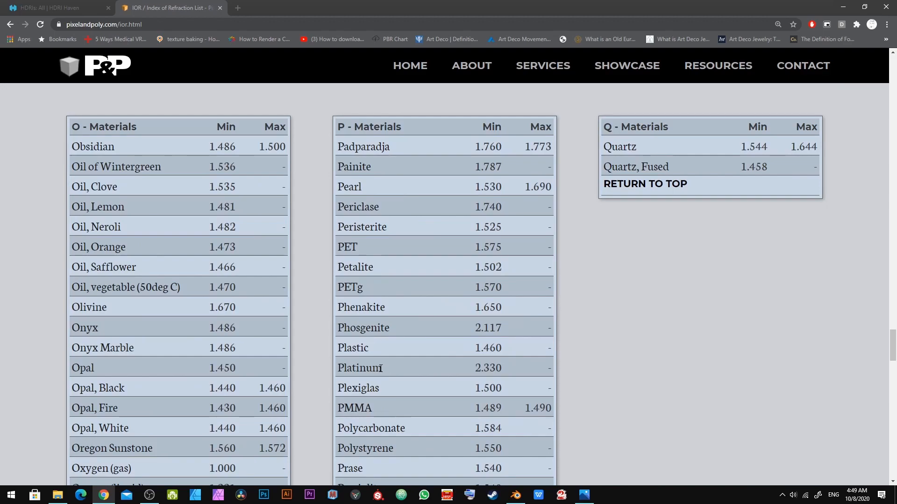
Step: Set the plastic material's IOR to 1.46 in Blender and return to the IOR list in Chrome
key(alt+Tab)
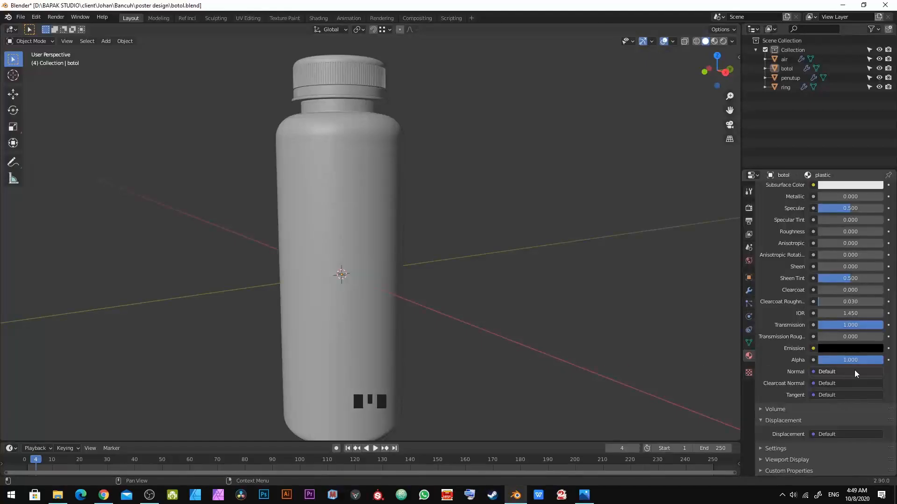
click(861, 313)
text(1.46)
key(KP_Enter)
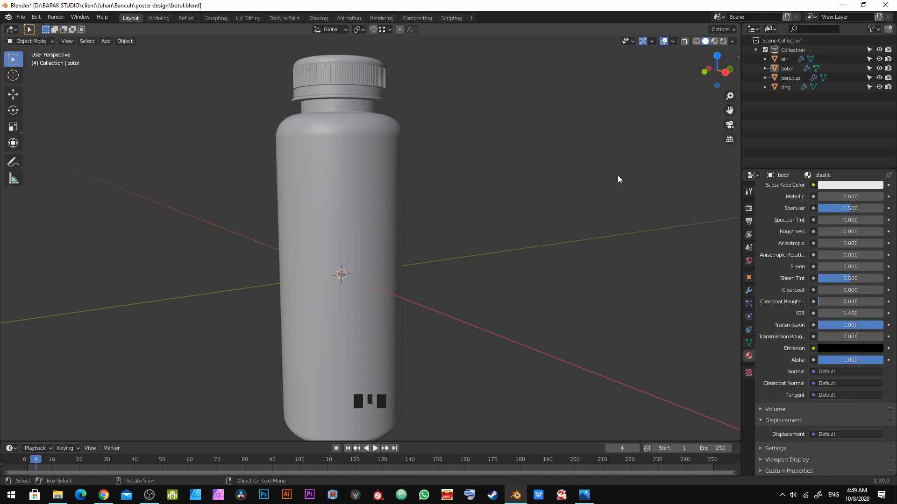
middle_drag(310, 257, 368, 258)
key(alt+Tab)
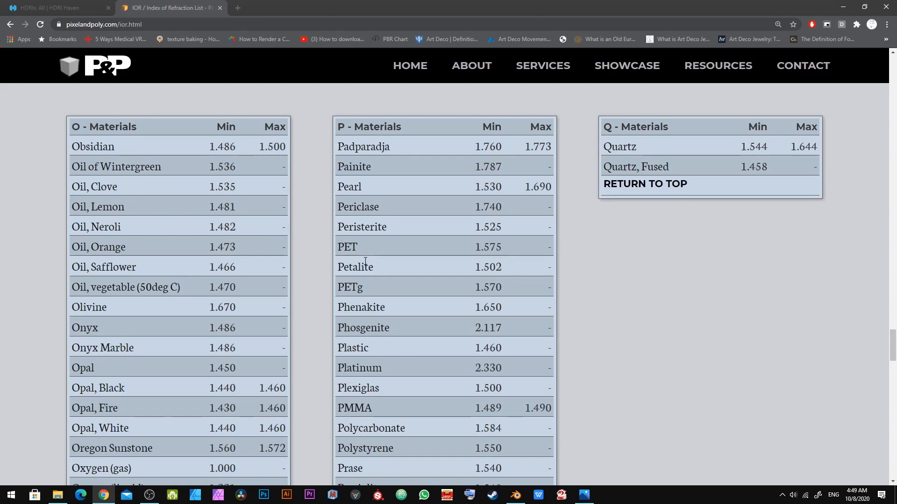
Step: Return to Blender and preview the bottle with the HDRI in rendered viewport shading
key(alt+Tab)
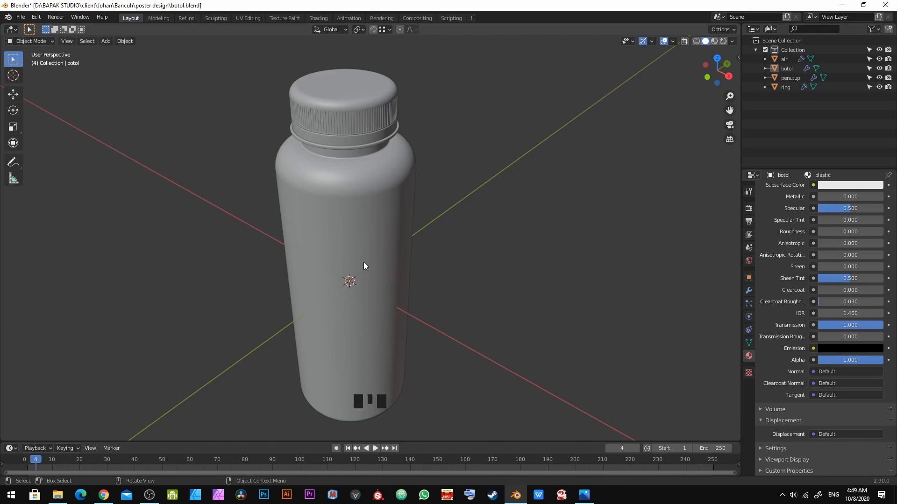
middle_drag(374, 229, 338, 195)
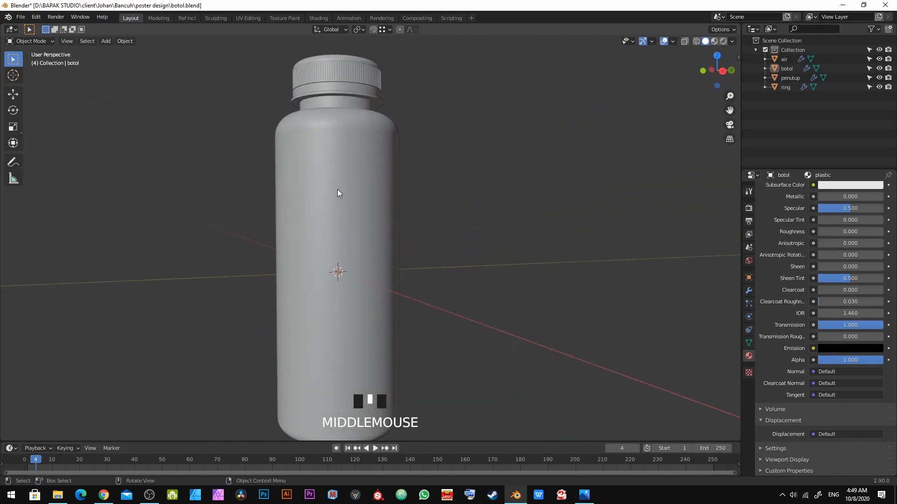
click(724, 41)
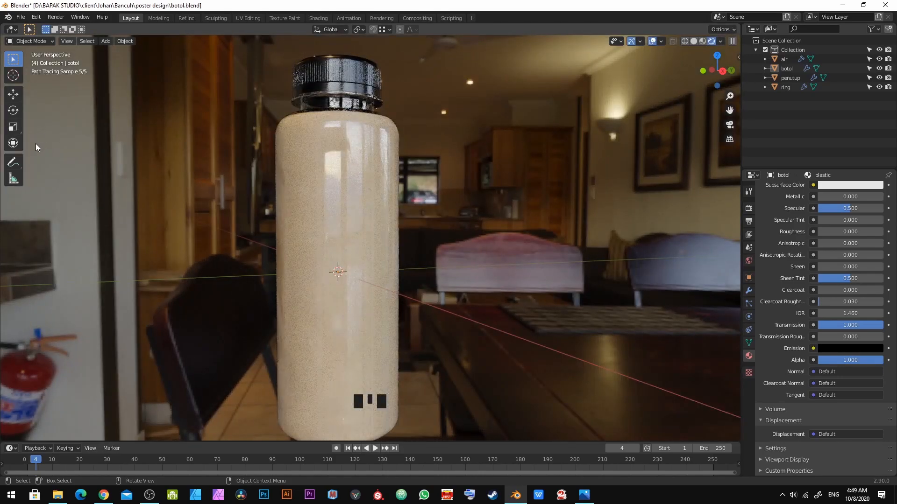
mouse_move(340, 214)
middle_down()
mouse_move(334, 237)
mouse_move(236, 229)
mouse_move(313, 245)
mouse_move(311, 234)
mouse_move(294, 230)
mouse_move(364, 234)
middle_up()
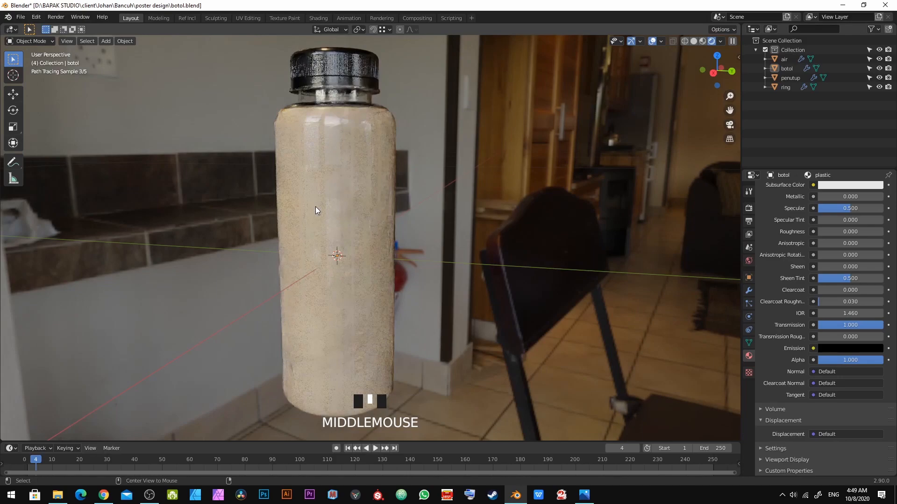
Step: Switch to the Photos app and examine the Bancuh bottle reference photo, then return to Blender
key(alt+Tab)
key(alt+Tab)
key(alt+Tab)
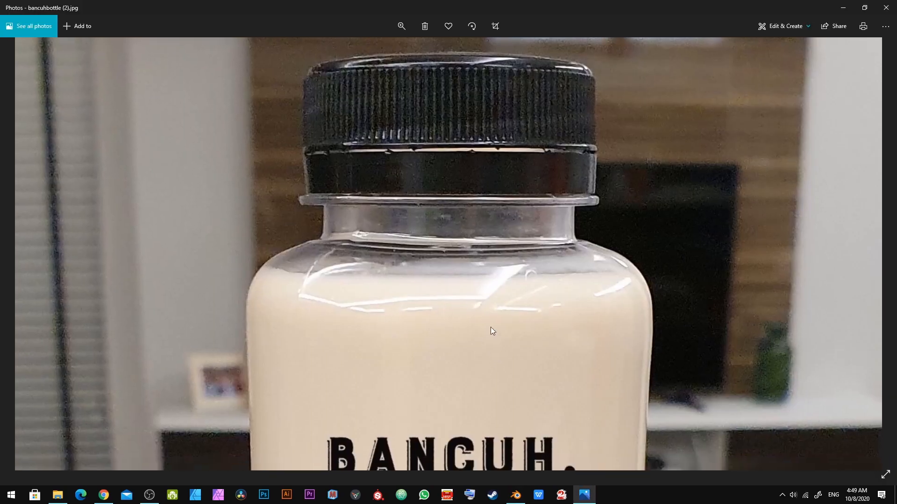
scroll(490, 326, down, 3)
drag(445, 312, 505, 150)
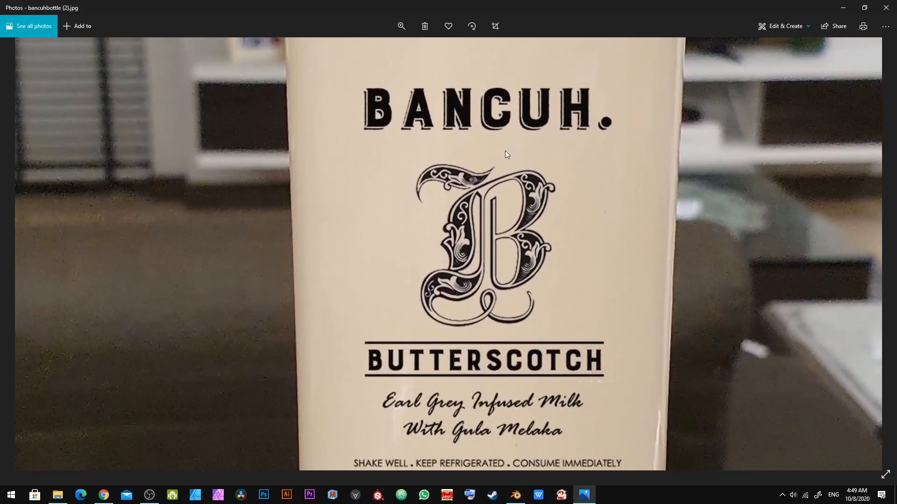
drag(551, 319, 535, 237)
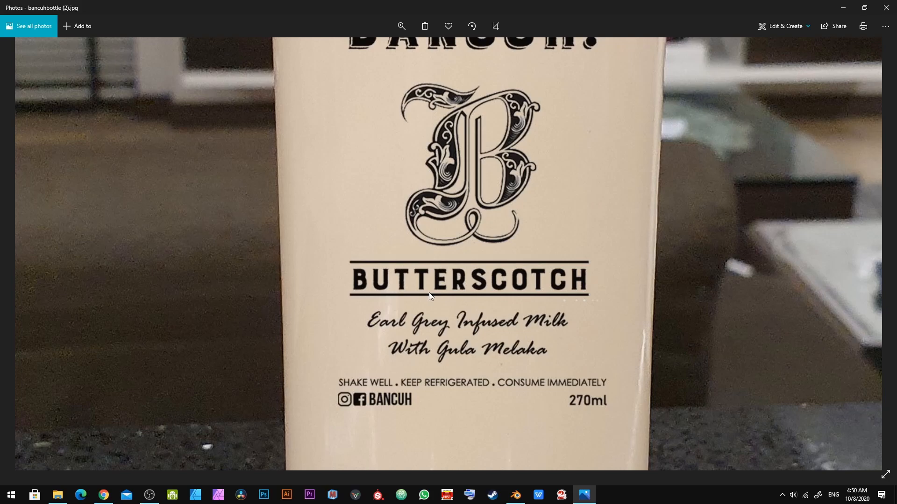
key(alt+Tab)
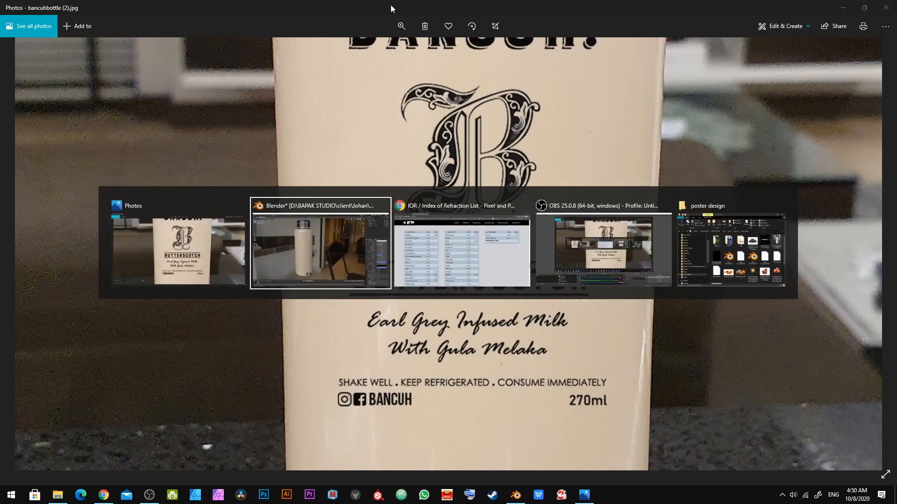
key(alt+Tab)
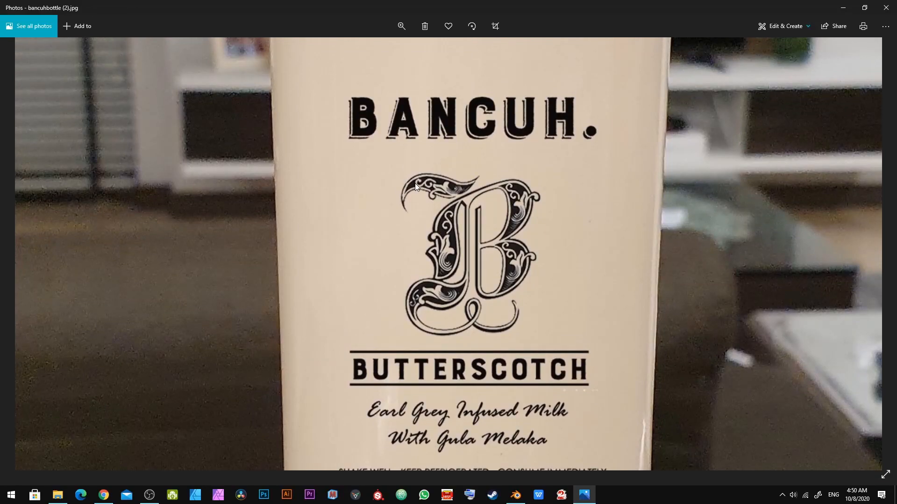
key(alt+Tab)
Step: Switch the viewport to front orthographic view with material preview shading and select the bottle
key(z)
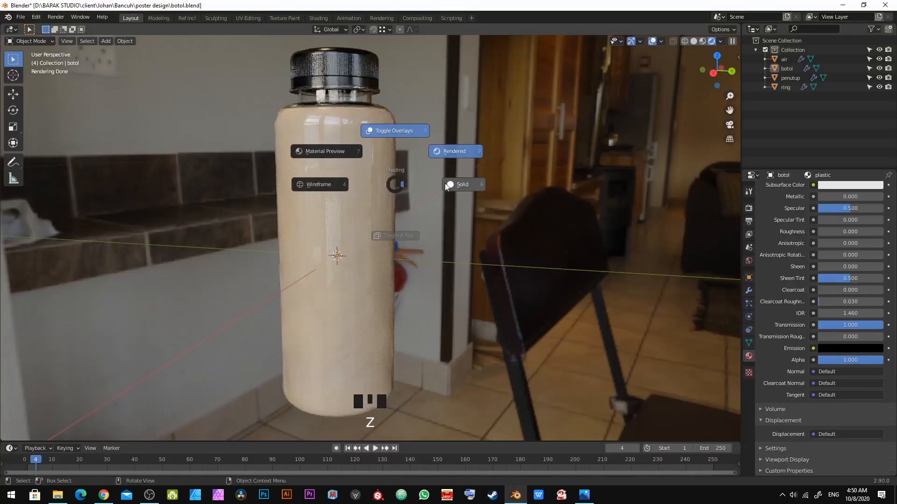
mouse_move(392, 181)
middle_down()
mouse_move(427, 215)
mouse_move(492, 206)
middle_up()
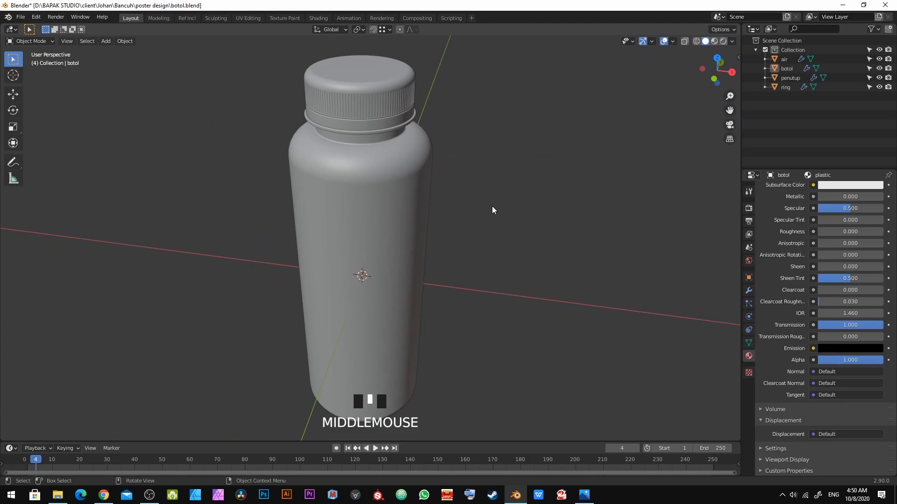
key(KP_1)
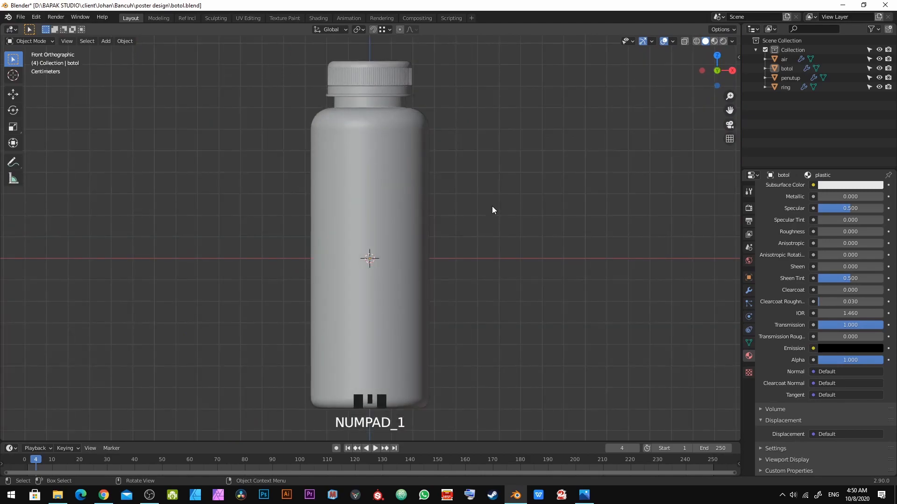
click(714, 41)
scroll(379, 125, down, 2)
shift+middle_drag(379, 125, 387, 102)
scroll(386, 102, up, 3)
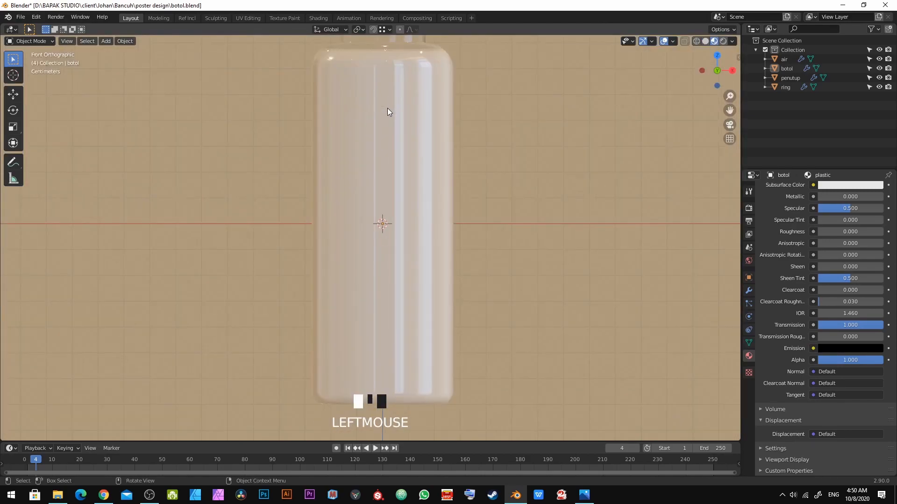
click(388, 108)
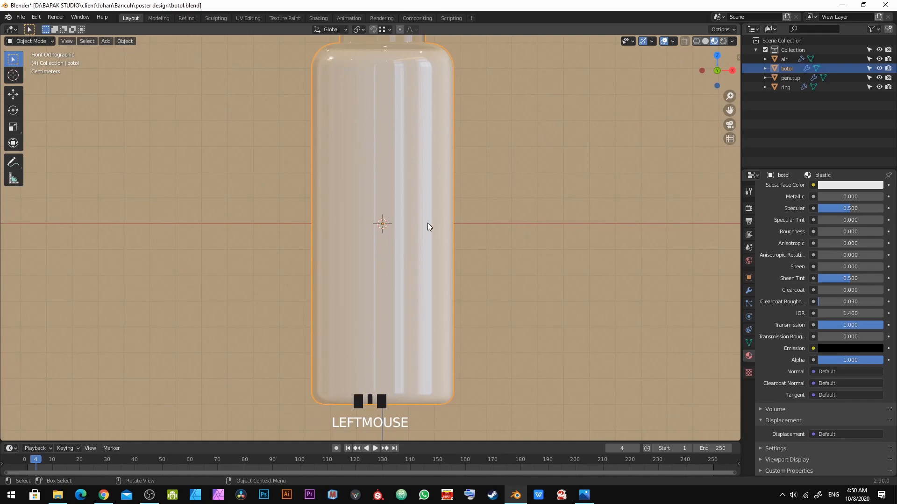
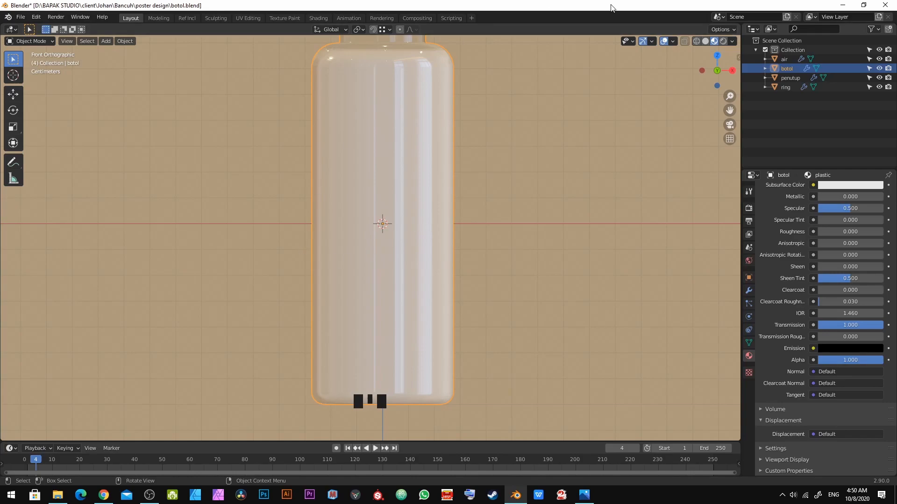
Step: Deselect everything and add a cube mesh to the scene
key(alt+a)
scroll(550, 136, down, 2)
key(shift+a)
mouse_move(448, 148)
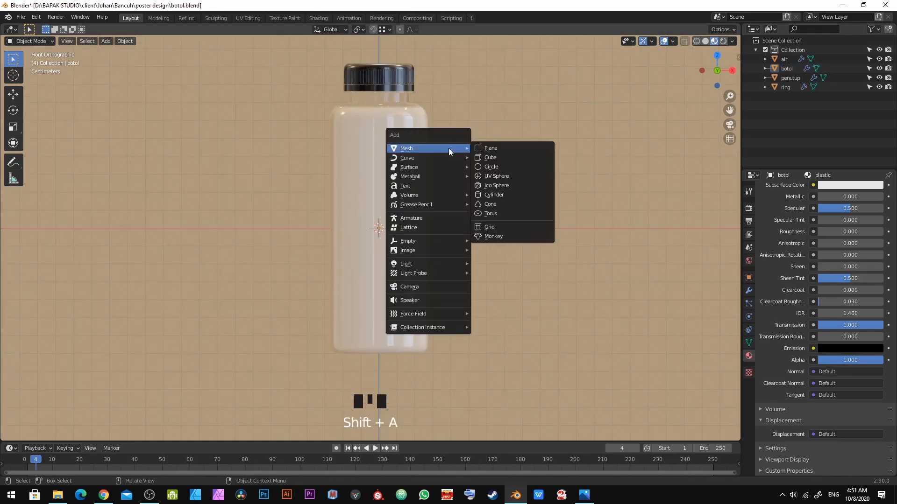
click(485, 157)
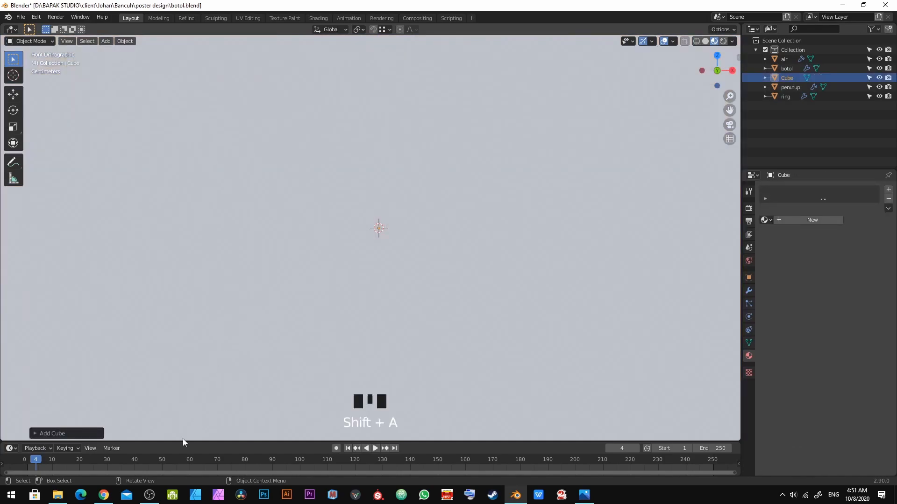
click(149, 496)
click(149, 496)
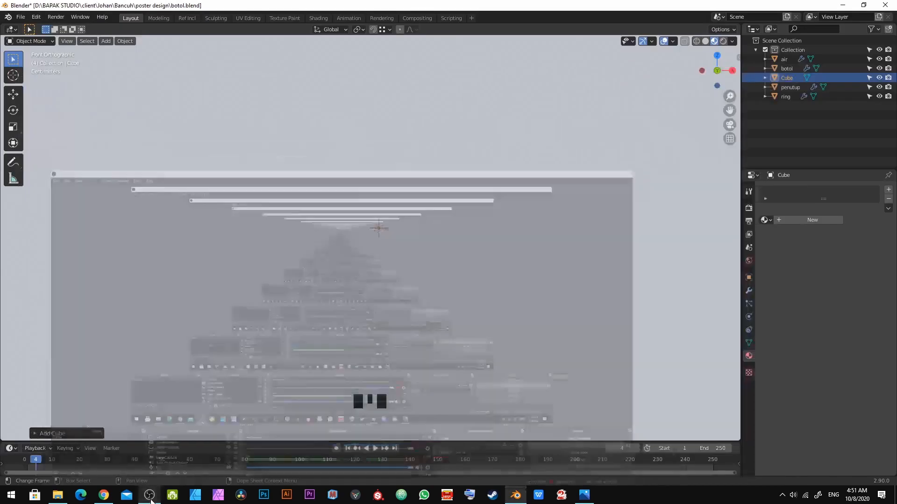
Step: Set the cube's X, Y and Z dimensions to 4.5 cm
scroll(395, 353, down, 1)
scroll(388, 350, down, 7)
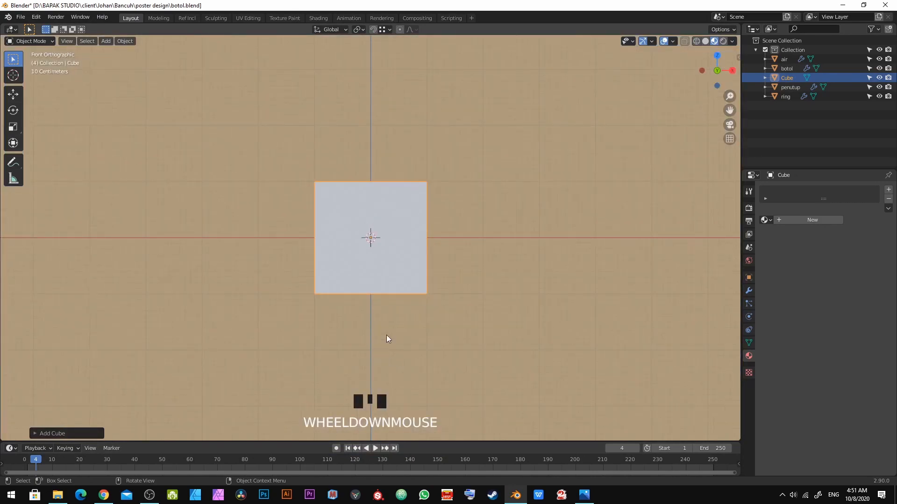
key(n)
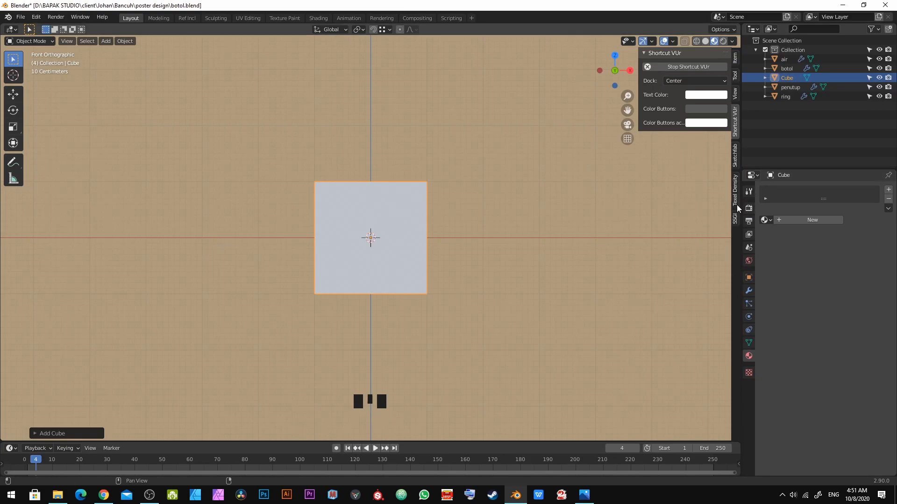
click(734, 58)
drag(682, 201, 683, 219)
click(685, 203)
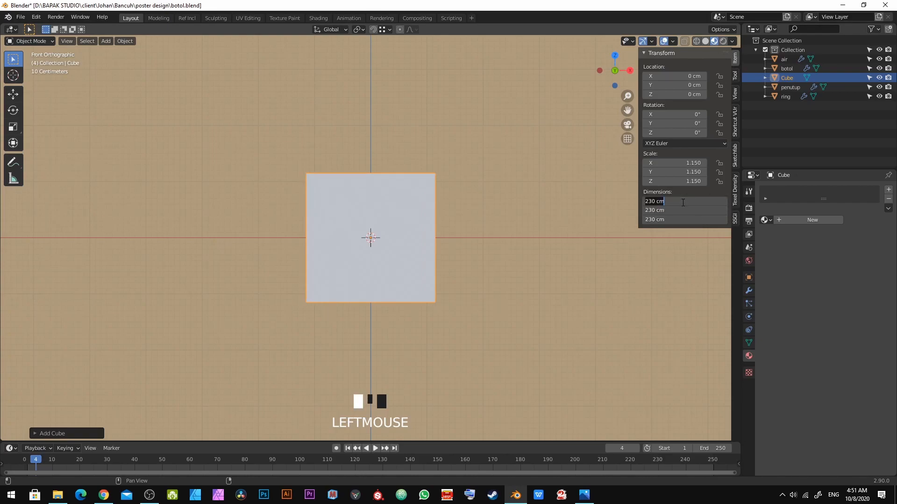
text(4.5)
key(KP_Enter)
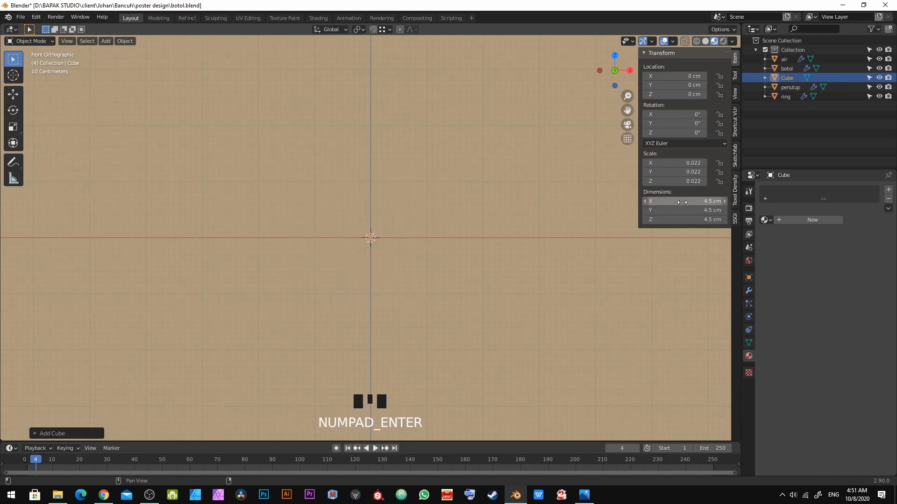
Step: Move the cube out beside the bottle's lower half
key(KP_Decimal)
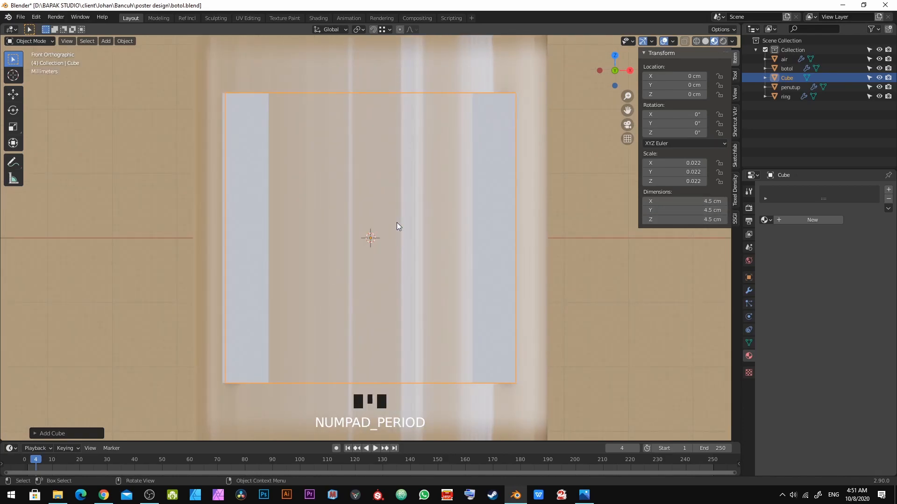
scroll(397, 222, down, 6)
shift+middle_drag(397, 222, 389, 220)
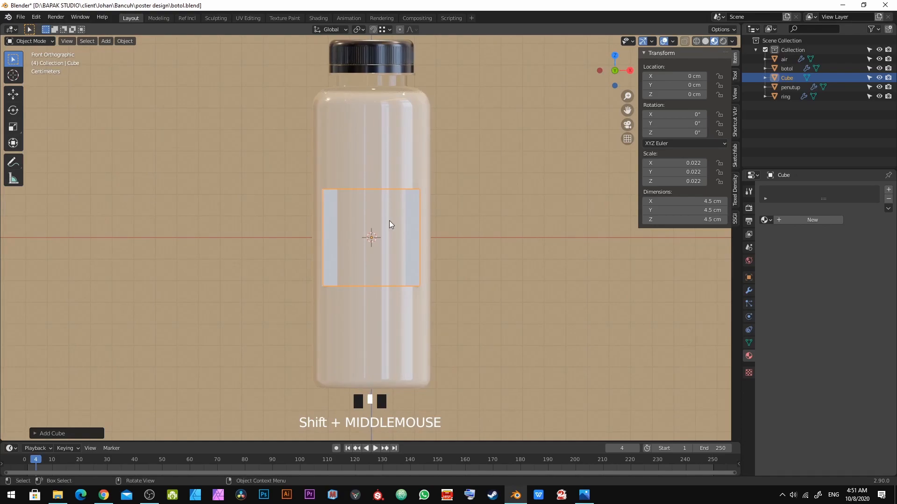
scroll(389, 220, down, 4)
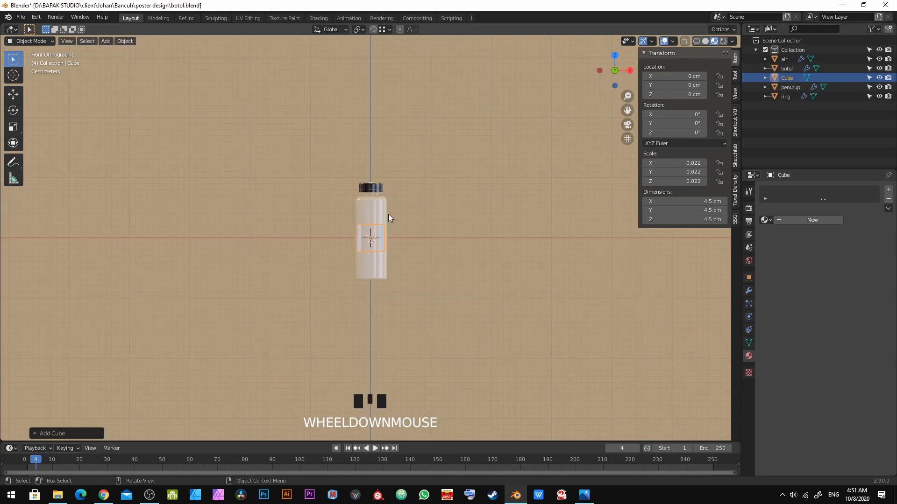
key(grave)
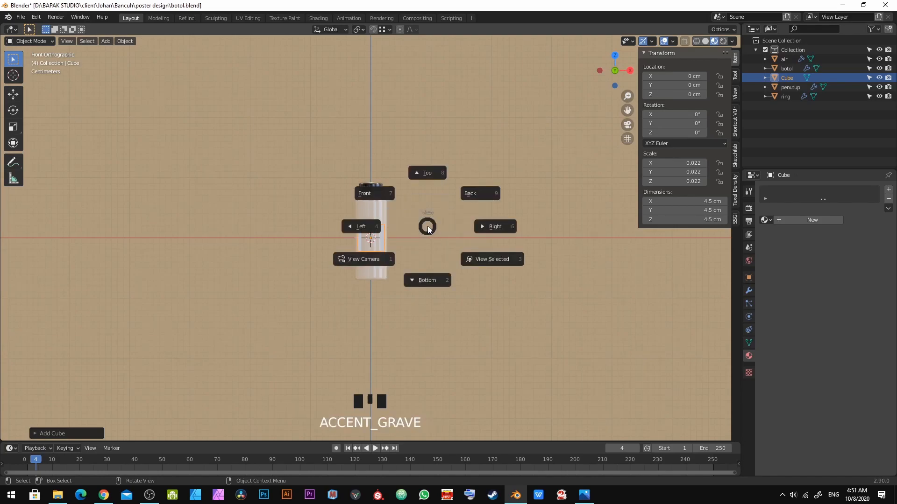
click(477, 270)
scroll(332, 244, down, 5)
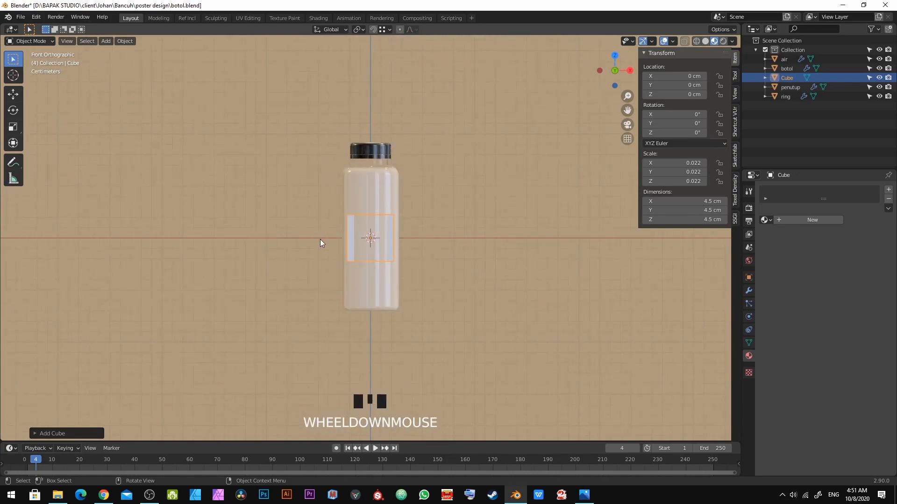
shift+middle_drag(363, 253, 323, 208)
scroll(348, 231, up, 2)
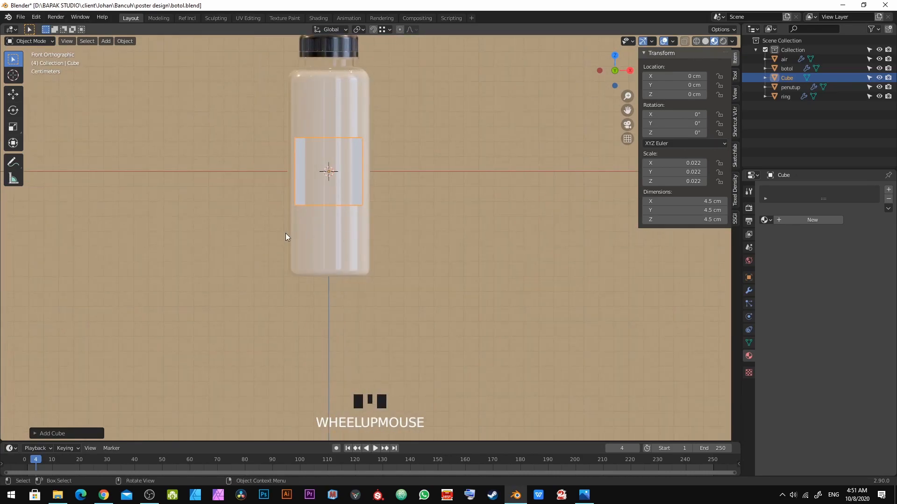
key(g)
click(386, 270)
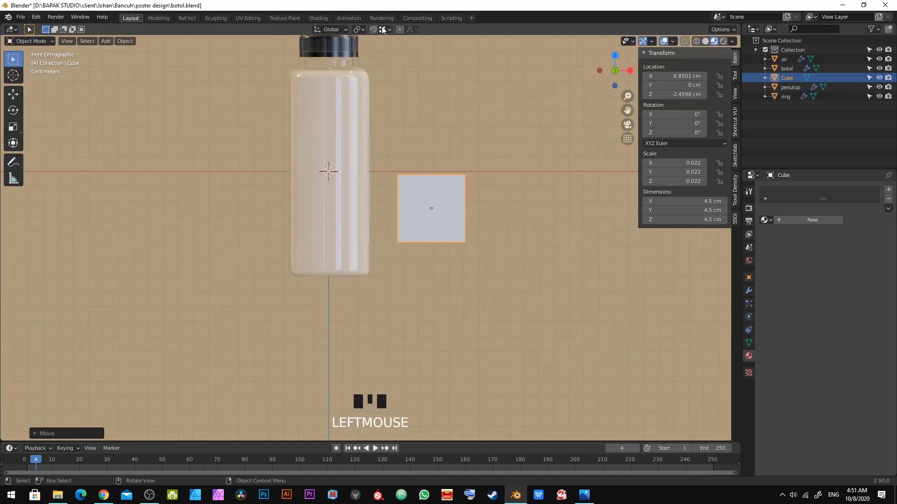
Step: Set snapping to Vertex and snap-move the cube so its corner meets the bottle's bottom edge
click(382, 29)
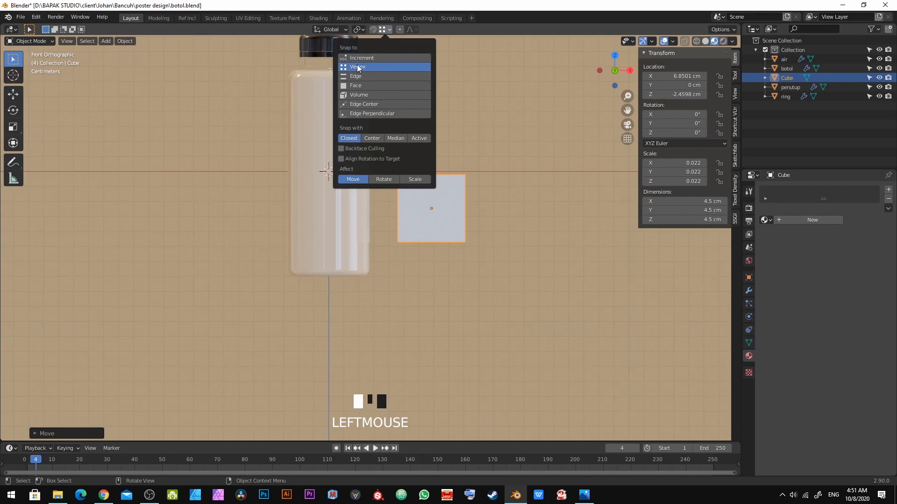
key(g)
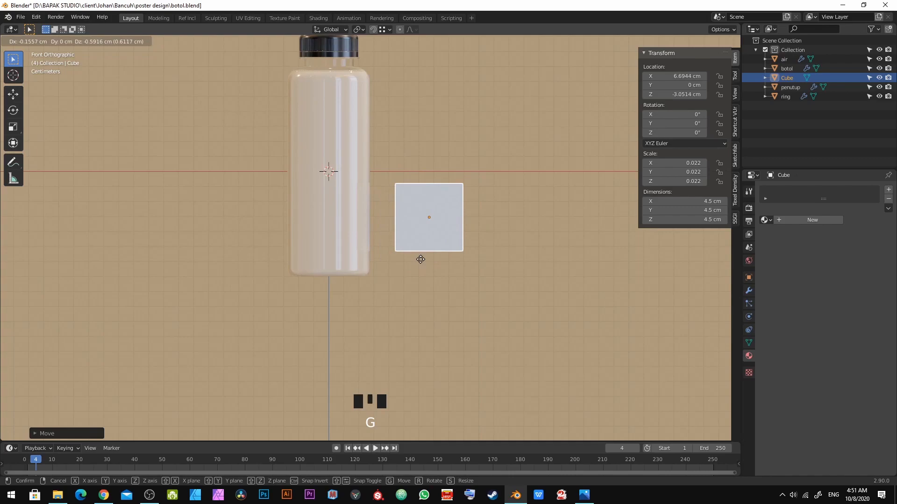
right_click(420, 259)
key(g)
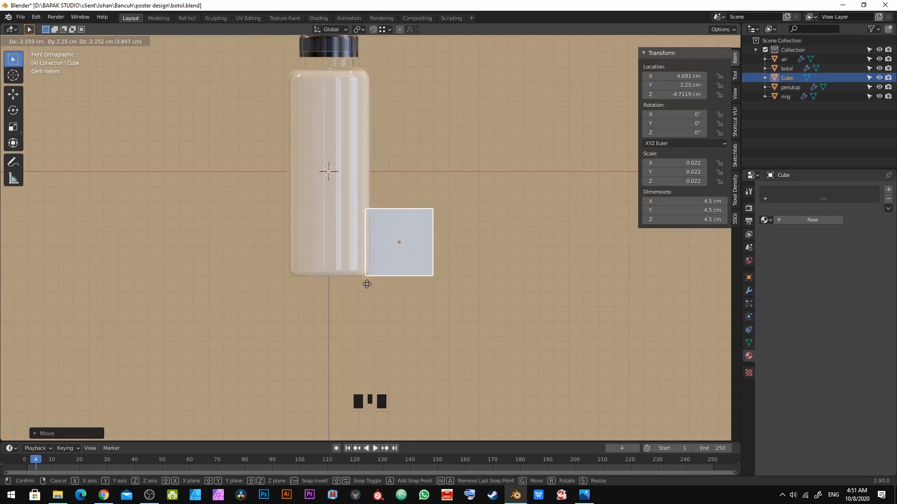
ctrl+click(365, 285)
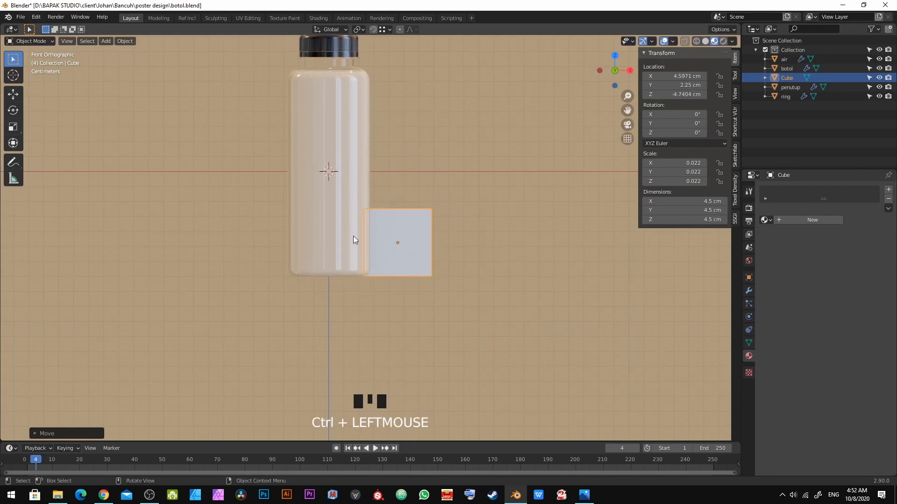
Step: Select the liquid object inside the bottle and enter Edit Mode
scroll(393, 216, up, 2)
shift+middle_drag(393, 215, 320, 268)
click(337, 283)
scroll(322, 326, up, 2)
key(Tab)
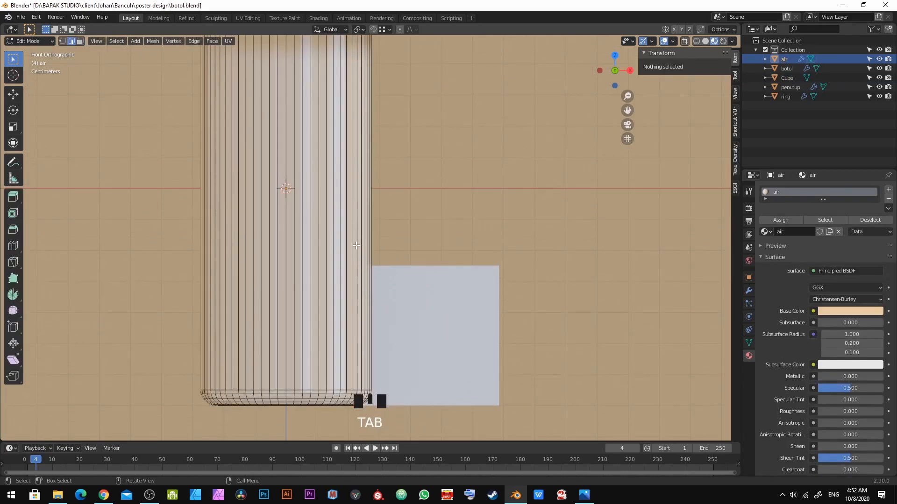
key(ctrl+r)
click(361, 220)
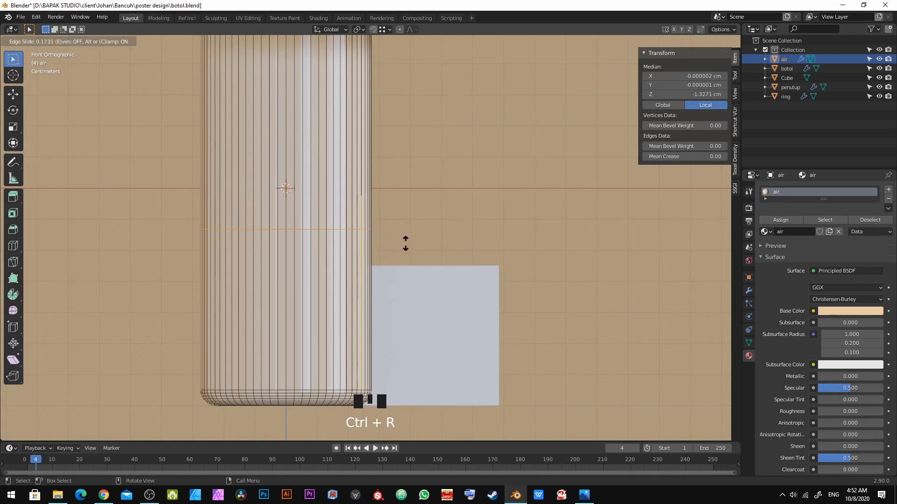
right_click(444, 211)
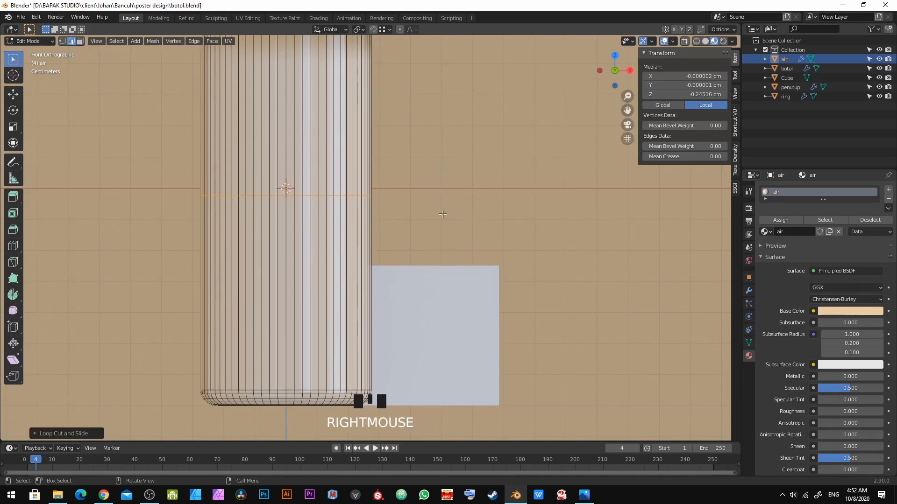
key(ctrl+z)
Step: Add a loop cut around the liquid mesh, sliding it to the level of the cube's top edge, and exit Edit Mode
key(ctrl+r)
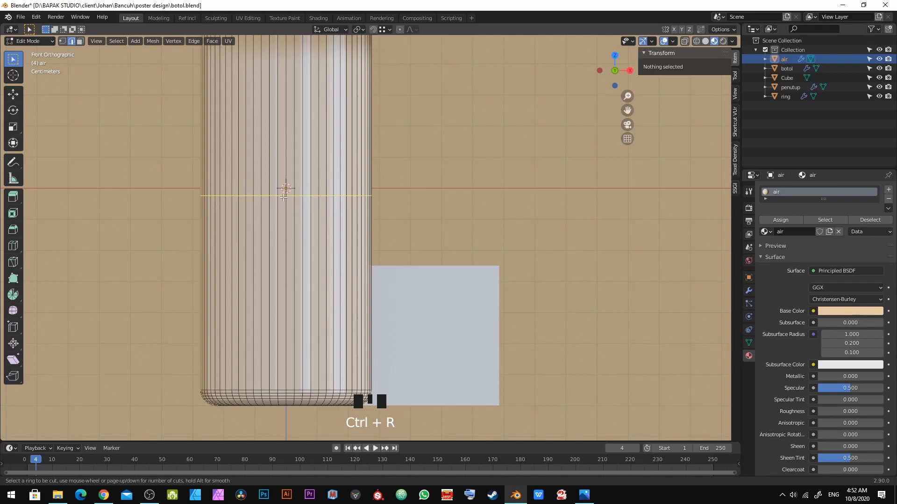
click(317, 198)
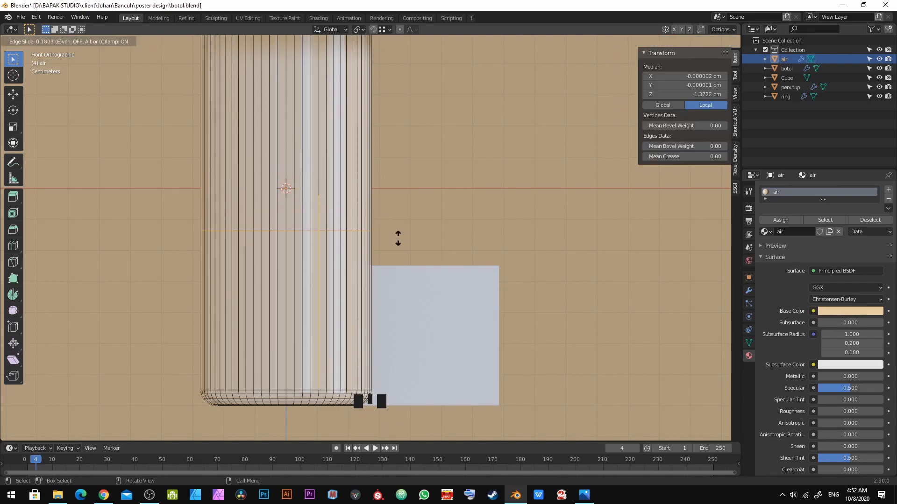
click(418, 154)
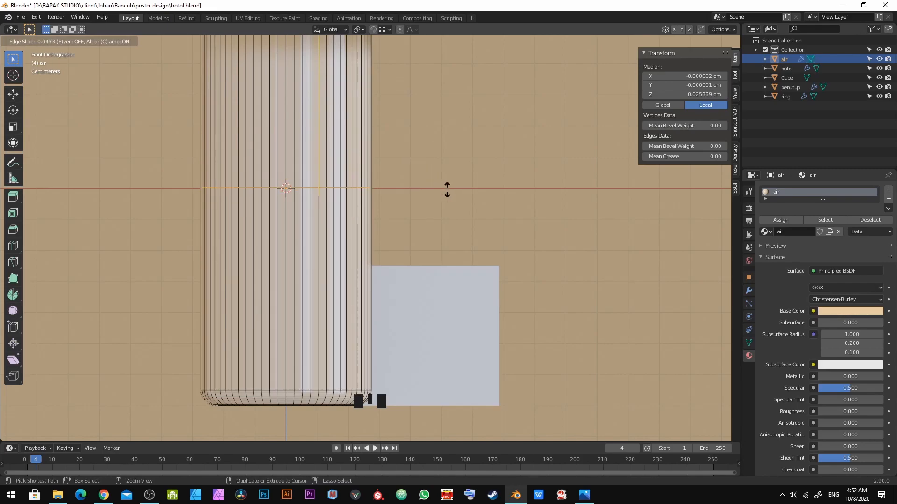
ctrl+click(504, 265)
scroll(369, 191, down, 2)
shift+middle_drag(373, 206, 383, 246)
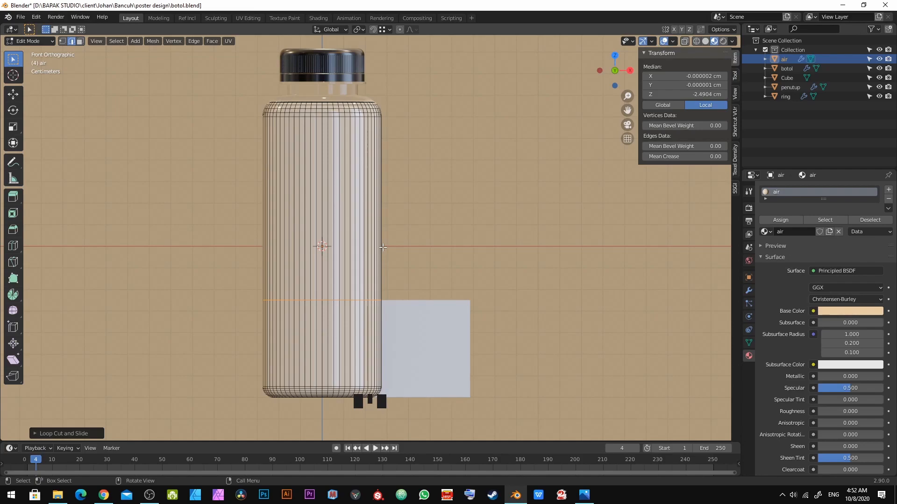
key(Tab)
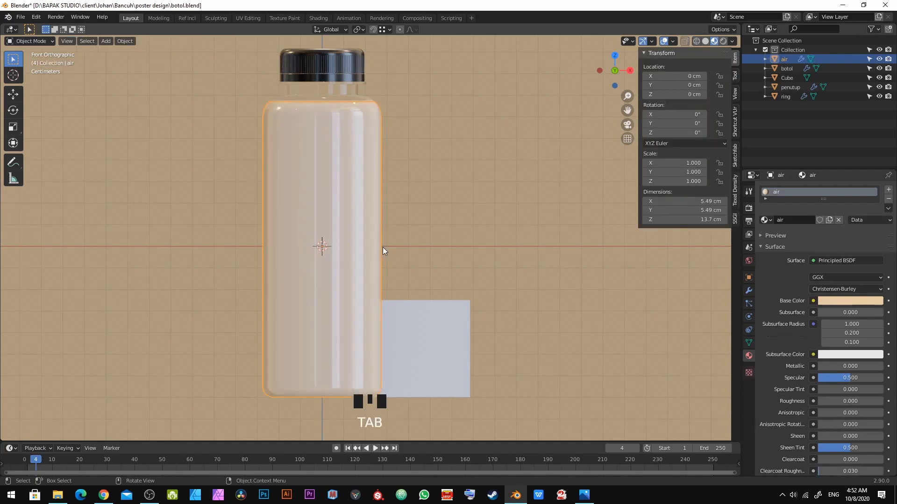
Step: Set the cube's X, Y and Z dimensions to 5.5 cm
click(420, 361)
drag(712, 201, 712, 219)
text(5.5)
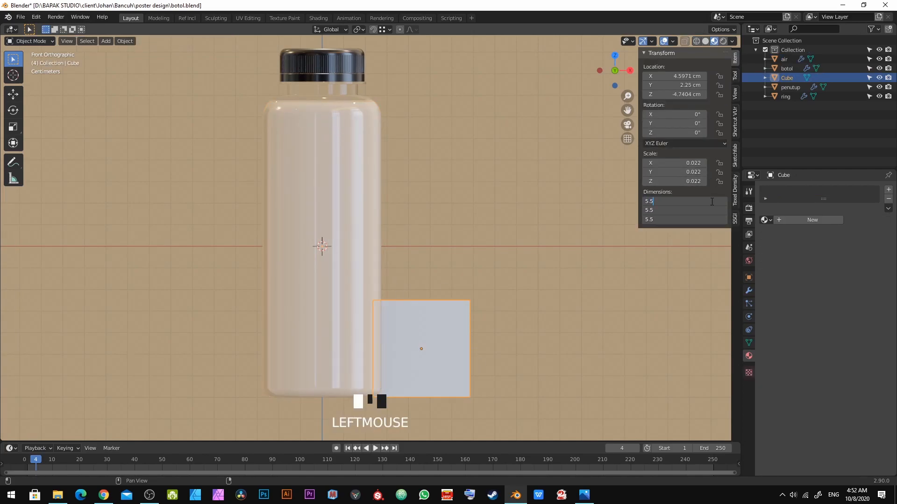
key(KP_Enter)
Step: Move the cube with vertex snapping so its edge sits against the bottle's side at mid-height
key(g)
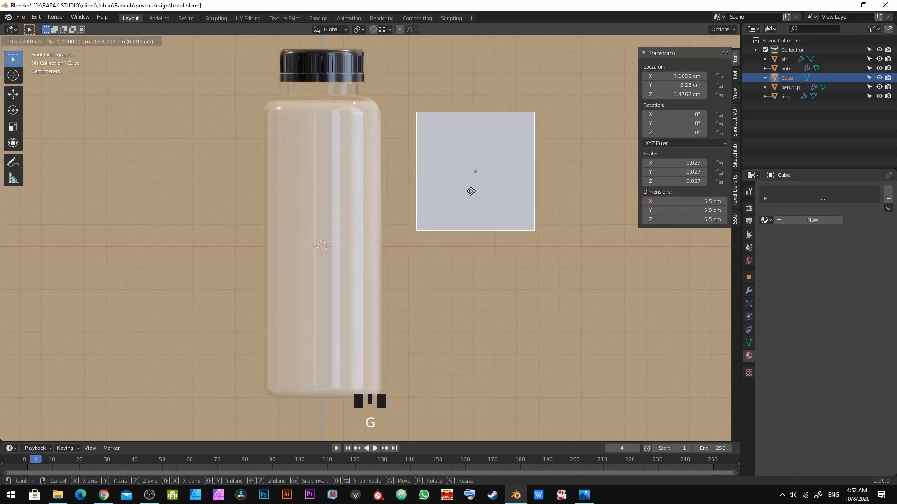
click(486, 182)
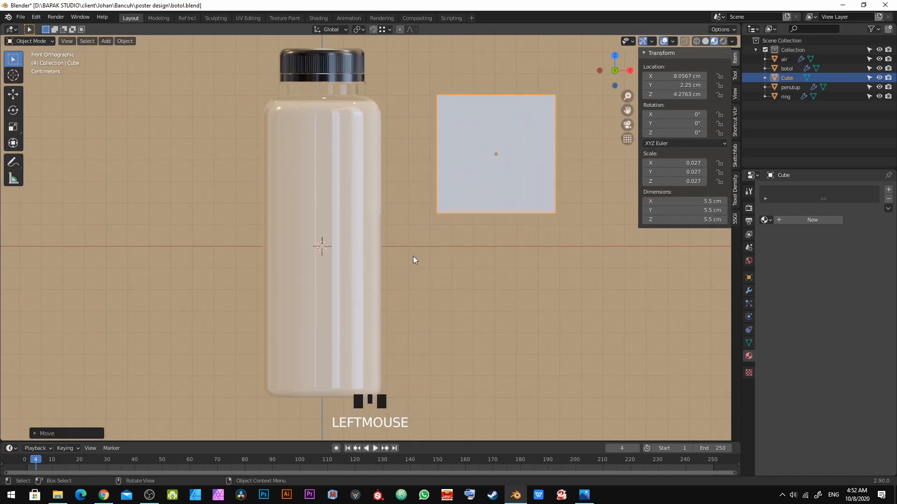
key(g)
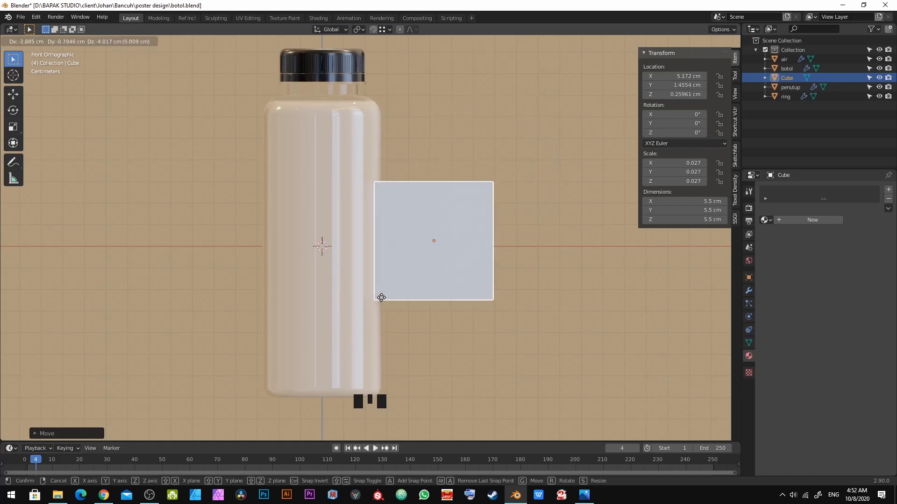
ctrl+click(359, 308)
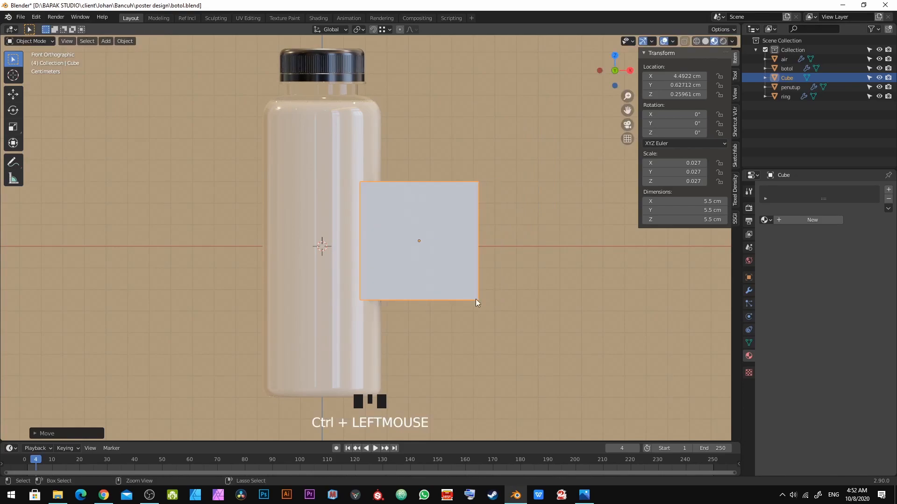
Step: Add a loop cut around the bottle mesh at the level of the cube's top edge and exit Edit Mode
click(354, 155)
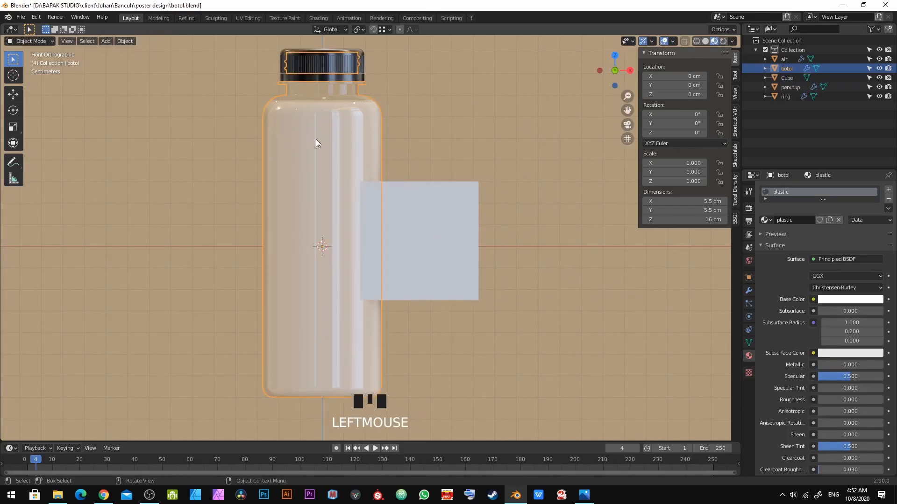
key(Tab)
key(ctrl+r)
click(344, 148)
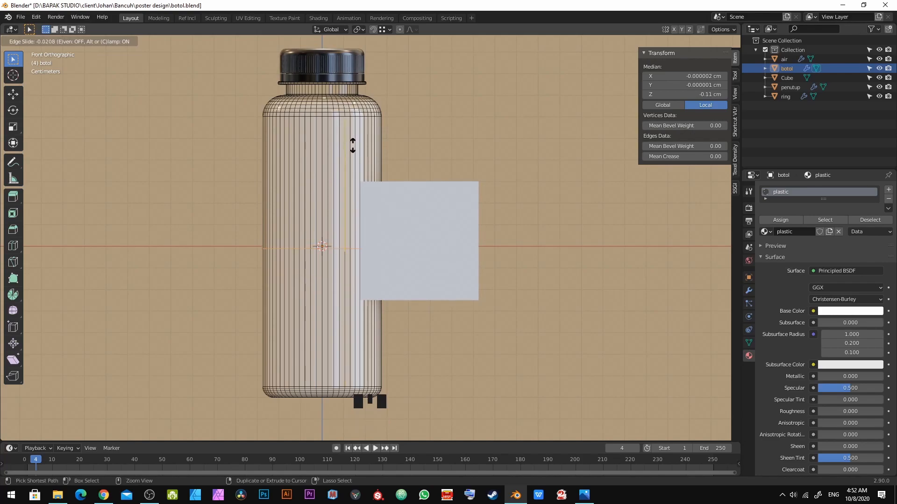
ctrl+click(354, 186)
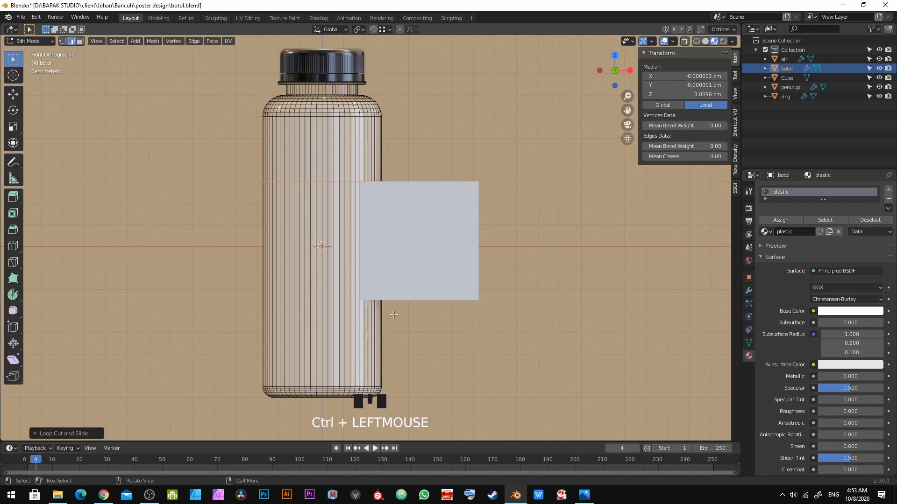
key(Tab)
click(786, 60)
key(Tab)
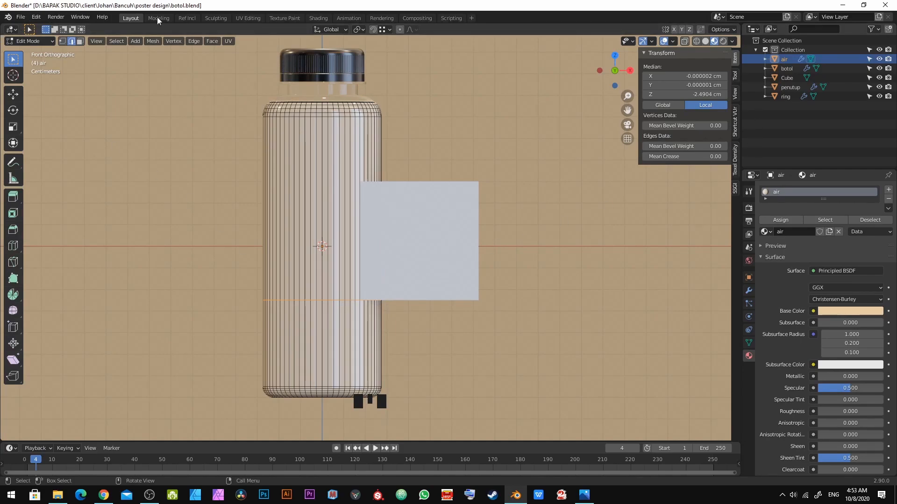
key(Tab)
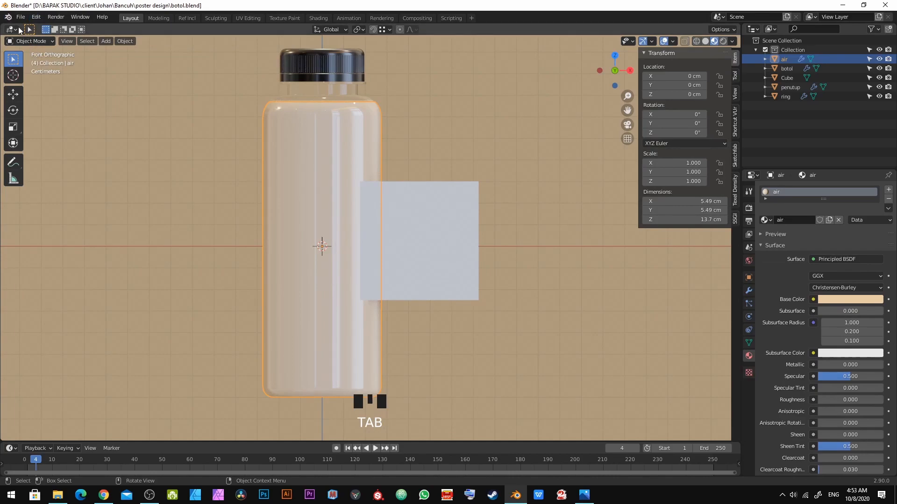
click(251, 230)
click(325, 214)
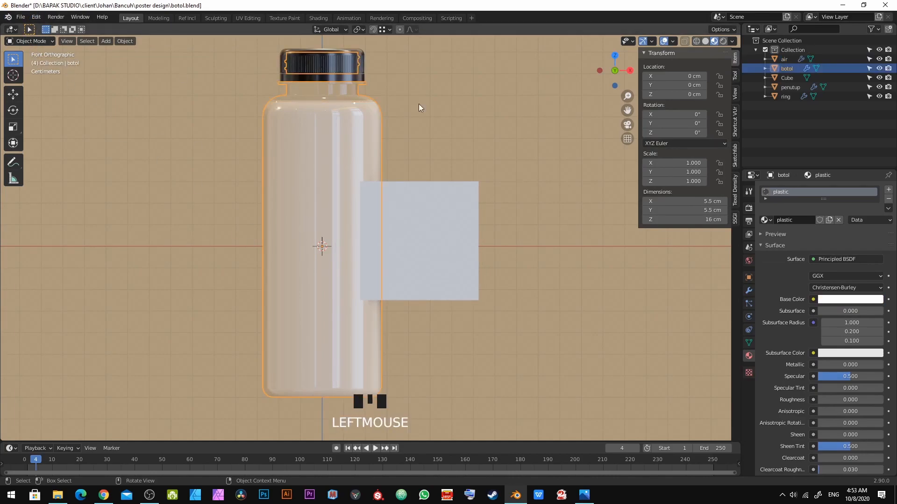
click(296, 197)
Step: Try to delete the liquid mesh's loop cut edges in edge select mode, undoing the attempts
key(Tab)
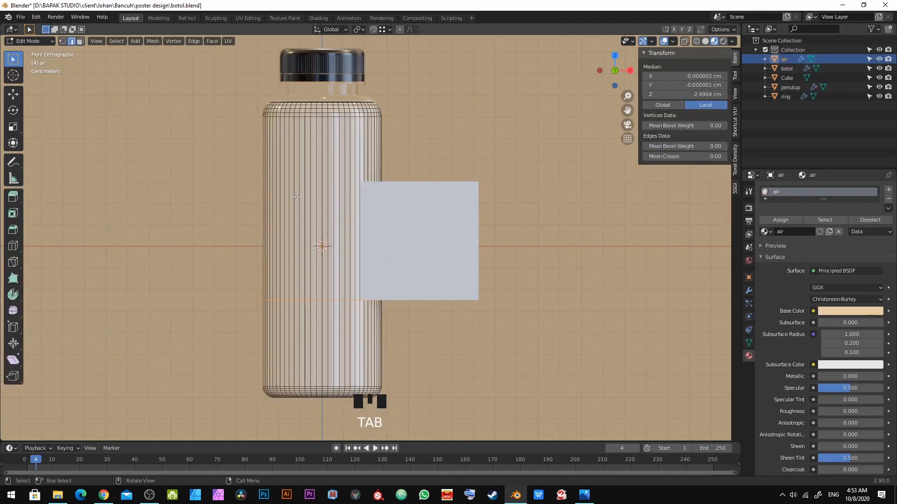
scroll(297, 197, up, 3)
key(2)
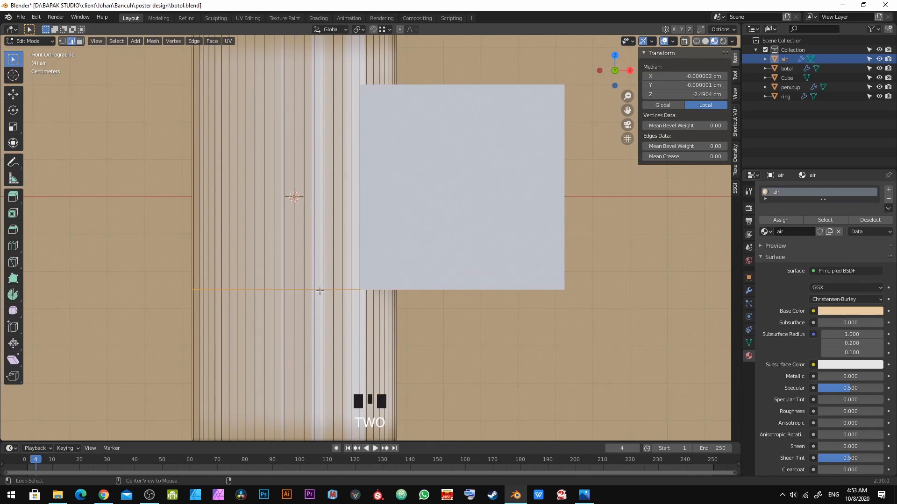
key(alt+a)
click(71, 44)
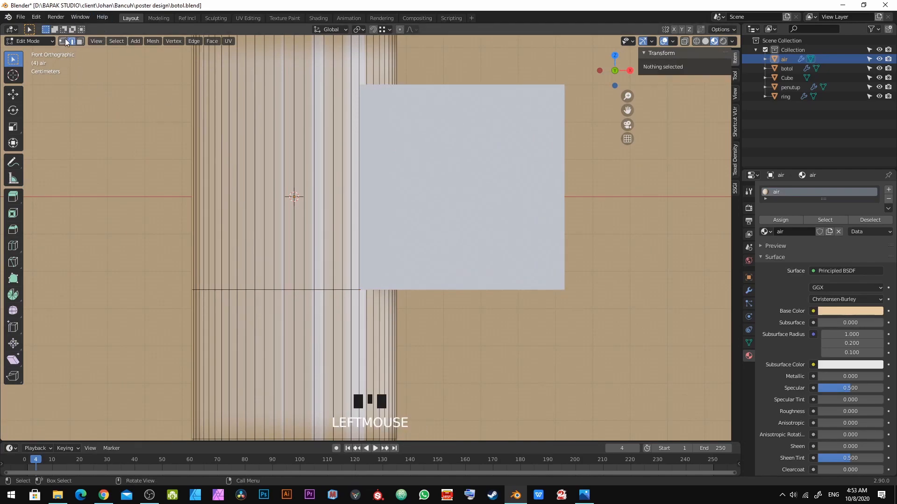
click(73, 42)
alt+click(319, 288)
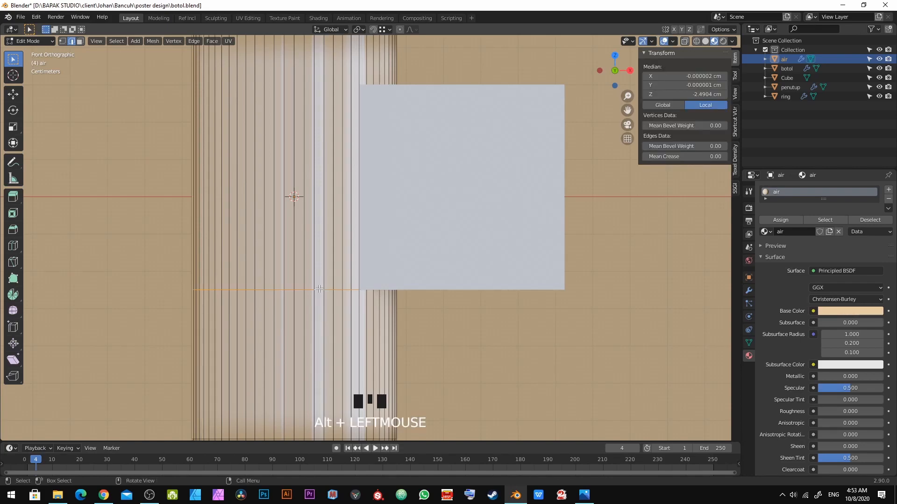
key(ctrl+x)
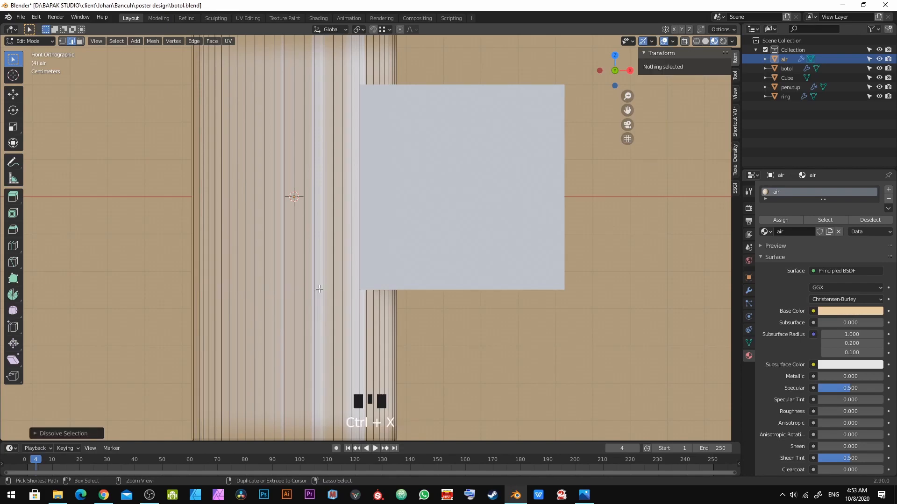
key(ctrl+z)
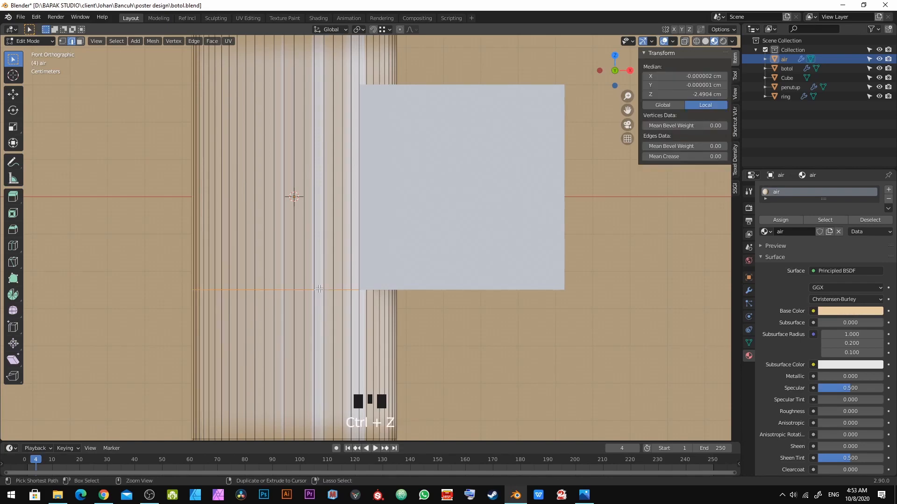
key(x)
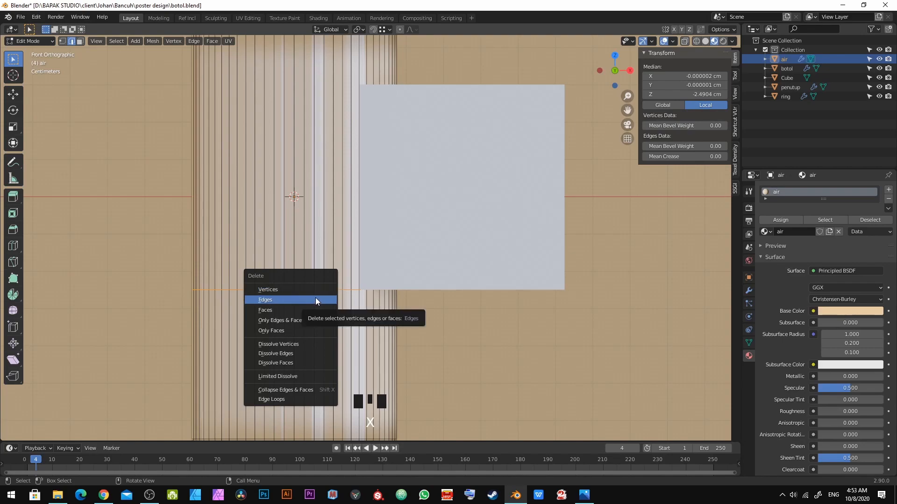
click(315, 299)
scroll(316, 298, down, 3)
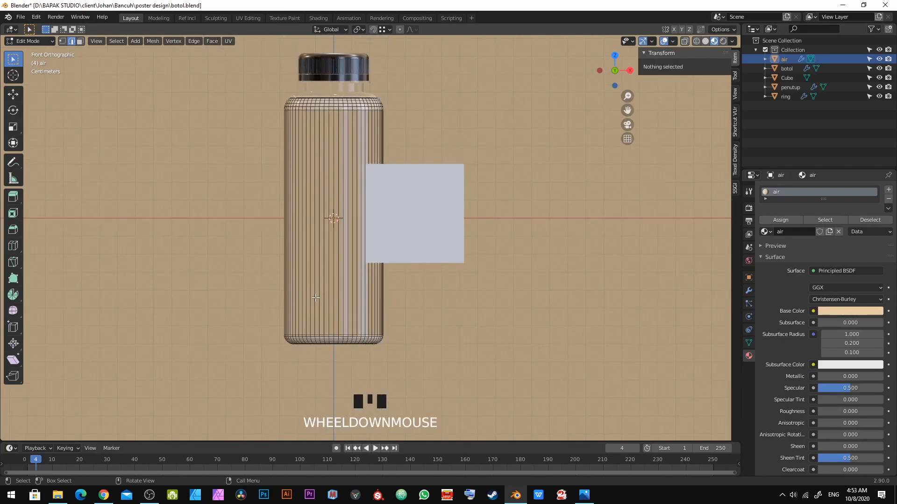
key(ctrl+z)
Step: Dissolve the selected edge loop on the liquid mesh
scroll(369, 243, up, 4)
key(x)
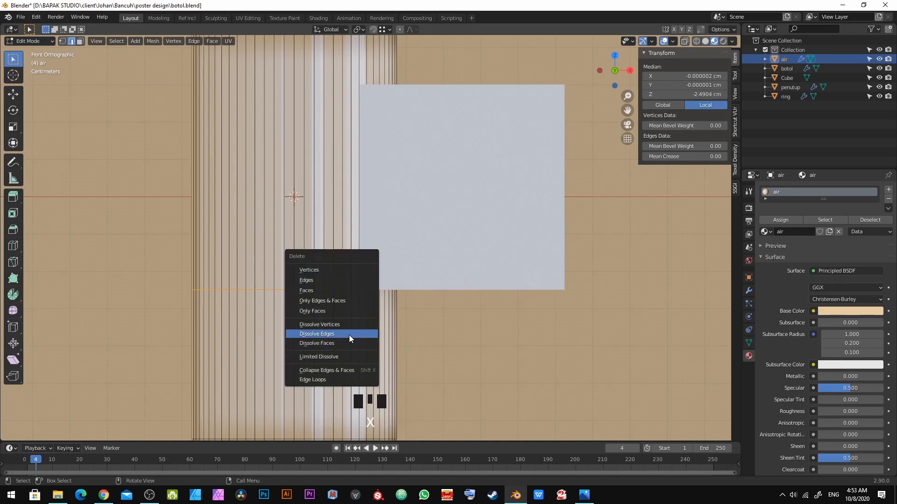
click(350, 336)
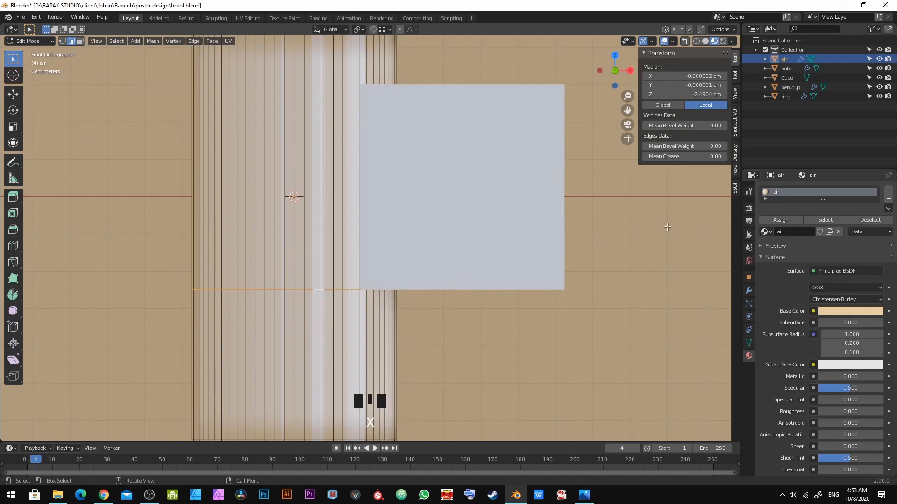
key(ctrl+x)
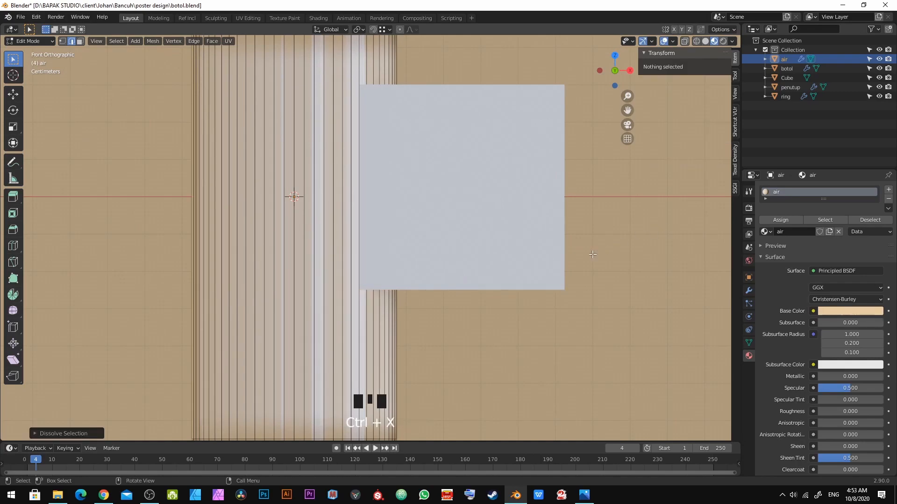
Step: Exit Edit Mode on the liquid mesh and save the blend file
scroll(407, 292, down, 2)
key(Tab)
key(alt+a)
key(ctrl+s)
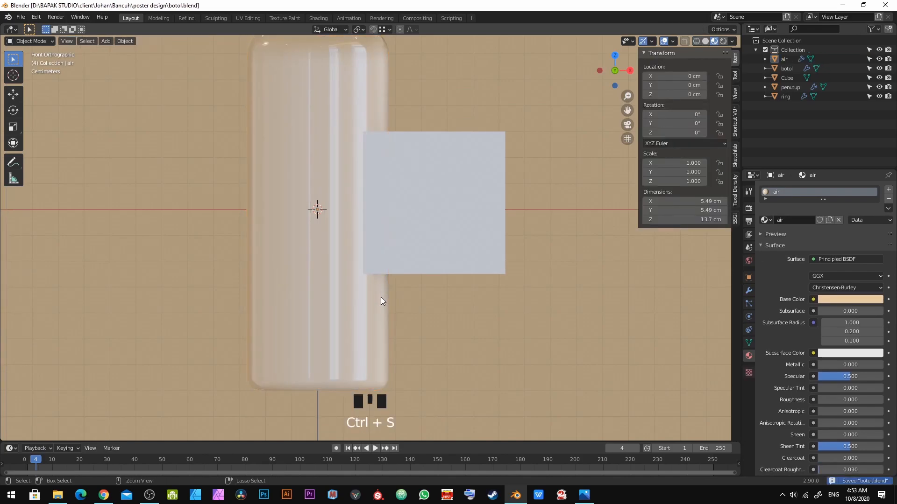
Step: Add a loop cut around the bottle mesh at the cube's bottom edge level, exit Edit Mode and save
click(785, 68)
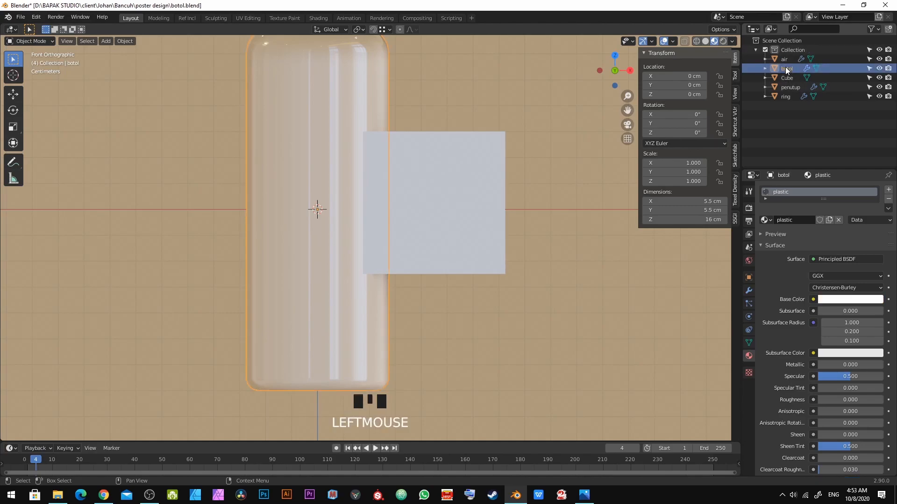
key(Tab)
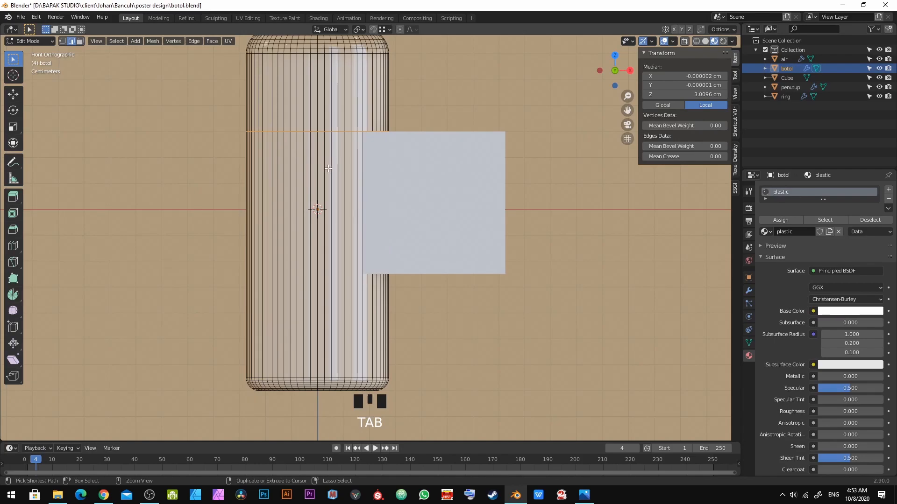
key(ctrl+r)
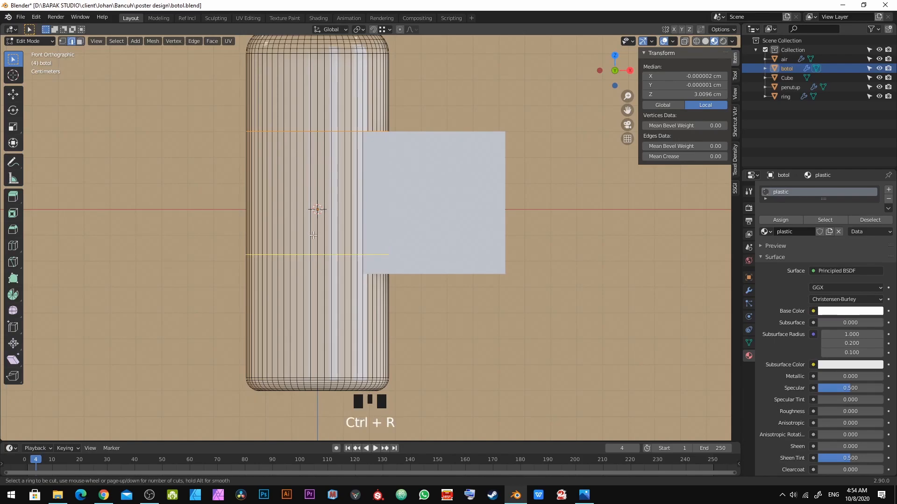
click(336, 164)
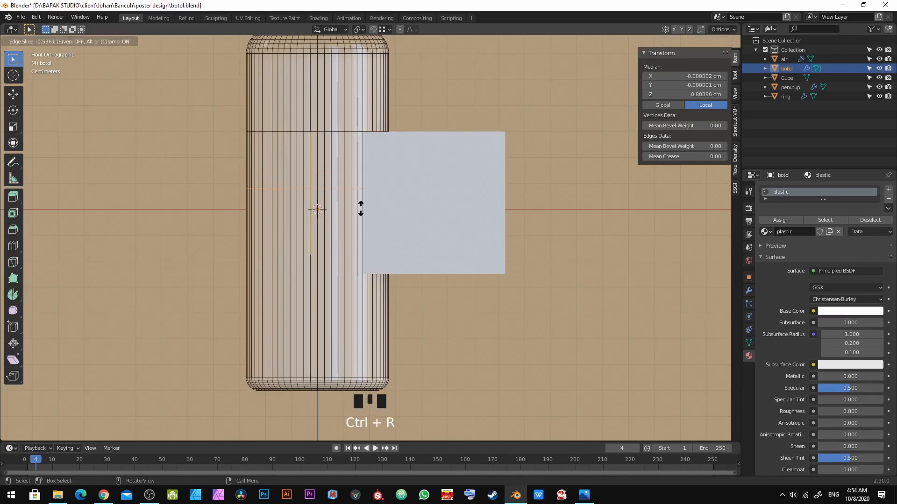
ctrl+click(518, 274)
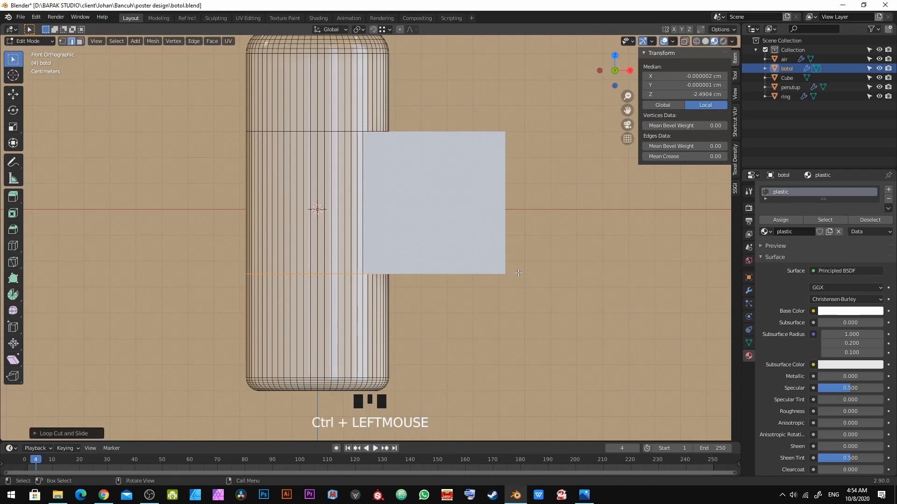
key(alt+a)
shift+middle_drag(404, 262, 406, 310)
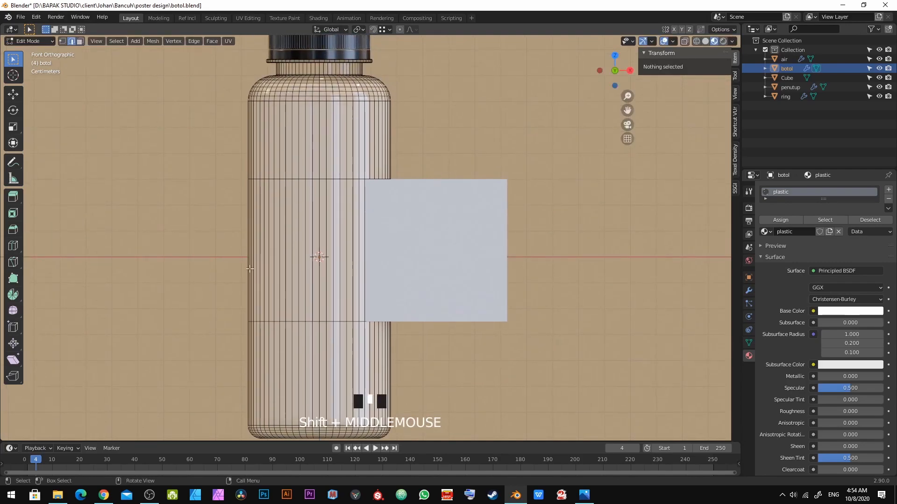
key(Tab)
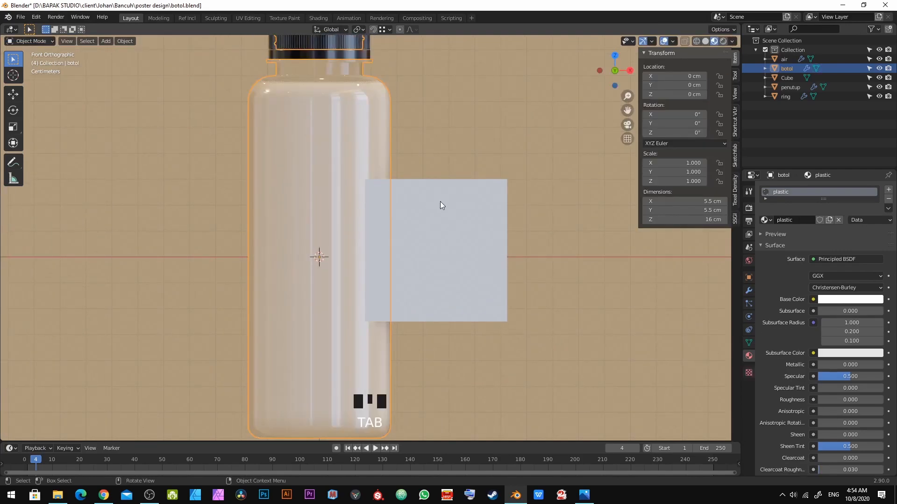
key(ctrl+s)
Step: Delete the helper cube placed beside the bottle
click(440, 200)
key(x)
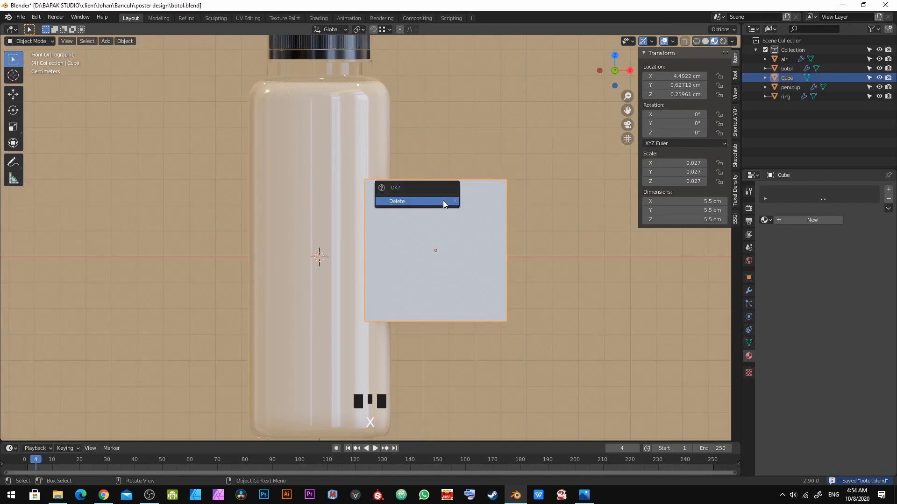
click(443, 201)
scroll(435, 206, down, 5)
scroll(376, 220, up, 5)
Step: Select the bottle's band of faces between its two loop cuts in face select mode, then leave Edit Mode
click(375, 214)
key(Tab)
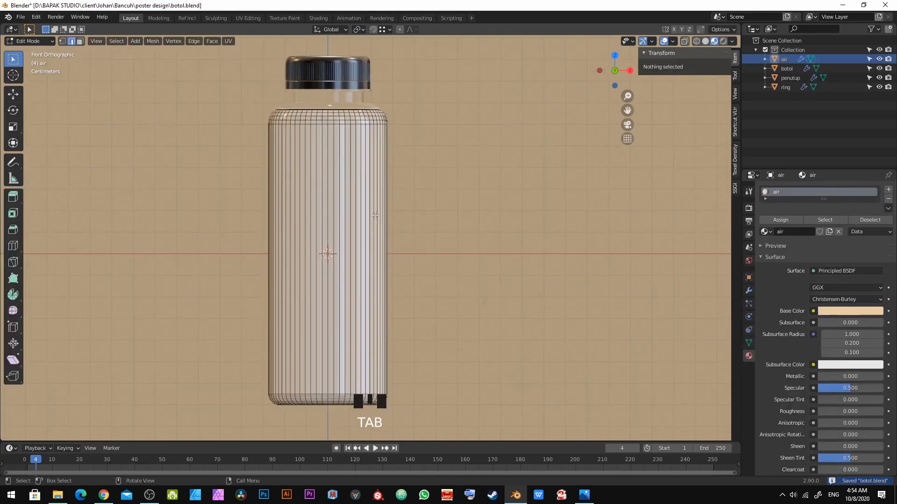
key(Tab)
click(376, 210)
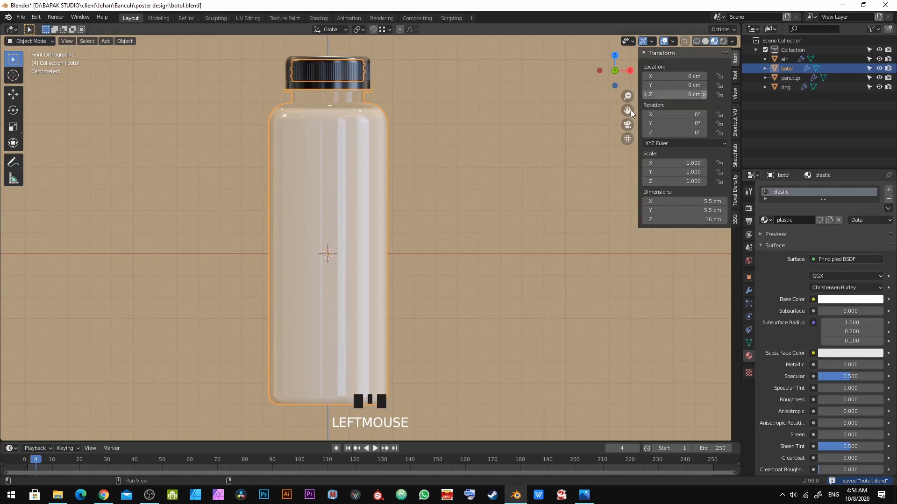
key(Tab)
key(3)
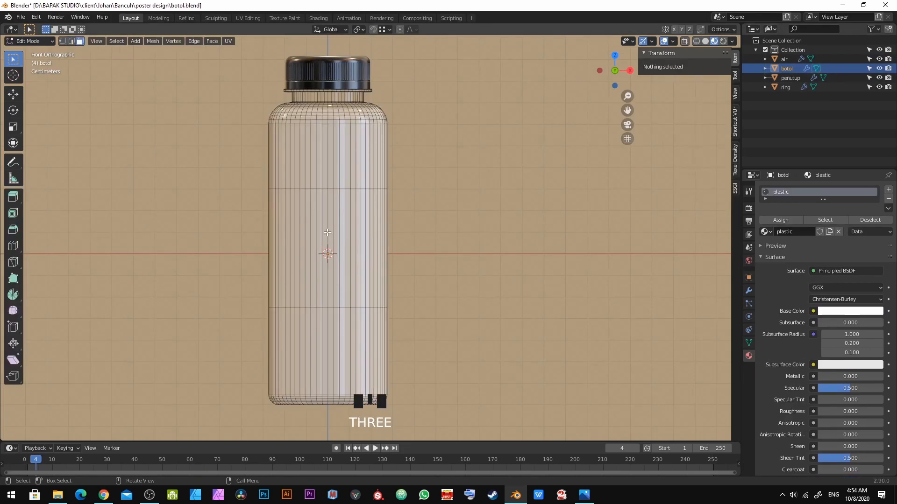
click(339, 217)
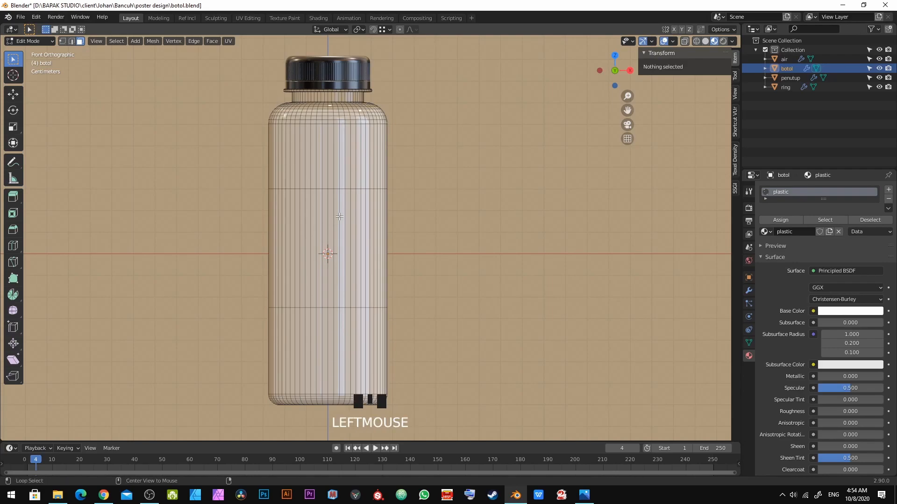
alt+click(339, 217)
scroll(316, 256, up, 3)
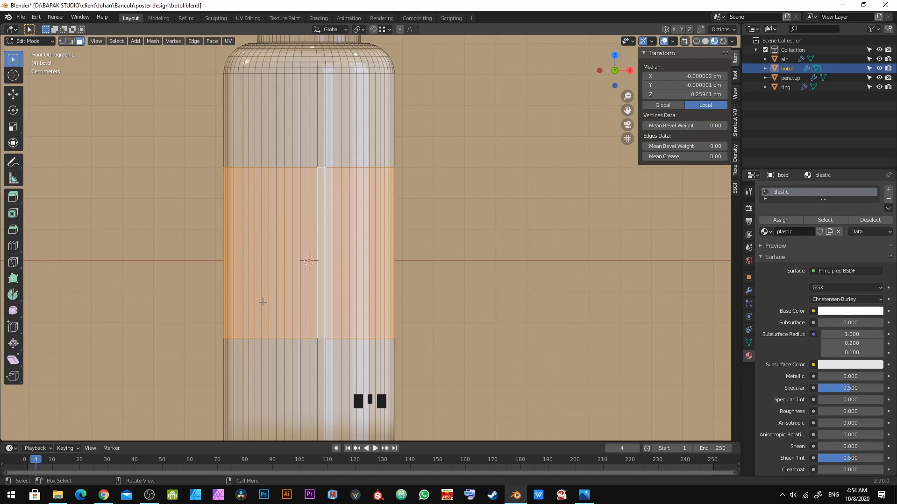
key(Tab)
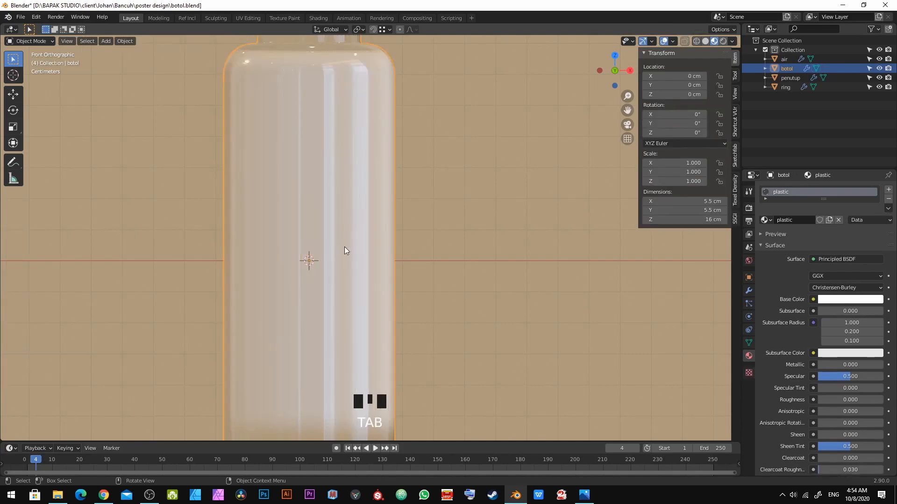
Step: Add a new cube at the bottle's centre and set its dimensions to 4 cm
scroll(431, 214, down, 5)
middle_drag(430, 215, 358, 302)
key(shift+a)
mouse_move(358, 305)
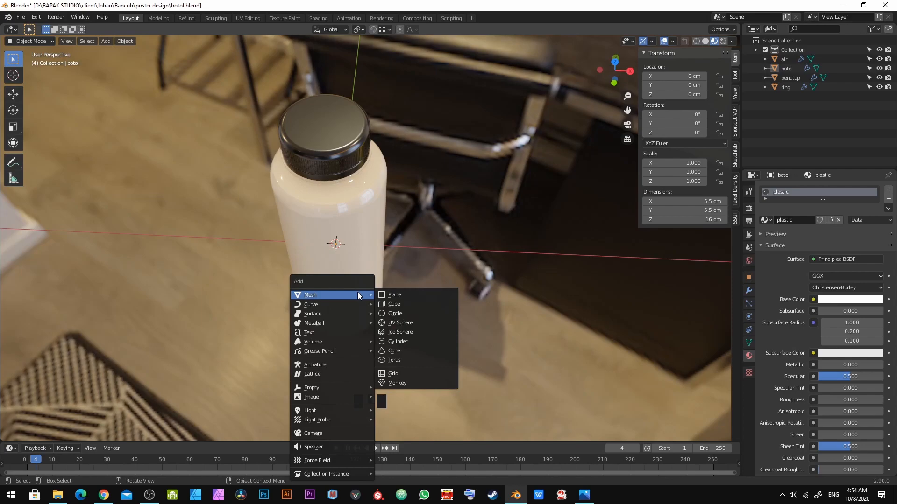
click(396, 304)
click(698, 202)
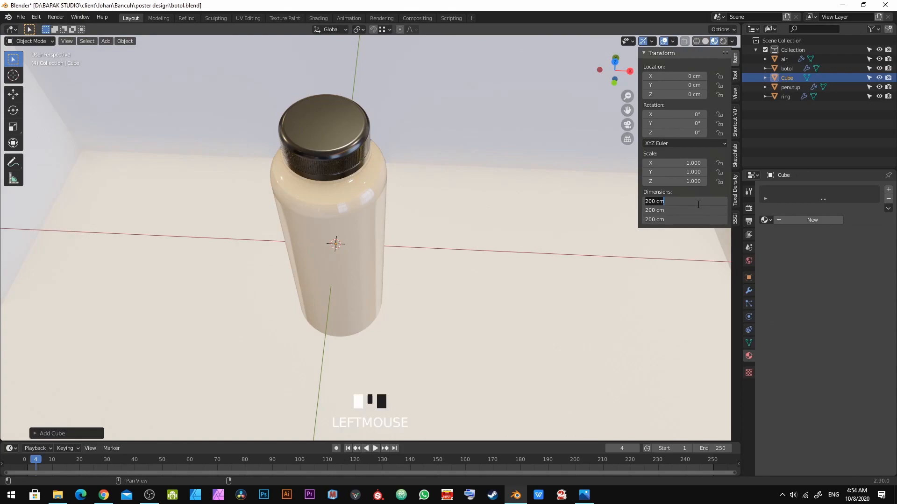
text(4)
key(KP_Enter)
scroll(340, 267, up, 2)
key(KP_7)
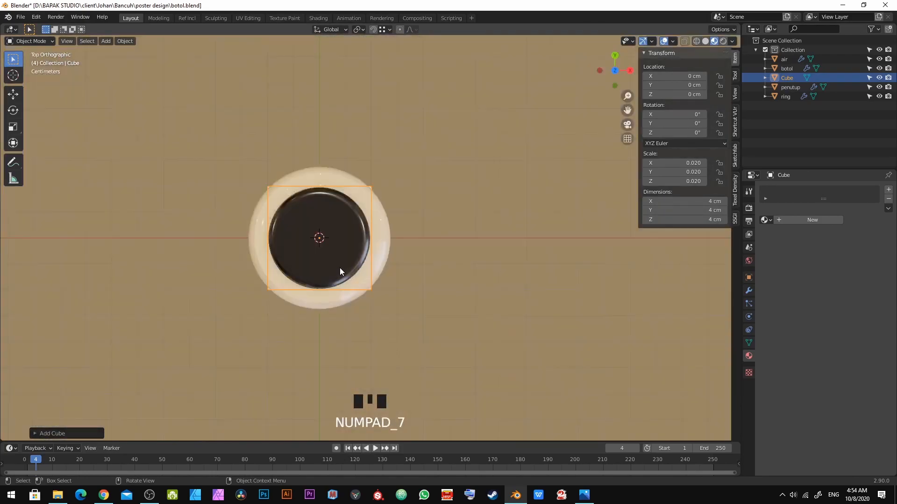
middle_drag(342, 276, 351, 173)
click(351, 172)
Step: Reselect the bottle's label band faces between the loop cuts using shortest-path selection in Edit Mode
key(Tab)
scroll(352, 180, up, 3)
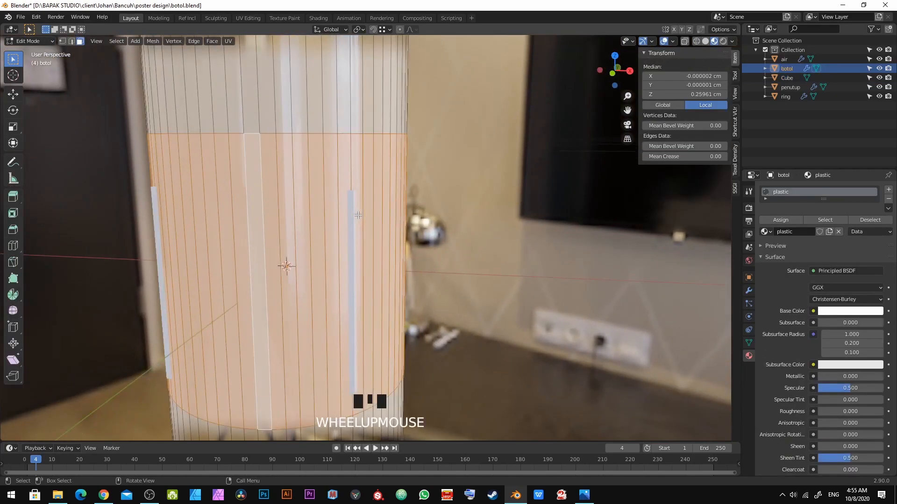
click(350, 176)
middle_drag(351, 177, 293, 244)
ctrl+click(219, 218)
key(a)
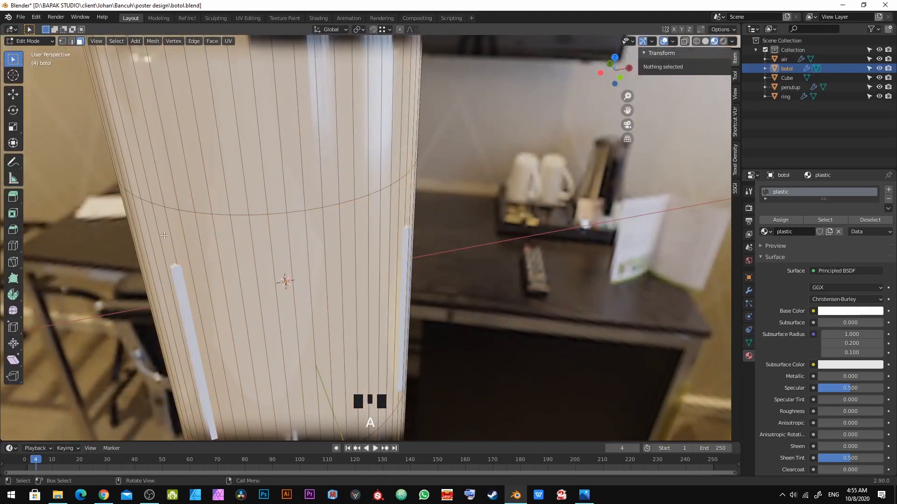
alt+click(165, 235)
middle_drag(279, 257, 261, 255)
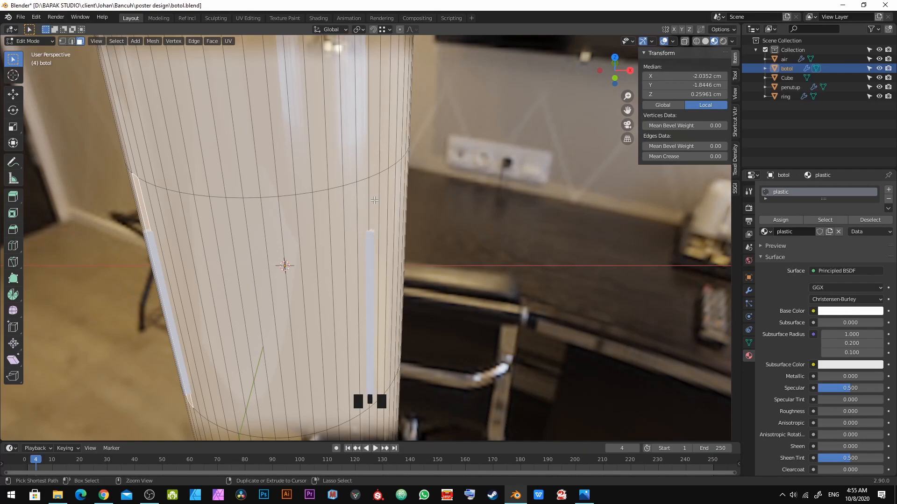
ctrl+click(375, 200)
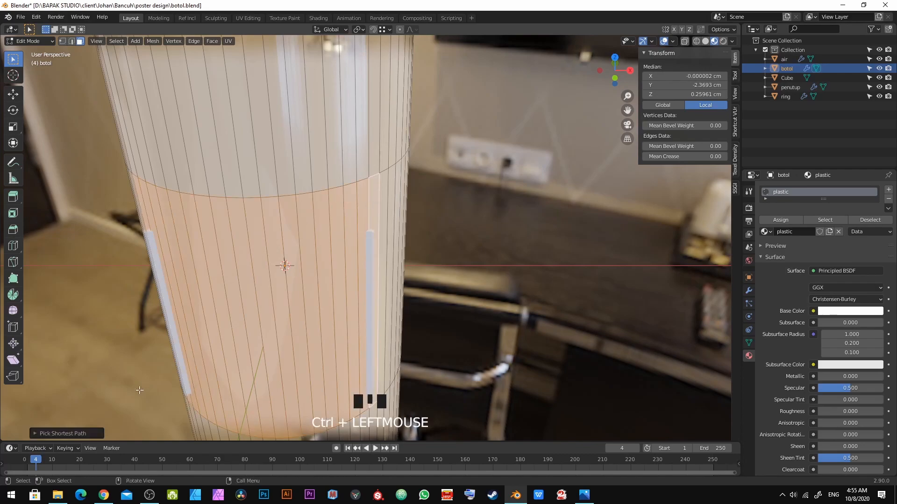
Step: Select the whole label band, duplicate it and offset the copy -0.01 cm along the Y axis, then leave Edit Mode
click(82, 434)
middle_drag(389, 241, 295, 255)
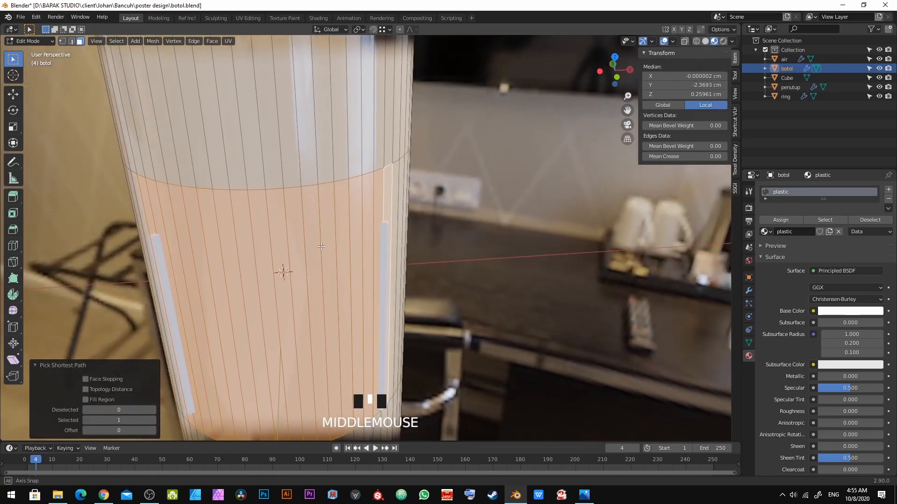
click(74, 365)
middle_drag(136, 333, 299, 236)
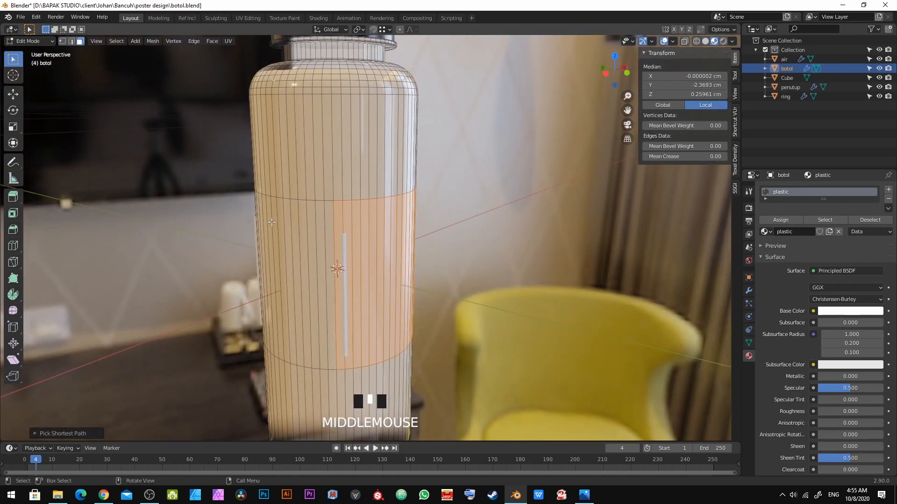
click(335, 217)
middle_drag(335, 217, 202, 251)
ctrl+click(305, 236)
scroll(303, 234, up, 3)
click(204, 229)
click(190, 233)
ctrl+click(298, 199)
middle_drag(298, 200, 402, 243)
key(shift+d)
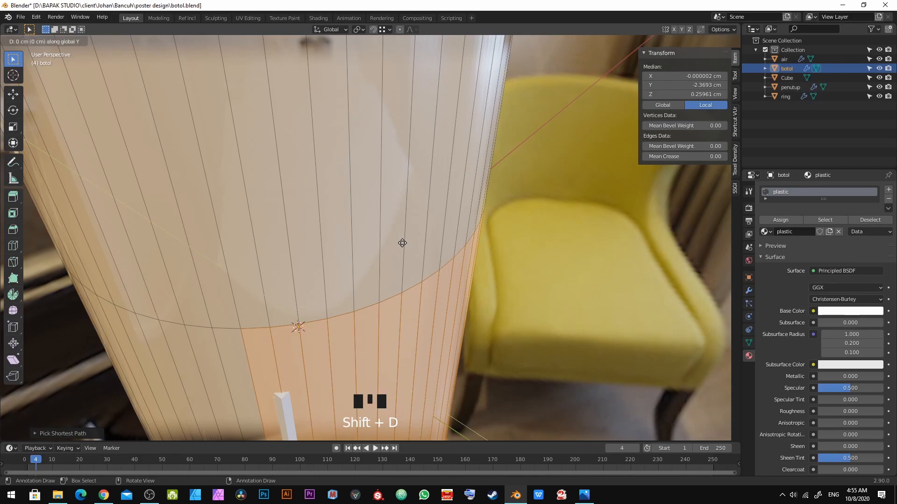
scroll(402, 243, down, 5)
key(y)
key(g)
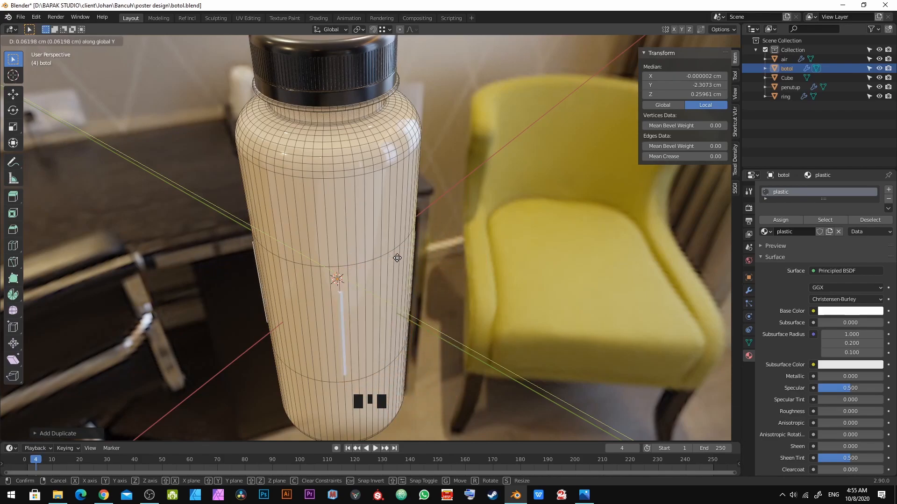
text(-.01)
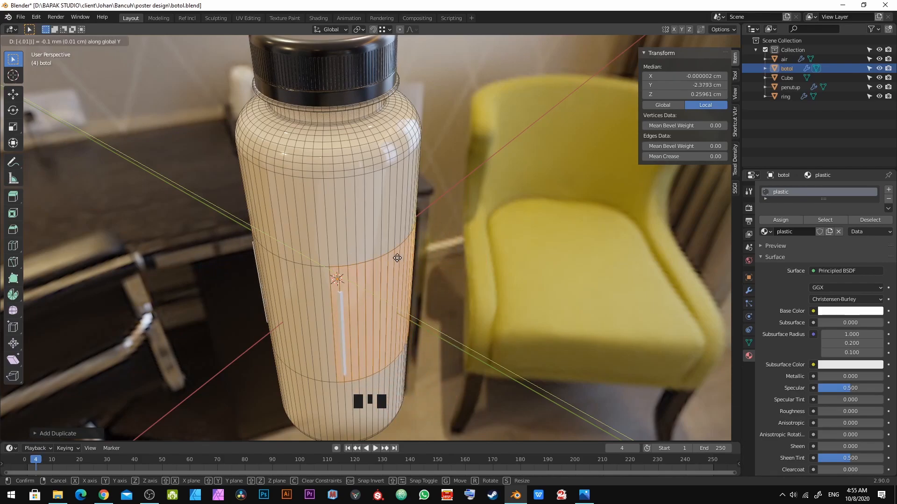
key(KP_Enter)
key(Tab)
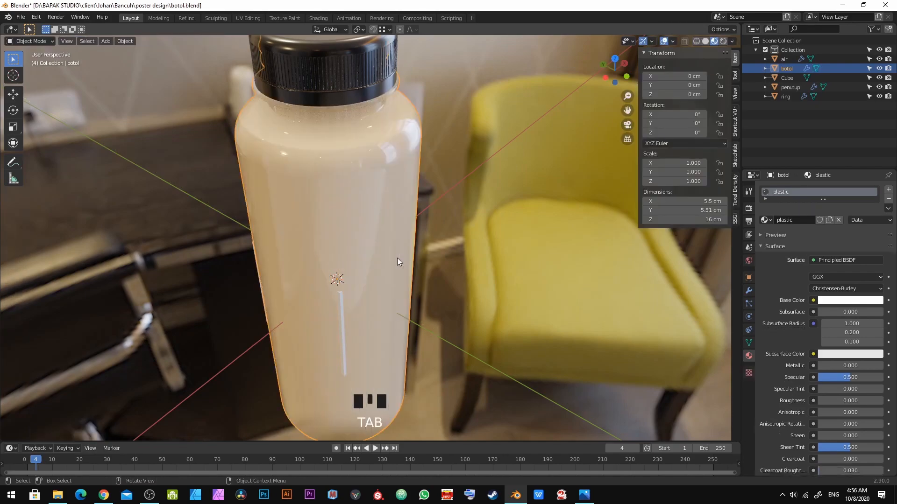
Step: Select the duplicated band's linked faces and separate them into their own object
scroll(398, 261, up, 3)
middle_drag(400, 263, 268, 292)
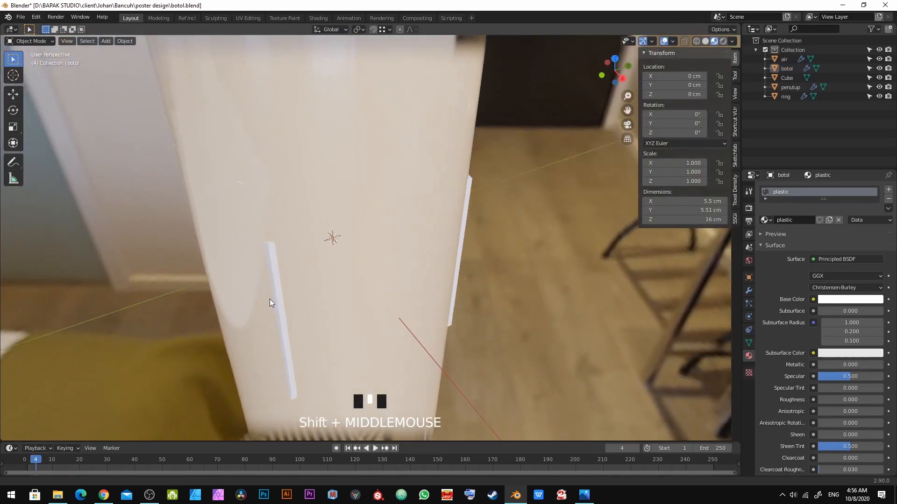
scroll(264, 292, up, 3)
click(307, 242)
middle_drag(307, 242, 344, 245)
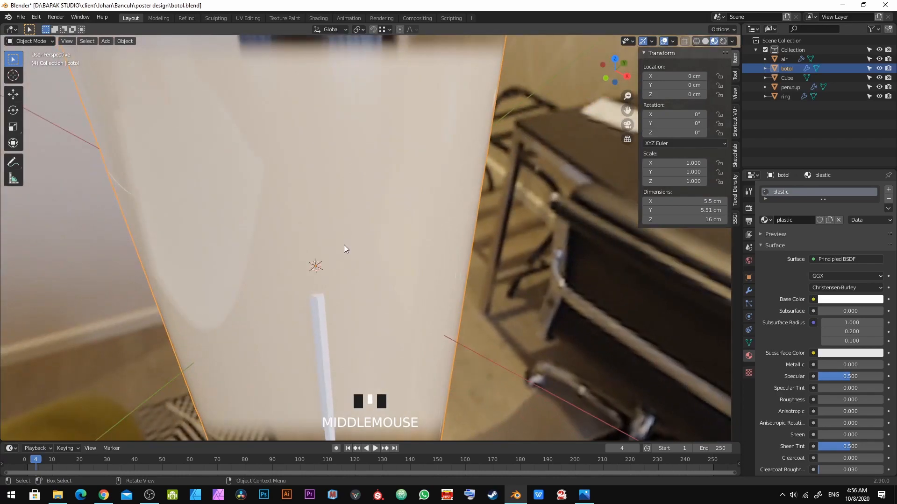
key(Tab)
click(250, 253)
click(250, 253)
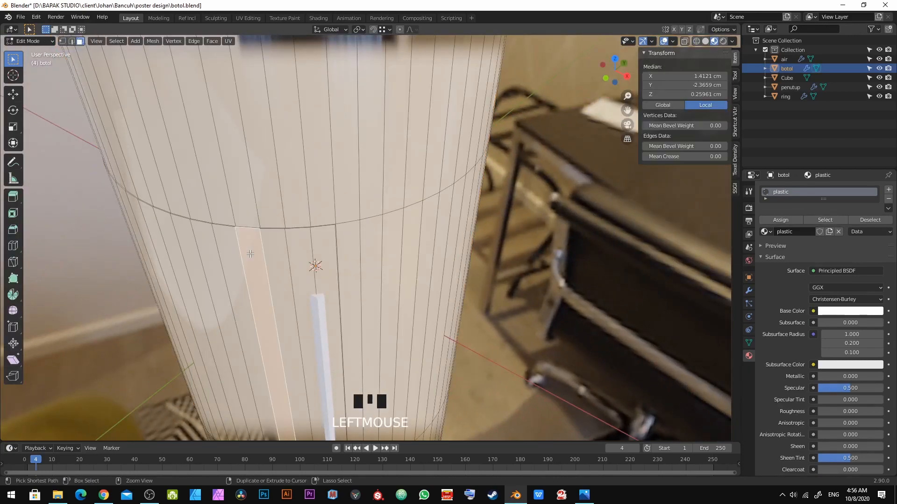
key(ctrl+l)
scroll(251, 254, down, 4)
middle_drag(251, 253, 379, 248)
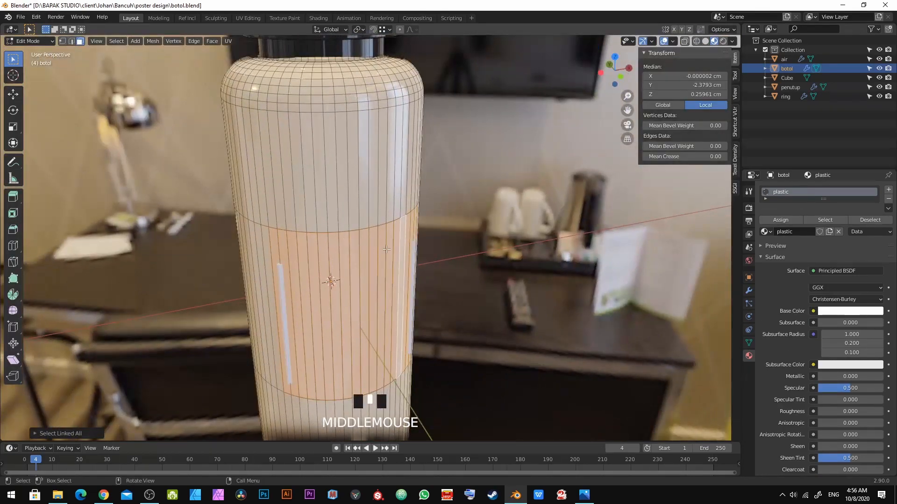
middle_drag(298, 265, 377, 279)
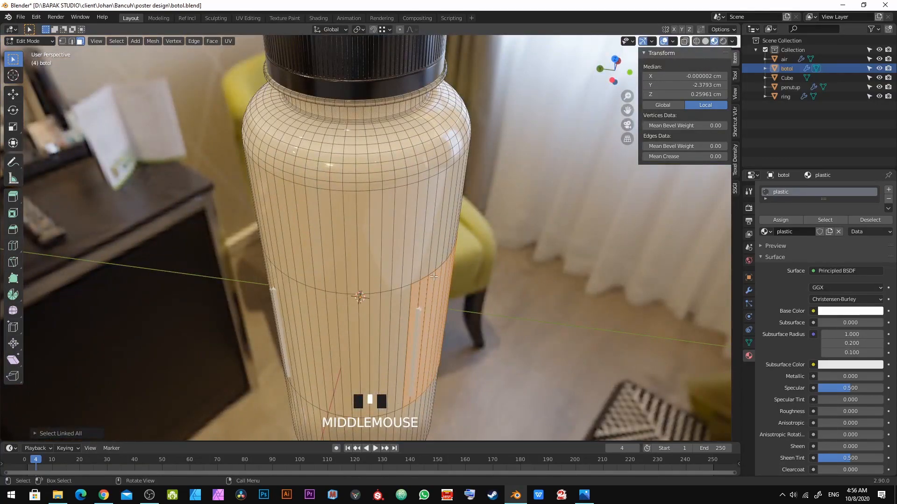
key(p)
key(Return)
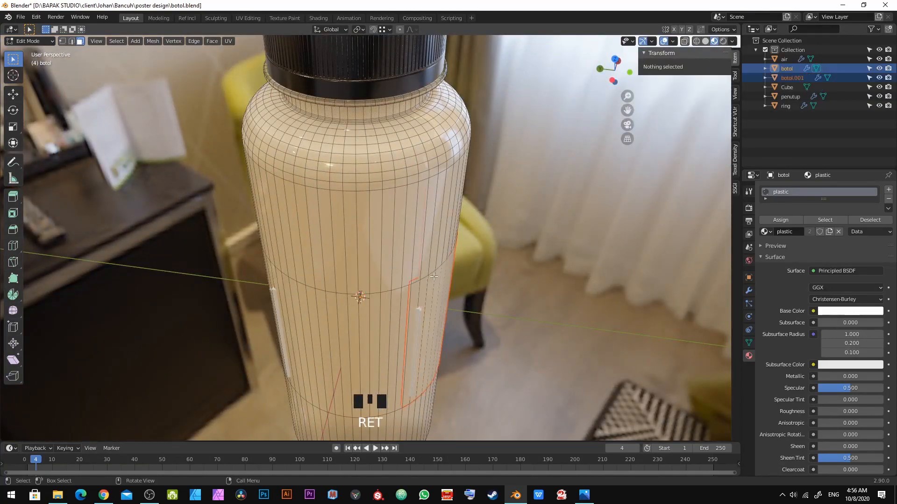
Step: Select the two loop cuts around the bottle body in edge mode and dissolve them, then leave Edit Mode
key(Tab)
key(a)
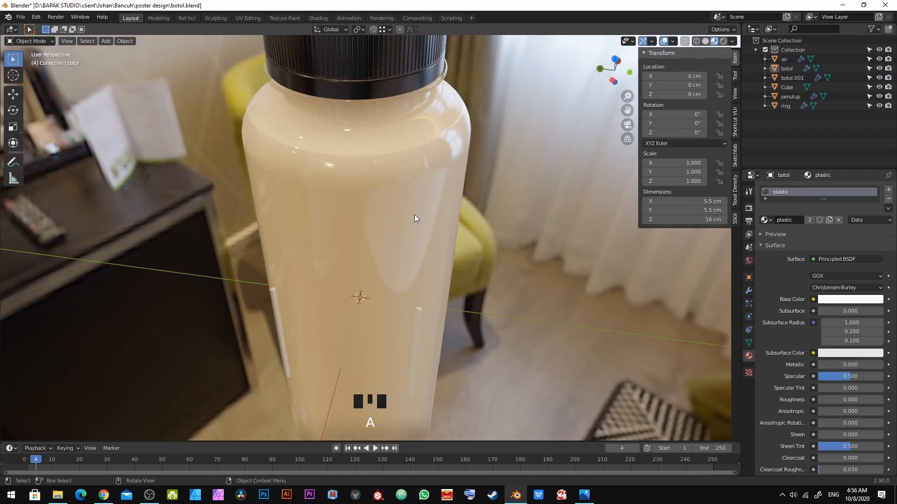
click(414, 214)
key(Tab)
middle_drag(316, 290, 401, 224)
key(2)
alt+click(401, 217)
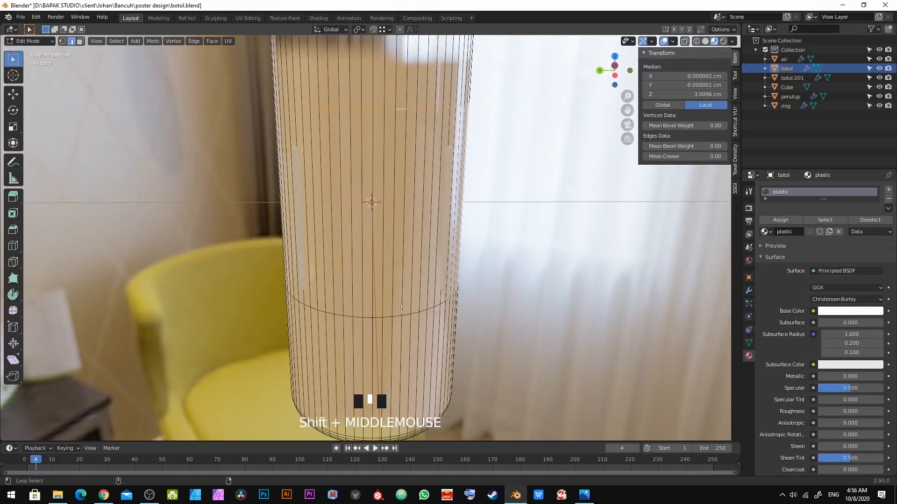
alt+shift+click(404, 316)
key(a)
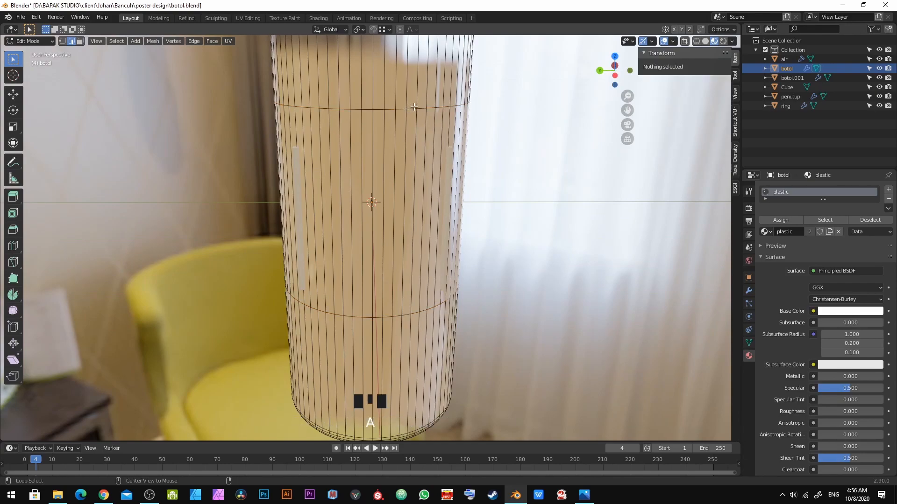
alt+click(412, 107)
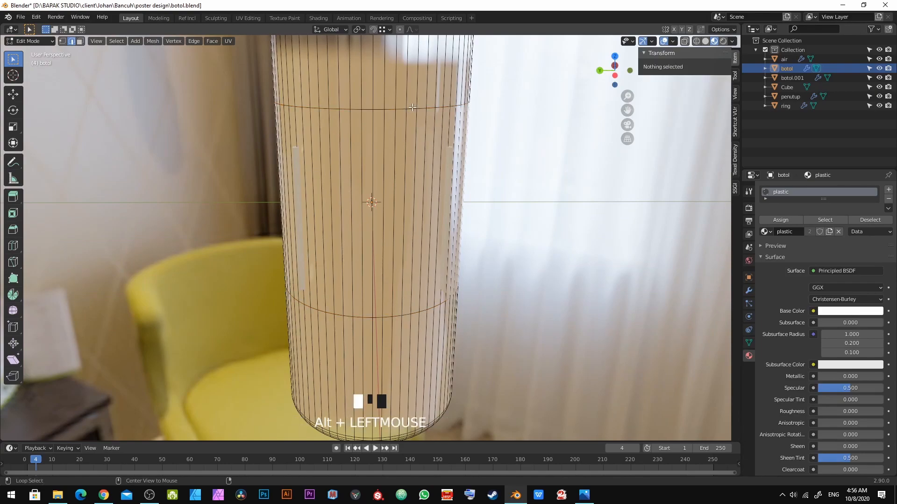
alt+shift+click(409, 316)
middle_drag(409, 316, 416, 345)
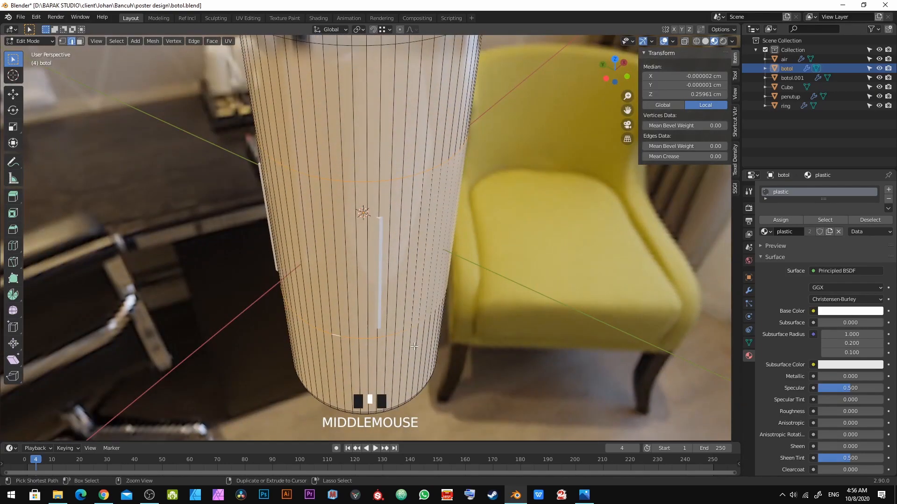
key(ctrl+x)
key(Tab)
Step: Select the separated band object and save the file
click(416, 270)
middle_drag(417, 272, 394, 303)
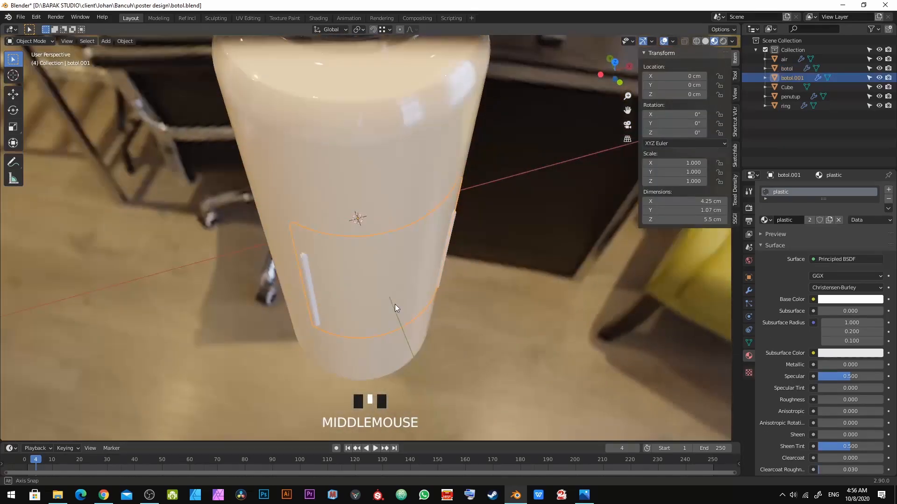
key(ctrl+s)
Step: Delete the 4 cm helper cube
click(308, 276)
key(x)
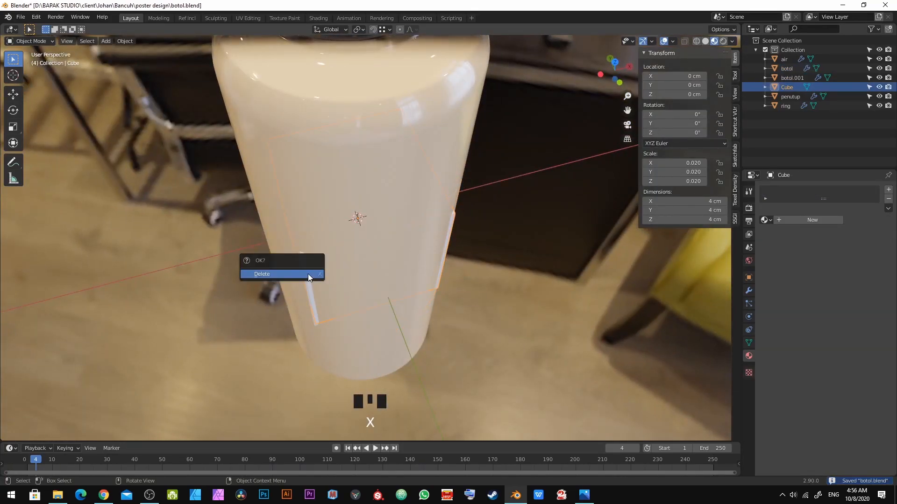
click(307, 274)
Step: Rename the separated band object to sticker
click(390, 262)
double_click(811, 77)
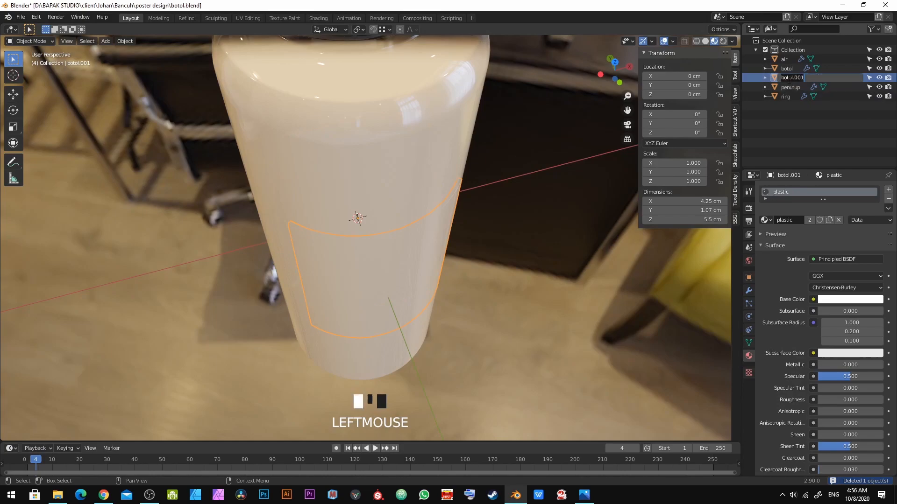
text(sticker)
key(Return)
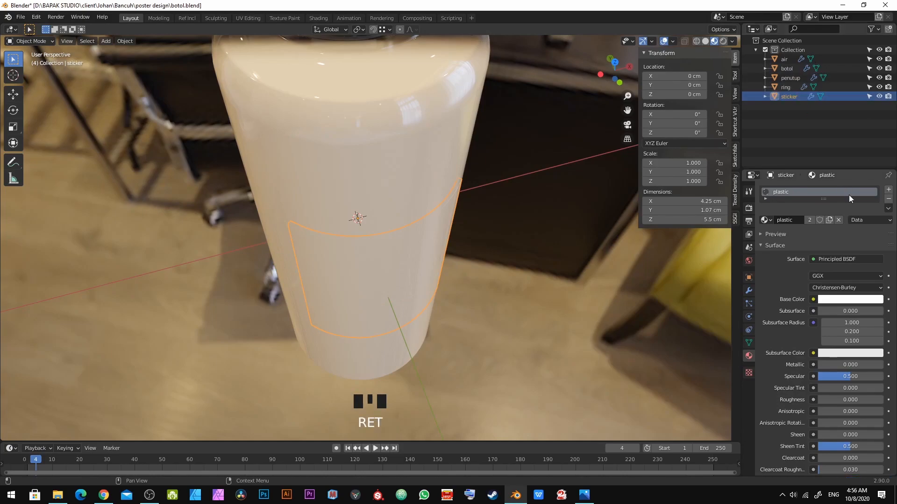
Step: Remove the sticker's plastic material slot and give it a new material named sticker
scroll(847, 193, up, 1)
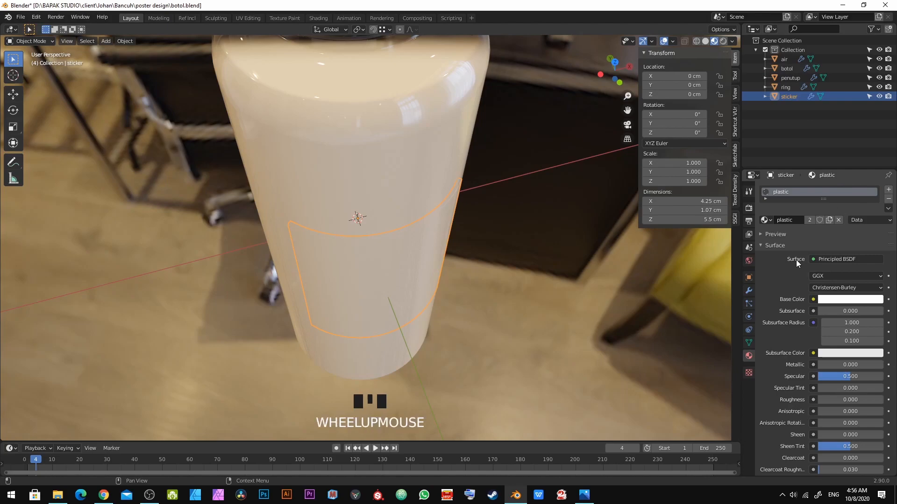
click(888, 202)
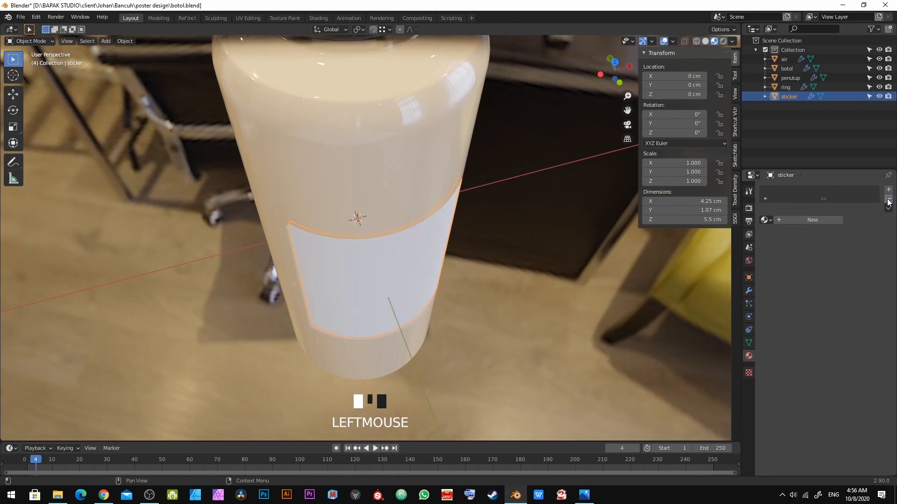
click(796, 217)
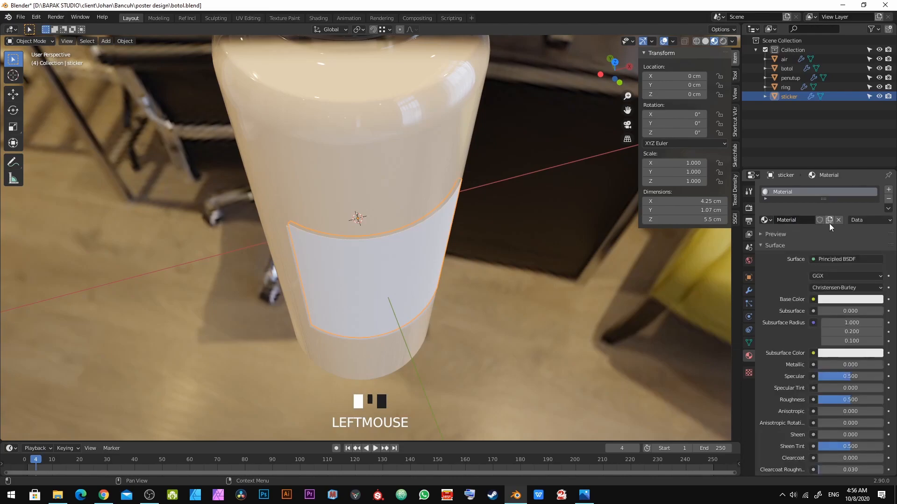
double_click(786, 219)
text(sticker)
key(Return)
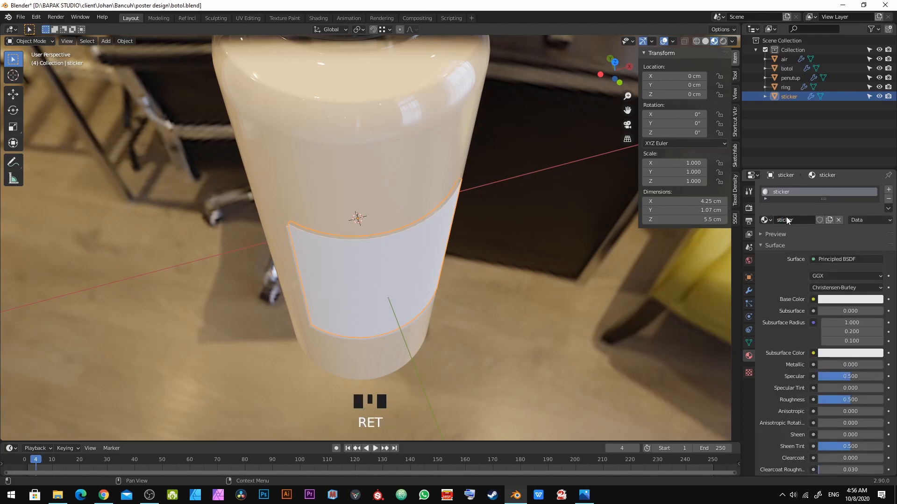
key(alt+Tab)
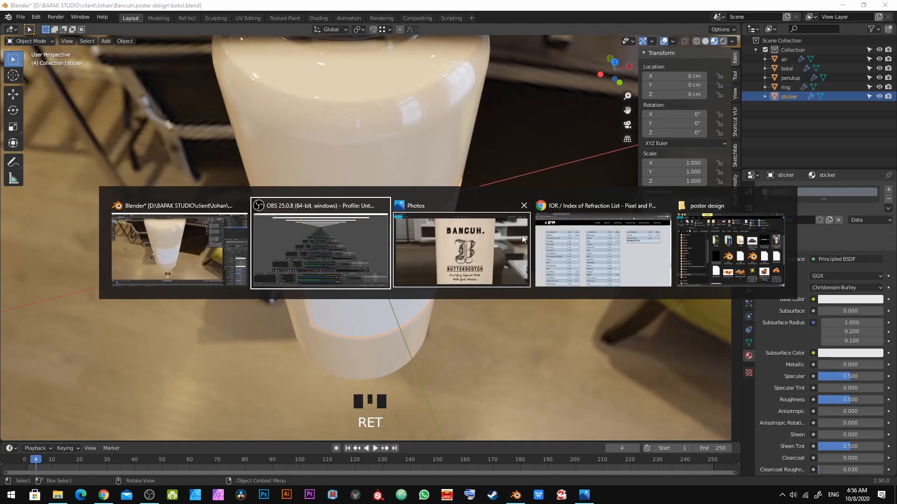
key(Escape)
Step: Switch to the Shading workspace
key(alt+a)
middle_drag(337, 55, 339, 229)
scroll(385, 195, up, 3)
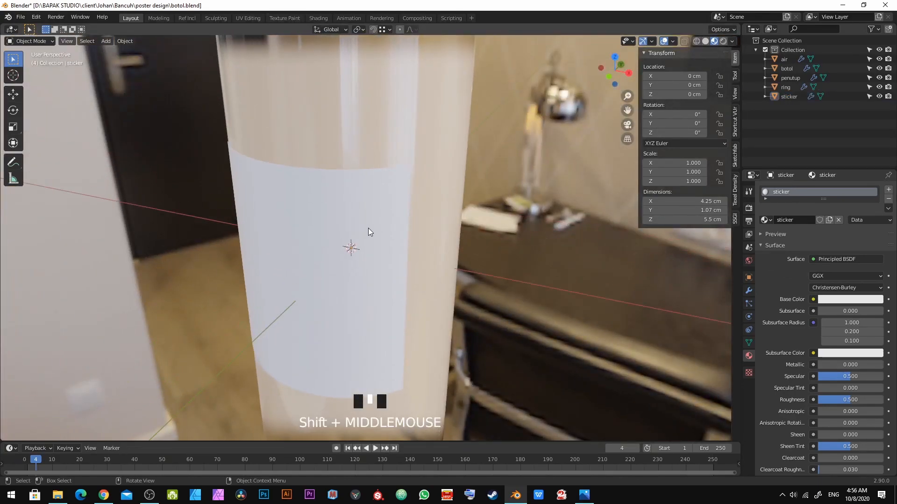
scroll(368, 227, down, 5)
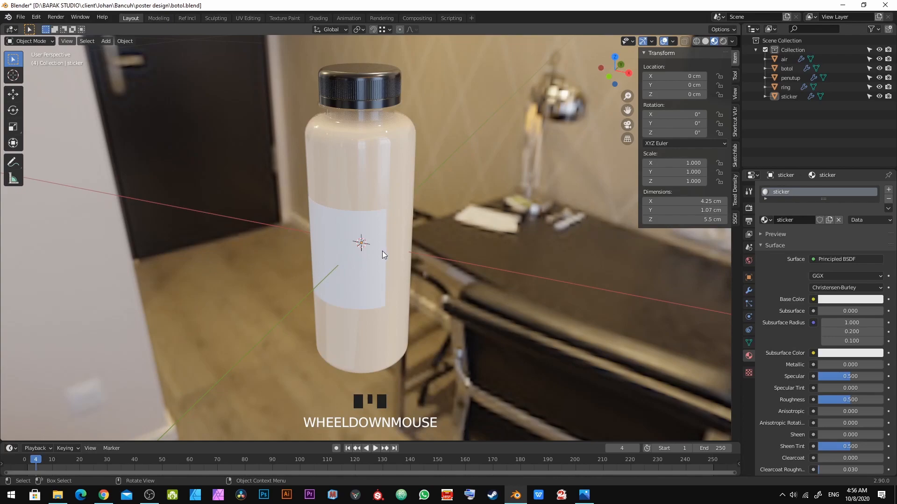
click(324, 18)
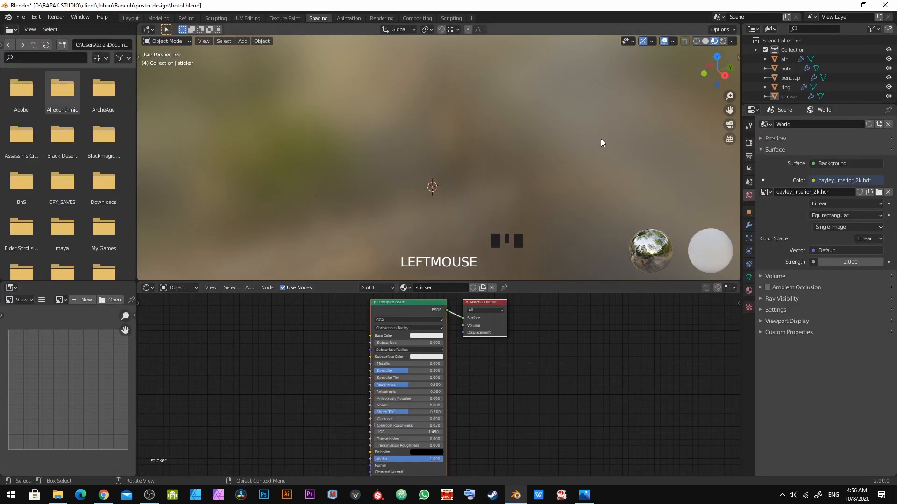
Step: Reframe the viewport on the bottle from the side and select the sticker object
scroll(481, 202, up, 1)
key(a)
key(alt+a)
drag(390, 132, 524, 234)
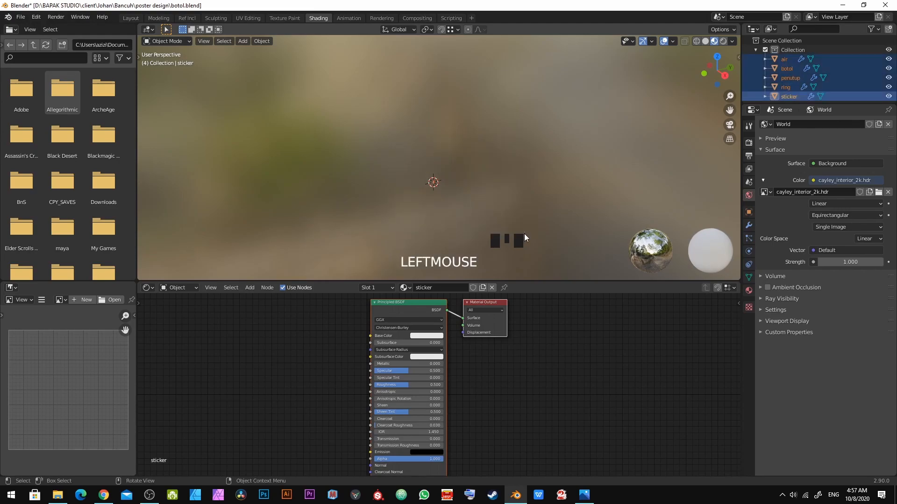
key(grave)
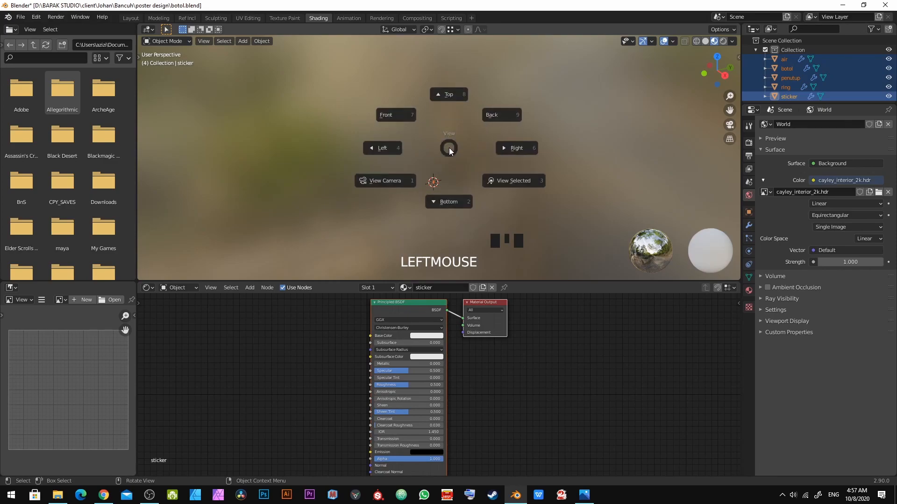
click(534, 192)
middle_drag(534, 192, 445, 170)
key(alt+a)
click(443, 171)
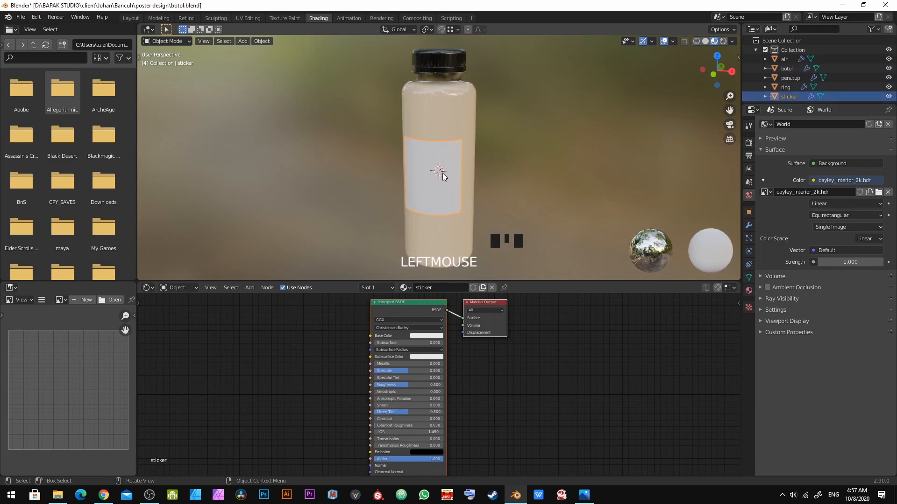
Step: Zoom the node editor in on the sticker material's Principled BSDF node
scroll(446, 196, up, 3)
middle_drag(363, 335, 498, 356)
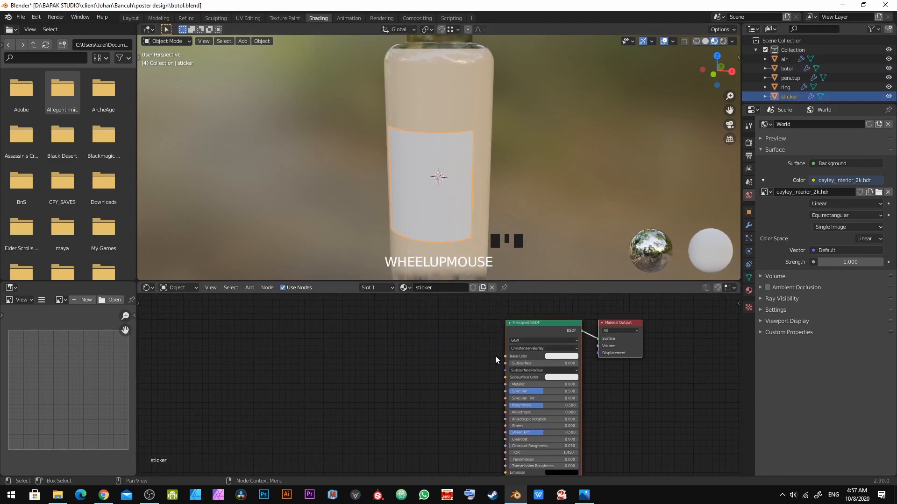
scroll(494, 347, up, 6)
middle_drag(547, 343, 464, 345)
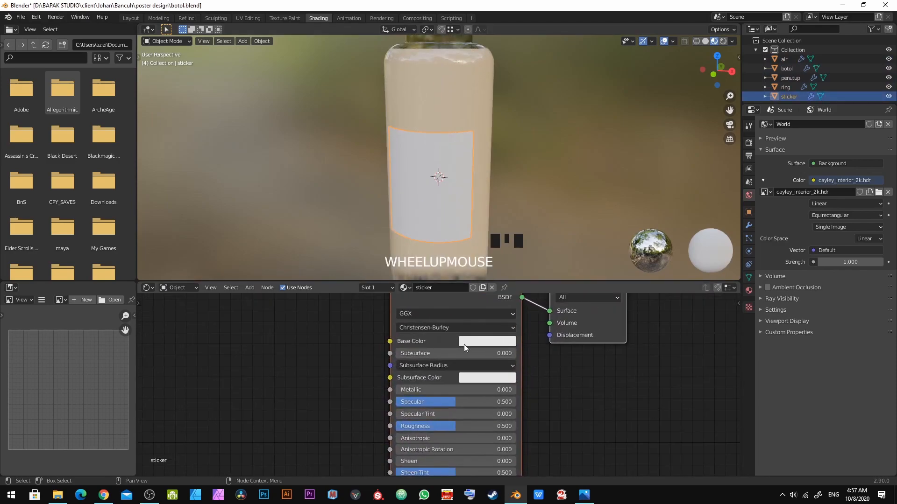
click(490, 341)
middle_drag(231, 335, 435, 338)
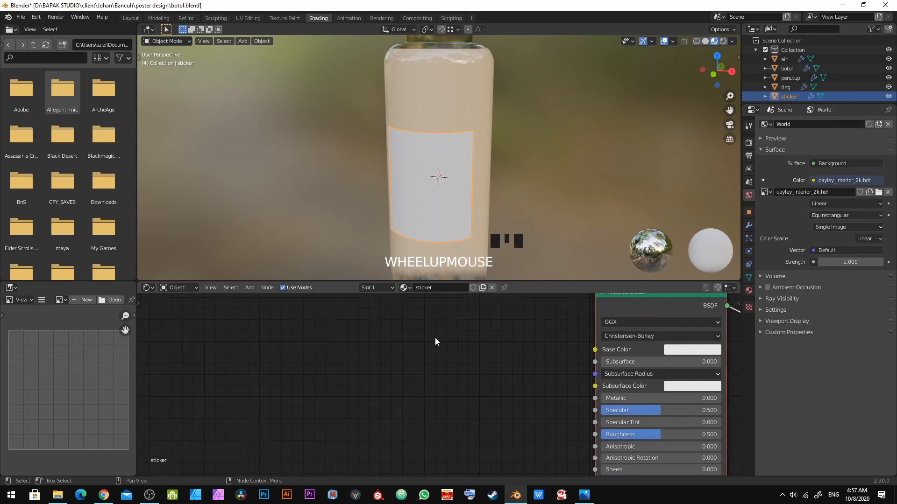
Step: Add an Image Texture node to the sticker material and load bancuhstickerFinalprint (2).png into it
key(shift+a)
key(shift+a)
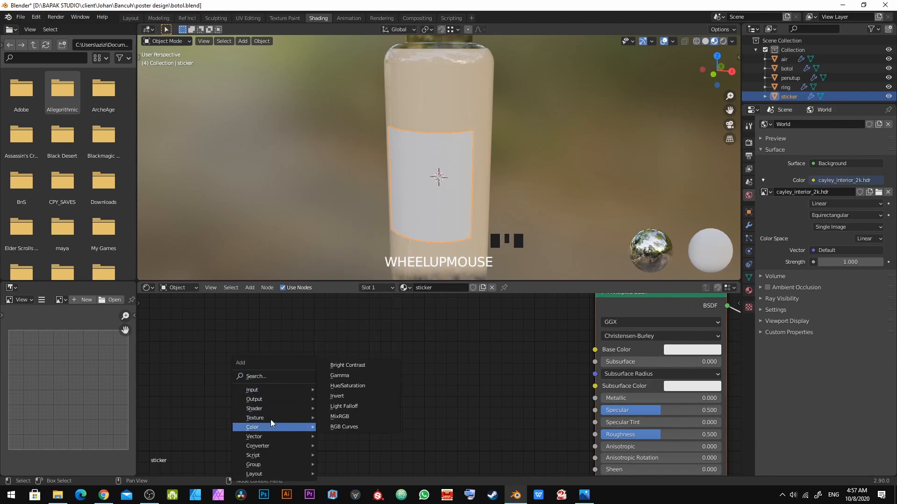
mouse_move(257, 417)
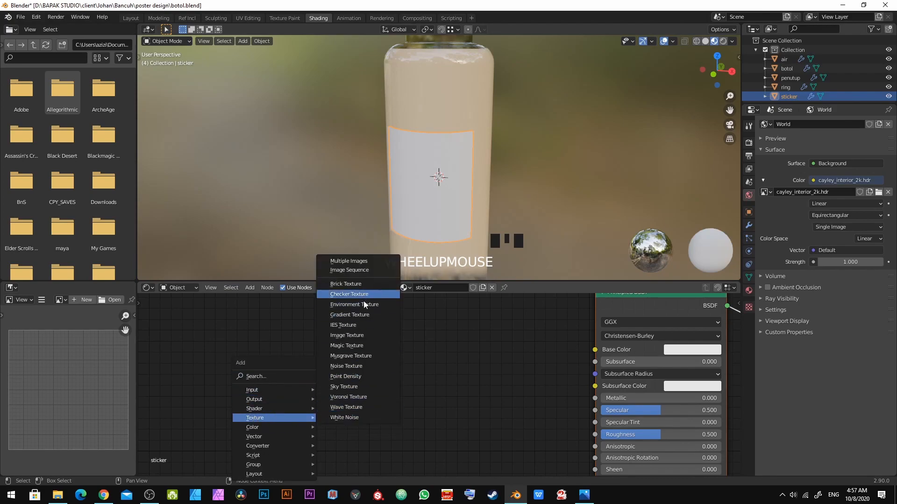
click(366, 336)
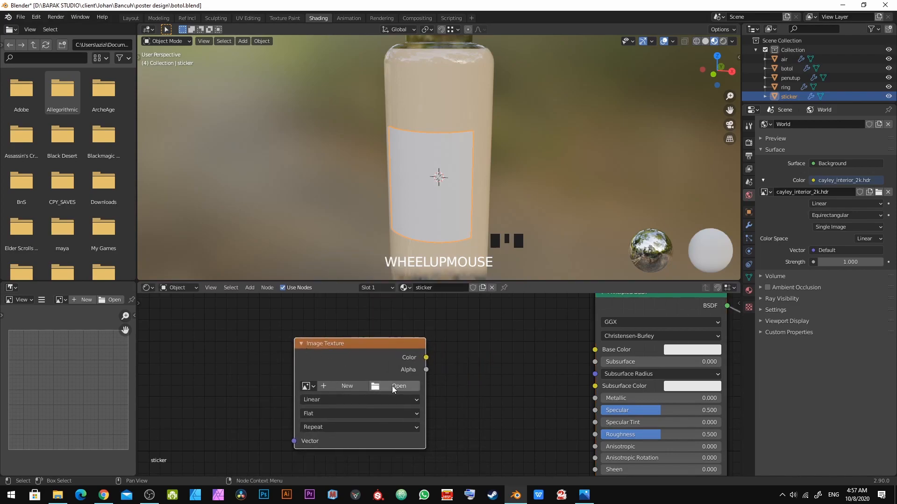
click(393, 387)
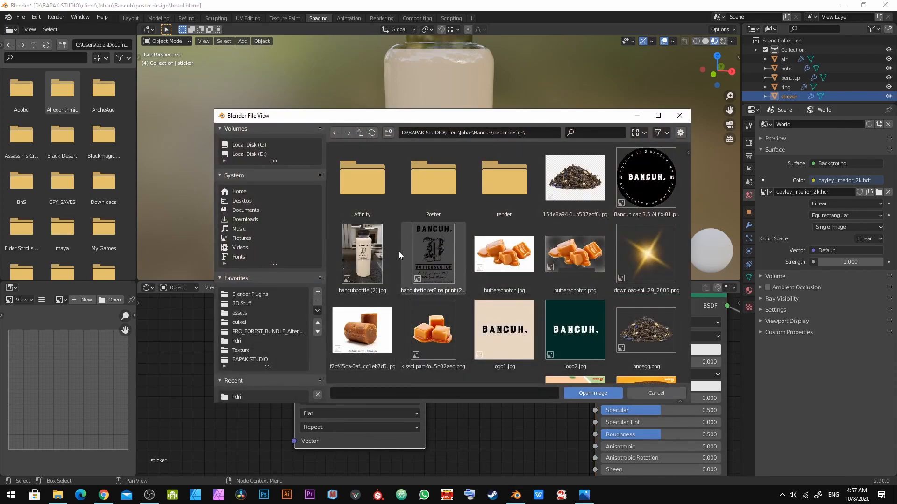
double_click(427, 264)
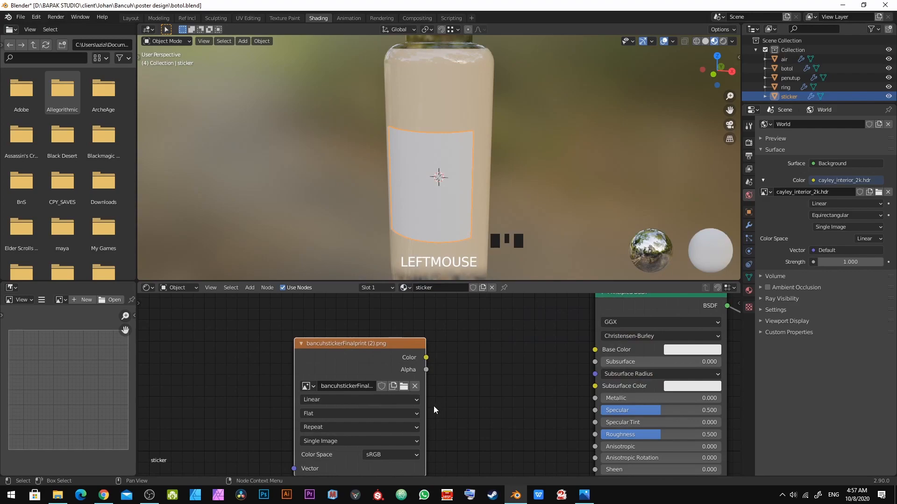
Step: Connect the image texture's Color to the Principled BSDF's Base Color and its Alpha to the BSDF's Alpha
drag(425, 357, 595, 350)
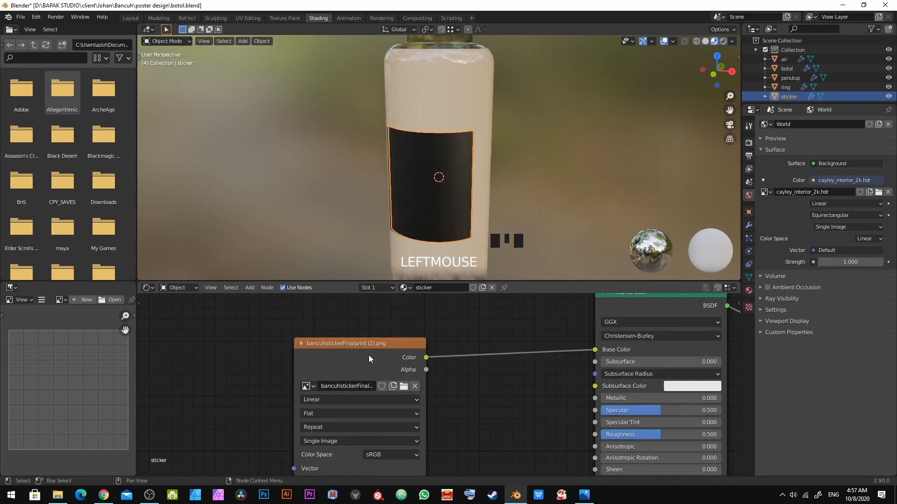
scroll(469, 192, up, 2)
key(a)
scroll(422, 379, down, 3)
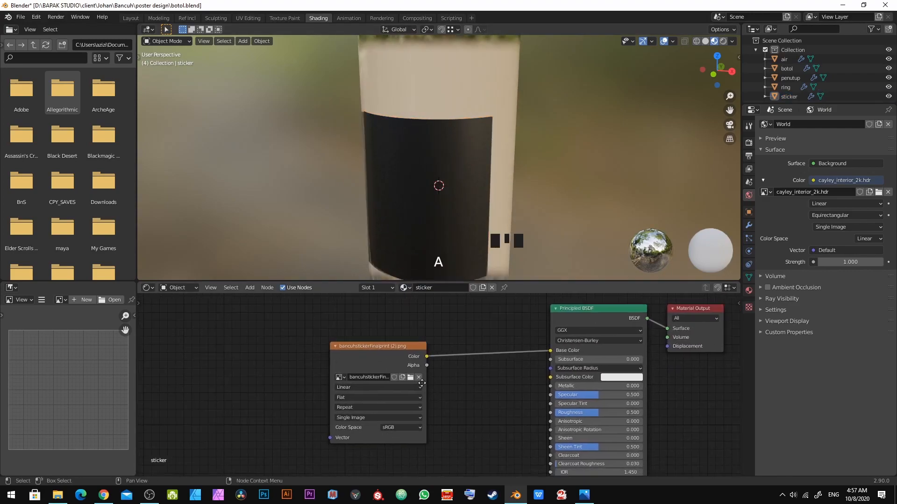
drag(359, 319, 301, 317)
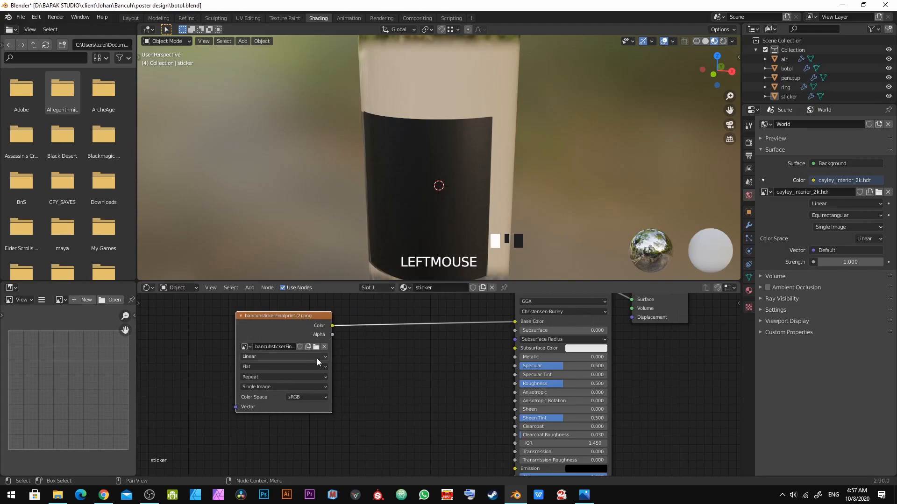
middle_drag(317, 359, 243, 346)
drag(259, 317, 441, 459)
Step: Save the blend file
middle_drag(419, 233, 476, 201)
scroll(469, 196, down, 2)
key(ctrl+s)
mouse_move(424, 230)
middle_down()
mouse_move(466, 199)
mouse_move(439, 227)
middle_up()
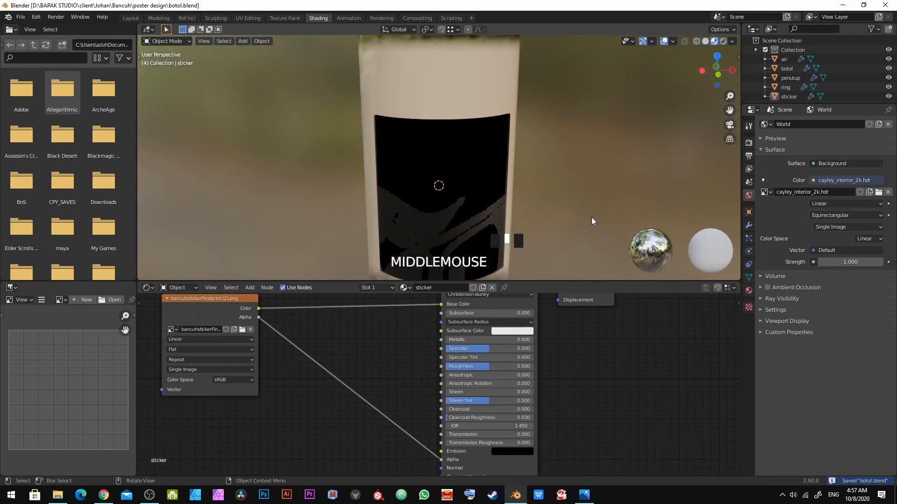
Step: Switch the scene's render engine from Cycles to Eevee
click(749, 142)
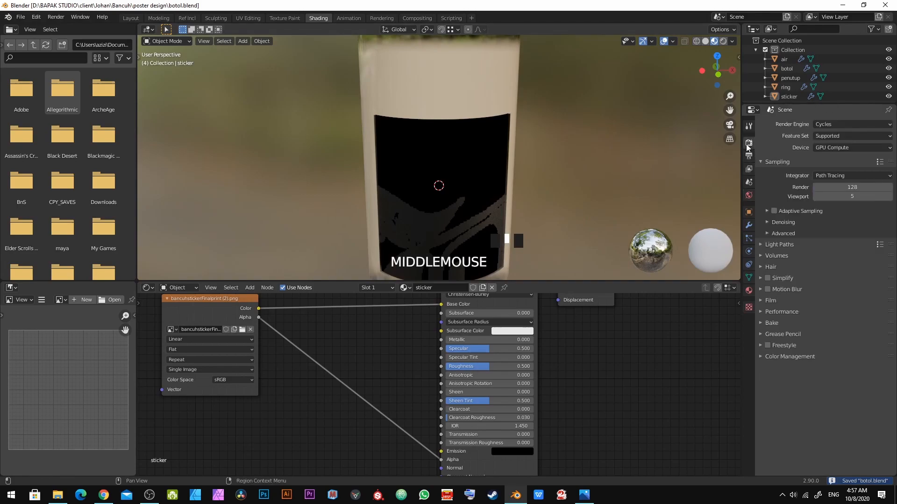
click(827, 125)
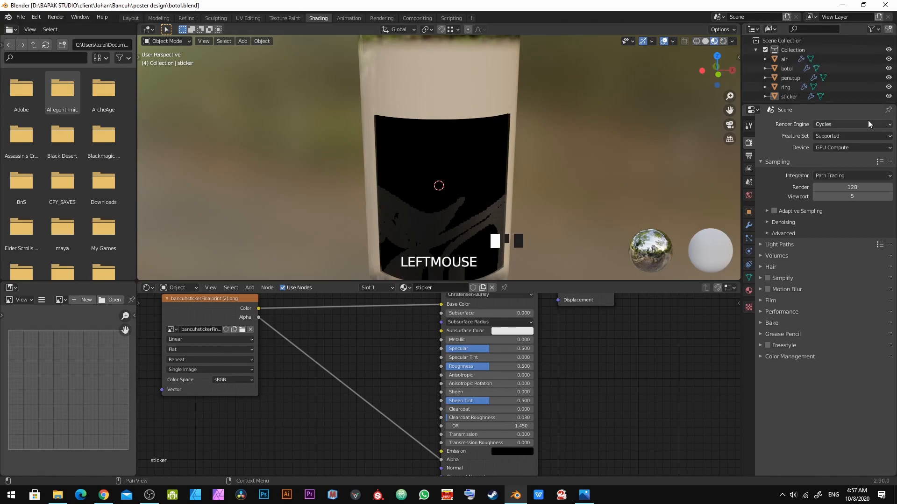
click(823, 124)
click(825, 135)
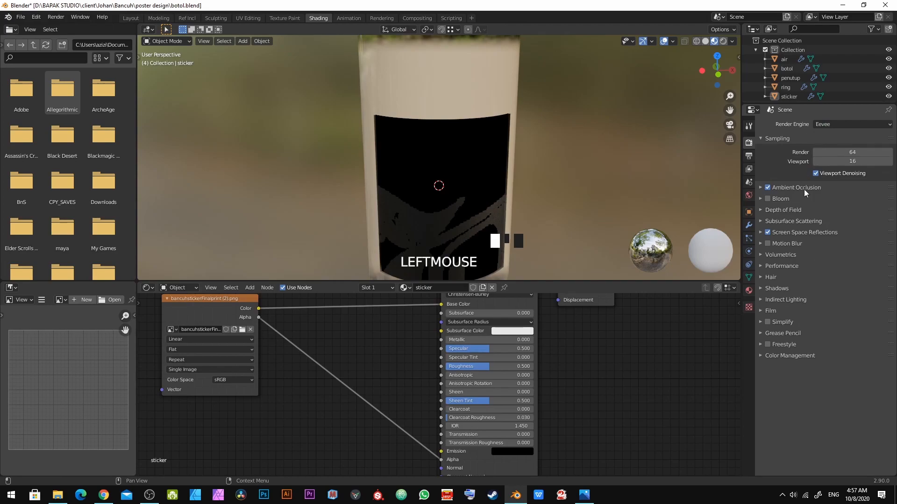
Step: Set the sticker material's blend mode to Alpha Clip
click(750, 292)
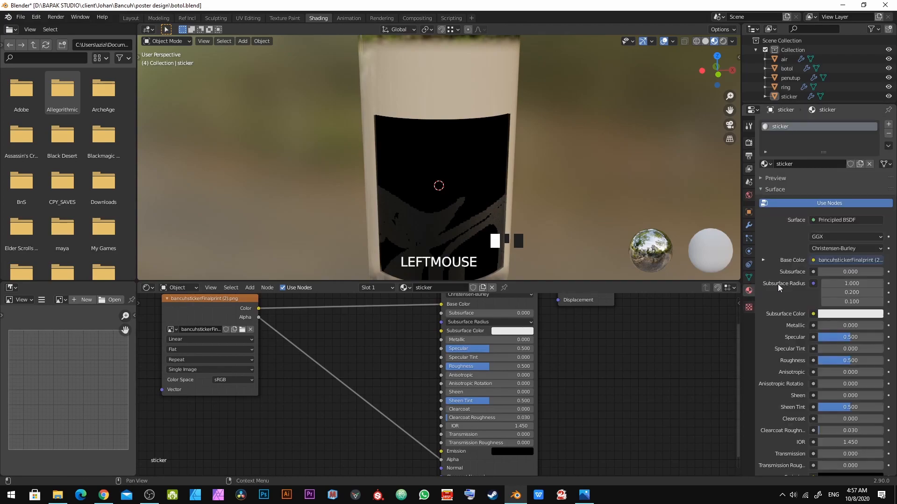
scroll(766, 397, down, 8)
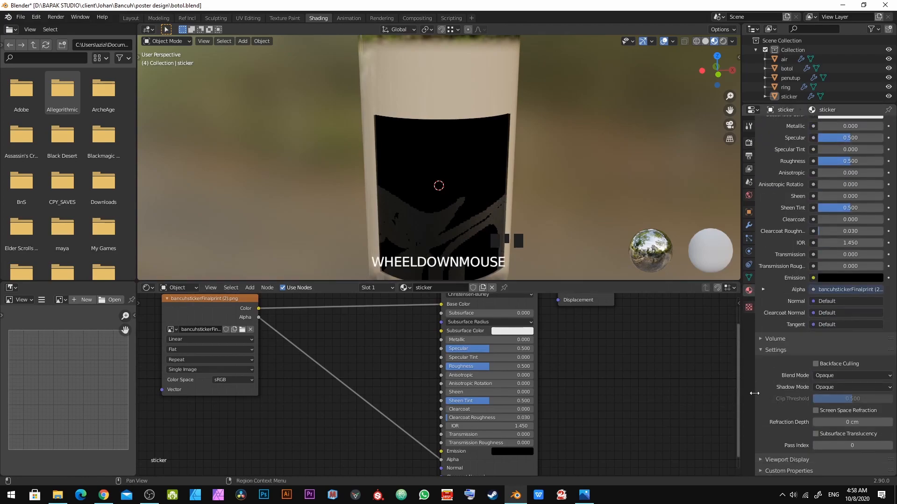
click(820, 376)
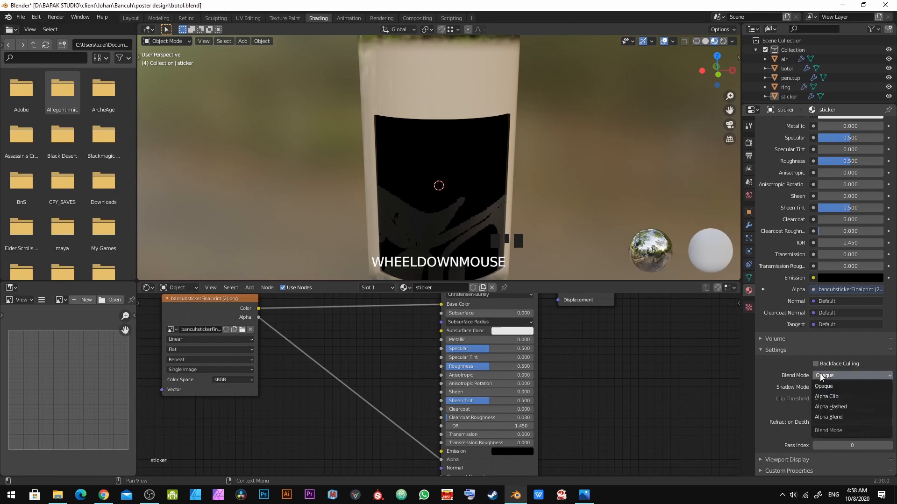
click(826, 396)
Step: Set the sticker material's shadow mode to None
scroll(475, 231, down, 1)
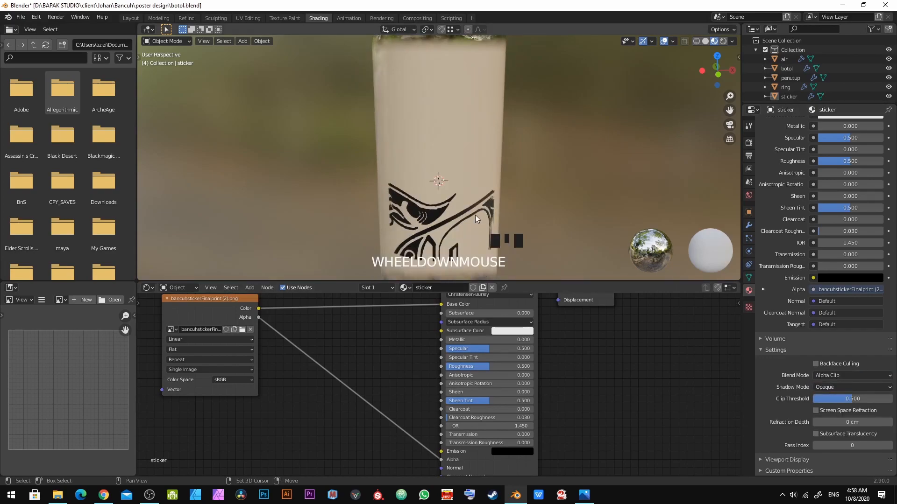
scroll(475, 168, up, 6)
scroll(474, 168, down, 2)
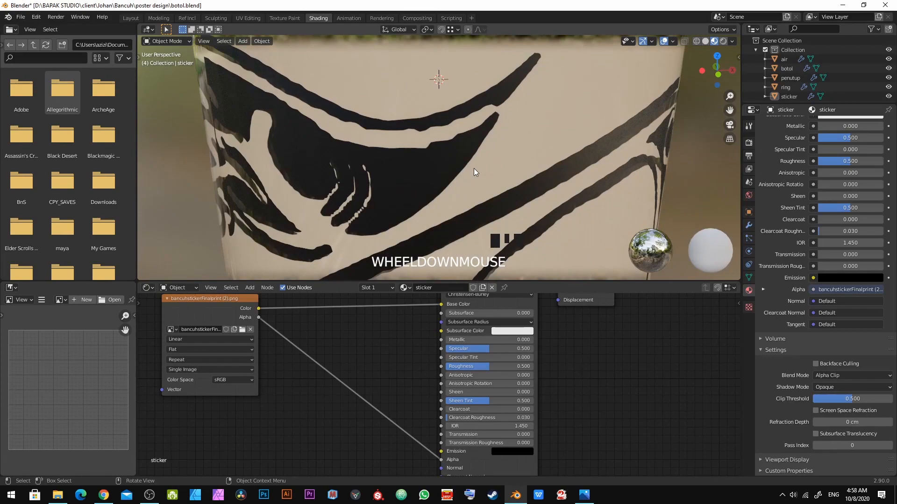
middle_drag(422, 243, 467, 225)
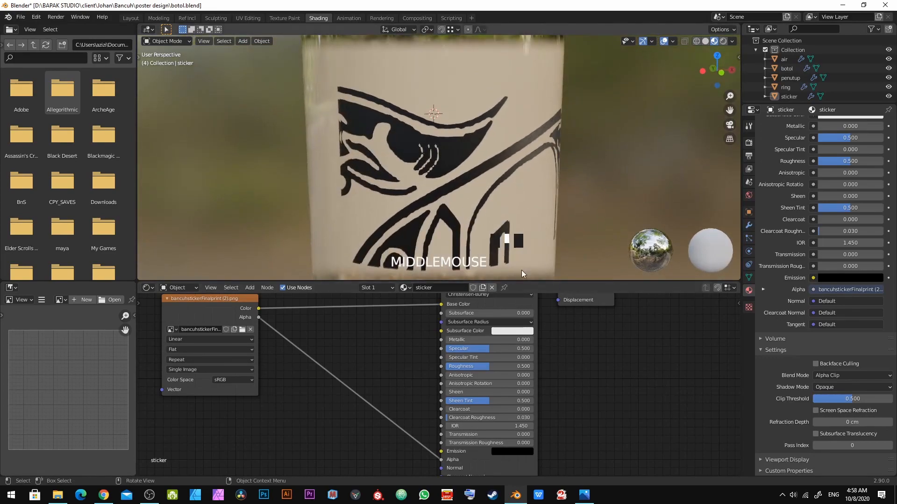
click(828, 387)
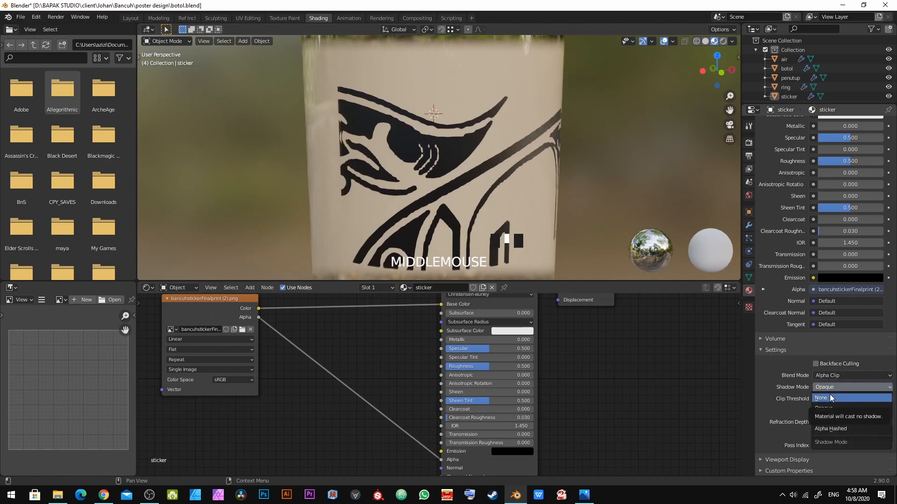
click(829, 394)
Step: Select the sticker object and switch to the UV Editing workspace
middle_drag(475, 203, 476, 232)
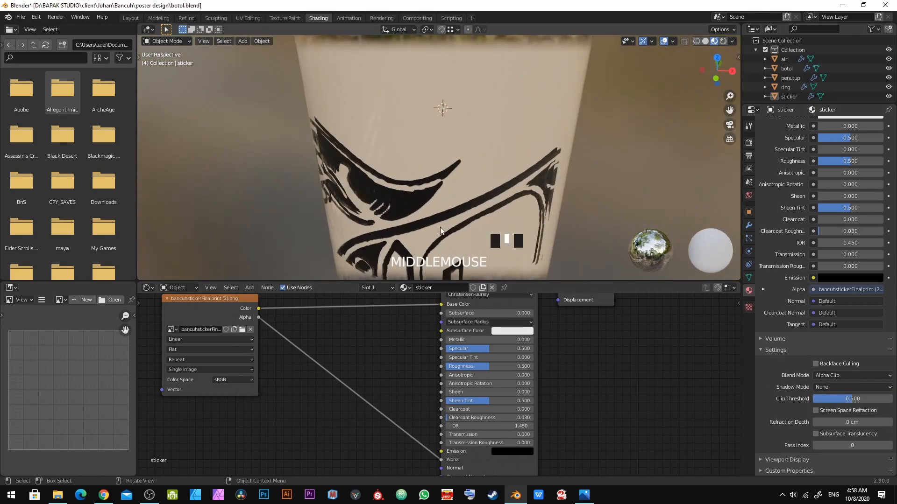
click(414, 195)
scroll(414, 195, down, 3)
shift+middle_drag(453, 167, 402, 180)
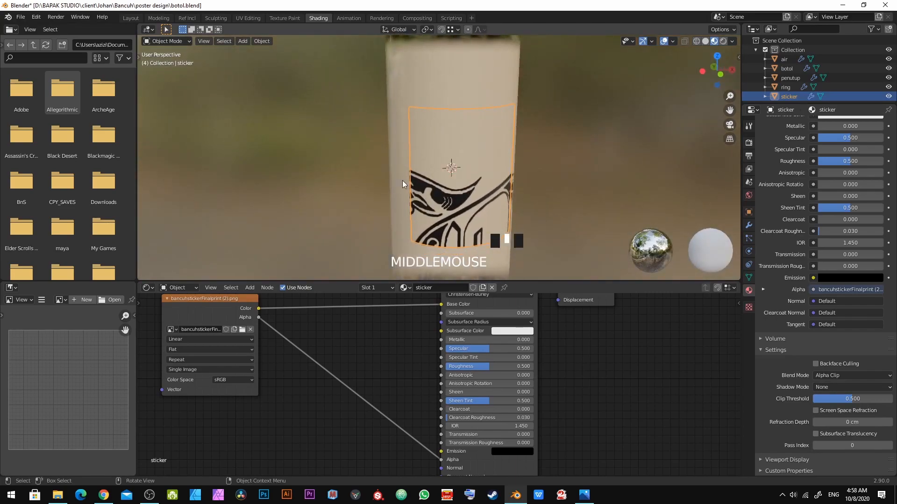
click(251, 19)
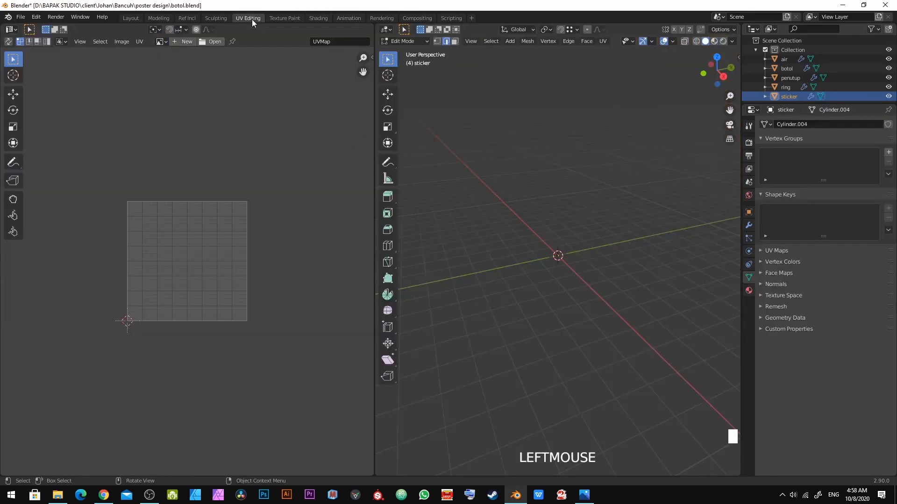
Step: Frame the sticker mesh in edit mode and select all of its geometry
scroll(576, 278, up, 2)
scroll(524, 248, up, 5)
middle_drag(553, 275, 503, 281)
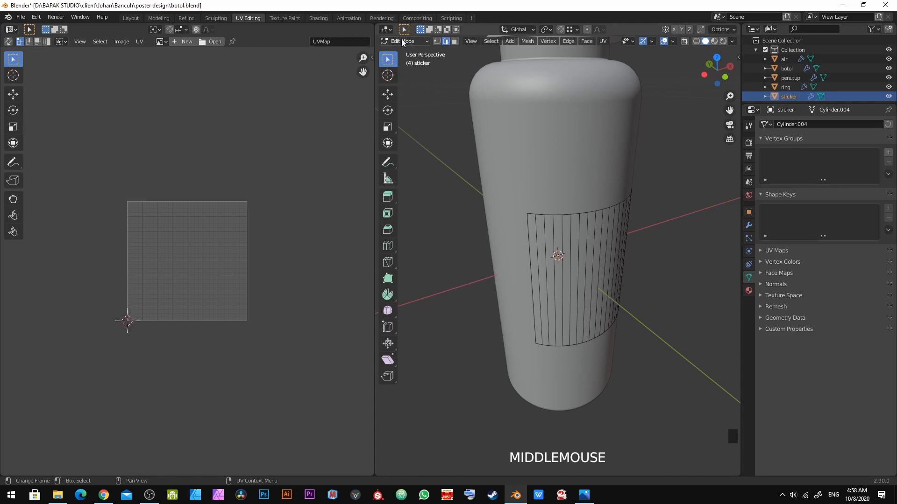
middle_drag(553, 289, 533, 299)
key(a)
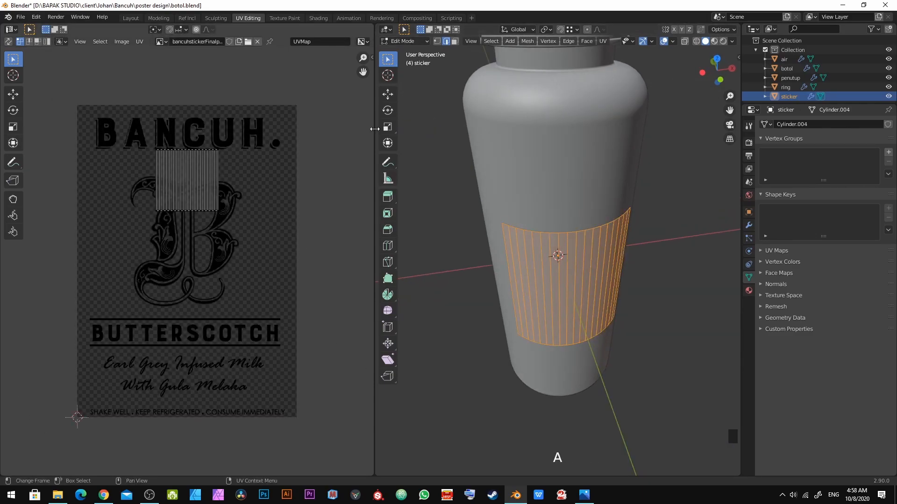
Step: Enable UV sync selection and select all of the sticker's vertices in vertex mode
click(8, 41)
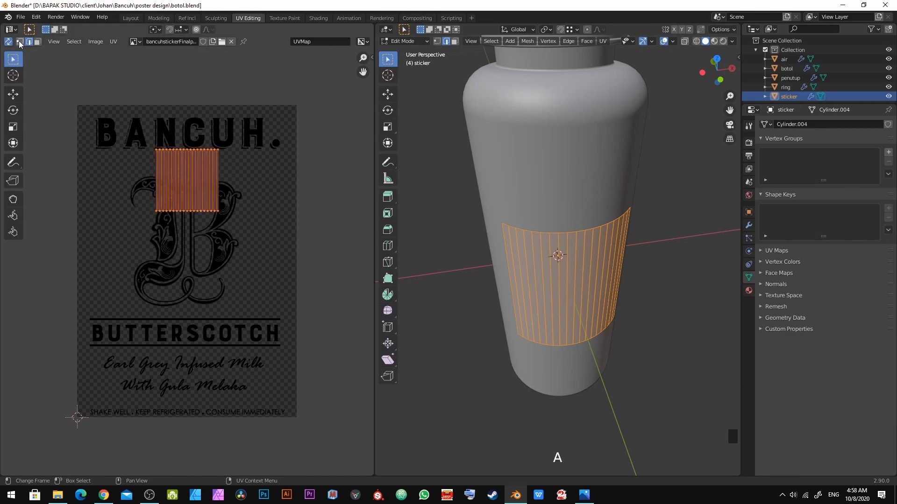
key(alt+a)
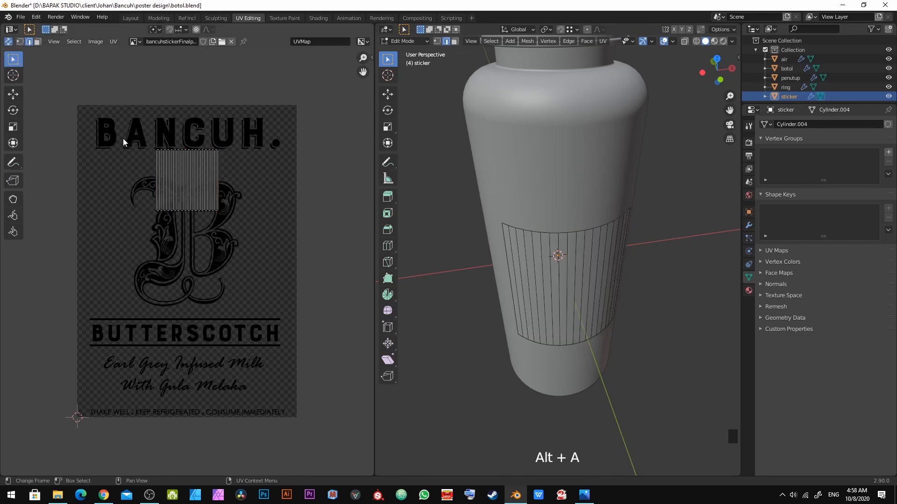
click(8, 41)
key(3)
drag(486, 185, 717, 426)
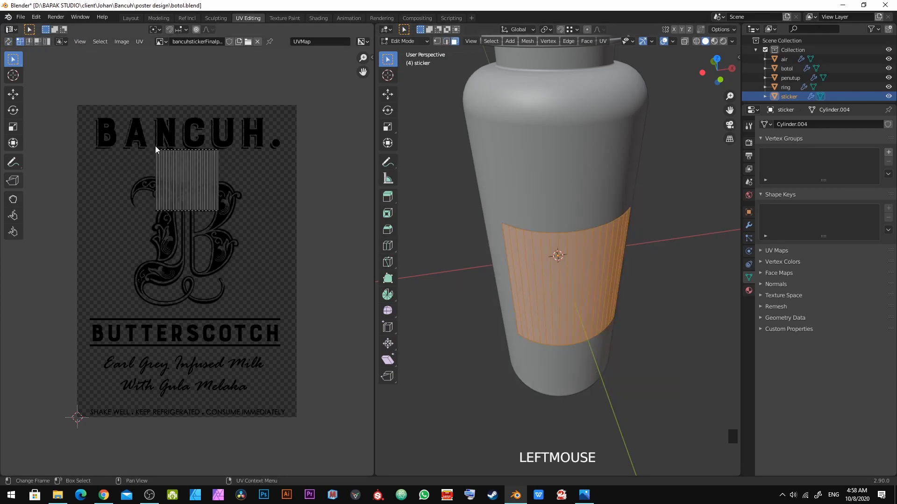
drag(139, 148, 292, 190)
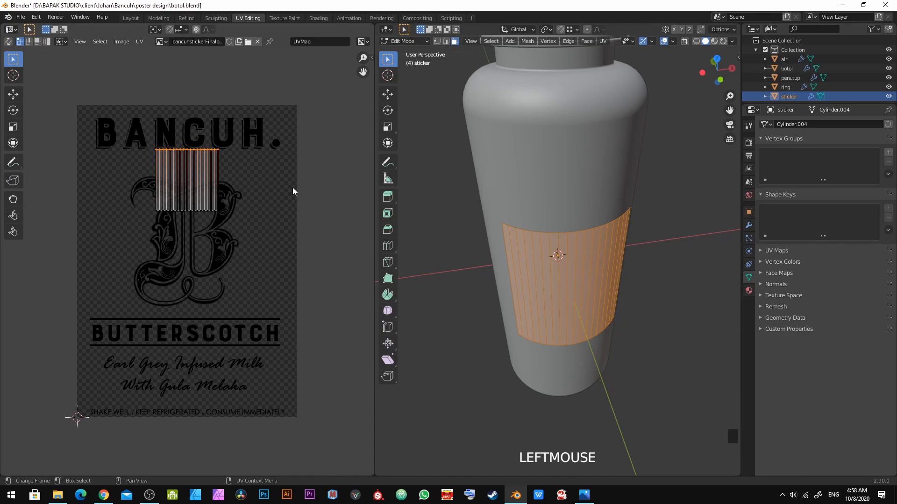
click(8, 42)
key(alt+a)
key(1)
drag(140, 140, 60, 290)
drag(121, 134, 233, 225)
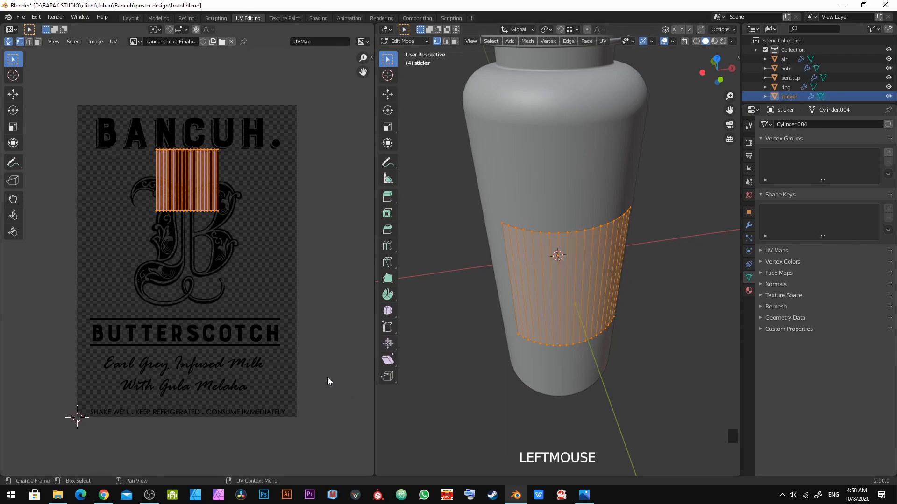
Step: Unwrap the sticker mesh's UVs
middle_drag(568, 355, 556, 327)
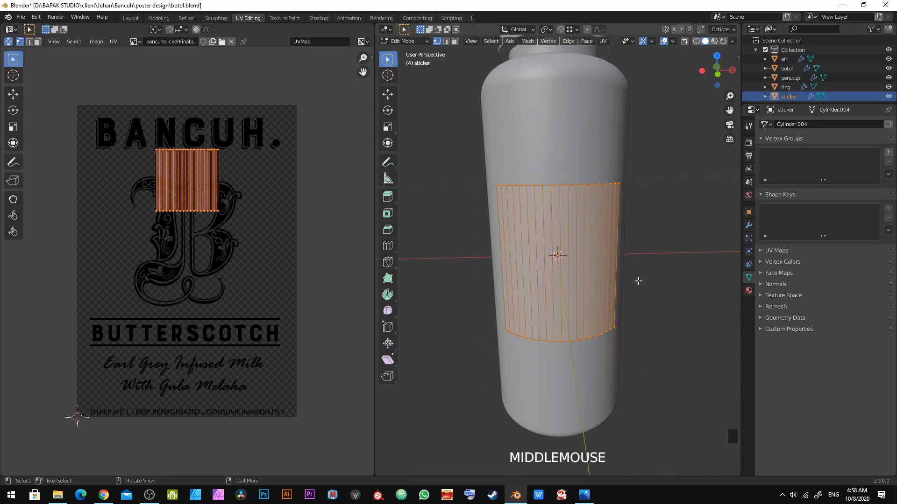
shift+middle_drag(621, 309, 601, 254)
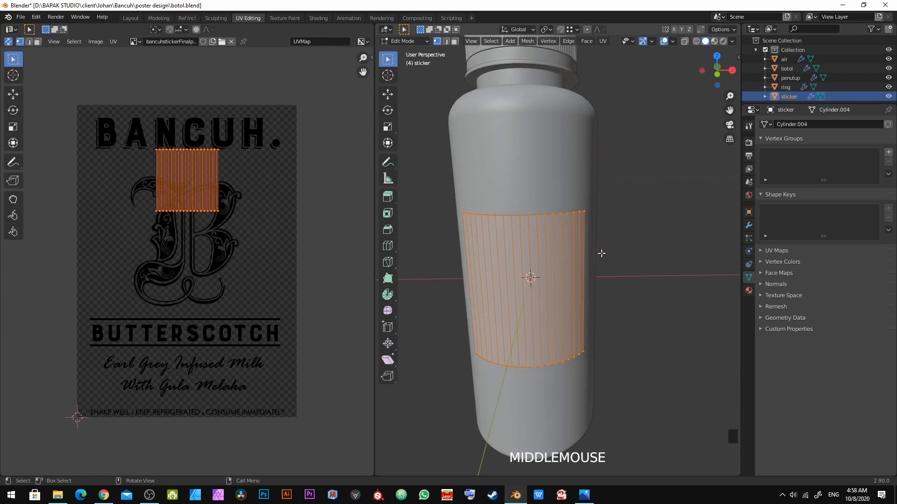
key(u)
click(642, 213)
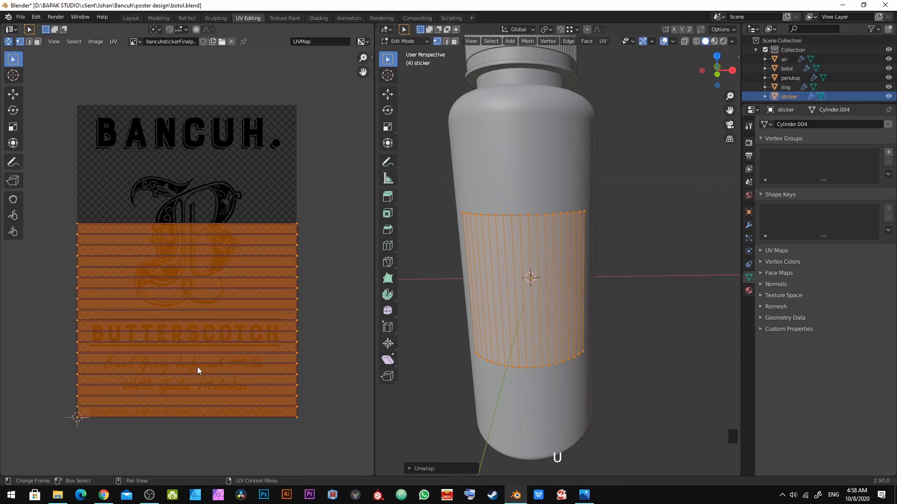
mouse_move(381, 331)
middle_down()
mouse_move(392, 332)
mouse_move(373, 331)
middle_up()
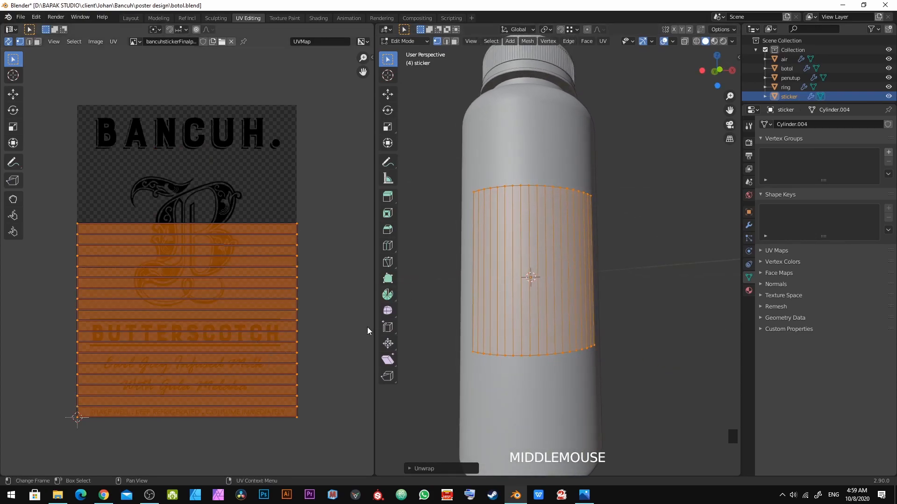
Step: Turn off Fill Holes and Correct Aspect in the unwrap options and switch the viewport to material preview shading
click(464, 469)
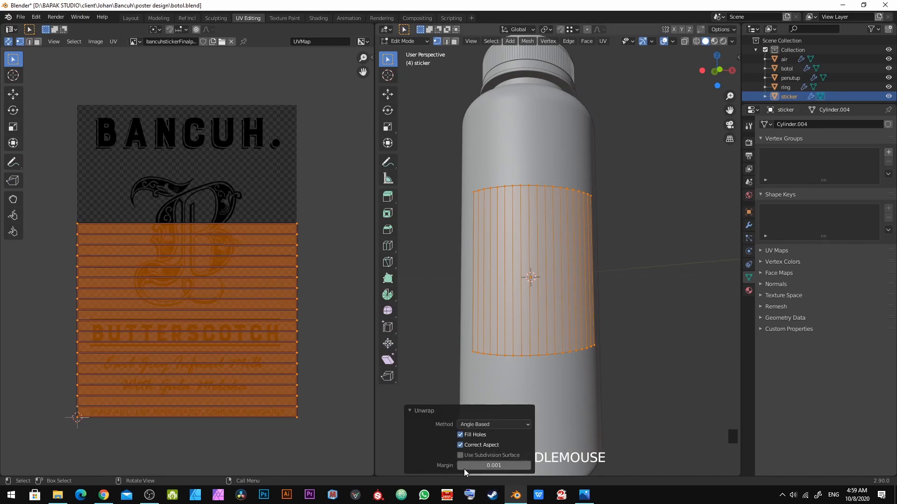
click(472, 435)
click(473, 446)
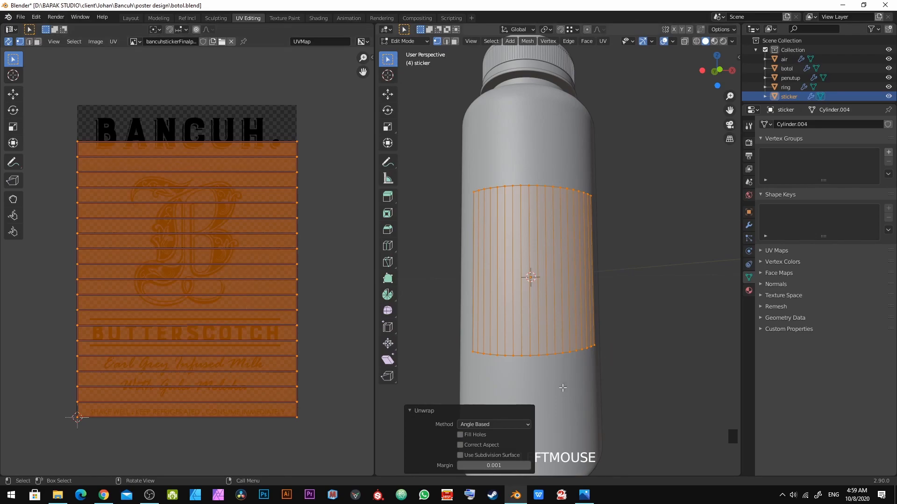
click(714, 42)
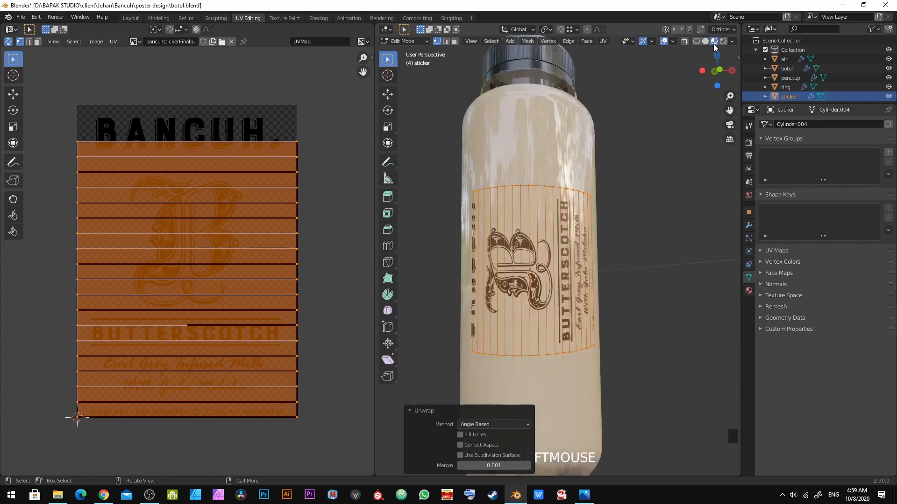
Step: Rotate the sticker's UV island 180 degrees
key(r)
click(328, 273)
text(r180)
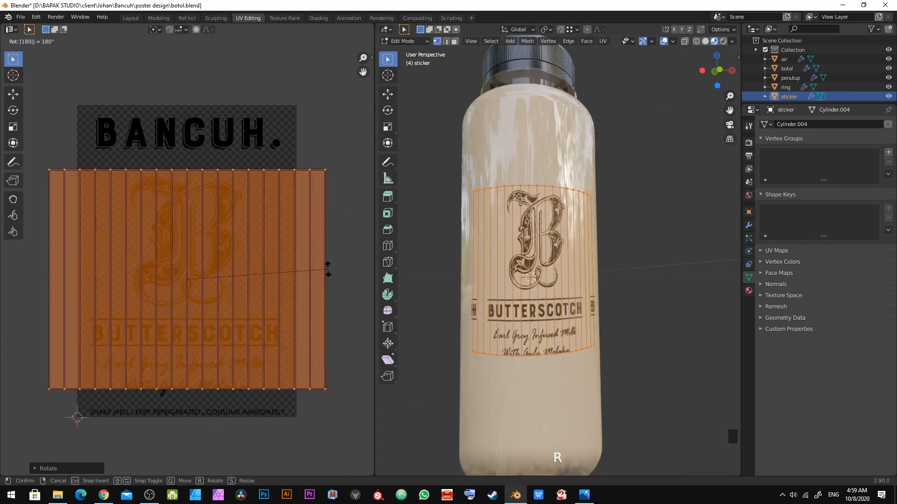
key(Return)
Step: Re-unwrap the sticker mesh with the standard Unwrap method
scroll(550, 333, up, 1)
middle_drag(550, 332, 512, 355)
middle_drag(500, 294, 545, 289)
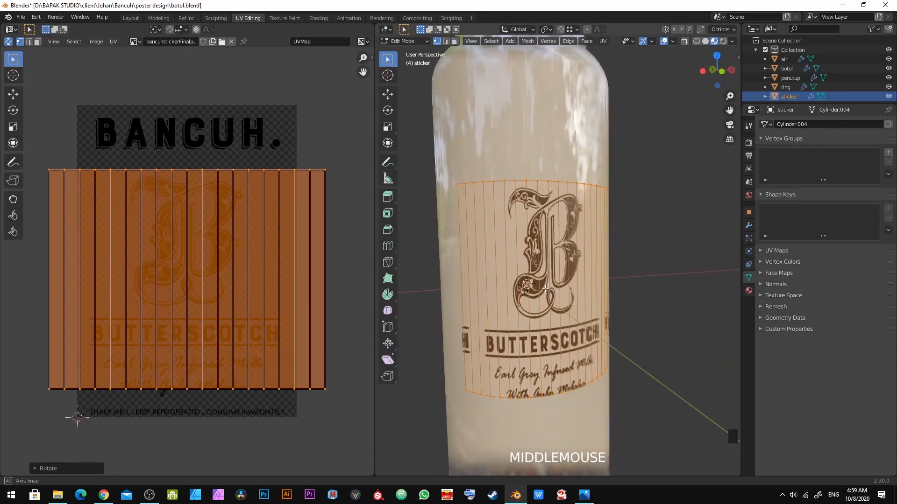
key(u)
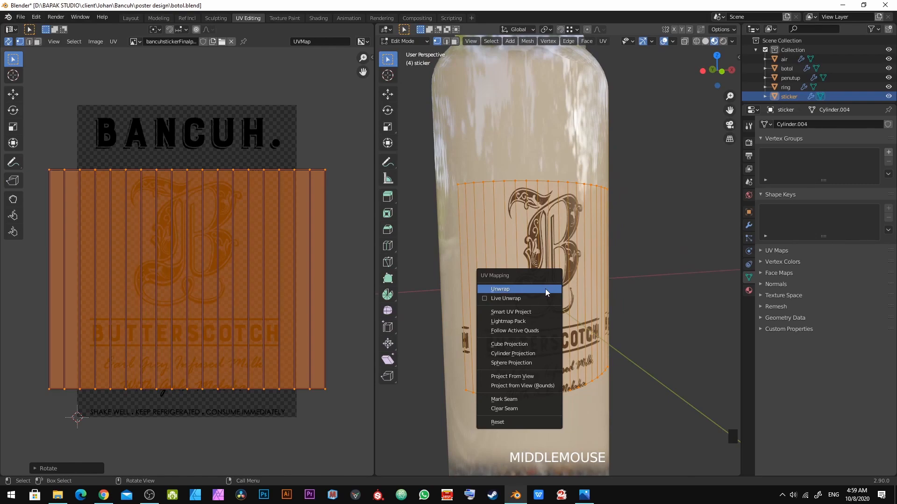
click(545, 289)
Step: Switch to front view and apply Smart UV Project to the sticker mesh
key(KP_1)
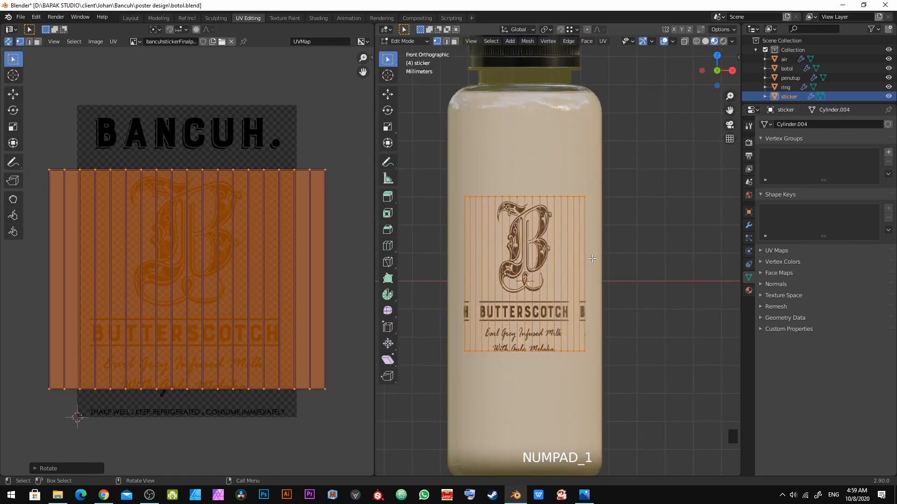
key(u)
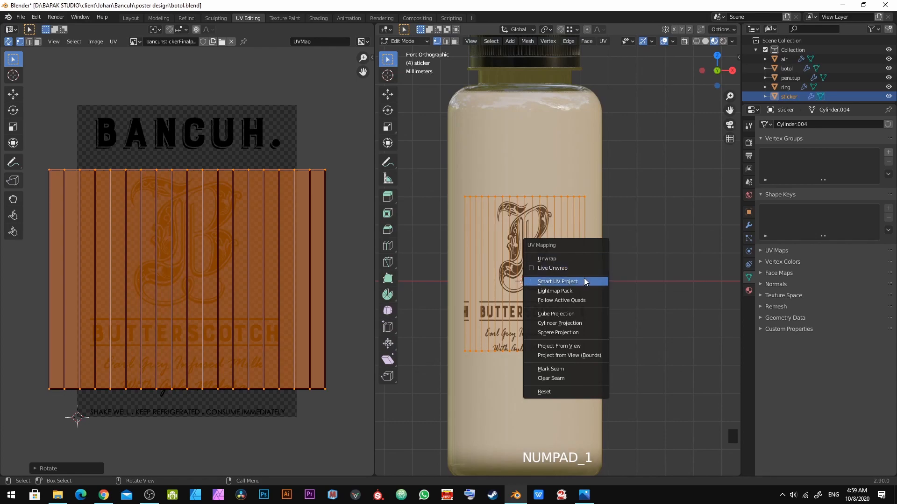
click(584, 281)
click(603, 342)
click(605, 354)
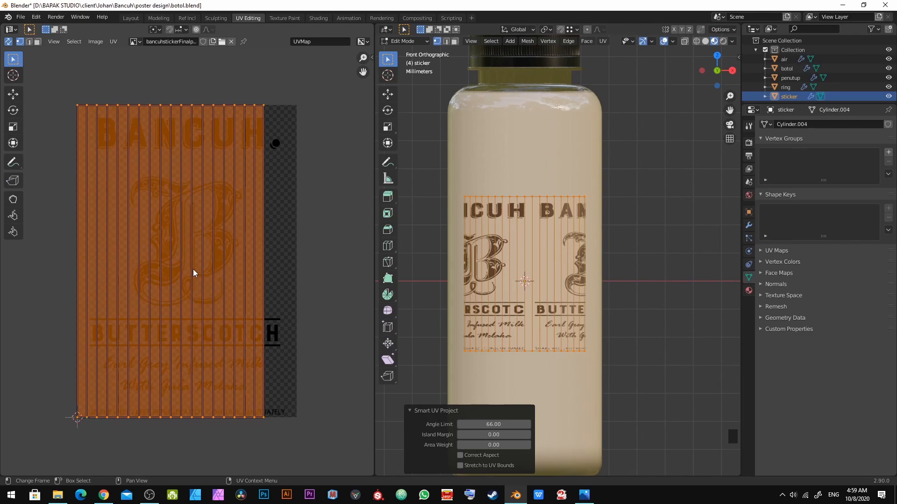
Step: Move the sticker's UV island along the X axis over the label image
key(g)
key(x)
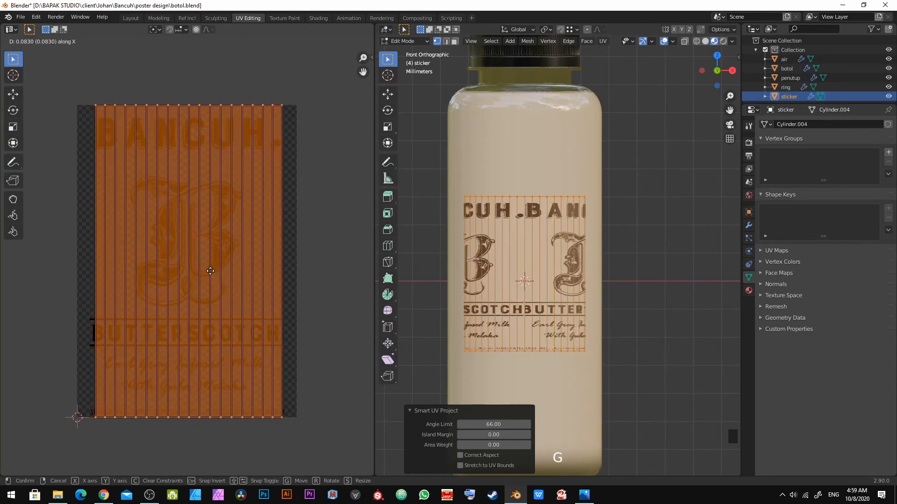
click(209, 275)
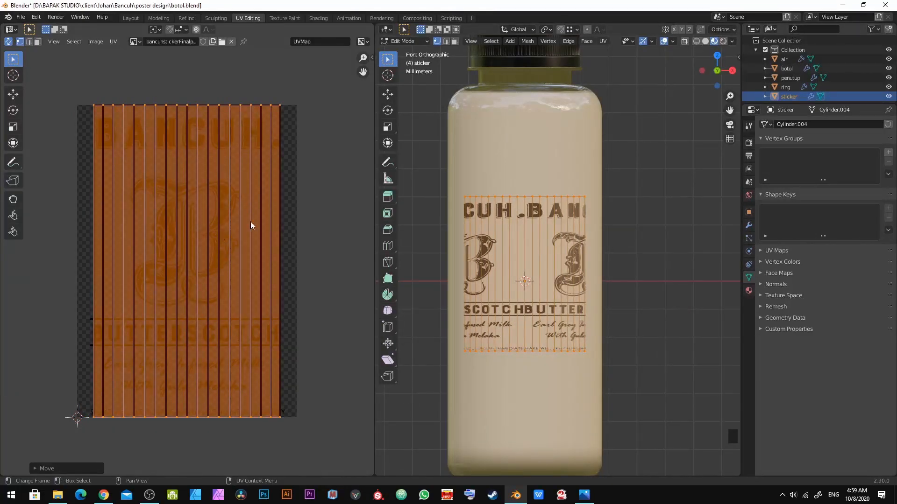
Step: Select the leftmost strip of UV faces and move it to the island's right side
middle_drag(186, 270, 194, 278)
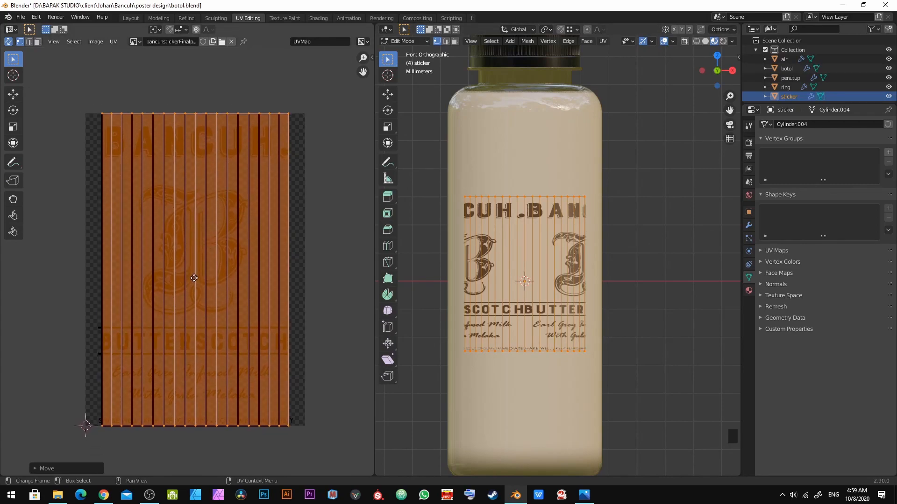
click(309, 238)
drag(295, 86, 31, 129)
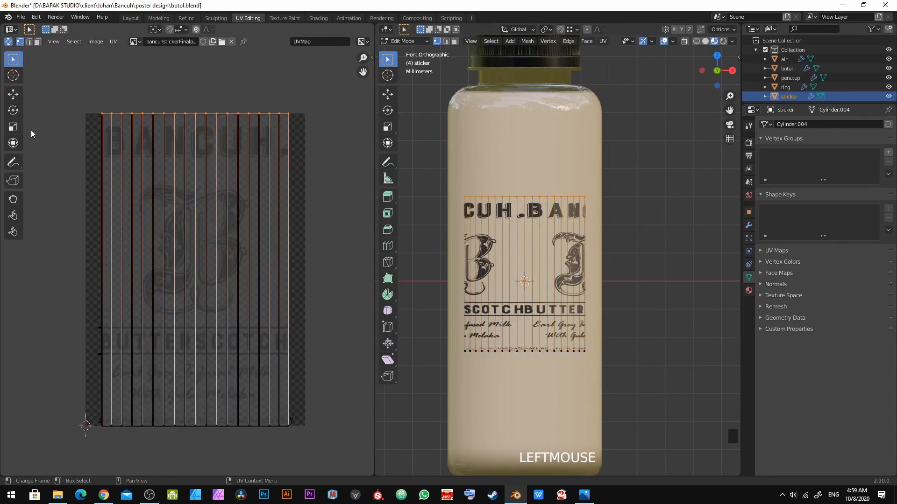
drag(35, 300, 273, 469)
key(3)
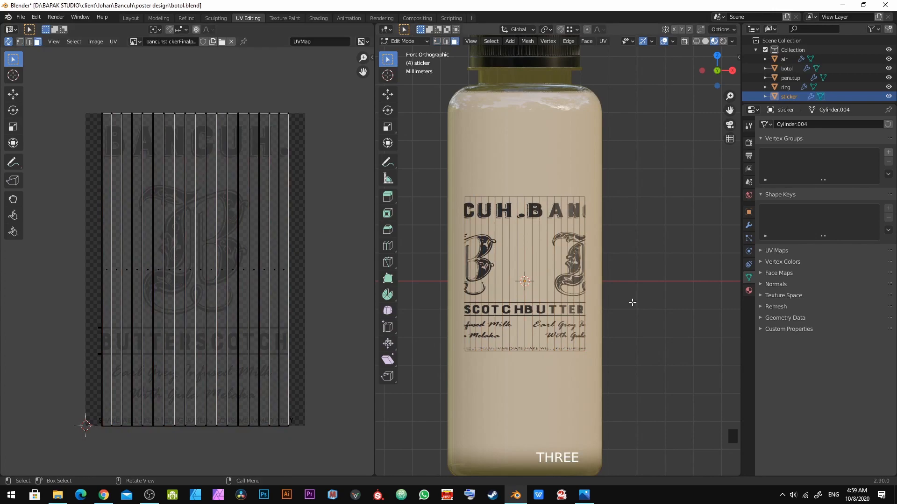
click(531, 217)
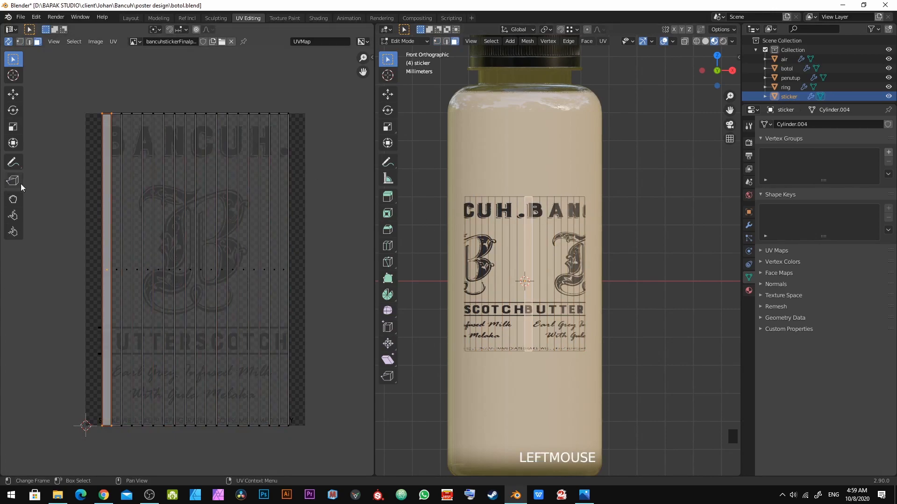
click(467, 249)
drag(46, 216, 192, 300)
key(g)
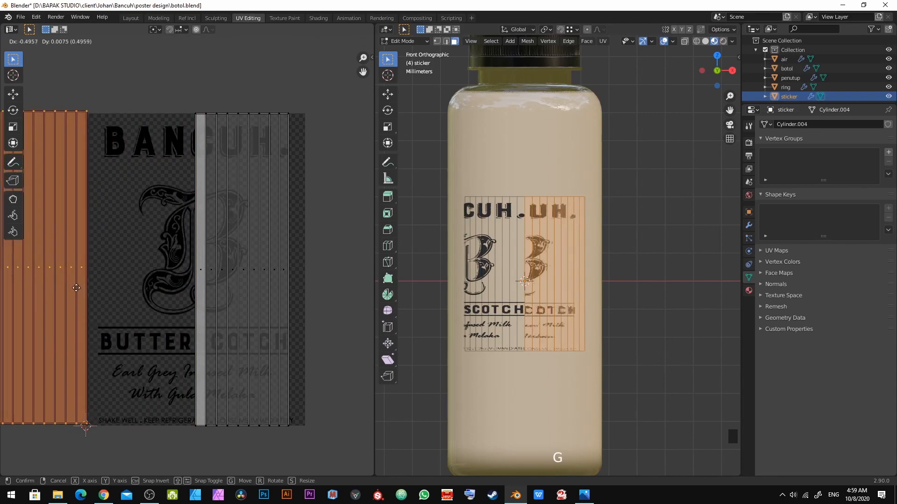
click(20, 286)
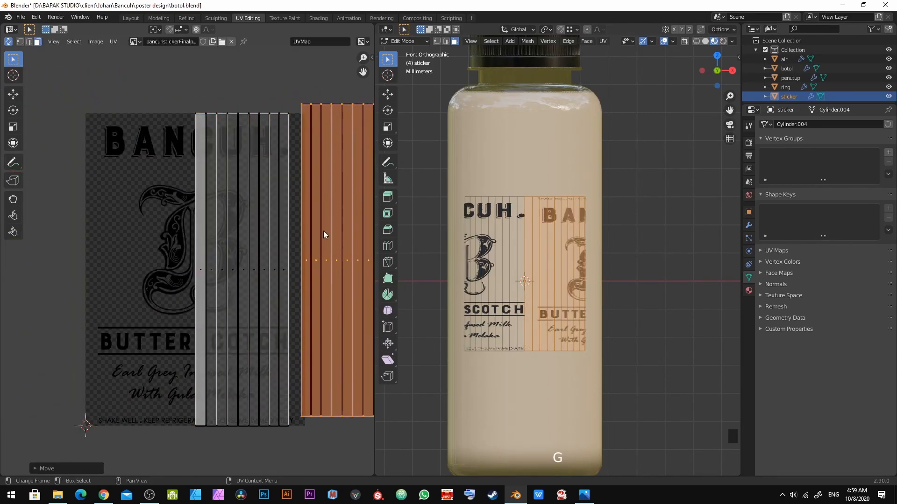
Step: Select the shared edge between the two UV pieces in edge mode and stitch them together
key(2)
click(293, 217)
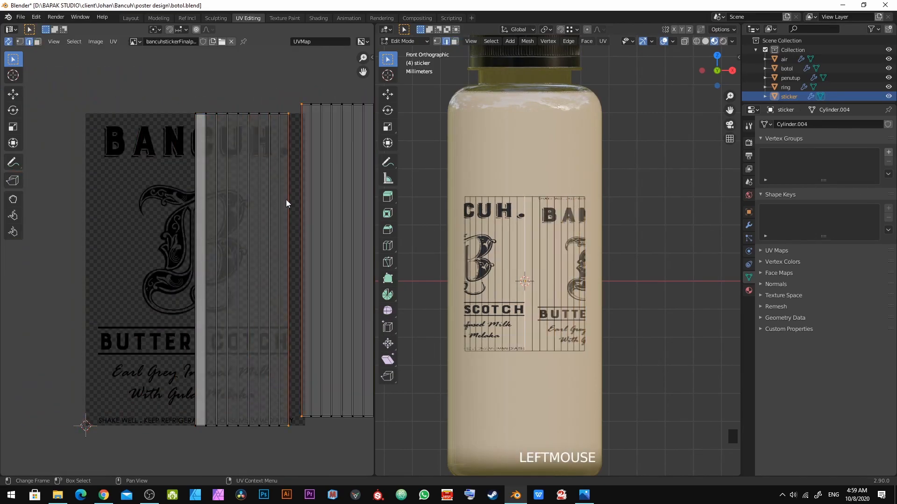
key(alt+a)
key(3)
scroll(307, 200, down, 3)
key(ctrl+z)
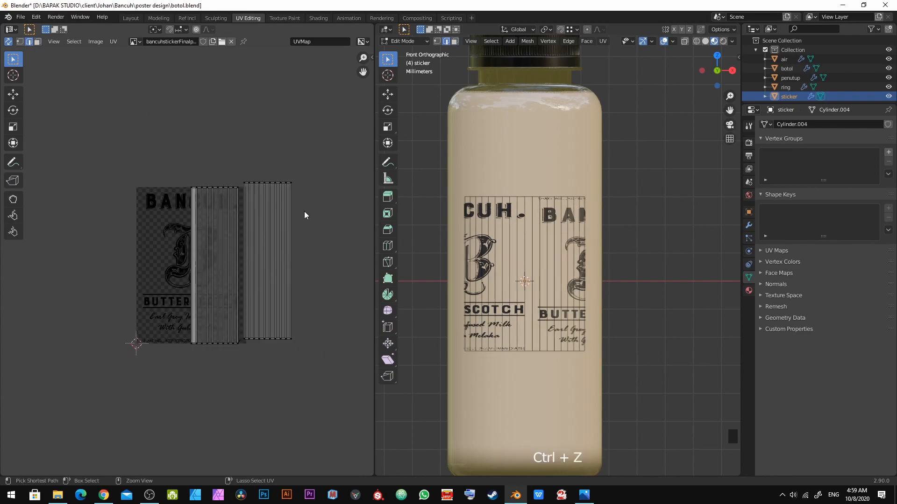
scroll(260, 254, up, 5)
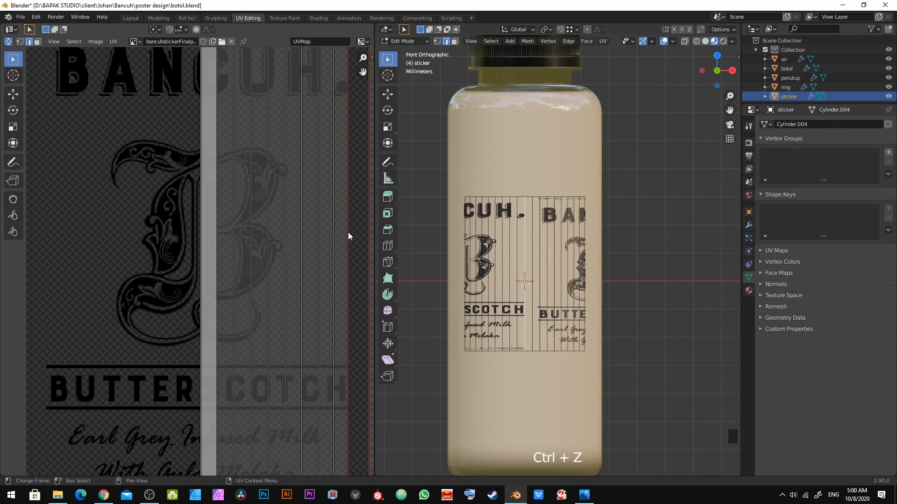
scroll(349, 231, down, 4)
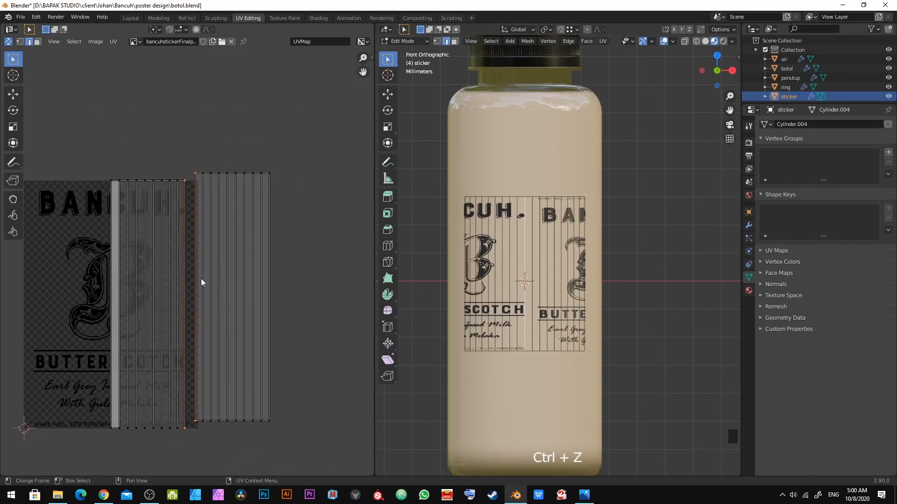
middle_drag(180, 308, 188, 265)
scroll(186, 264, up, 1)
click(209, 253)
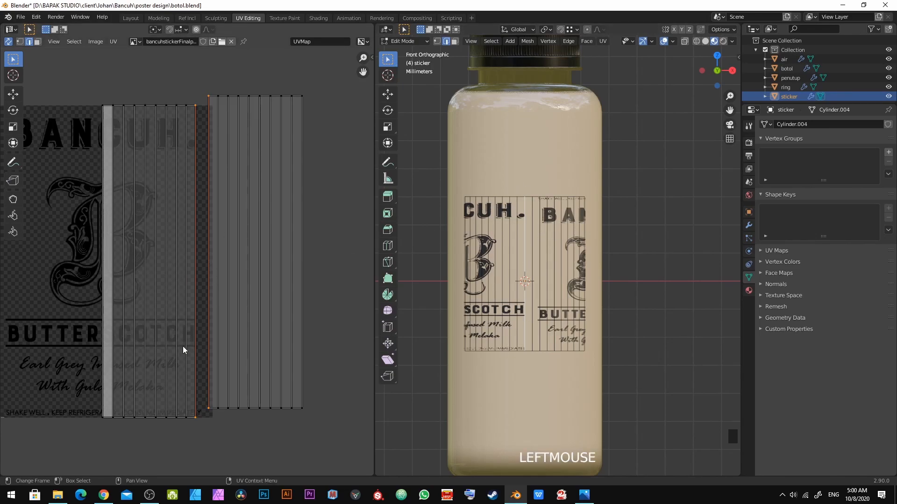
middle_drag(184, 350, 188, 320)
key(v)
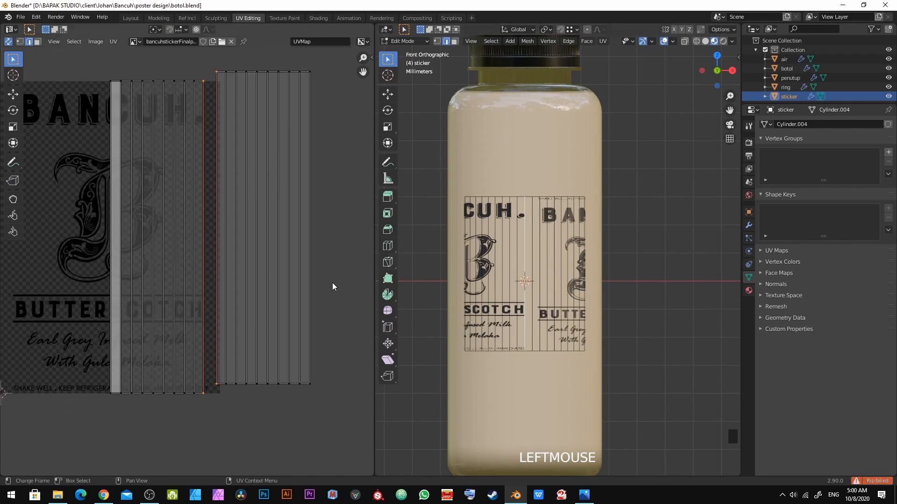
key(alt+v)
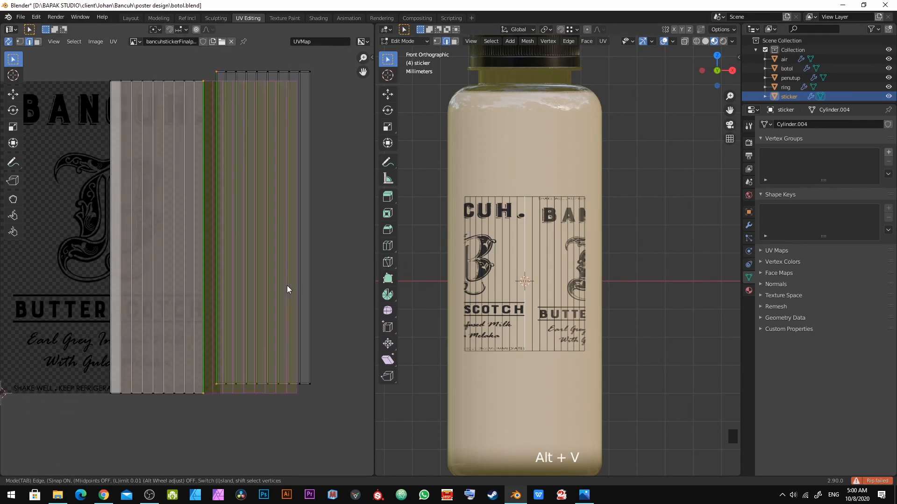
click(214, 253)
Step: Select the whole UV island in face mode and move it to align with the label image
key(a)
key(3)
drag(82, 71, 326, 420)
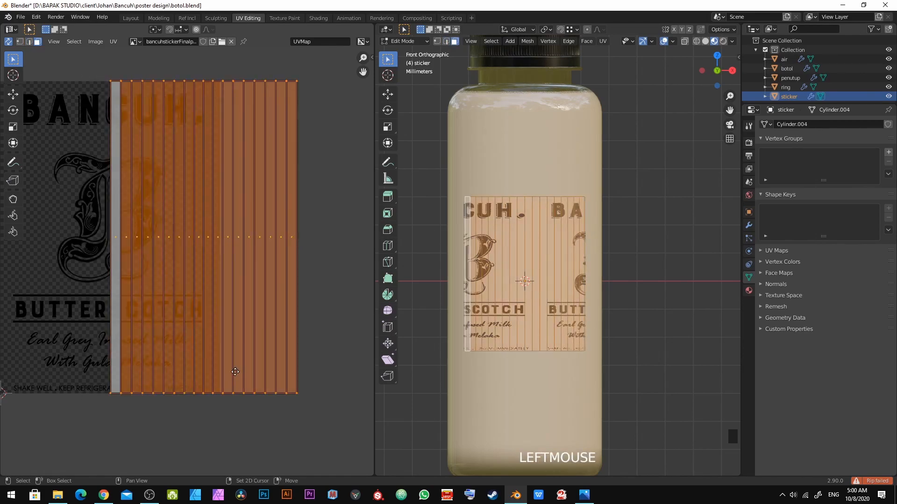
middle_drag(235, 372, 290, 405)
key(g)
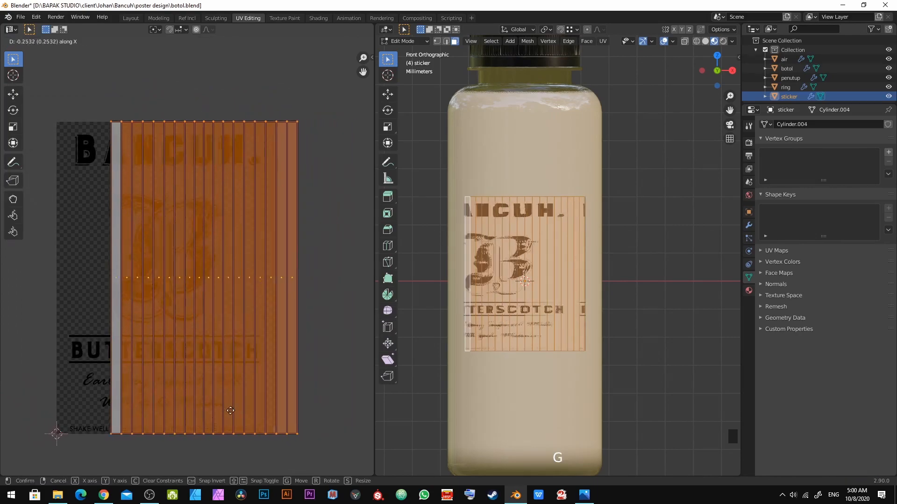
click(196, 426)
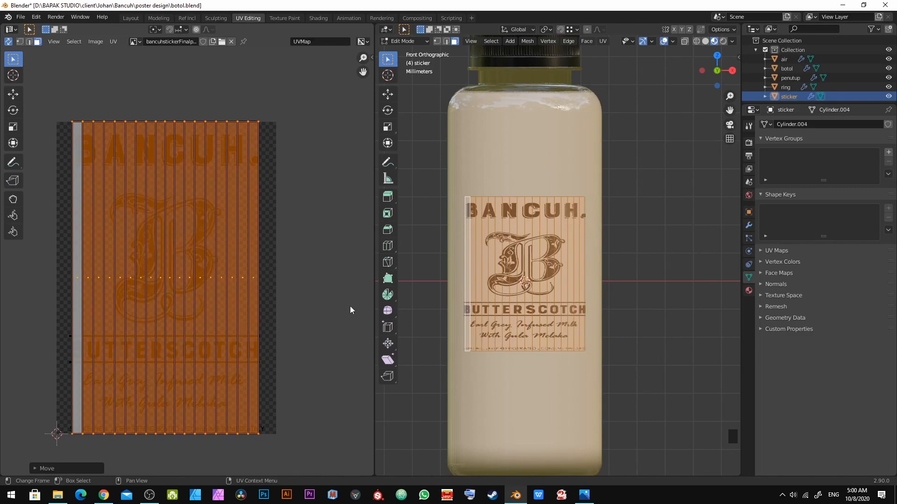
Step: Stretch the UV island slightly along the X axis
scroll(523, 280, up, 4)
shift+middle_drag(523, 280, 488, 304)
scroll(485, 306, down, 4)
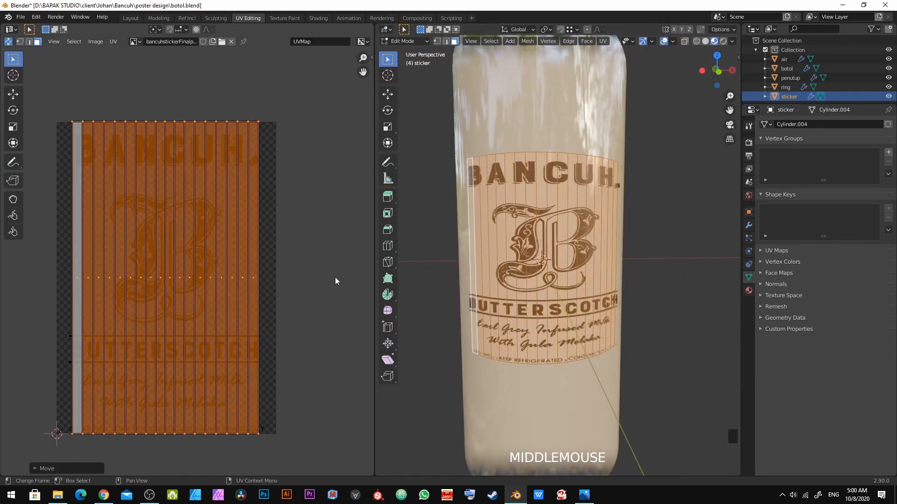
key(s)
key(x)
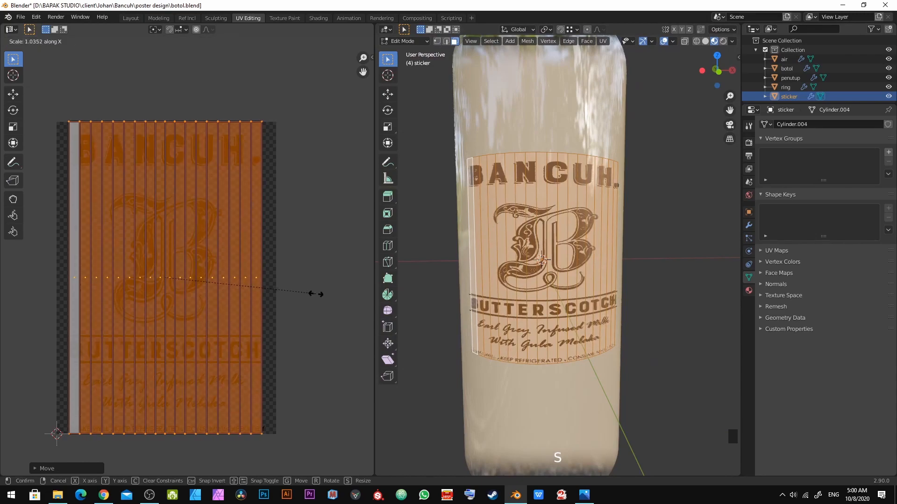
click(337, 305)
Step: Return to front view, select all UVs and widen the island along the X axis
key(Tab)
scroll(486, 296, down, 2)
middle_drag(486, 295, 456, 300)
key(KP_1)
key(Tab)
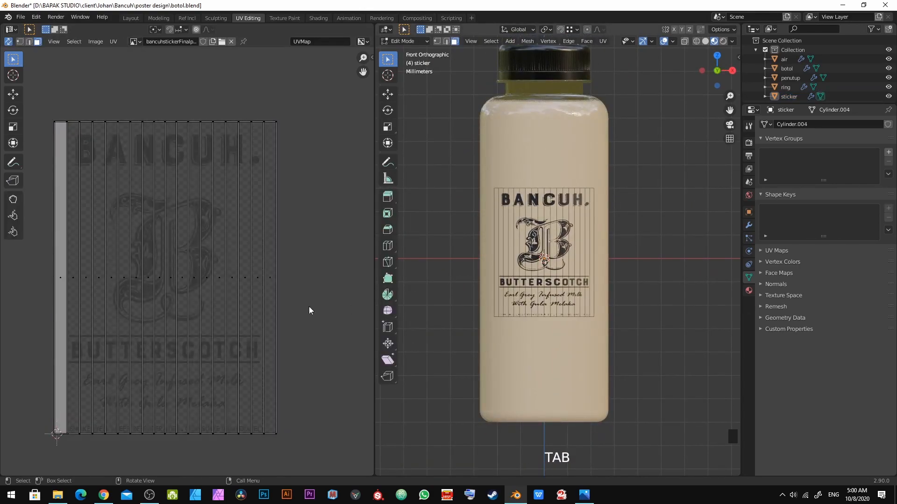
key(a)
key(s)
key(x)
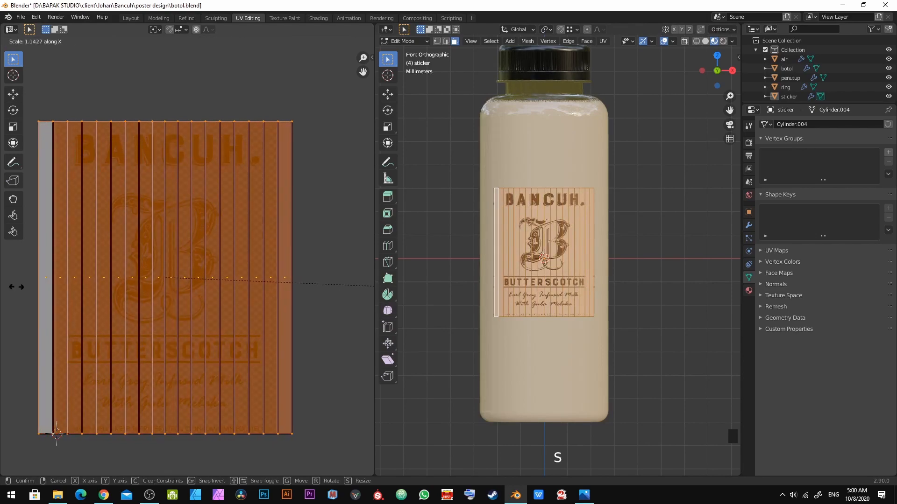
click(99, 296)
Step: Check the label in object mode and rotate all of the sticker's UVs 90 degrees
key(Tab)
scroll(618, 274, up, 3)
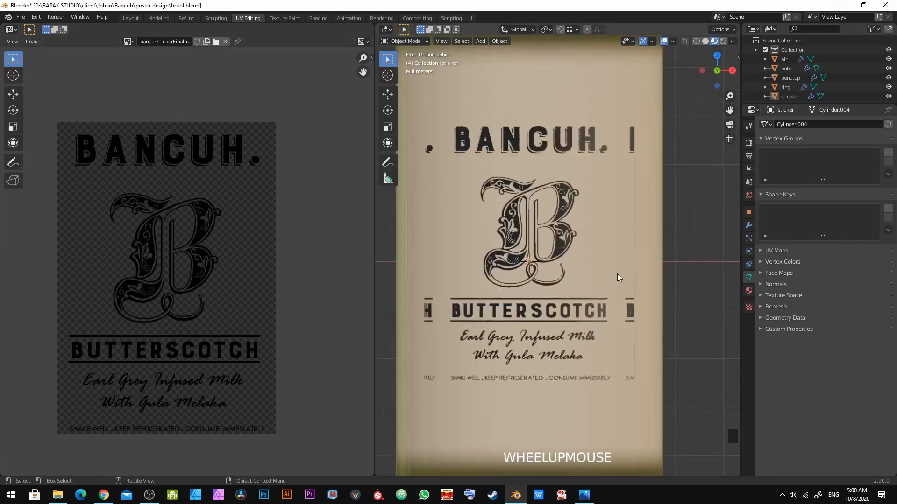
middle_drag(616, 273, 550, 293)
click(549, 293)
key(Tab)
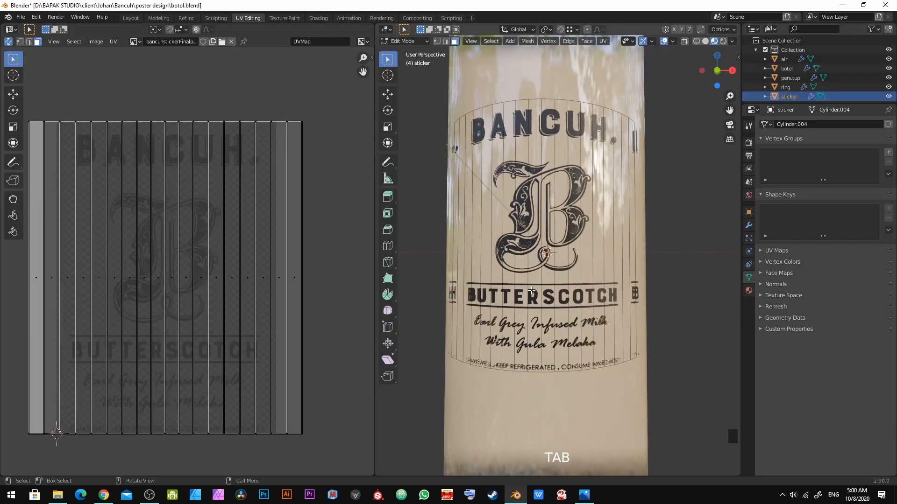
key(a)
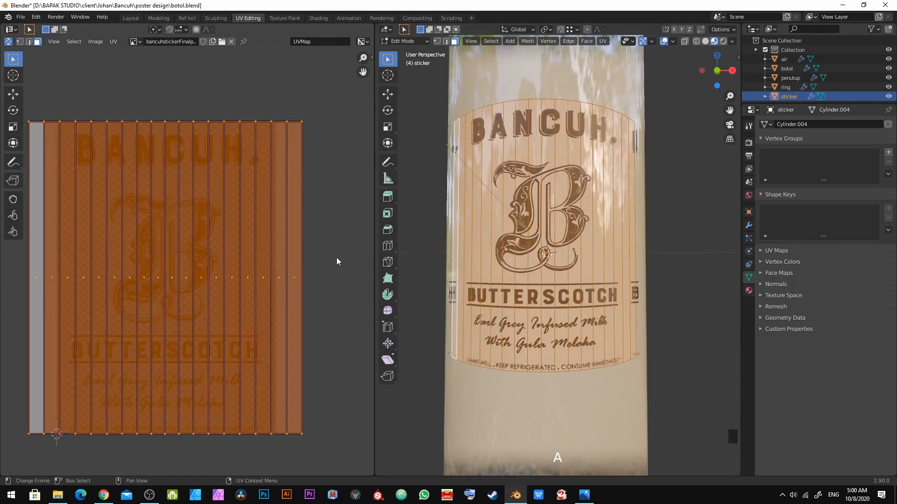
key(u)
key(r)
key(9)
key(0)
key(Return)
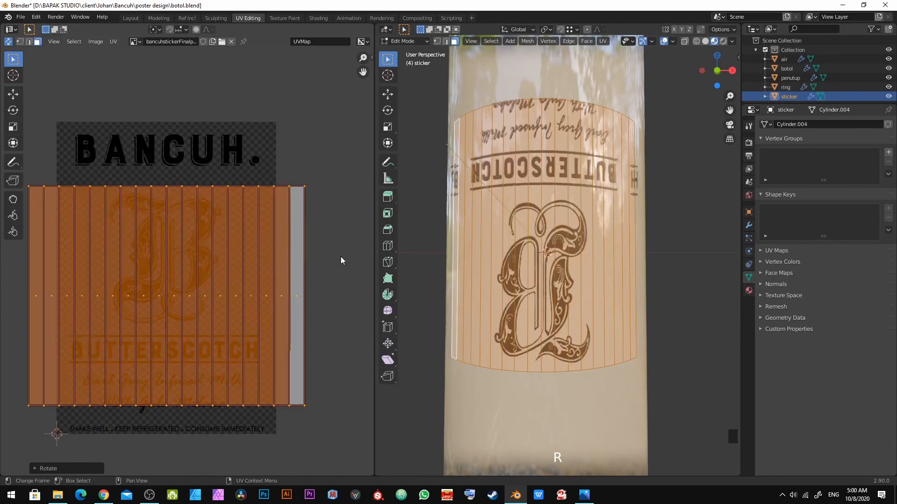
key(r)
key(8)
key(0)
key(Return)
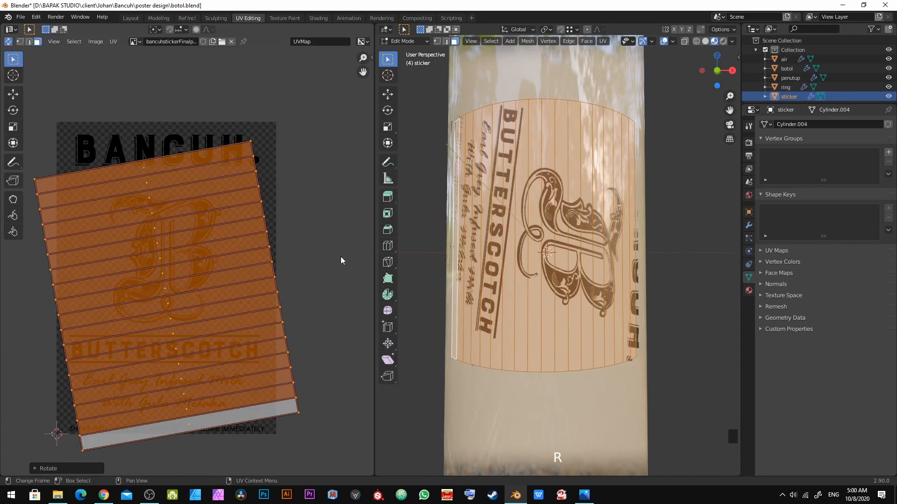
key(ctrl+z)
key(ctrl+z)
Step: Rotate the selected UV island by -90 degrees
key(r)
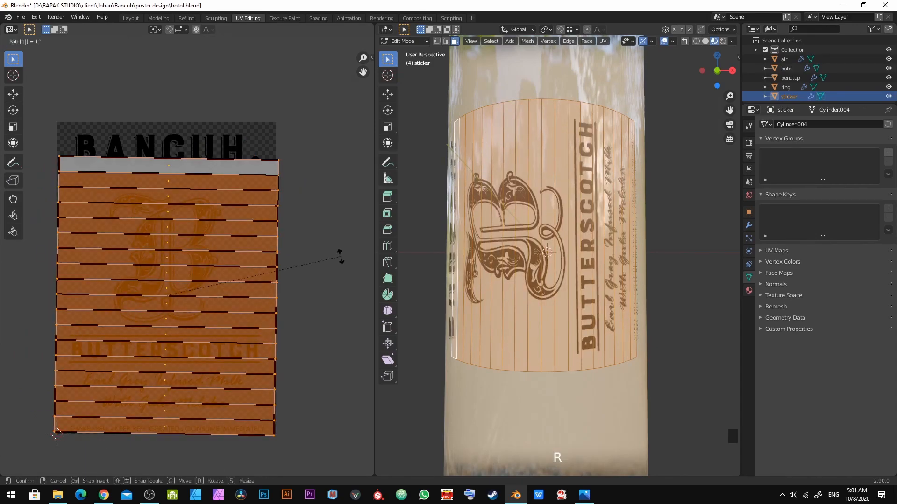
key(1)
key(8)
key(Escape)
key(r)
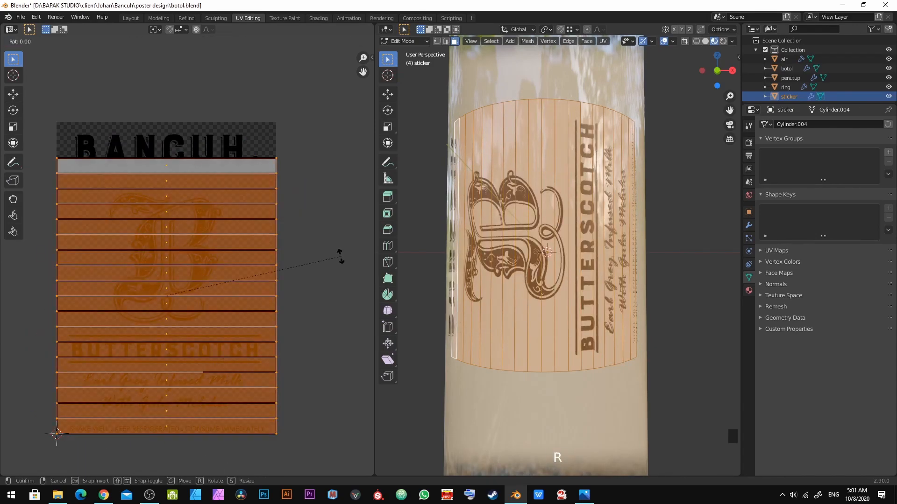
key(9)
key(0)
key(minus)
key(Return)
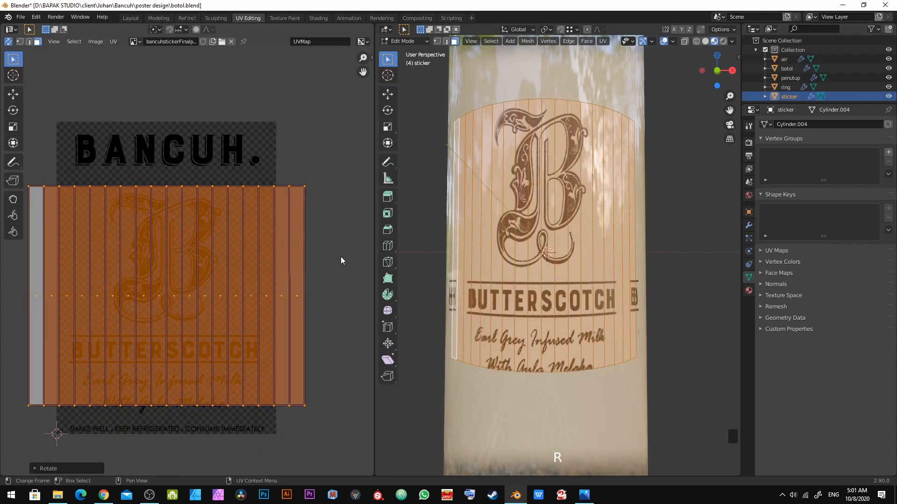
Step: Scale the UV island and move it along the Y axis to cover the label image
key(s)
click(30, 270)
key(g)
key(y)
click(45, 249)
key(s)
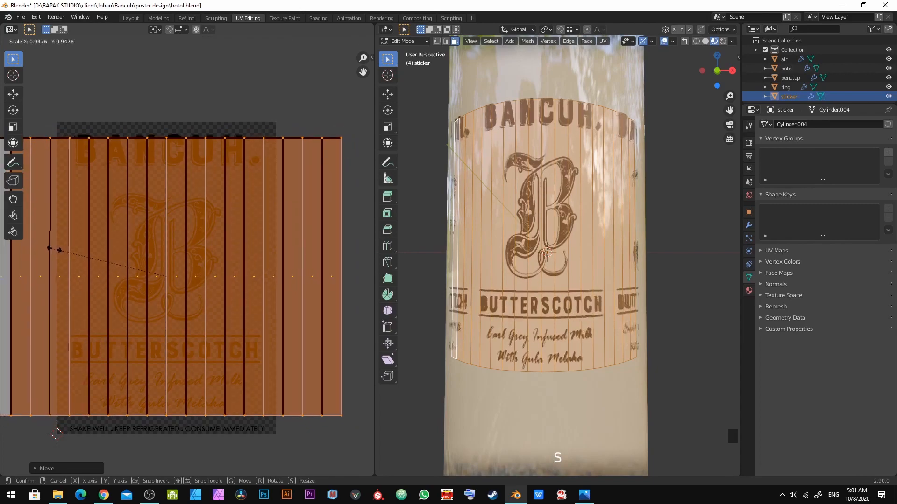
click(39, 252)
key(g)
key(y)
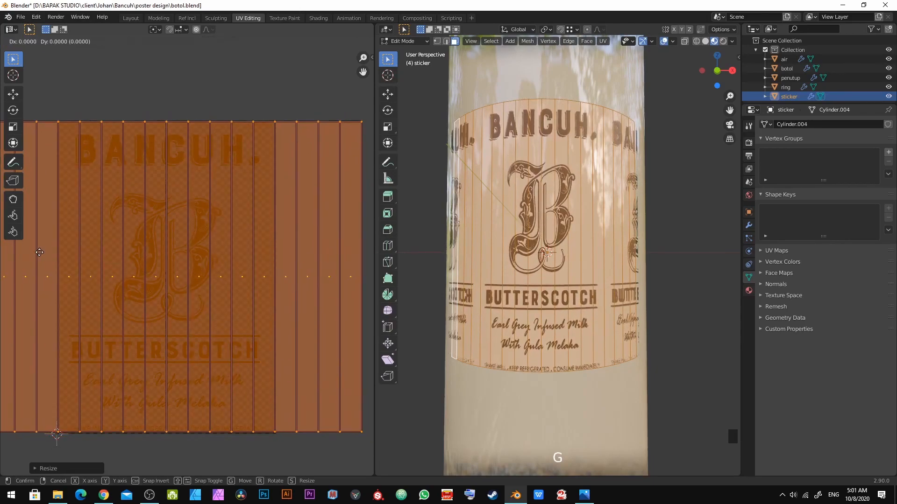
click(52, 285)
Step: Check the label in object mode, then undo the last two changes
scroll(556, 247, down, 2)
middle_drag(555, 246, 575, 256)
key(a)
key(Tab)
scroll(589, 268, up, 5)
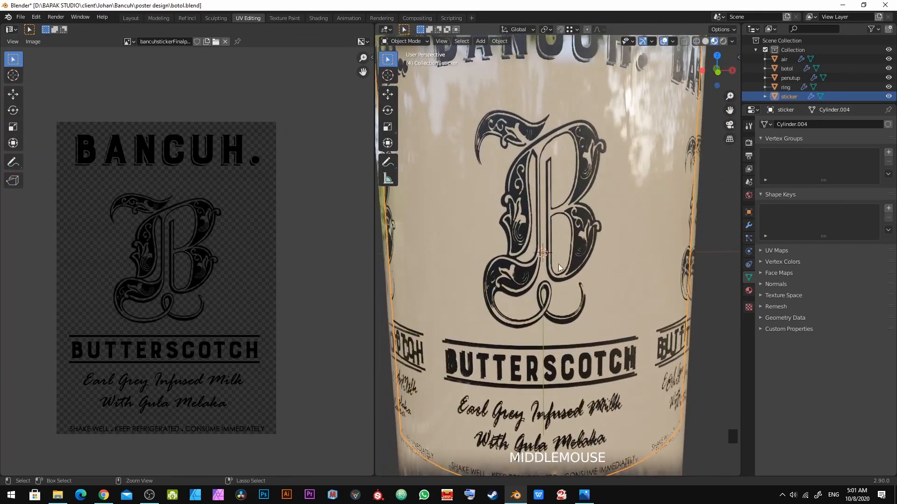
key(ctrl+z)
key(ctrl+z)
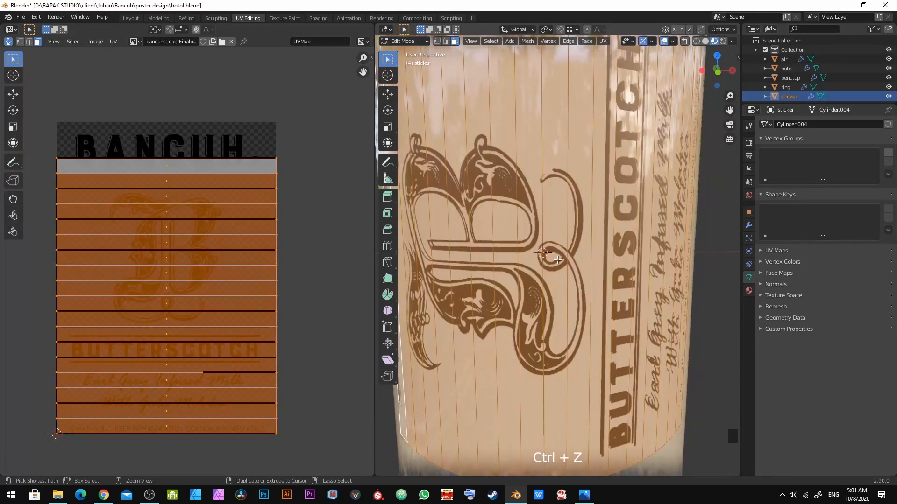
Step: Open the sidebar and unwrap the whole sticker mesh again with Unwrap
scroll(557, 260, down, 4)
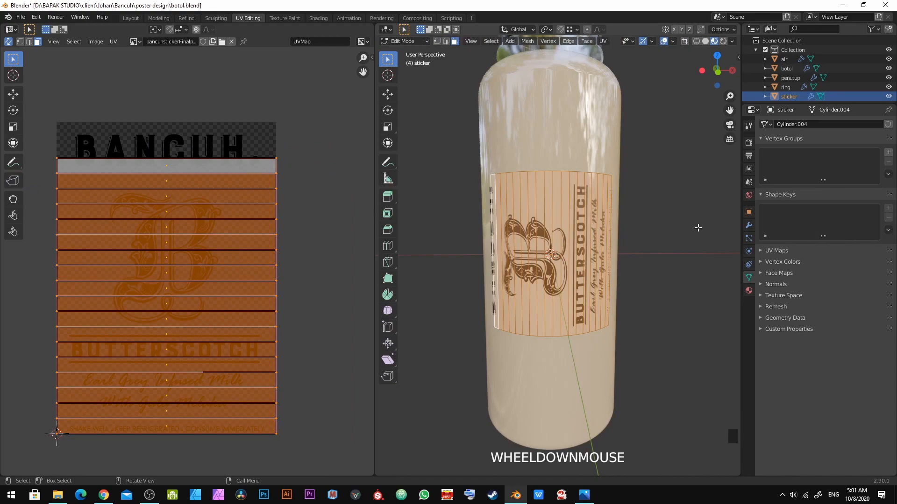
key(n)
key(Tab)
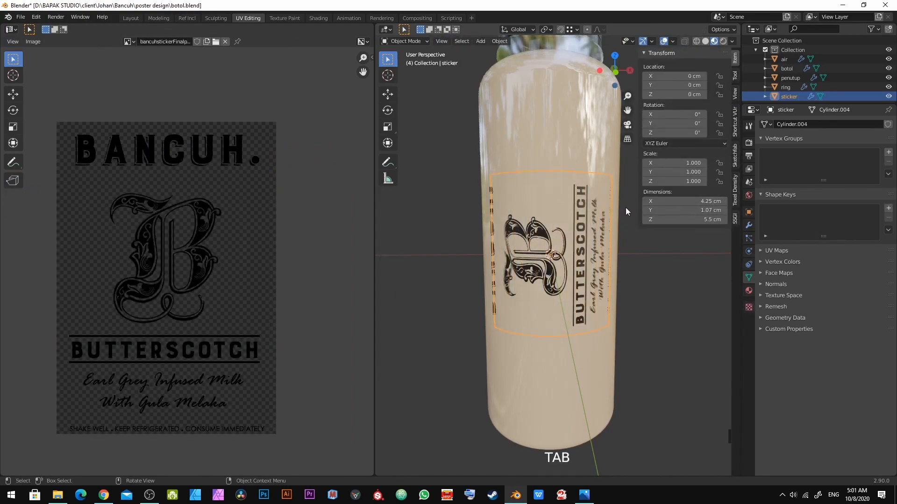
key(Tab)
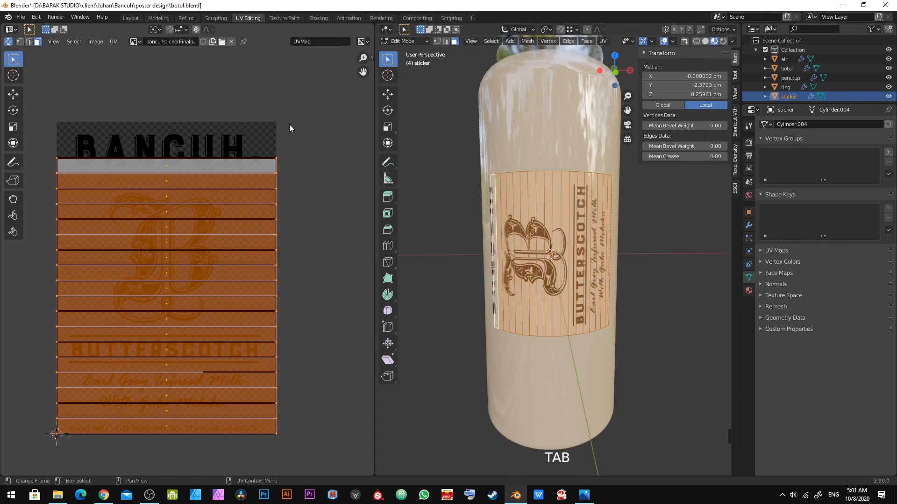
key(u)
click(197, 213)
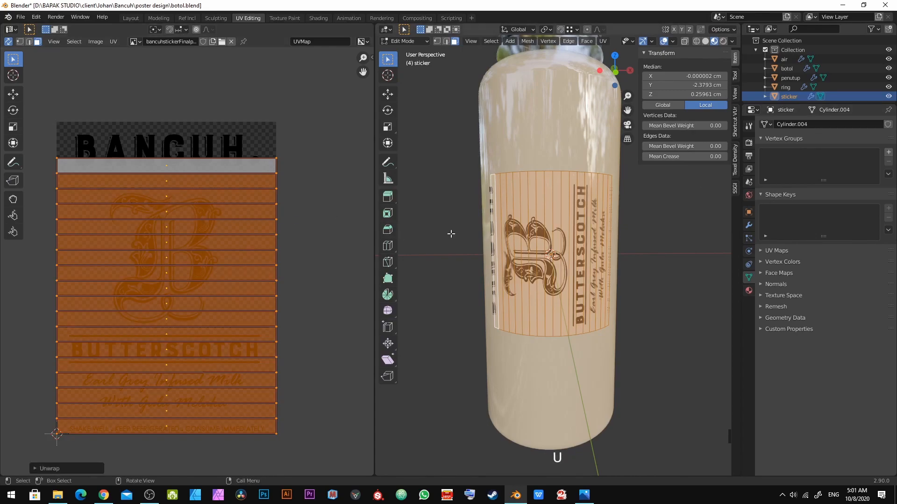
key(u)
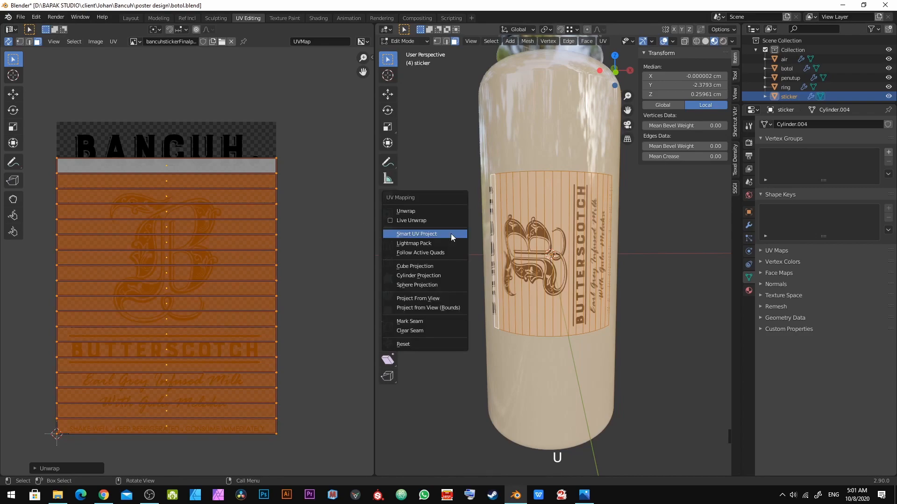
click(432, 211)
Step: Enable Correct Aspect in the Unwrap options, keeping the Conformal method
click(473, 423)
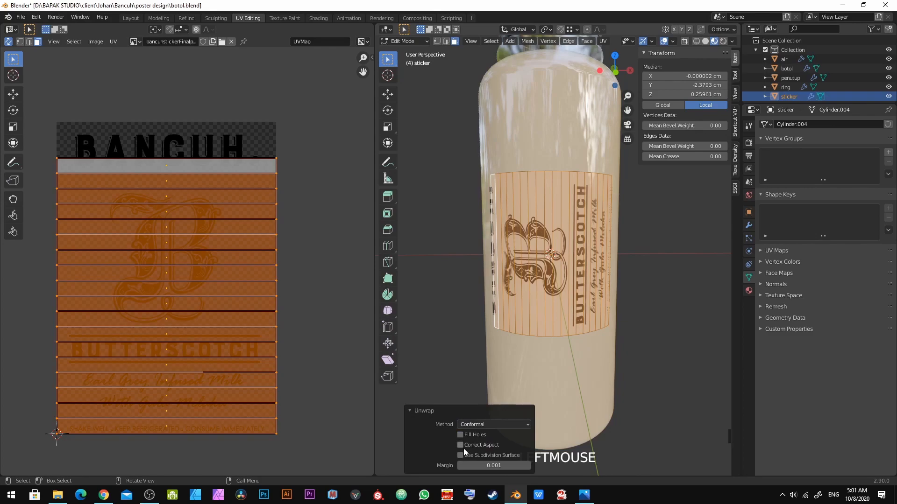
click(460, 445)
click(464, 448)
click(464, 448)
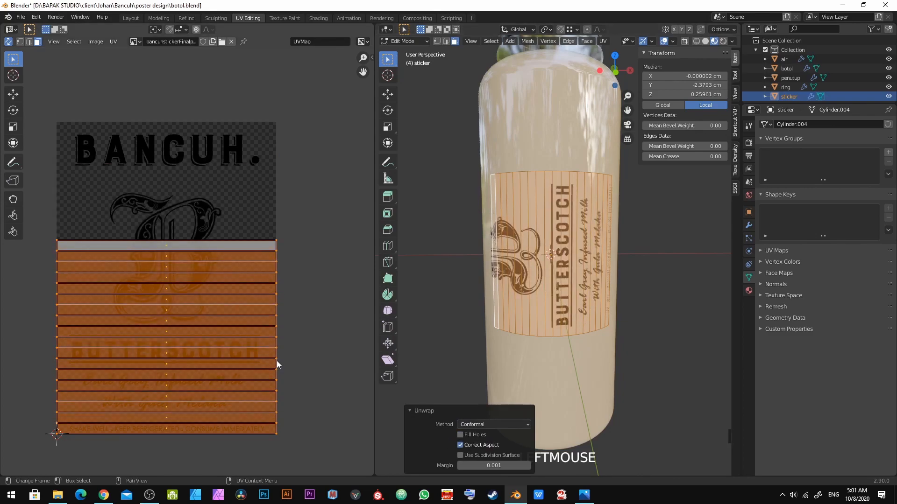
click(475, 436)
middle_drag(225, 350, 250, 324)
click(473, 424)
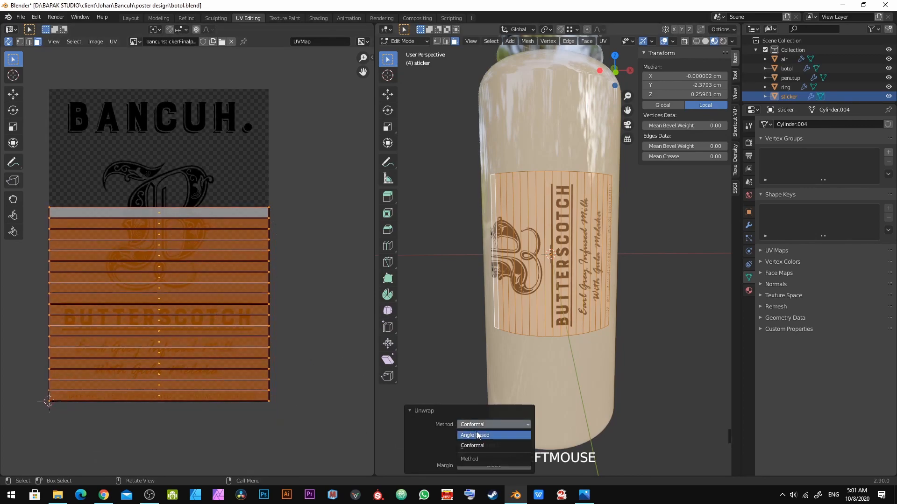
click(485, 445)
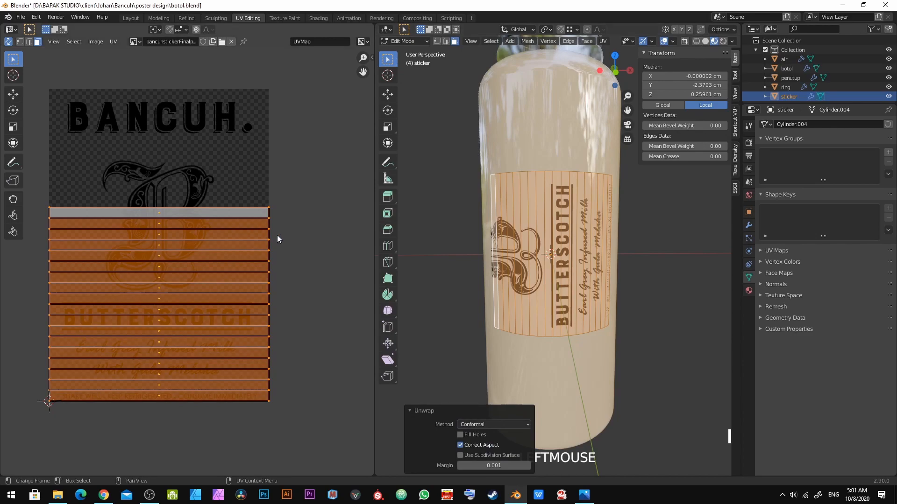
Step: Rotate the unwrapped UV island 90 degrees
middle_drag(277, 234, 279, 235)
text(r90)
key(Return)
Step: Scale the UV island up and shift it along the Y axis to fill the label image
key(s)
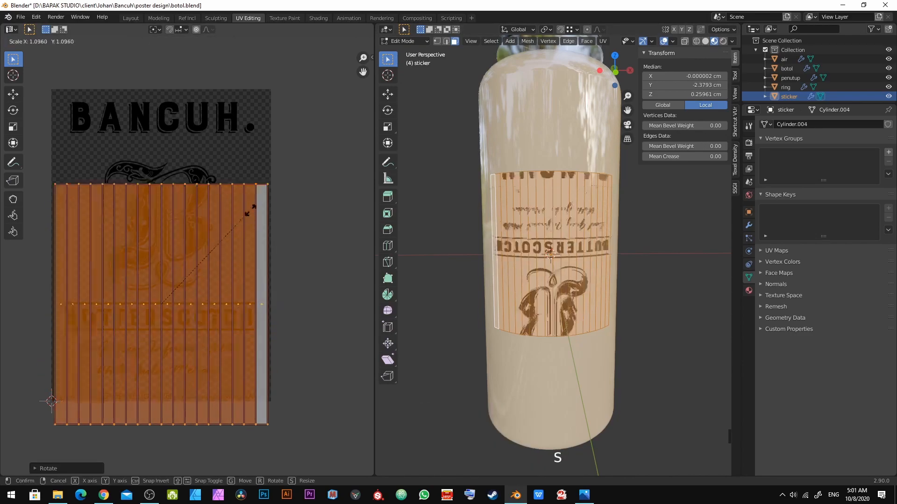
click(291, 198)
key(g)
key(y)
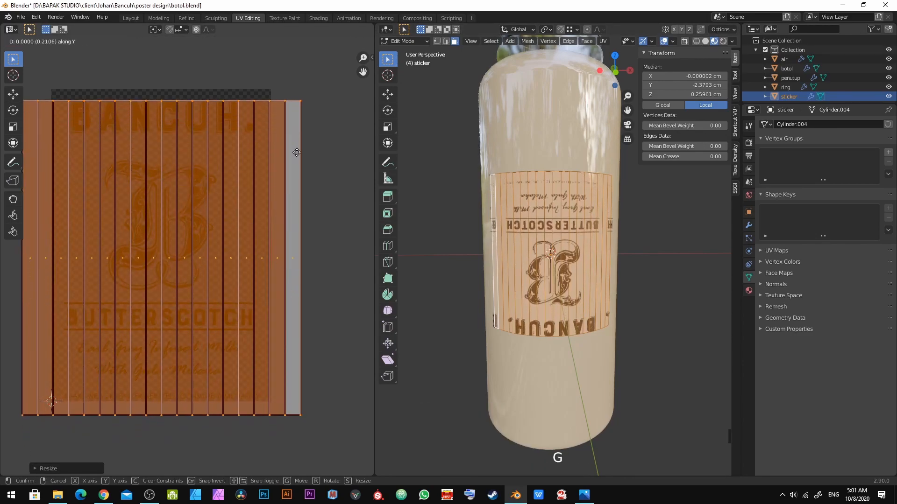
key(s)
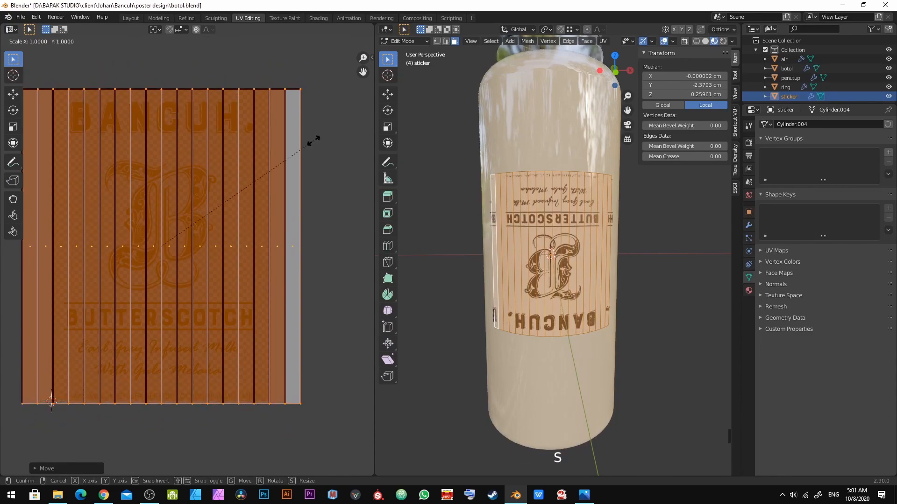
click(331, 149)
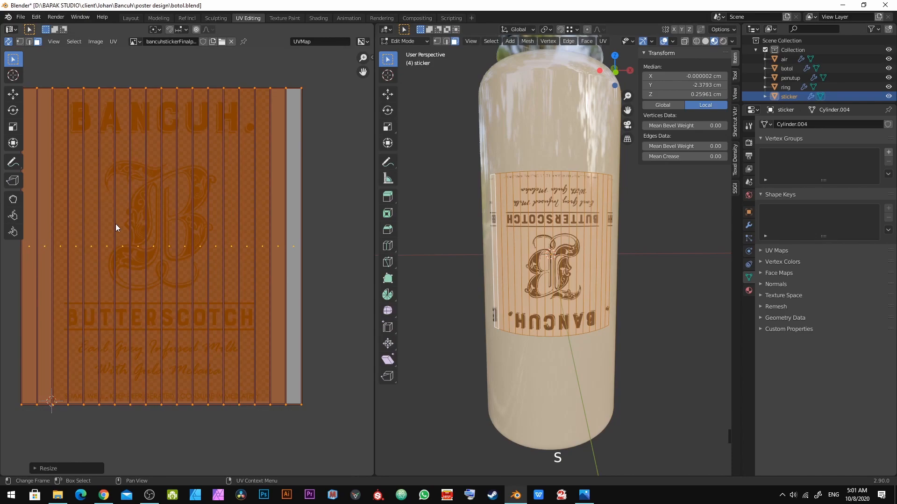
Step: Rotate the UV island 180 degrees and deselect all UVs
text(r180)
key(Return)
key(alt+a)
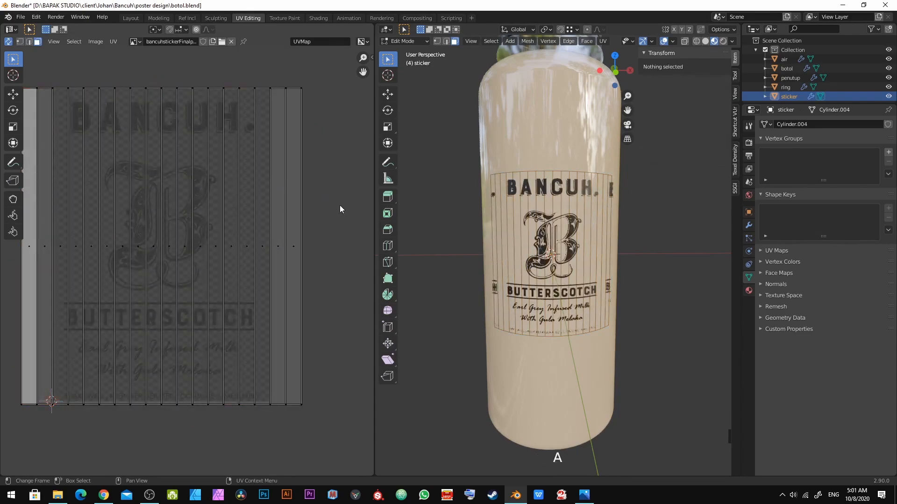
Step: Select the sticker's two outermost face strips on the bottle and delete those faces
key(Tab)
scroll(555, 270, up, 5)
scroll(566, 261, down, 3)
mouse_move(559, 263)
middle_down()
mouse_move(573, 240)
mouse_move(576, 257)
middle_up()
key(Tab)
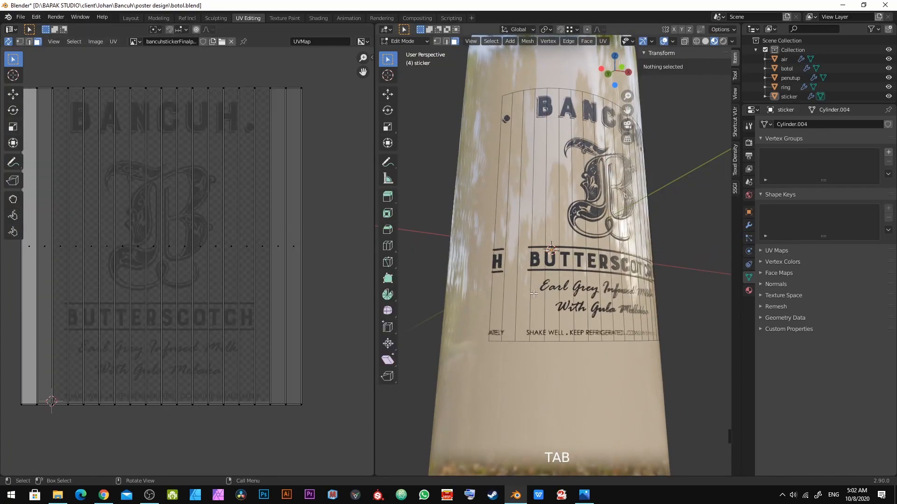
scroll(541, 293, up, 2)
click(497, 249)
shift+click(488, 250)
middle_drag(488, 250, 479, 298)
shift+click(495, 294)
shift+click(525, 286)
key(x)
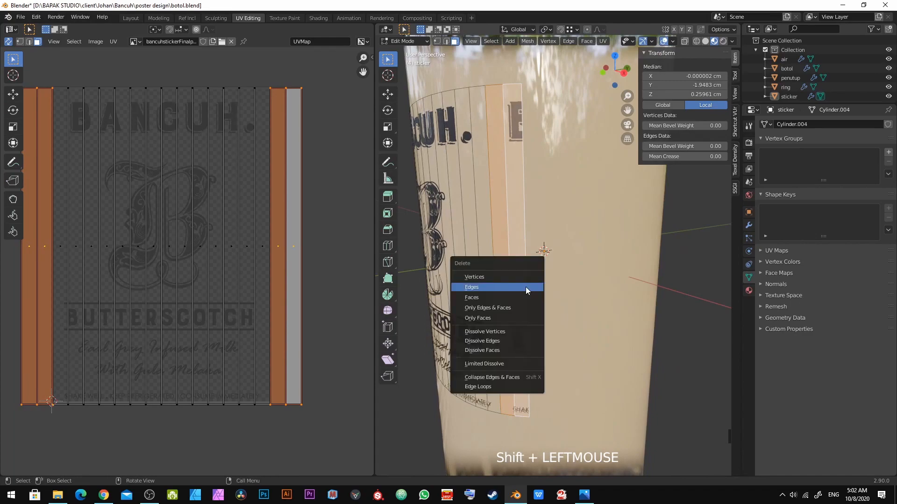
click(524, 297)
Step: Return to object mode and save the blend file
key(Tab)
middle_drag(521, 290, 536, 278)
key(ctrl+s)
scroll(598, 275, down, 4)
scroll(534, 278, up, 4)
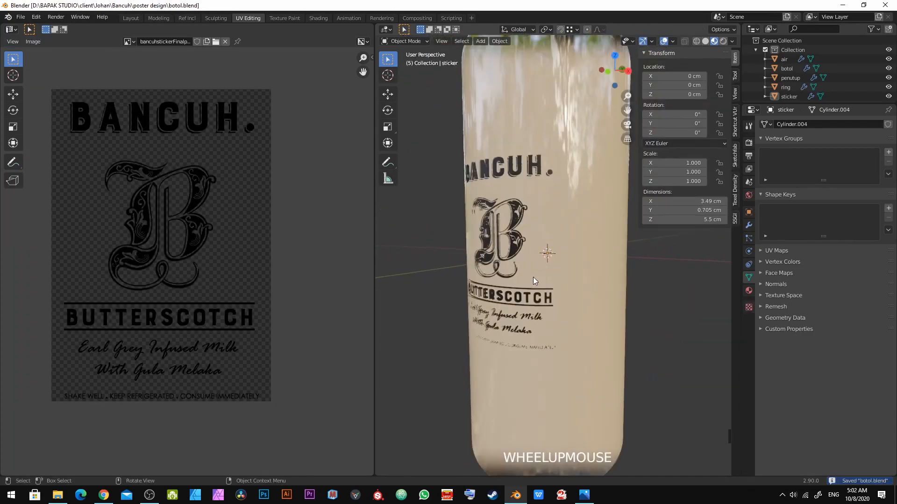
Step: Switch to the Layout workspace and set the viewport to rendered shading
click(129, 18)
scroll(355, 168, down, 3)
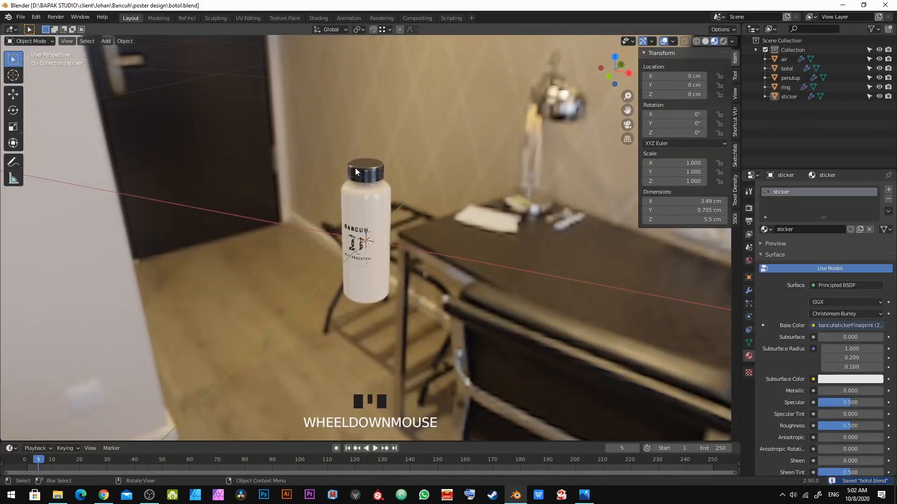
scroll(369, 178, up, 5)
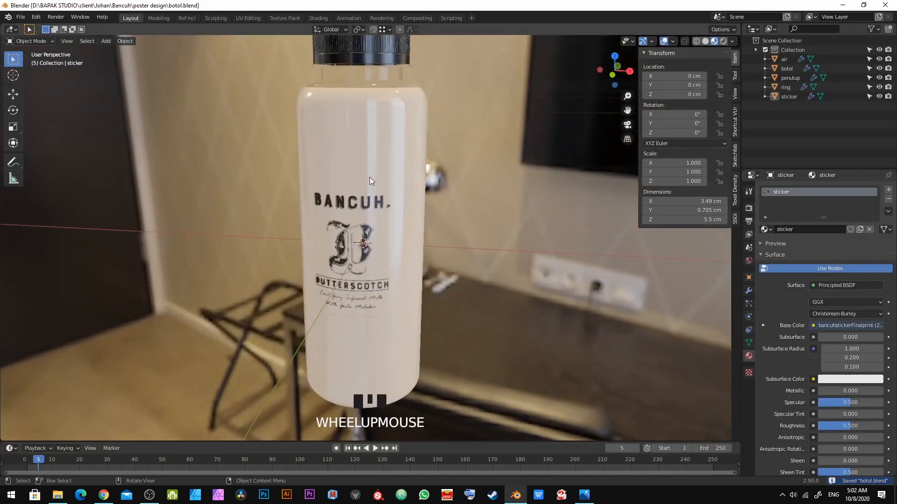
click(725, 42)
Step: Change the scene's render engine to Cycles
click(749, 208)
click(817, 191)
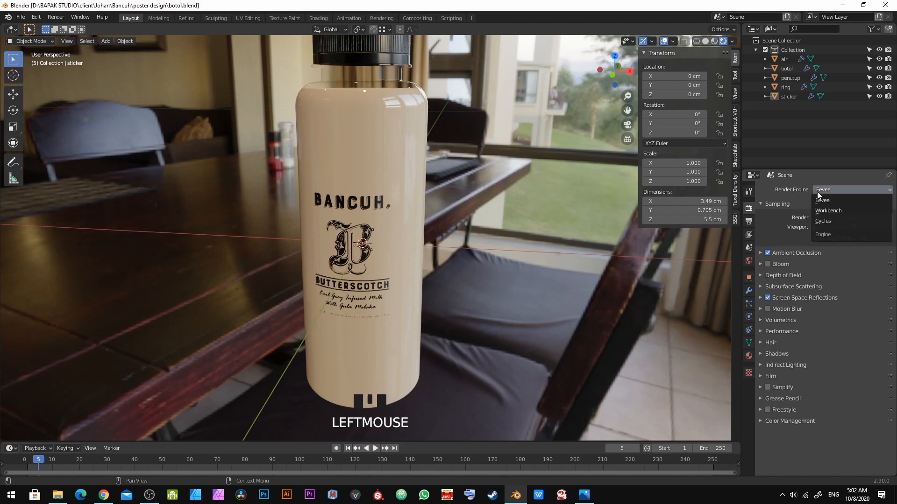
click(831, 222)
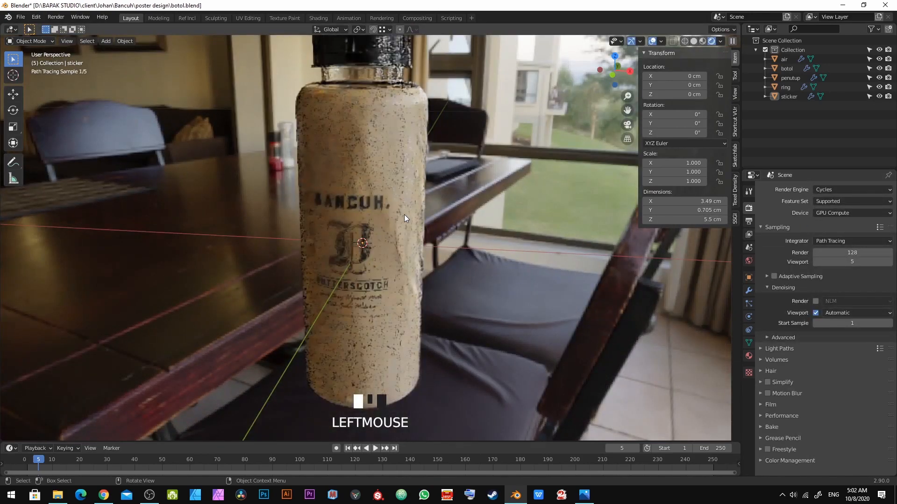
mouse_move(404, 214)
middle_down()
mouse_move(424, 206)
mouse_move(422, 194)
middle_up()
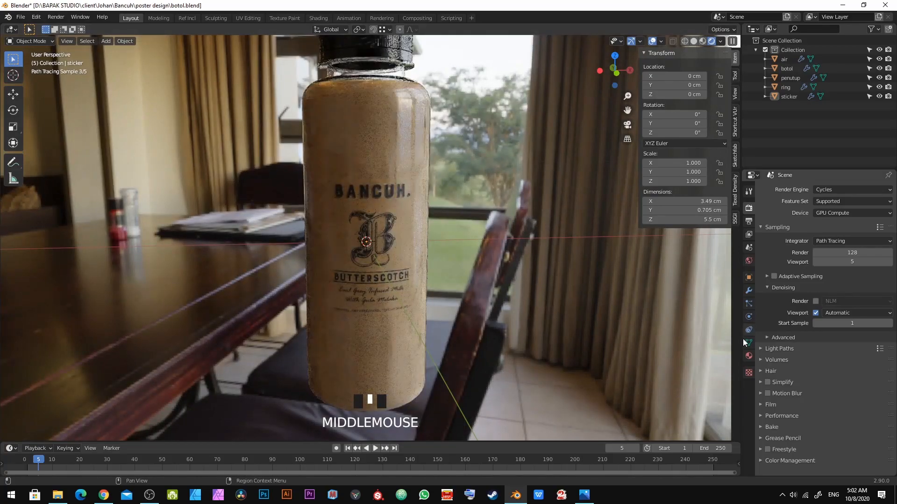
Step: Select the sticker and set its material's Roughness to 0
click(748, 356)
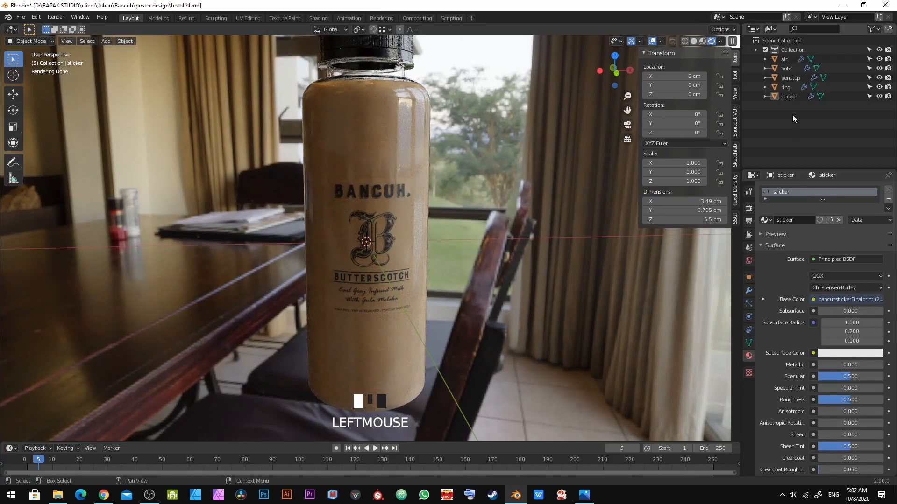
click(791, 90)
click(792, 96)
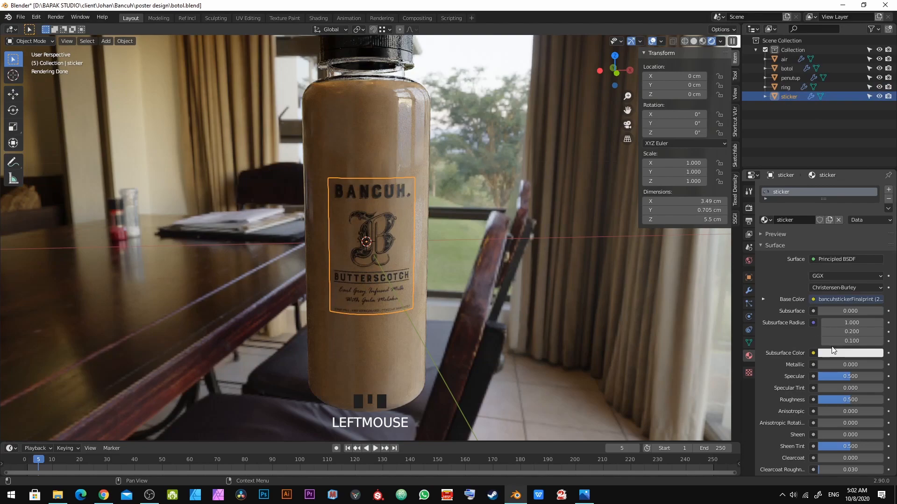
scroll(830, 354, down, 2)
click(837, 363)
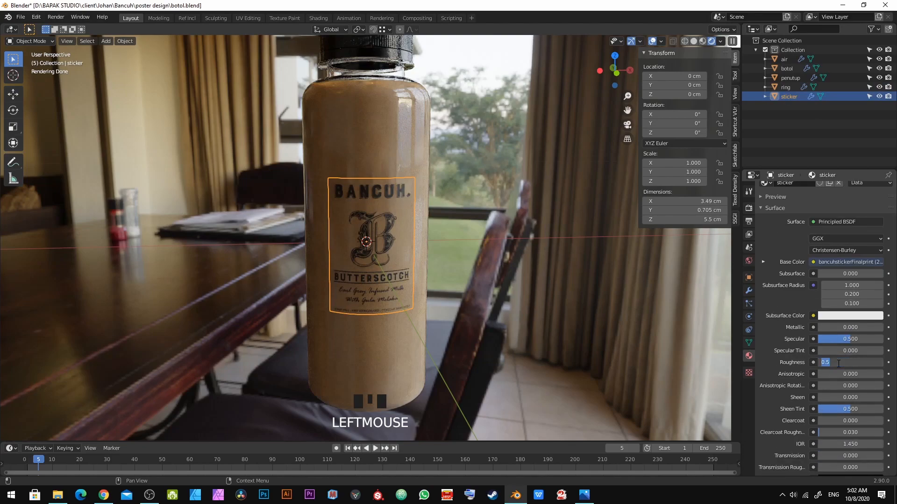
key(Escape)
click(380, 147)
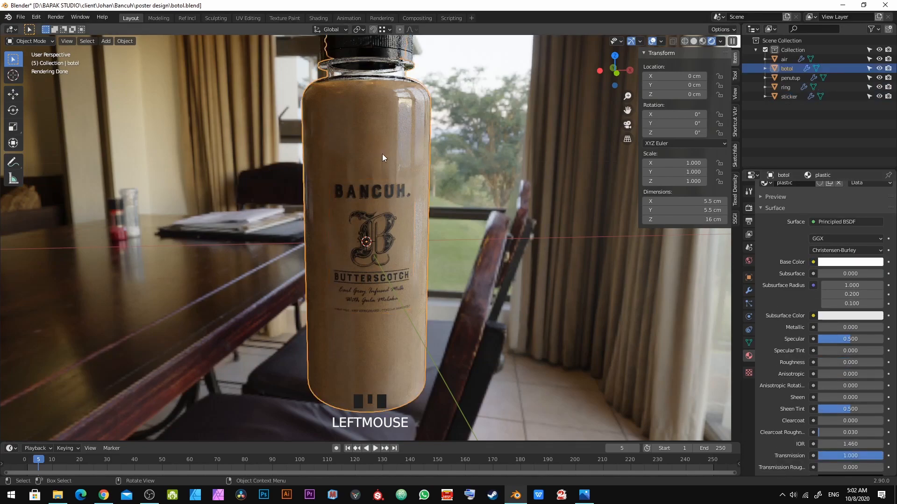
click(380, 192)
click(857, 364)
text(0)
key(KP_Enter)
Step: Zoom in to inspect the label on the rendered bottle
scroll(354, 233, up, 1)
scroll(390, 212, up, 4)
middle_drag(377, 201, 347, 181)
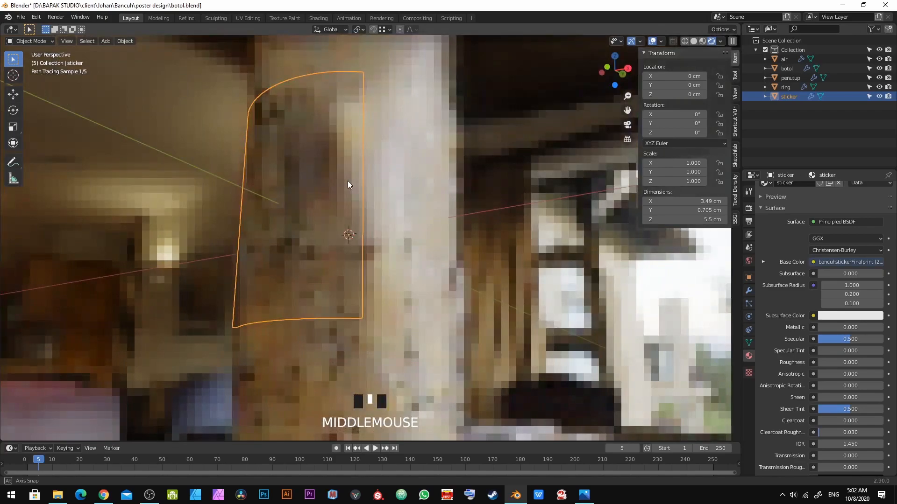
key(a)
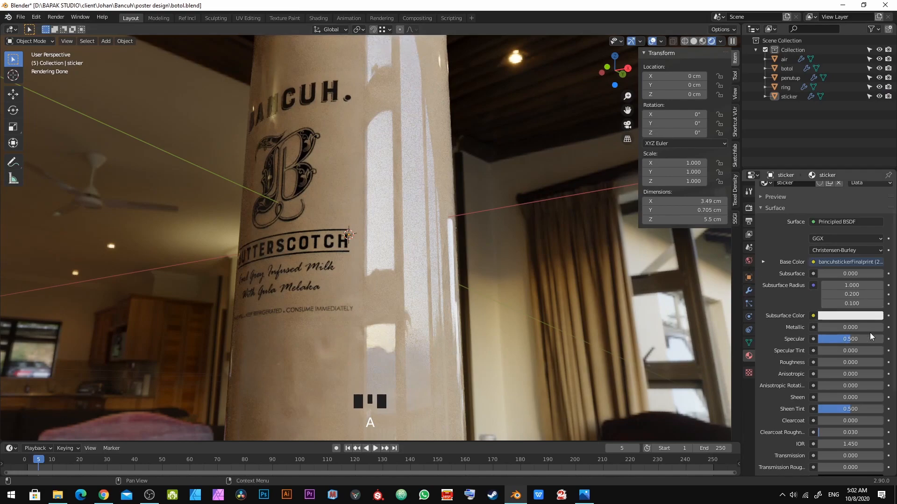
Step: Try turning off the sticker's Shadow ray visibility in its object properties, then turn it back on
scroll(859, 318, down, 1)
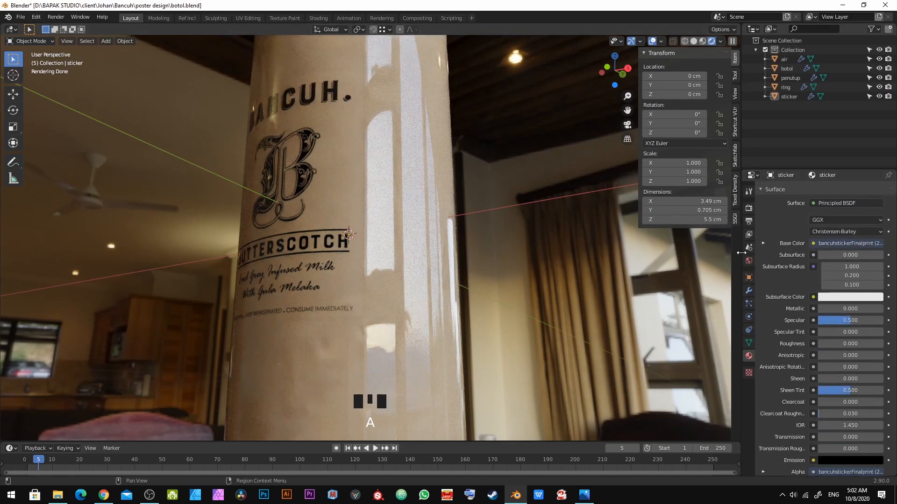
click(749, 278)
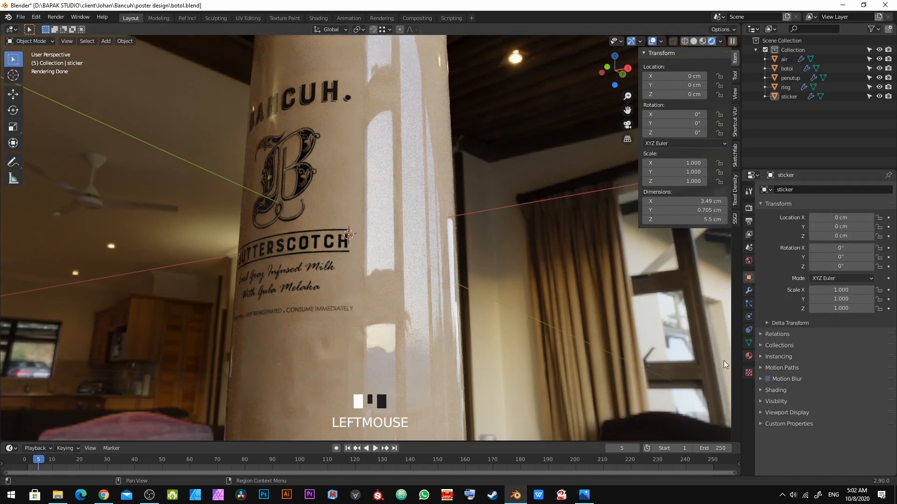
click(770, 390)
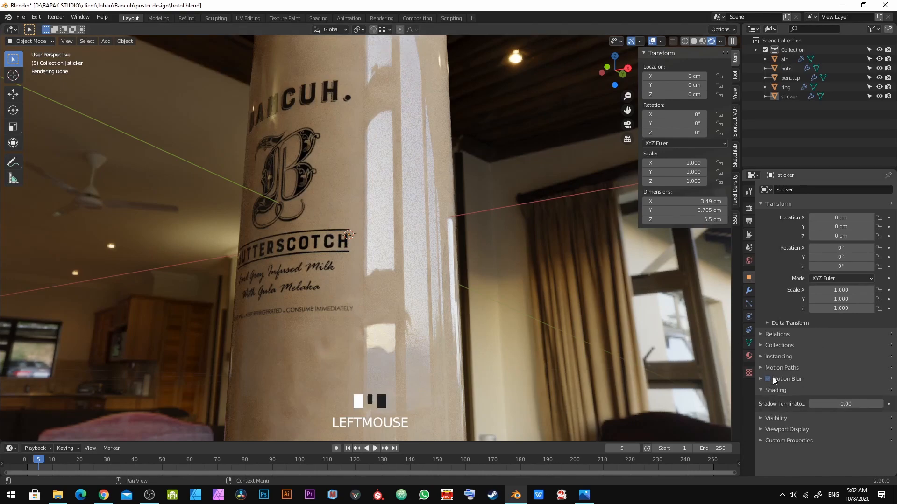
click(777, 419)
scroll(775, 425, down, 6)
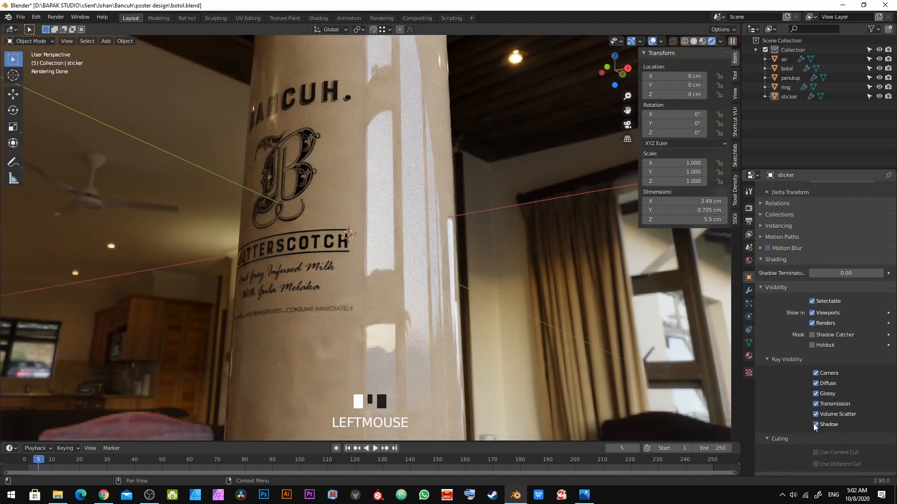
click(815, 425)
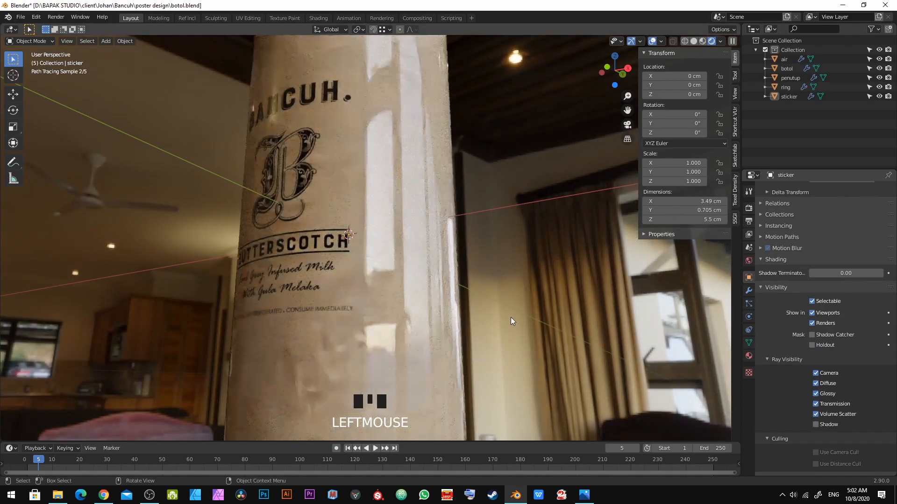
middle_drag(511, 317, 556, 370)
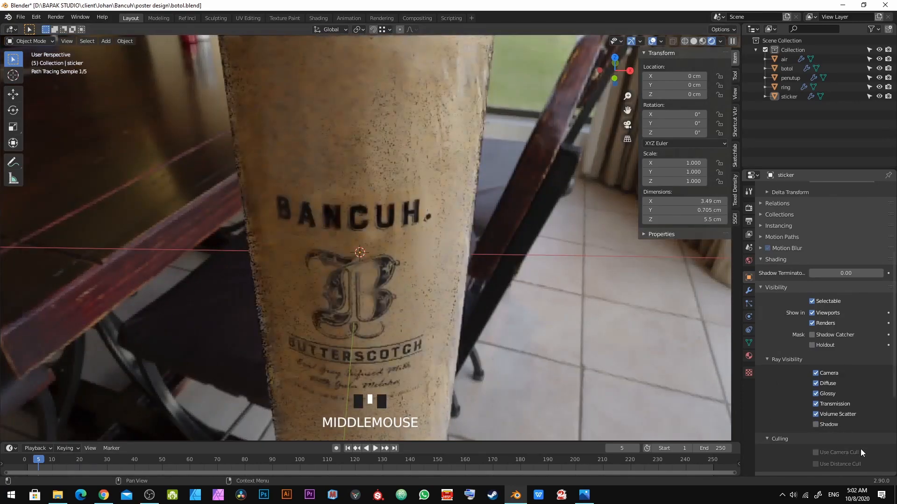
click(816, 424)
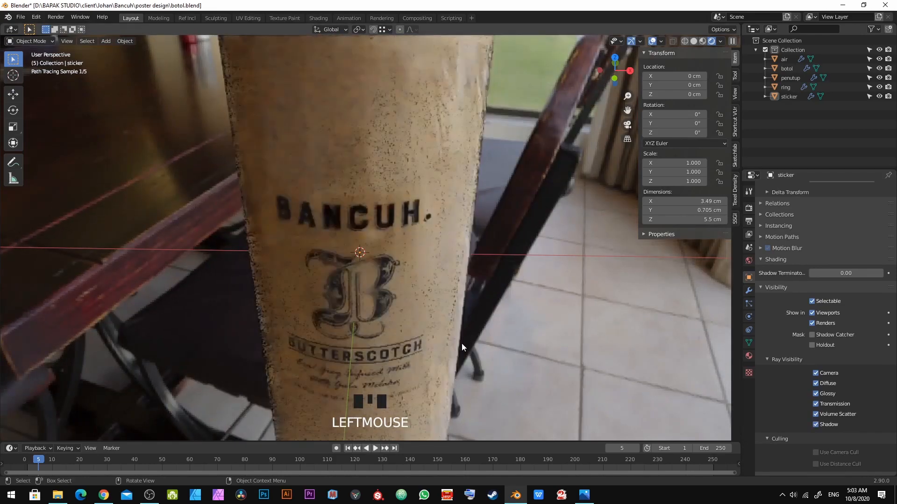
Step: Deselect all objects and save the blend file
key(alt+a)
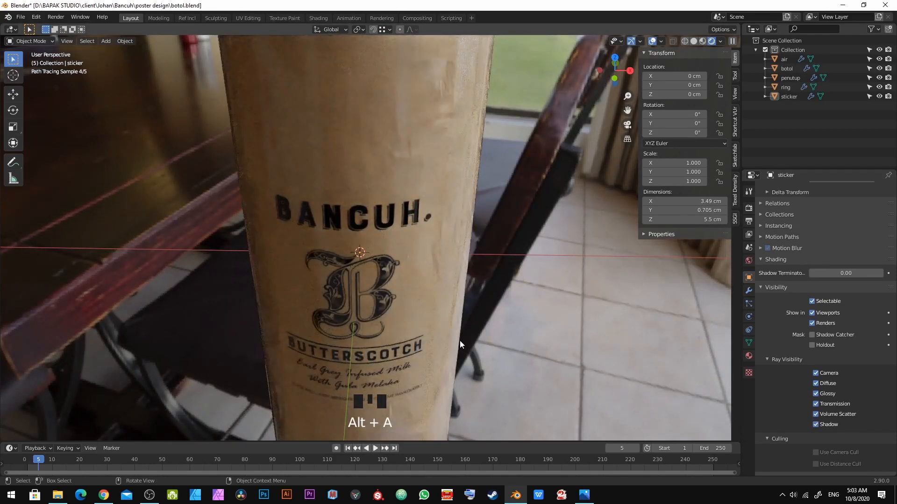
key(ctrl+s)
middle_drag(440, 360, 533, 287)
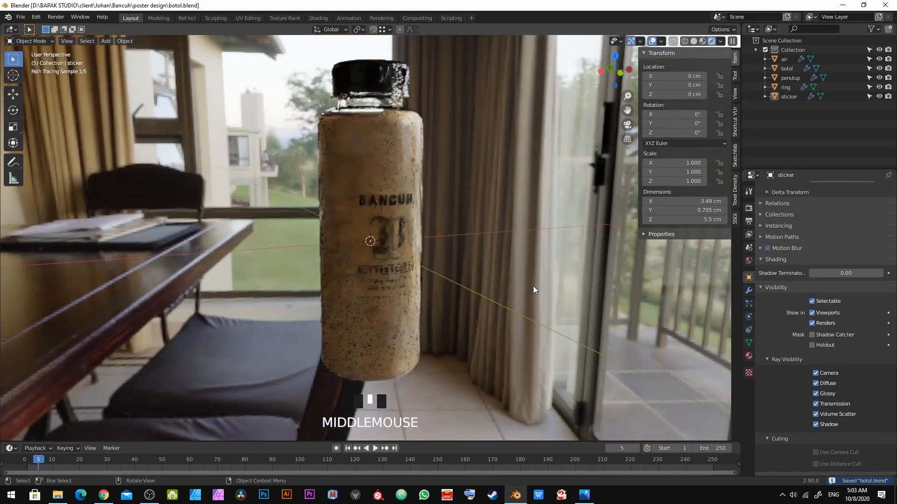
mouse_move(380, 214)
middle_down()
mouse_move(411, 223)
mouse_move(341, 234)
mouse_move(386, 230)
mouse_move(344, 258)
mouse_move(374, 282)
mouse_move(441, 226)
mouse_move(454, 201)
mouse_move(388, 205)
middle_up()
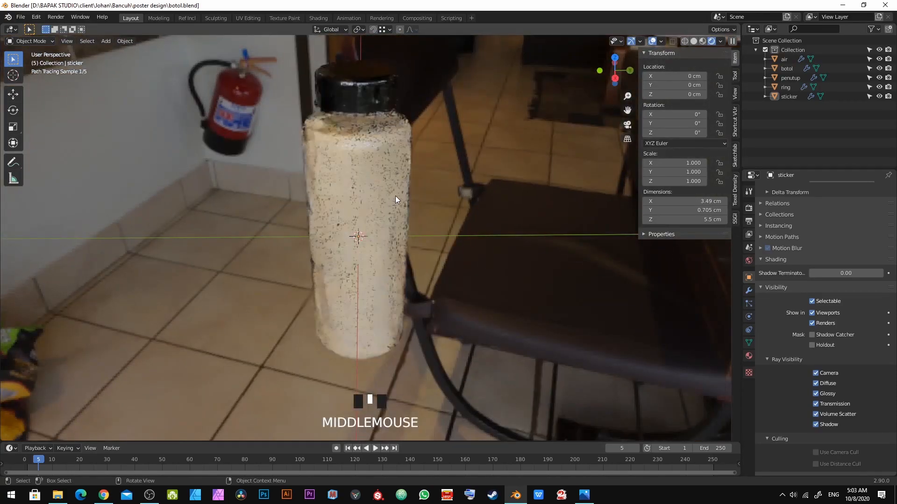
Step: Add a mesh plane to the scene and switch the viewport to solid shading
key(shift+a)
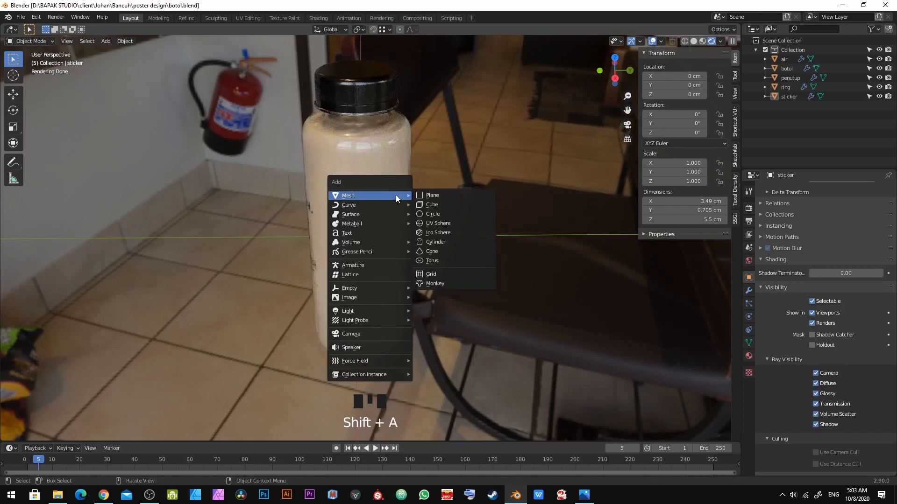
click(472, 197)
scroll(371, 243, down, 1)
middle_drag(371, 243, 397, 208)
key(z)
click(435, 222)
Step: Move the plane down along Z to about -7.04 cm so it sits under the bottle as a floor
scroll(394, 248, down, 3)
scroll(377, 276, up, 3)
shift+middle_drag(376, 276, 379, 200)
scroll(375, 220, up, 3)
key(g)
key(z)
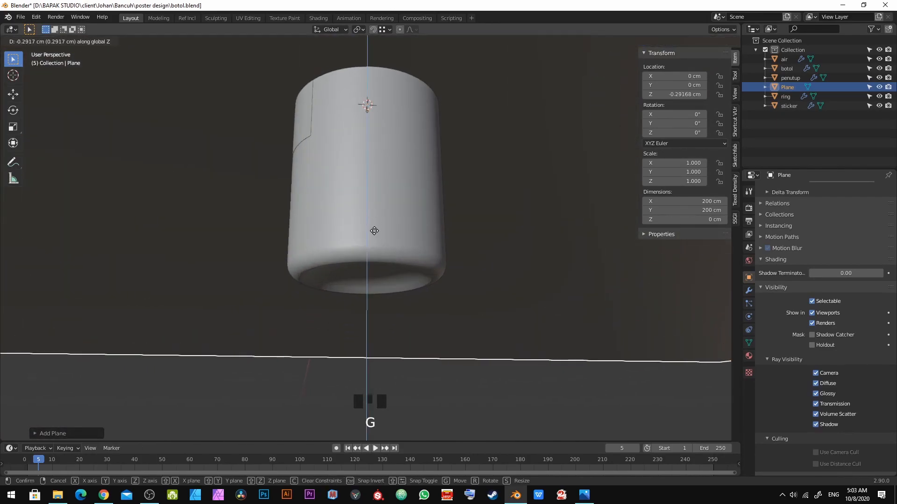
click(388, 265)
middle_drag(393, 234, 413, 277)
key(g)
key(z)
click(410, 252)
Step: Add a camera to the scene
scroll(412, 241, down, 2)
scroll(467, 265, down, 2)
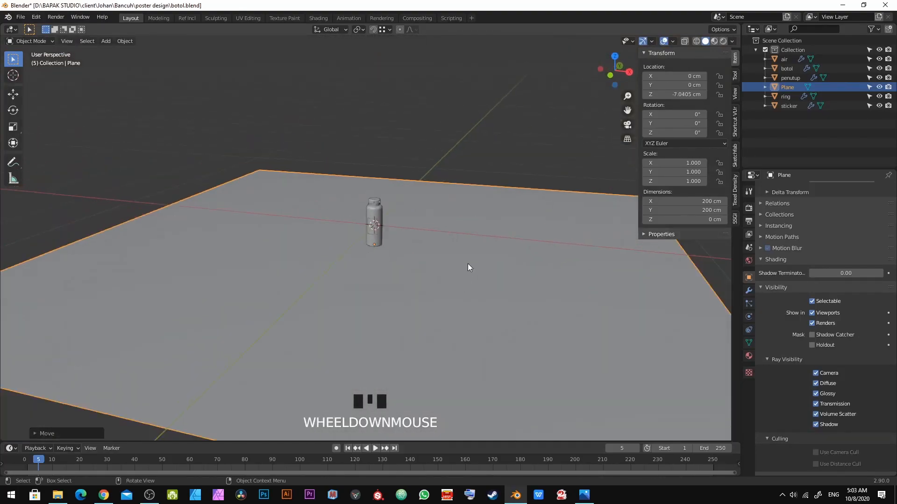
scroll(402, 241, up, 2)
mouse_move(403, 242)
middle_down()
mouse_move(390, 263)
mouse_move(397, 248)
middle_up()
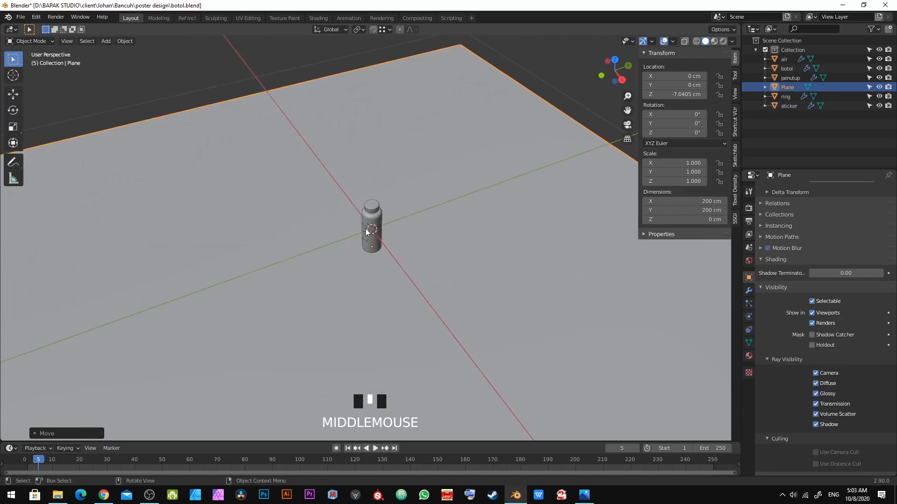
scroll(406, 231, up, 4)
key(shift+a)
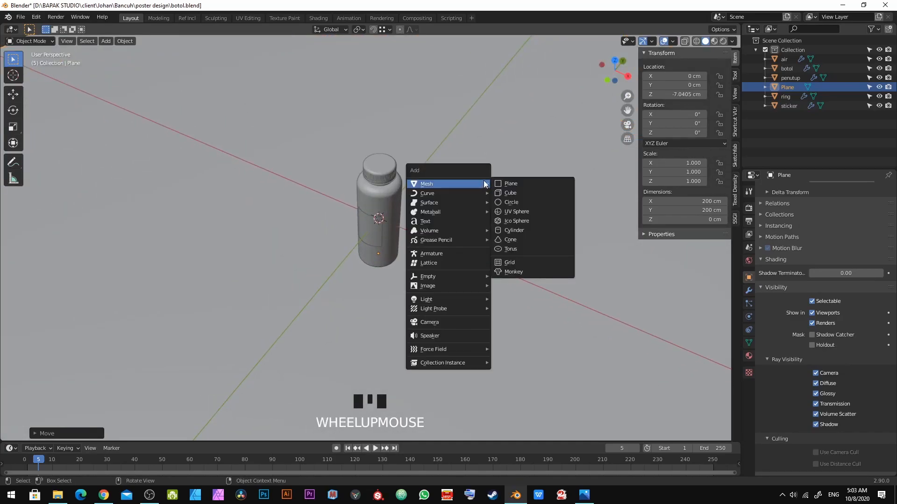
click(473, 322)
Step: Move the camera along Y to about -27.3 cm in front of the bottle
scroll(426, 220, down, 5)
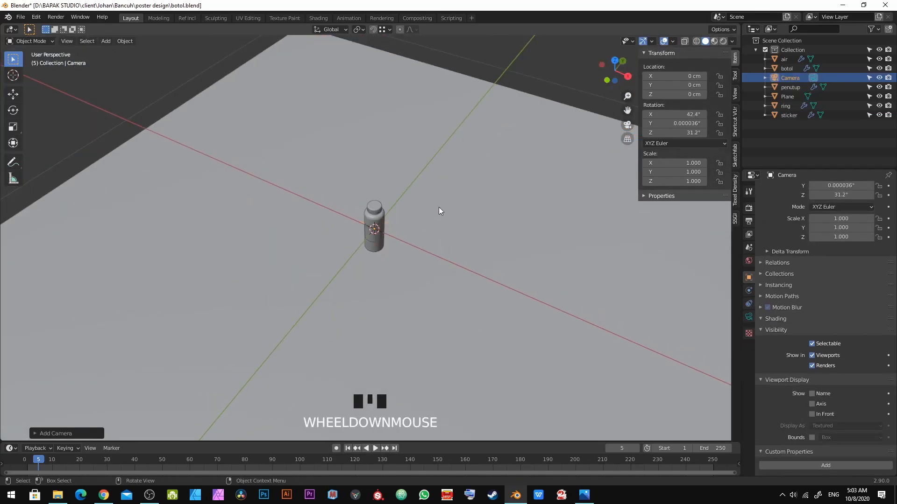
key(g)
key(y)
click(427, 228)
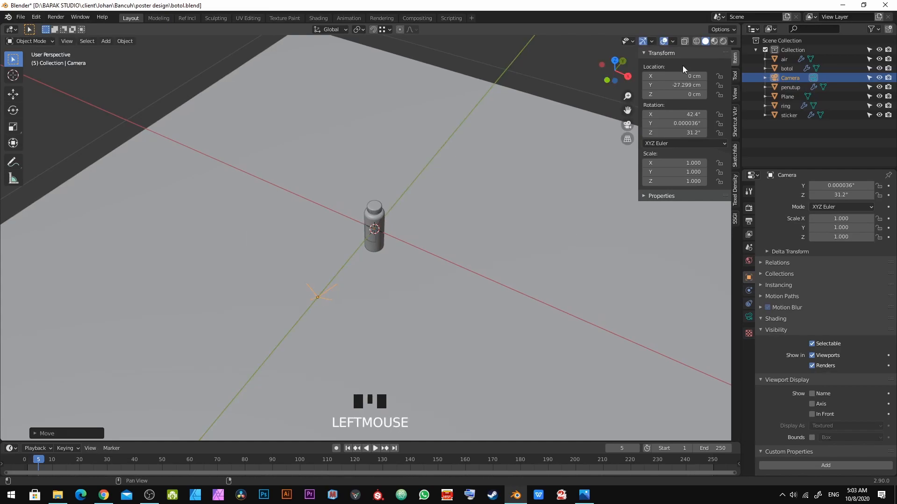
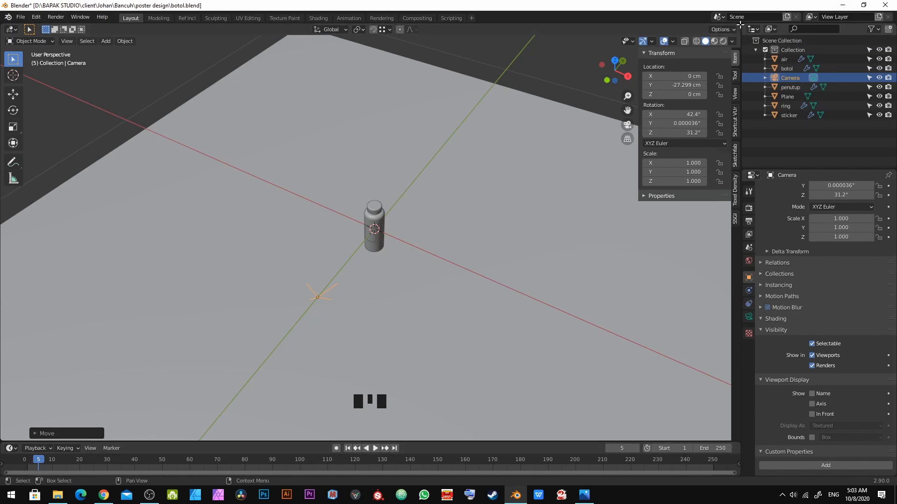
drag(740, 24, 374, 65)
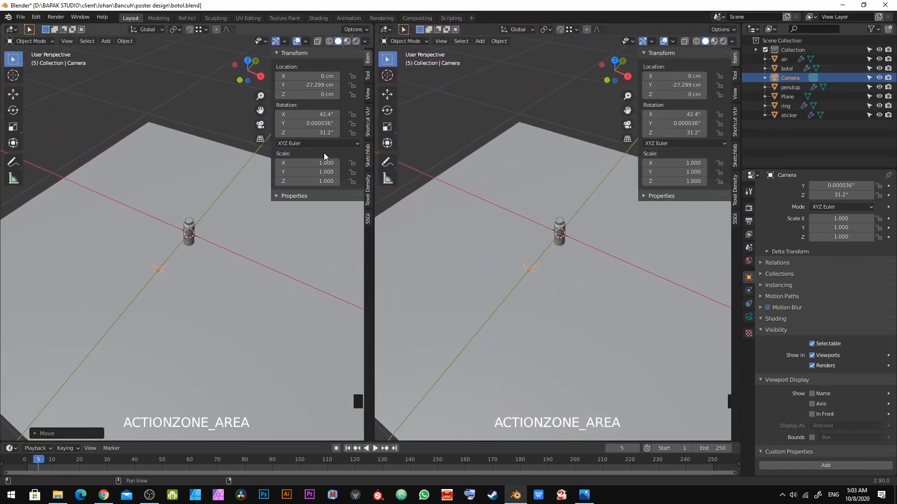
scroll(138, 279, up, 4)
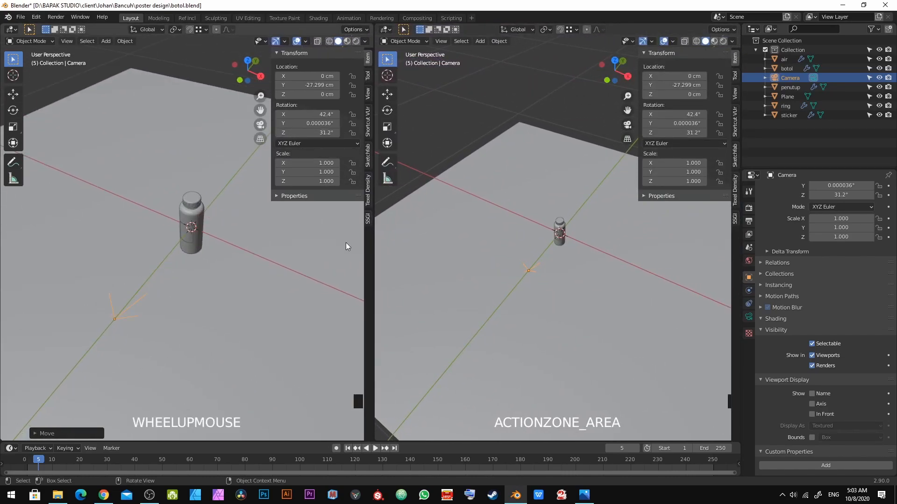
scroll(467, 262, up, 1)
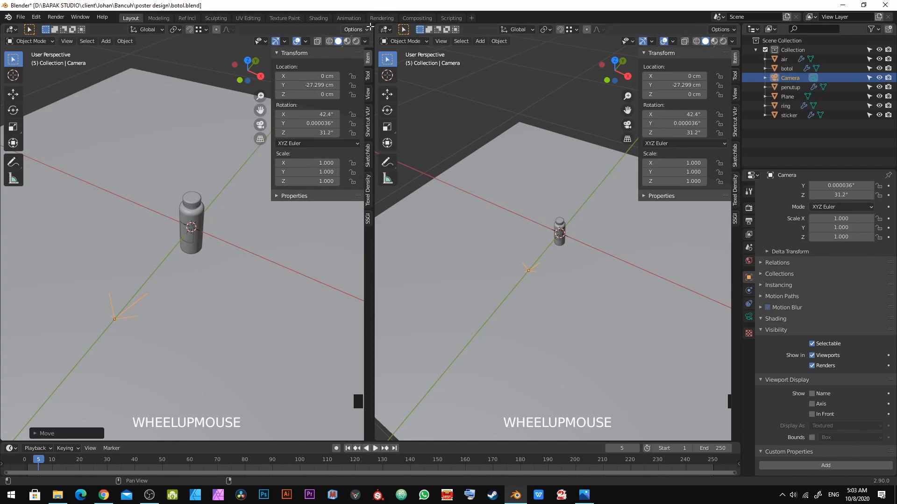
drag(369, 27, 503, 80)
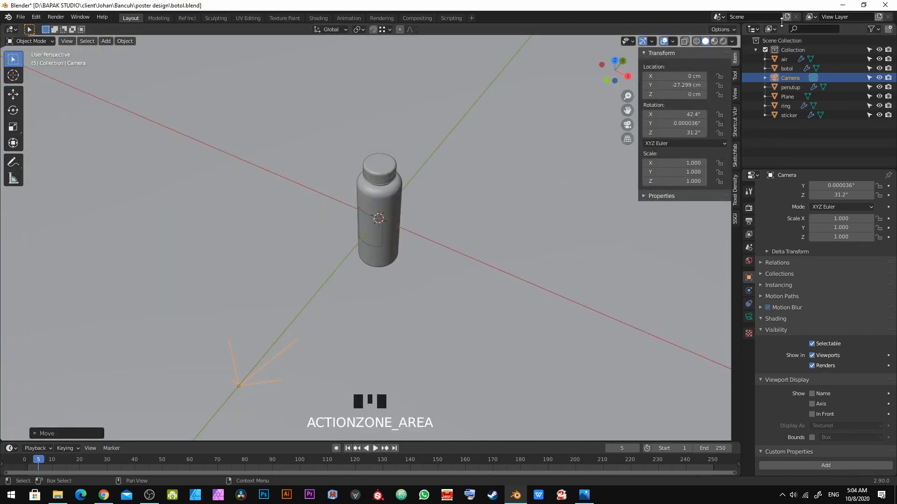
Step: Split the viewport in two and set the left view to look through the camera with its sidebar hidden
drag(740, 25, 360, 187)
mouse_move(187, 233)
middle_down()
mouse_move(200, 258)
mouse_move(188, 228)
middle_up()
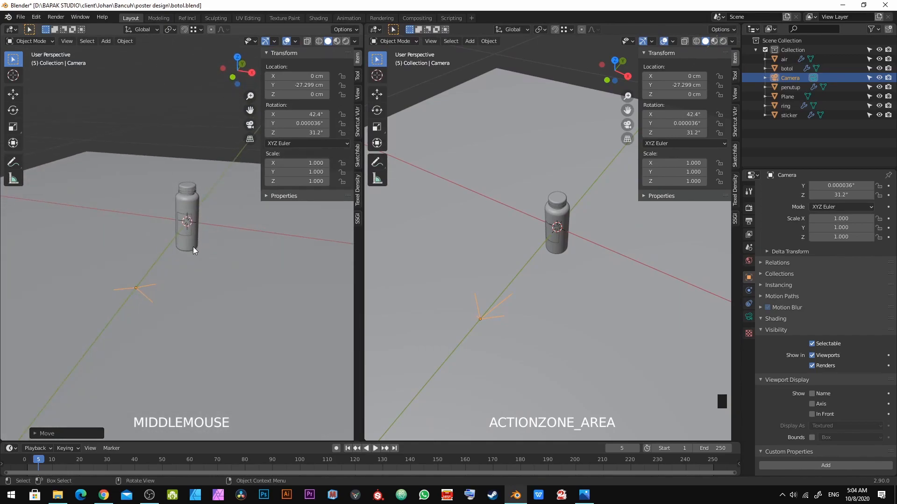
key(n)
click(352, 124)
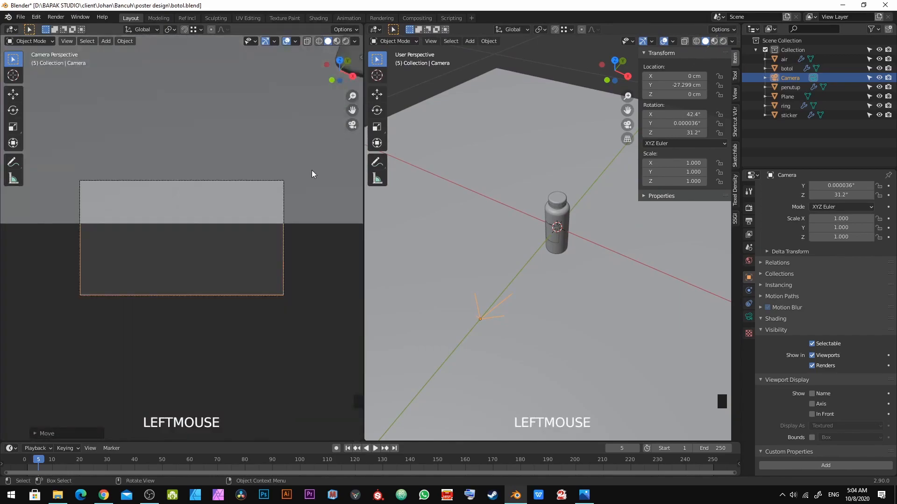
Step: Clear the camera's rotation and rotate it 90° about the X axis to face the bottle
scroll(565, 316, down, 3)
middle_drag(565, 316, 504, 274)
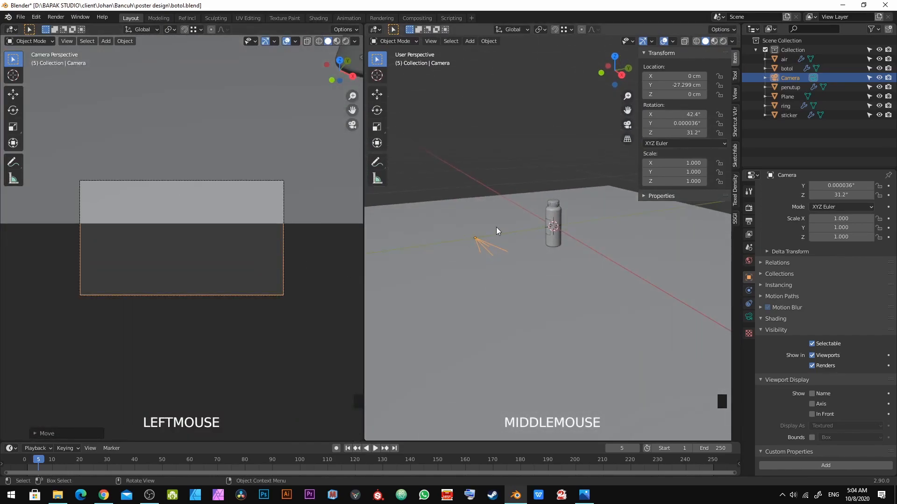
middle_drag(503, 236, 541, 318)
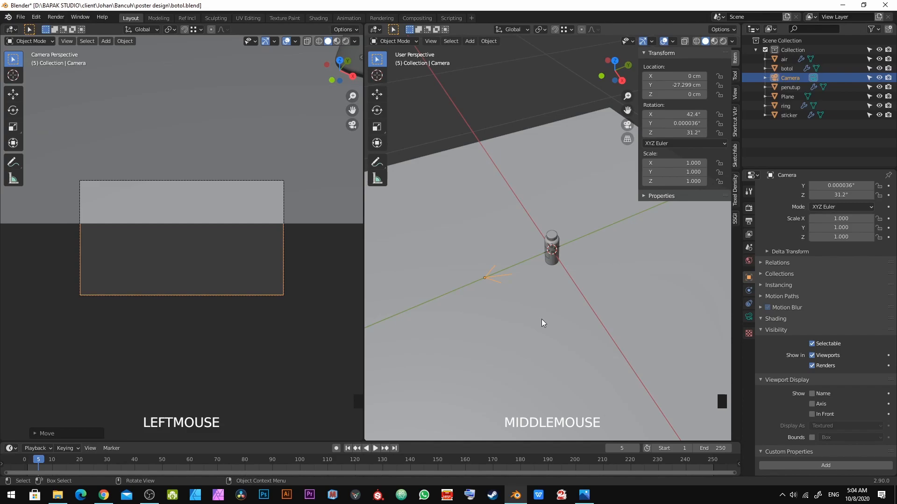
key(alt+r)
middle_drag(542, 318, 503, 306)
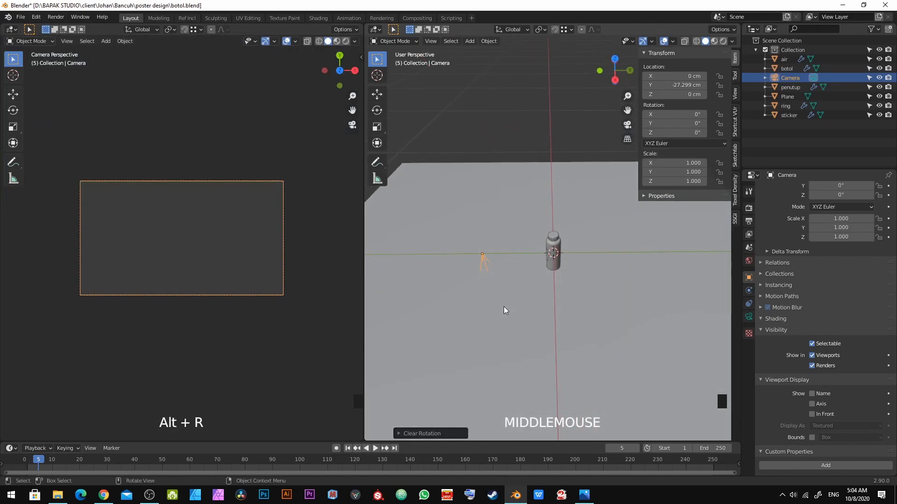
key(r)
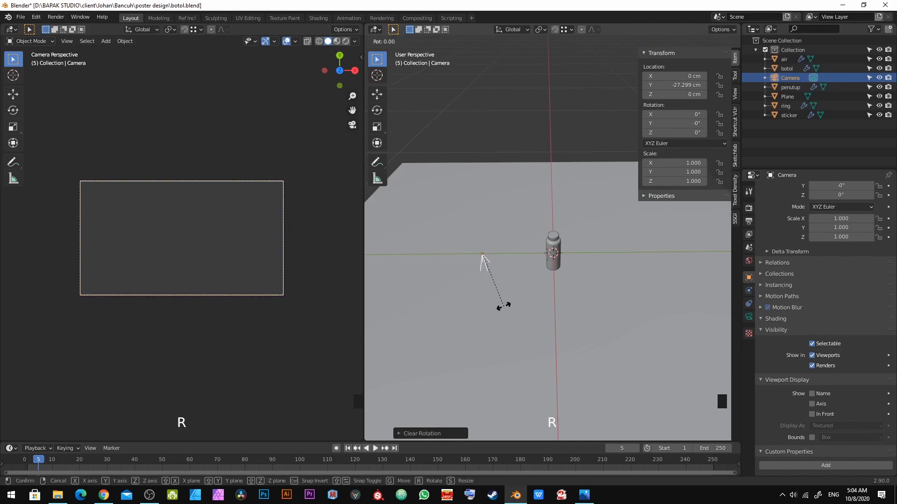
right_click(503, 307)
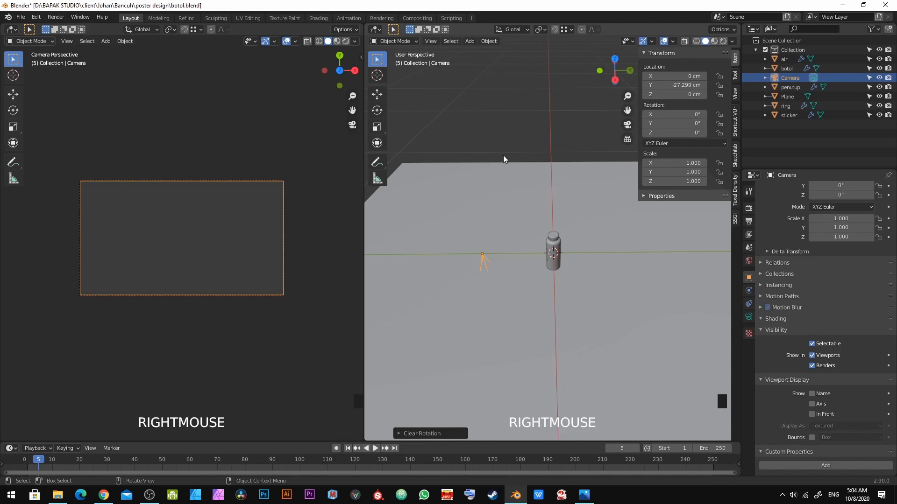
text(rx90)
key(KP_Enter)
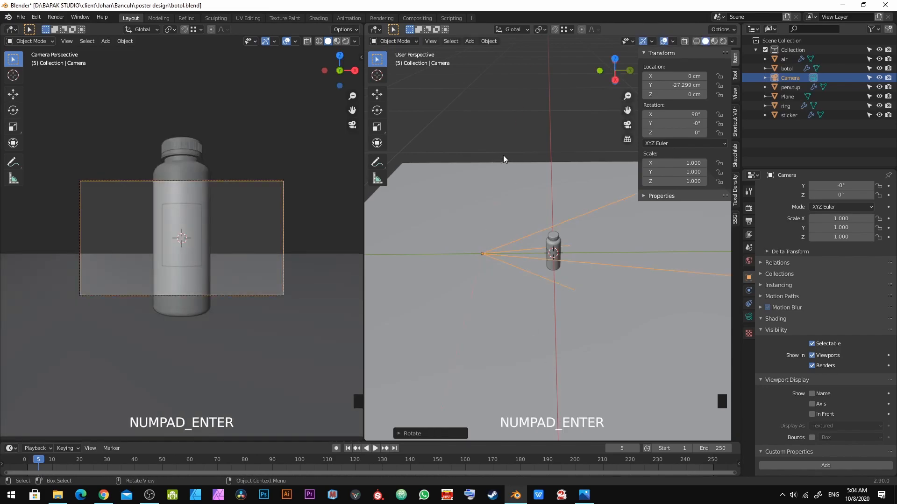
Step: Scale the camera down to about 0.158 and move it back along Y to about -53.55 cm
scroll(499, 182, down, 4)
key(s)
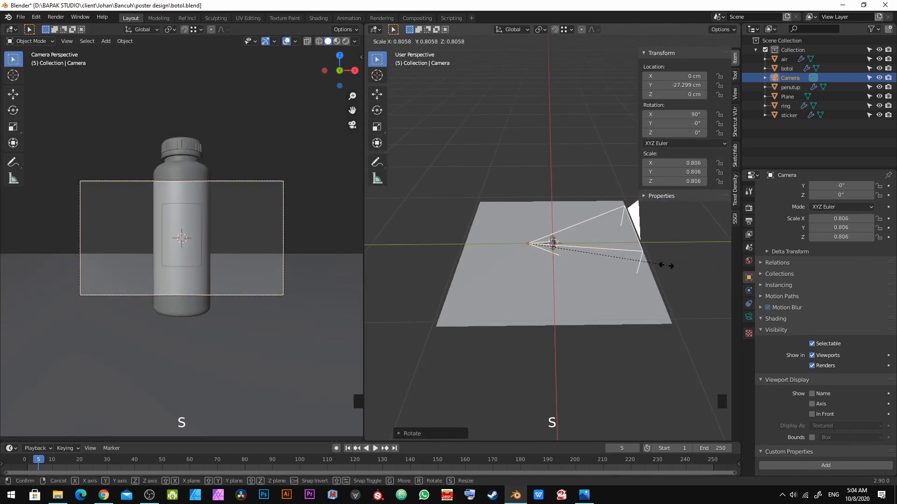
click(540, 269)
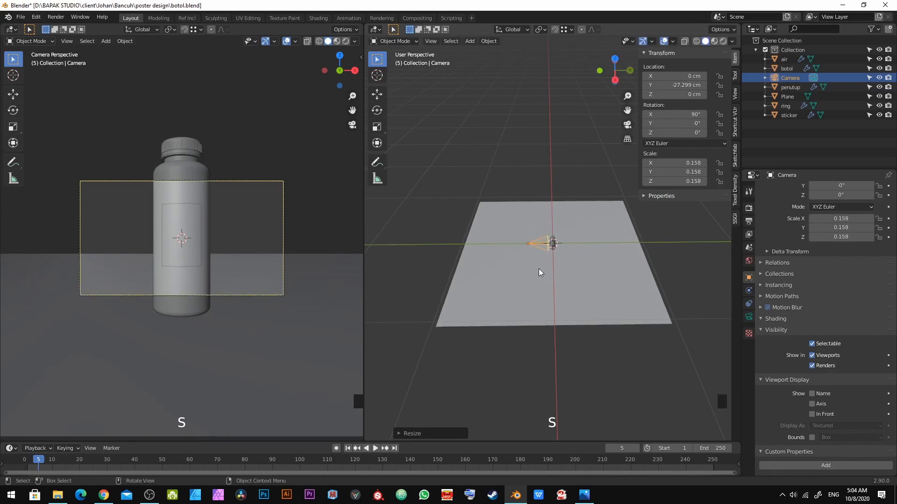
scroll(606, 239, up, 3)
key(g)
key(y)
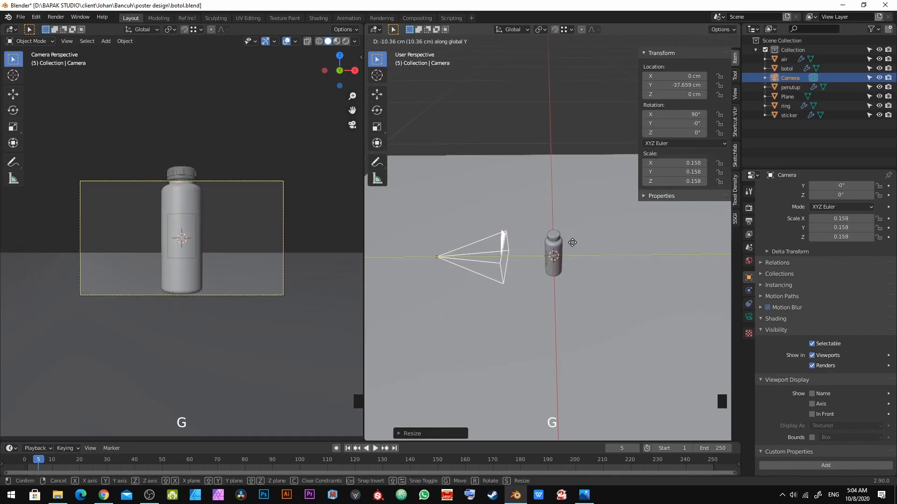
click(524, 262)
Step: Raise the camera along Z to about 2.78 cm and scale it down to about 0.106
key(g)
key(z)
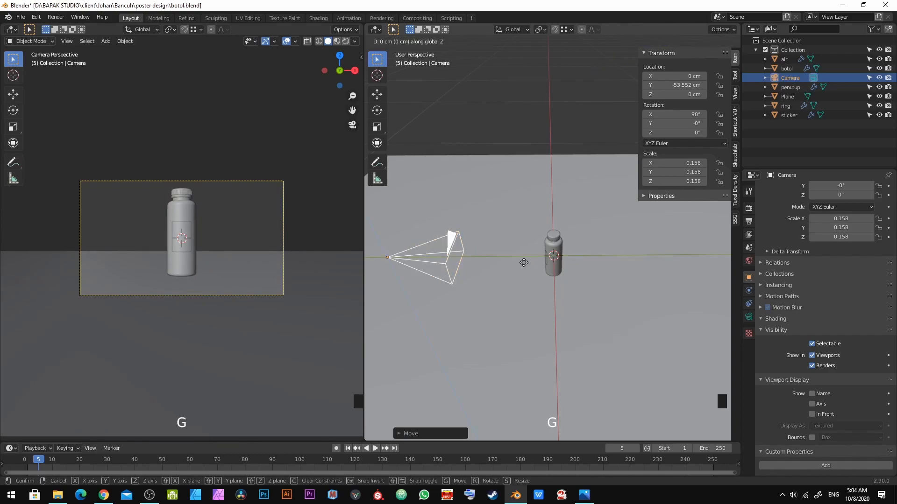
click(512, 194)
middle_drag(512, 194, 560, 276)
scroll(560, 275, down, 1)
key(s)
click(625, 268)
Step: Lower the camera along Z to about 2 cm and move it further back along Y to about -60.75 cm
key(g)
key(z)
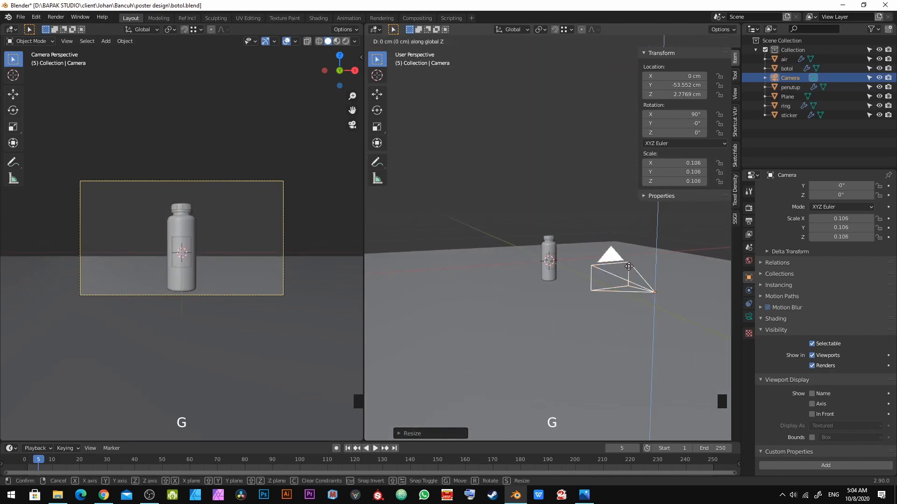
click(637, 301)
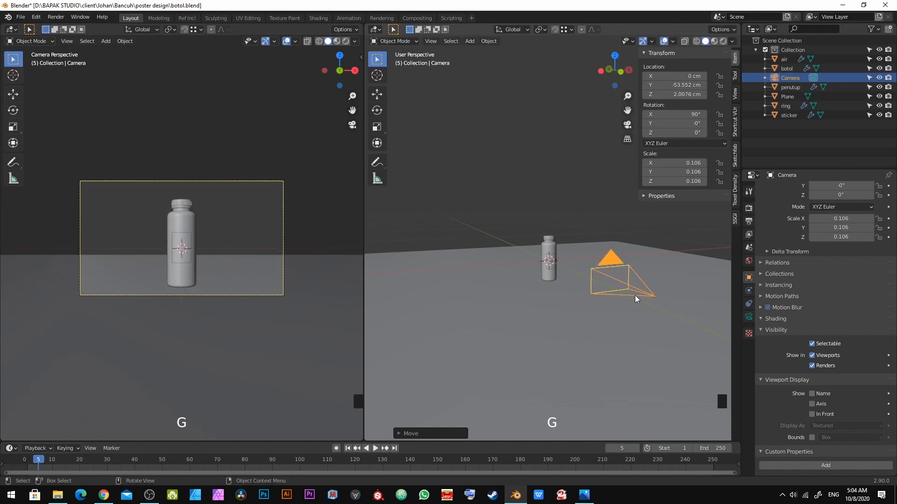
middle_drag(635, 296, 506, 302)
key(g)
key(y)
click(497, 301)
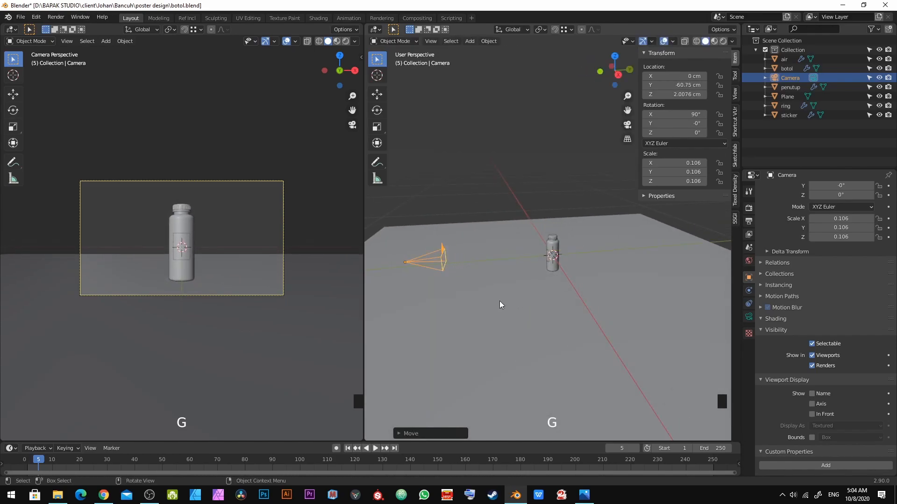
Step: Try to move the bottle object on its own
scroll(565, 261, up, 2)
key(alt+a)
click(562, 323)
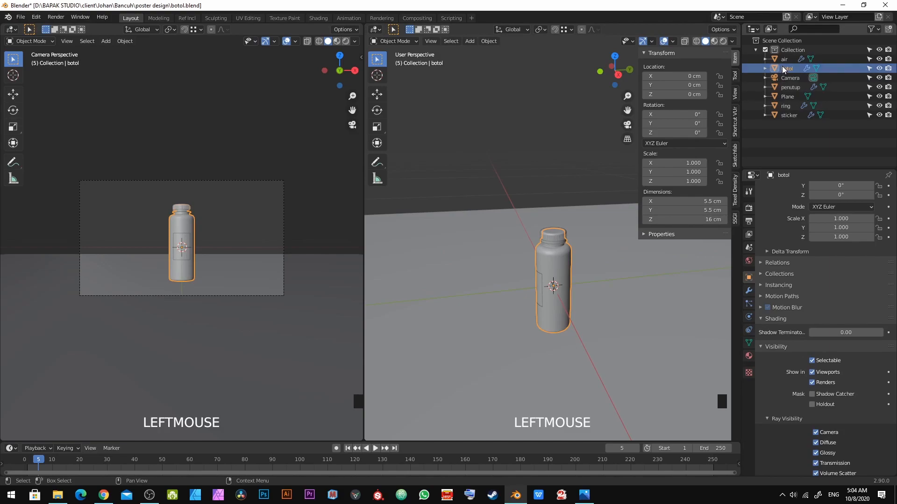
scroll(532, 268, up, 2)
scroll(534, 285, down, 2)
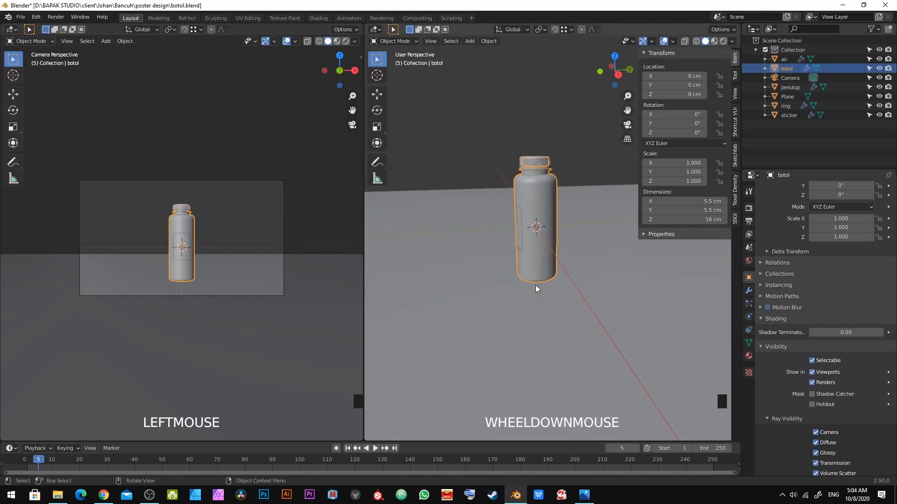
middle_drag(534, 285, 566, 285)
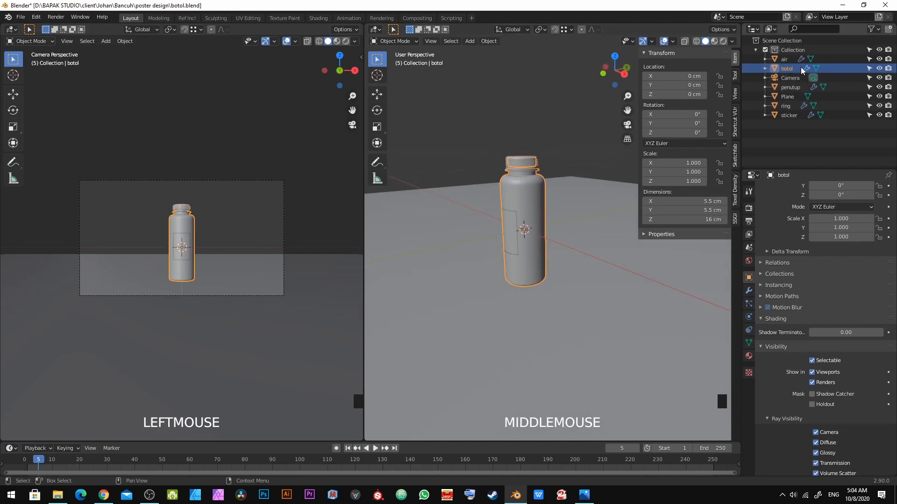
scroll(486, 200, up, 2)
key(g)
right_click(603, 74)
Step: Try to move the bottle together with its air, penutup, ring and sticker parts
click(792, 60)
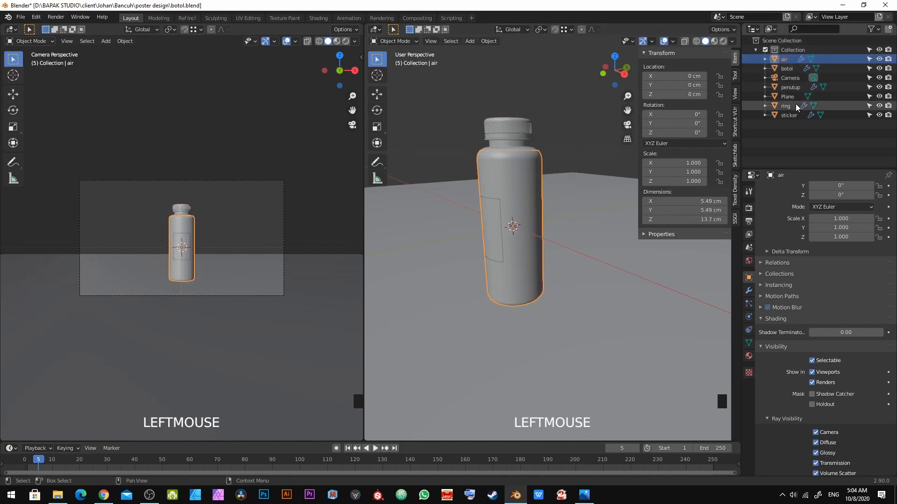
shift+click(793, 68)
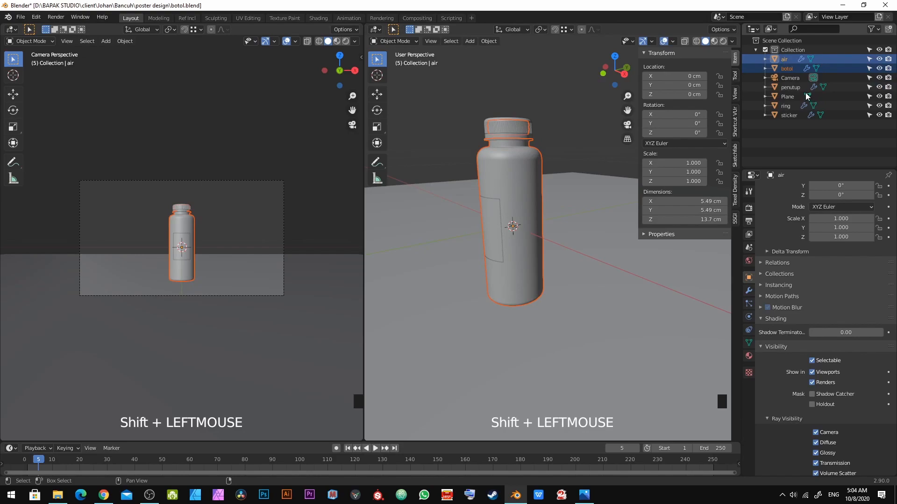
ctrl+click(798, 86)
ctrl+click(797, 106)
ctrl+click(789, 115)
key(g)
key(Escape)
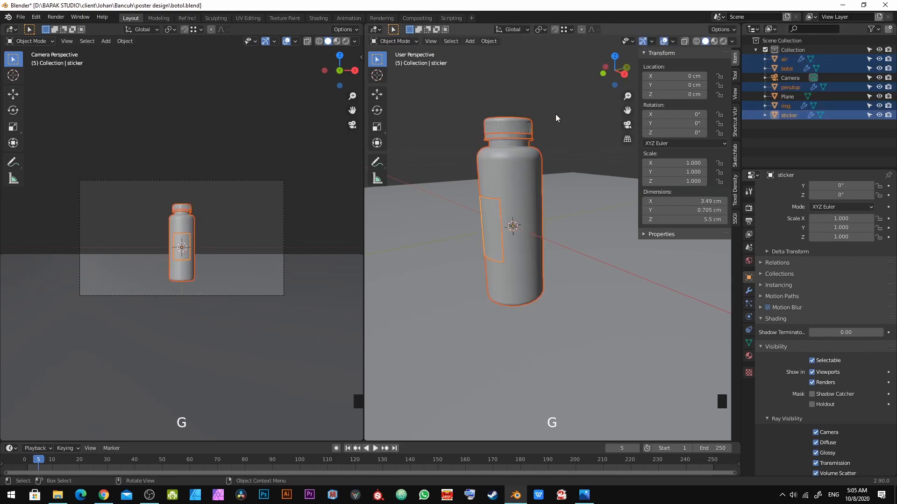
key(alt+a)
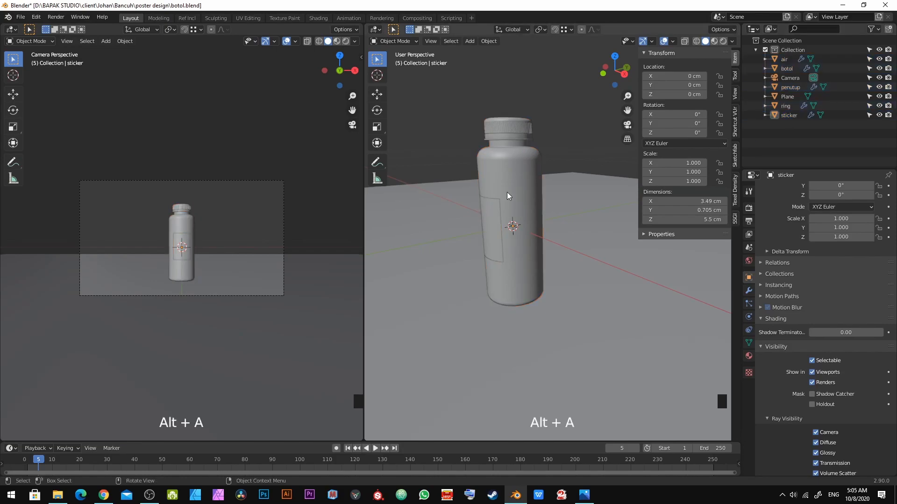
Step: Parent the air, penutup, ring and sticker objects to the botol object using Keep Transform
click(780, 69)
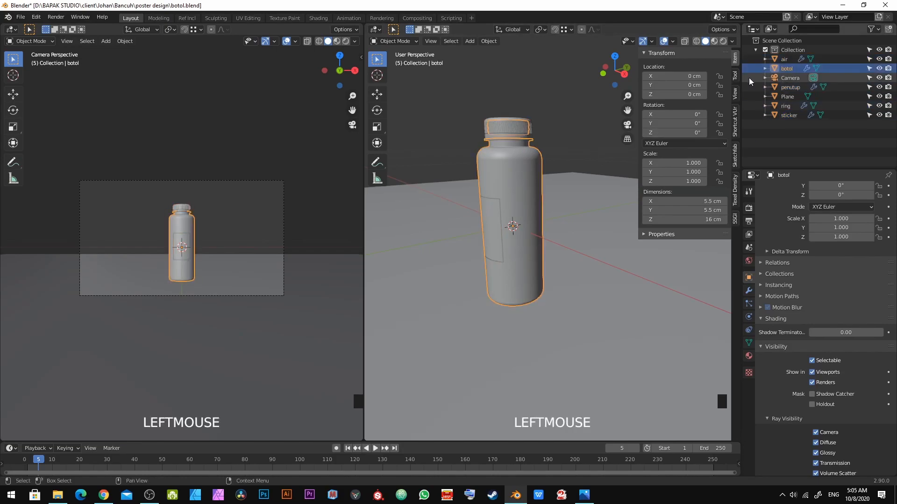
ctrl+click(785, 60)
ctrl+click(797, 88)
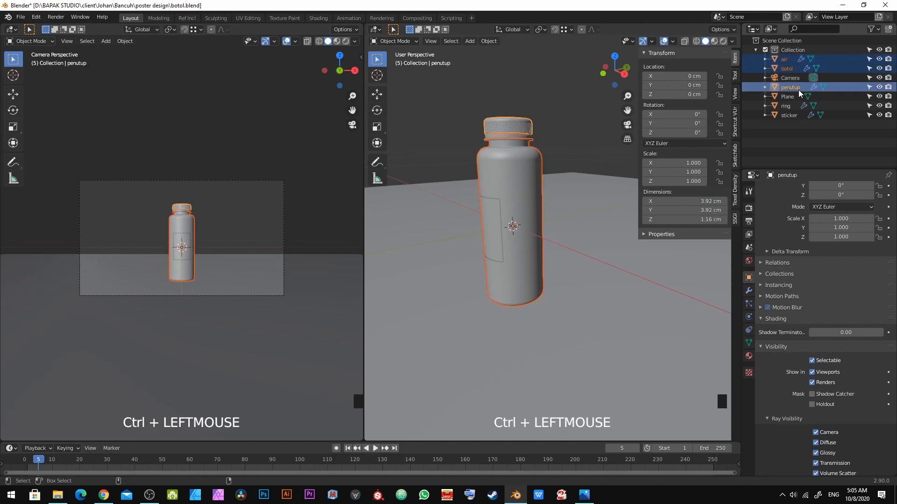
ctrl+click(793, 107)
ctrl+click(795, 115)
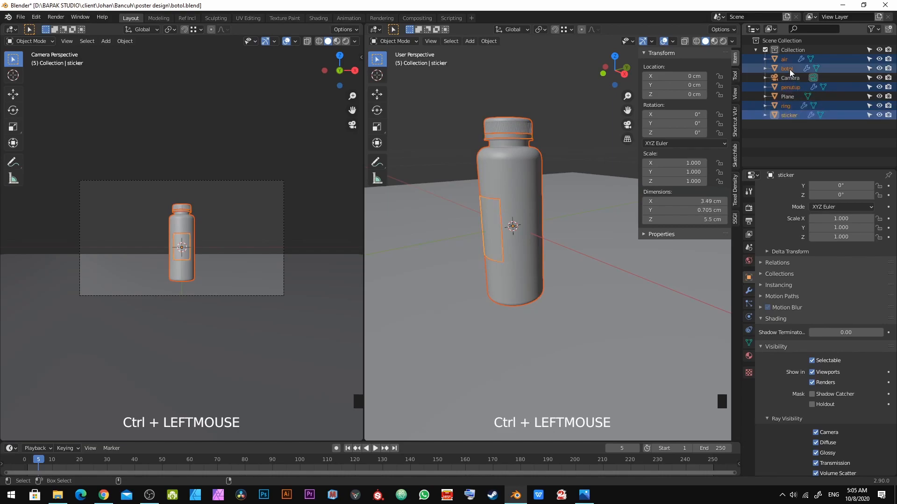
ctrl+click(789, 70)
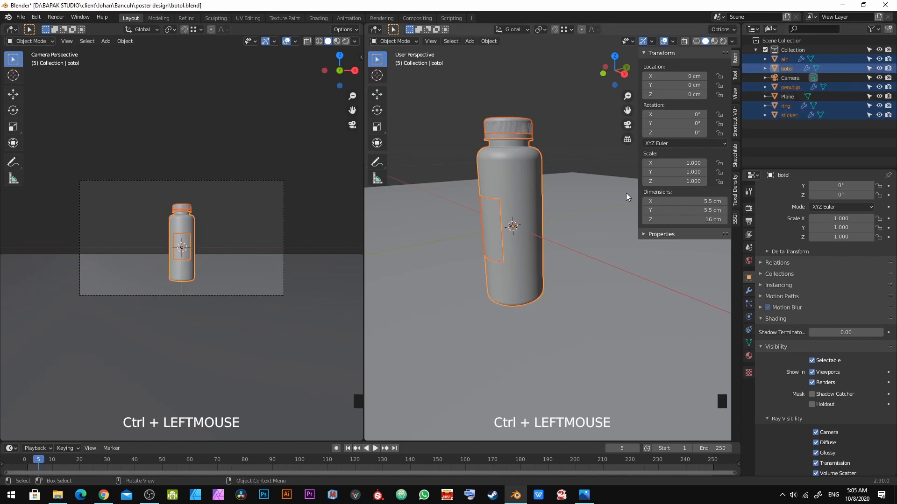
middle_drag(454, 216, 471, 224)
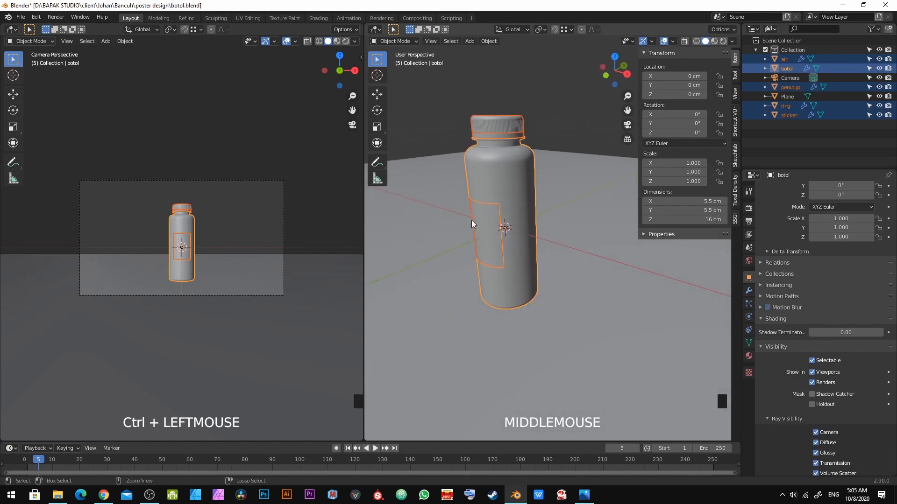
key(ctrl+p)
key(Down)
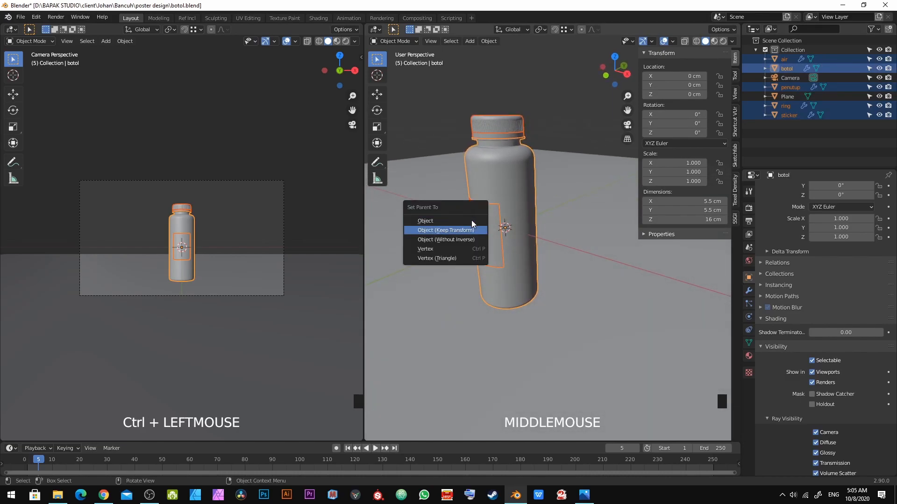
key(Return)
Step: Try moving the parented bottle to check that its parts follow
key(a)
click(525, 191)
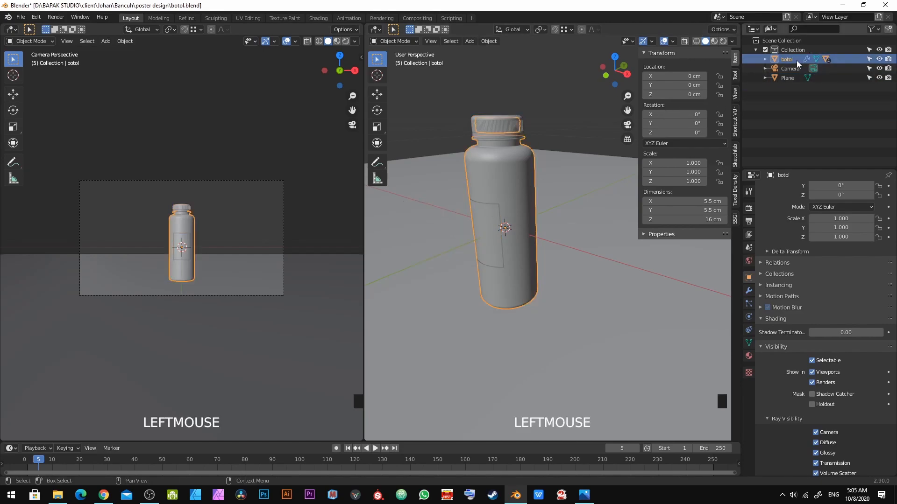
key(g)
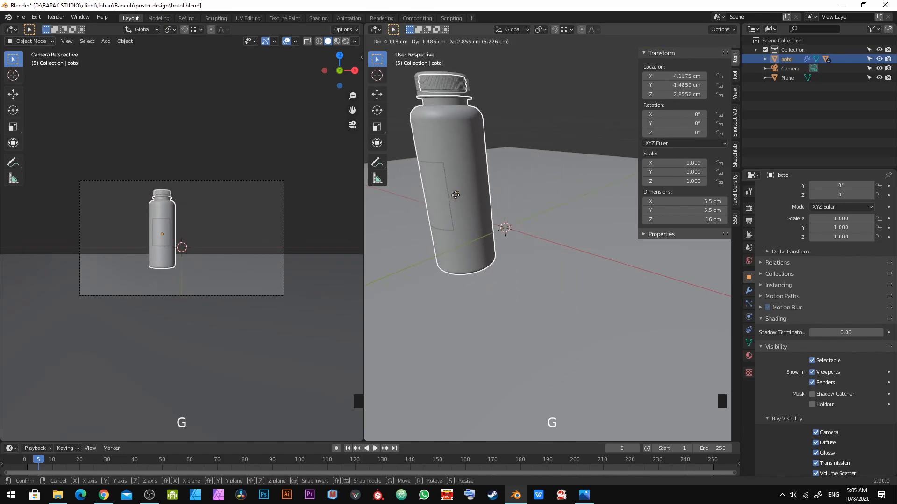
right_click(455, 194)
scroll(549, 226, down, 4)
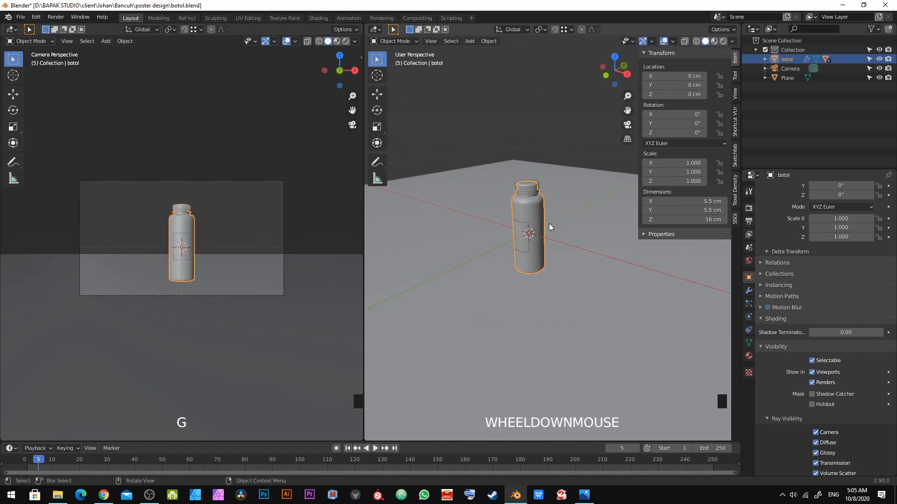
Step: Move the parented bottle upward along the Z axis
scroll(548, 223, up, 3)
key(g)
key(z)
click(542, 215)
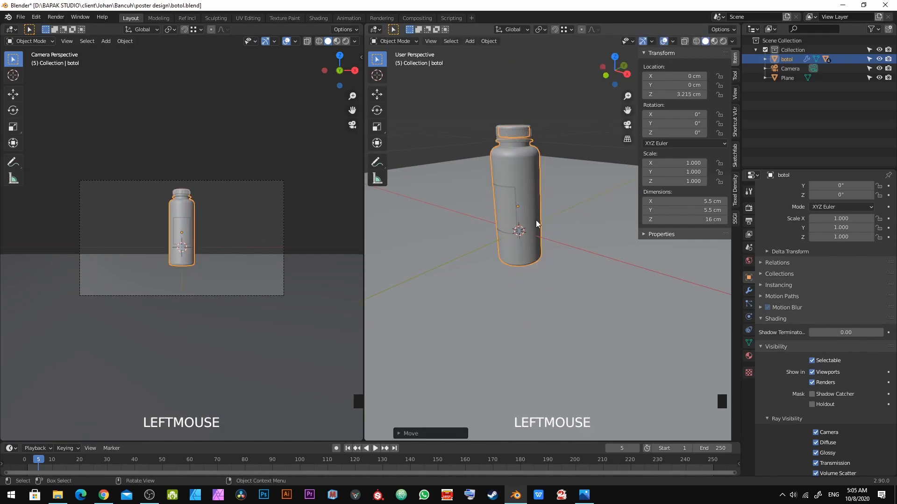
Step: Add a cube mesh to the scene
scroll(542, 205, up, 3)
key(shift+a)
mouse_move(558, 57)
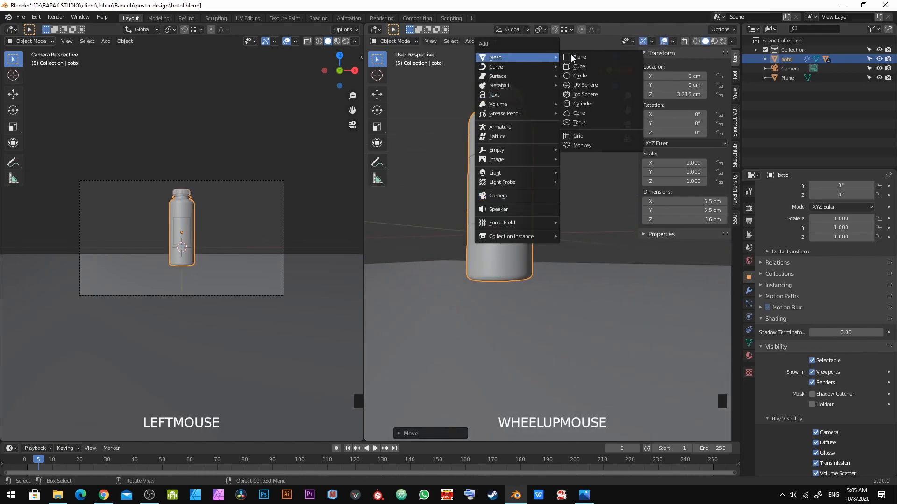
click(606, 69)
scroll(554, 222, down, 3)
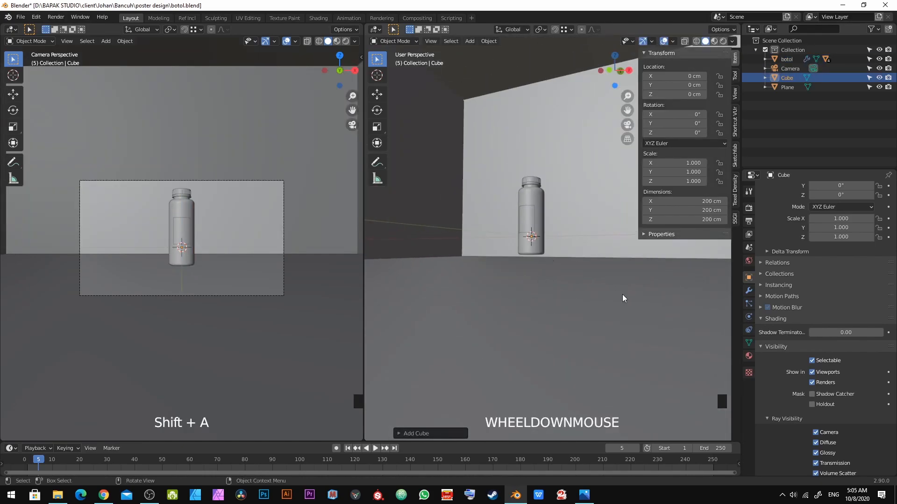
Step: In Edit Mode, scale the cube down to a small block
key(s)
key(Tab)
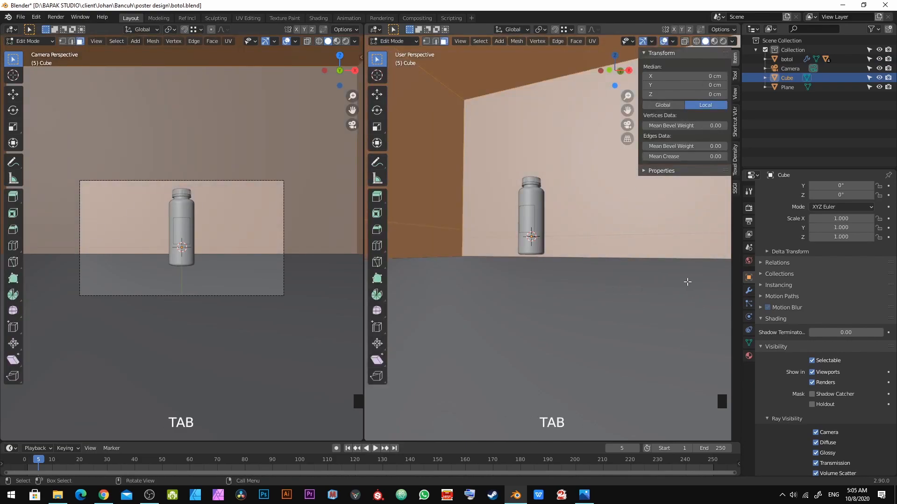
key(s)
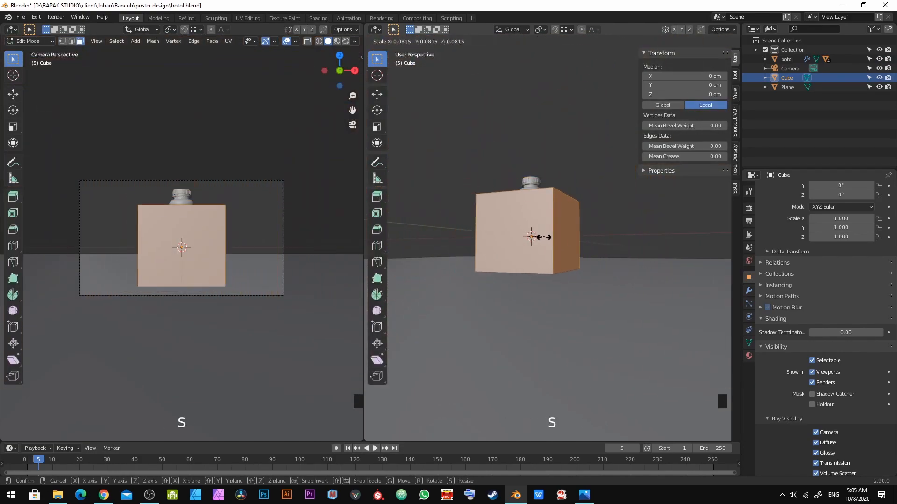
click(544, 241)
scroll(575, 202, up, 5)
scroll(563, 234, up, 2)
middle_drag(542, 265, 547, 246)
Step: Lower the cube along Z so it sits beneath the bottle
key(g)
right_click(547, 246)
key(g)
key(z)
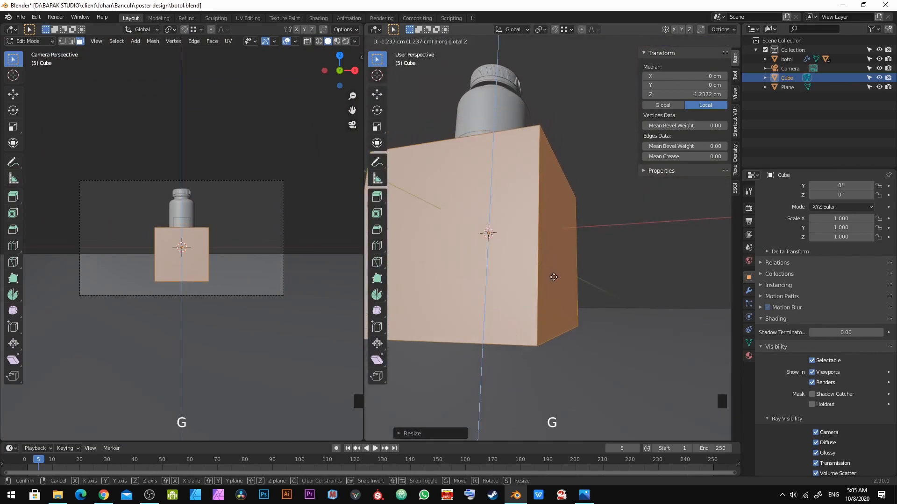
click(557, 302)
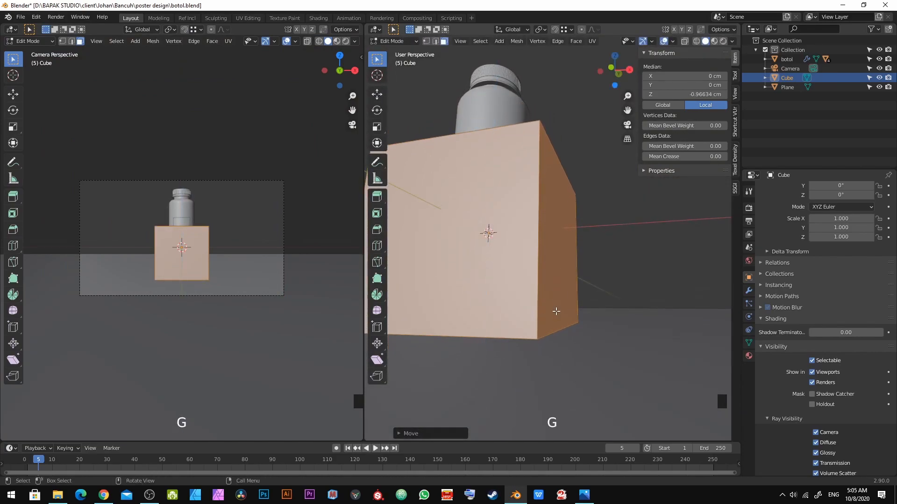
middle_drag(532, 337, 602, 305)
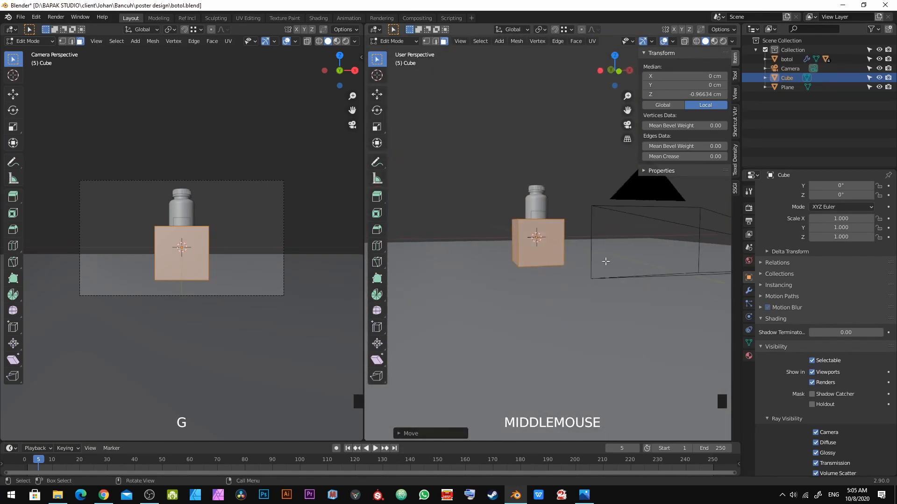
middle_drag(605, 261, 619, 219)
key(g)
key(z)
click(613, 184)
scroll(544, 252, up, 3)
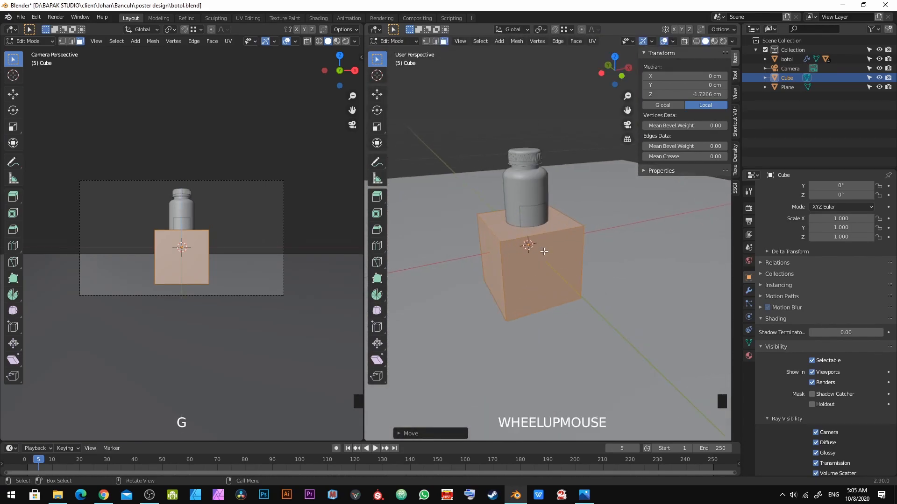
scroll(545, 251, up, 1)
Step: Select the cube's top face and move it down along Z to flatten the cube into a slab
click(560, 226)
middle_drag(522, 248, 522, 228)
key(g)
key(z)
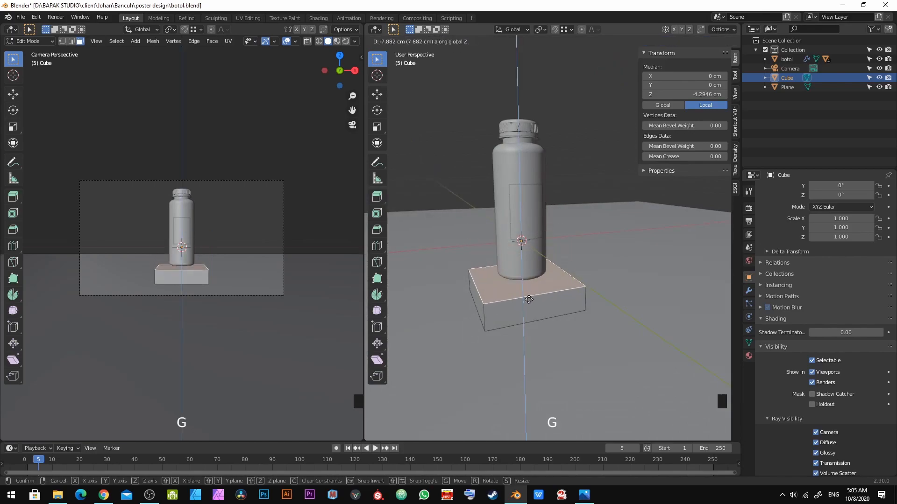
click(528, 299)
Step: Adjust the slab's top face height along the Z axis
middle_drag(528, 299, 533, 254)
scroll(507, 291, up, 4)
middle_drag(532, 255, 583, 330)
scroll(524, 280, up, 3)
key(g)
key(z)
click(523, 266)
key(g)
key(z)
click(571, 294)
Step: Select the whole slab and scale it smaller on X and Y only, excluding Z
scroll(573, 295, down, 4)
key(a)
key(s)
key(shift+z)
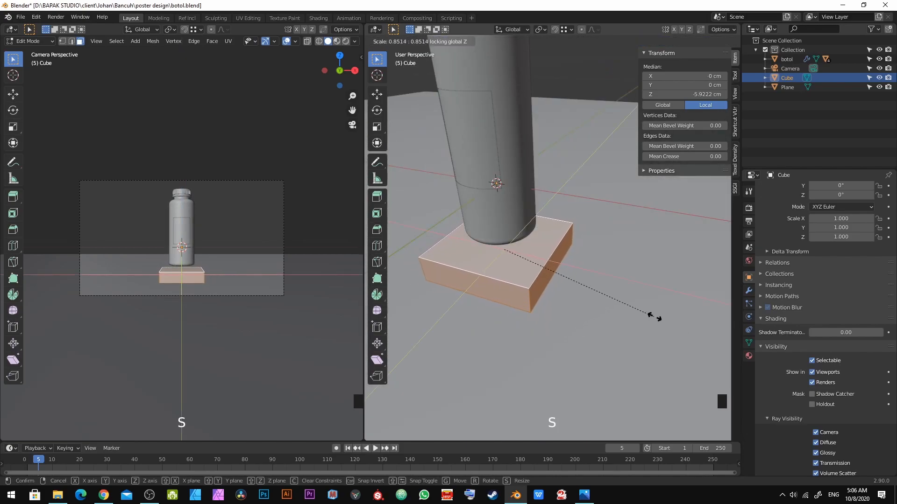
click(659, 312)
Step: Nudge the slab's top face slightly along Z, then select all and leave Edit Mode
scroll(560, 290, up, 1)
middle_drag(556, 287, 537, 266)
click(512, 261)
key(g)
key(z)
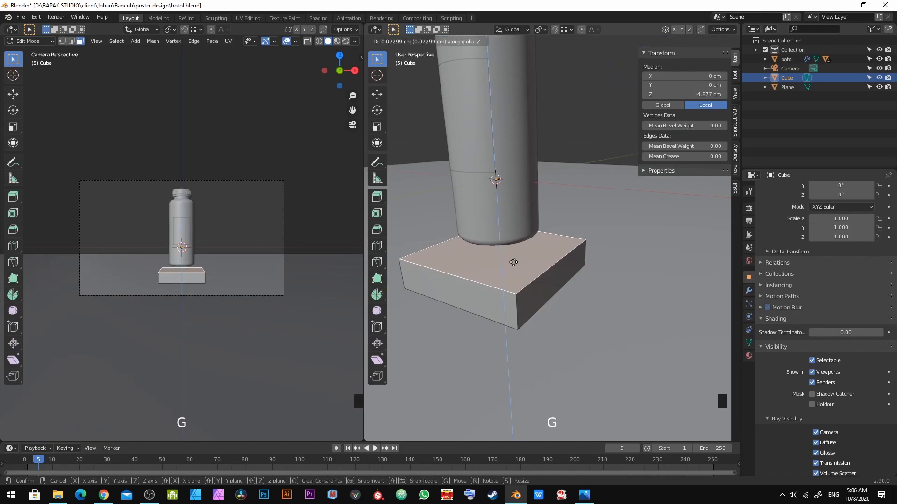
click(512, 261)
key(a)
key(Tab)
Step: Select the bottle and move it down to rest on the slab
click(512, 225)
scroll(526, 326, up, 2)
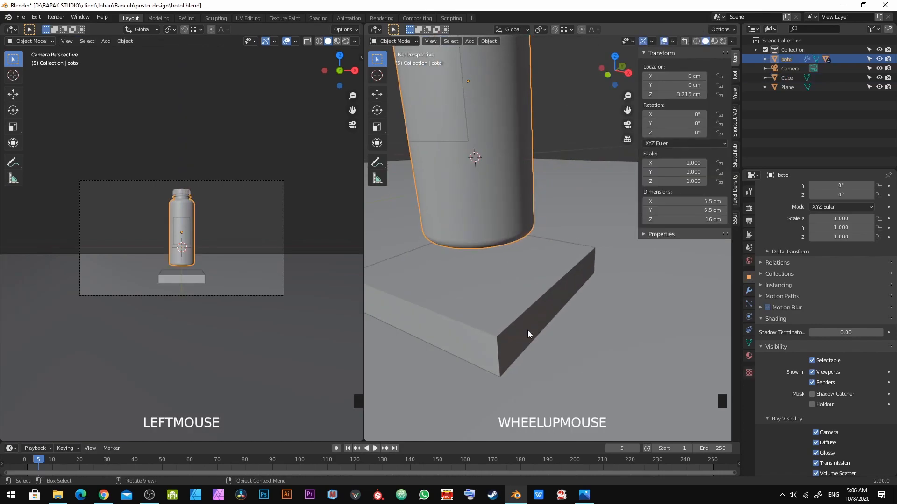
middle_drag(526, 326, 481, 345)
key(g)
click(482, 347)
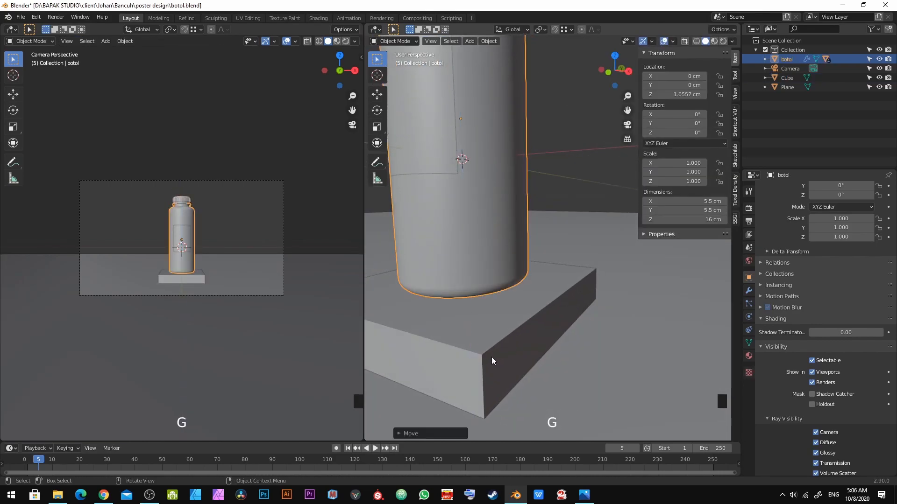
Step: Deselect everything, switch the camera viewport to rendered shading, and save the file
key(alt+a)
key(z)
click(287, 131)
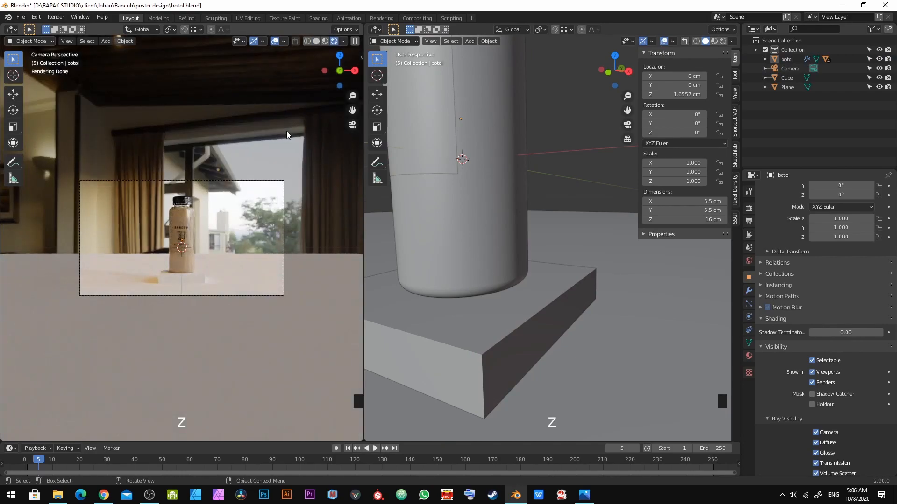
scroll(243, 274, up, 3)
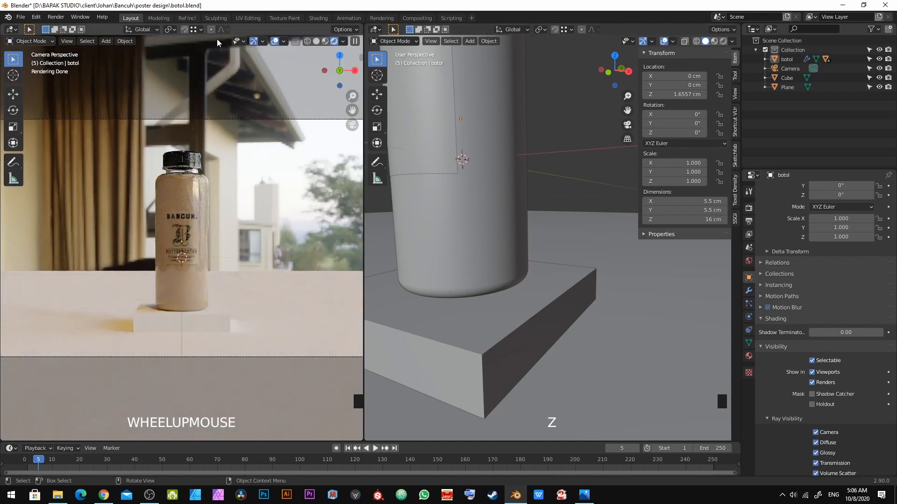
key(ctrl+s)
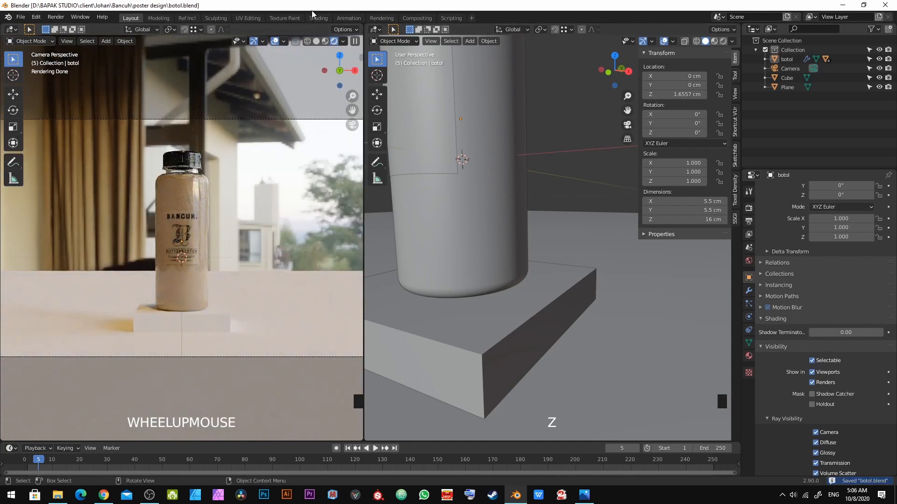
Step: Open the Shading workspace and show the World node tree in the node editor
click(318, 18)
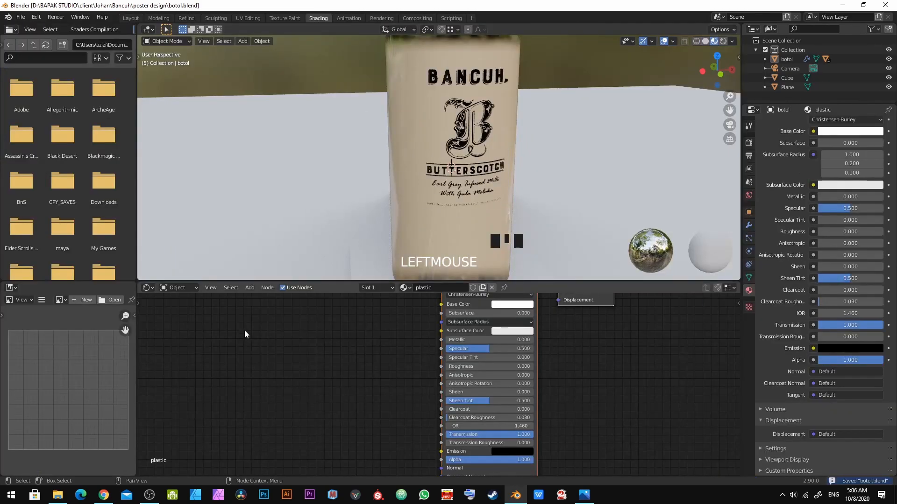
click(188, 289)
click(183, 307)
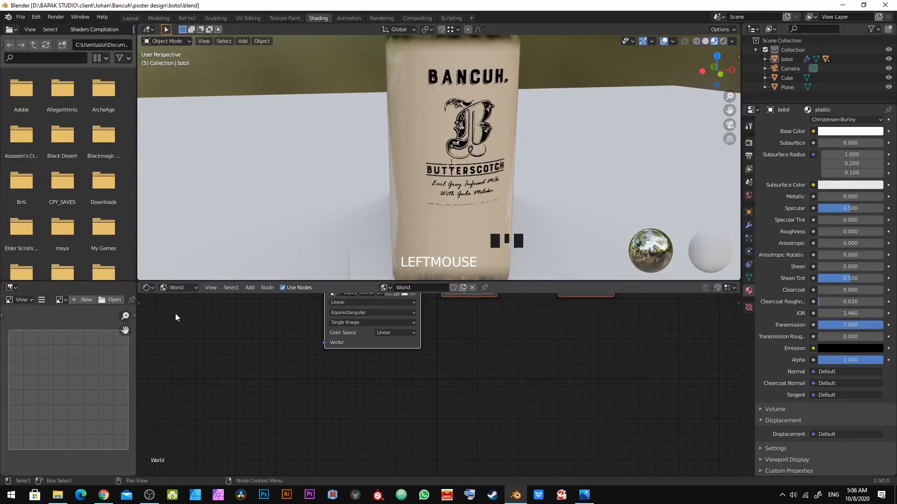
scroll(312, 370, down, 3)
middle_drag(313, 372, 324, 431)
scroll(393, 395, up, 2)
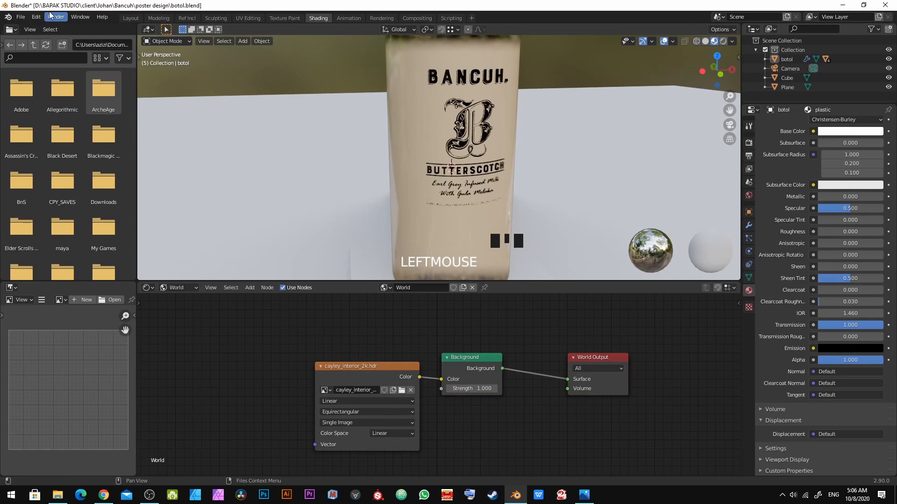
Step: Search Preferences add-ons for node to check the Node Wrangler add-on, then close Preferences
click(35, 19)
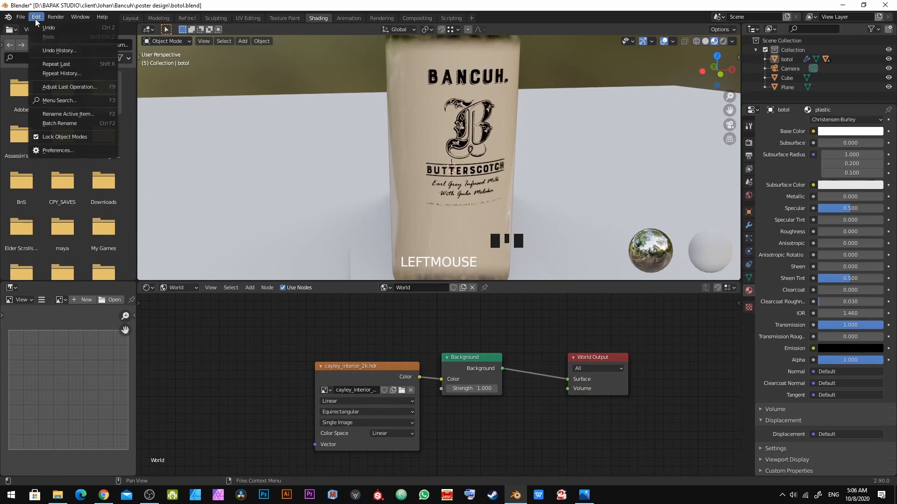
click(56, 154)
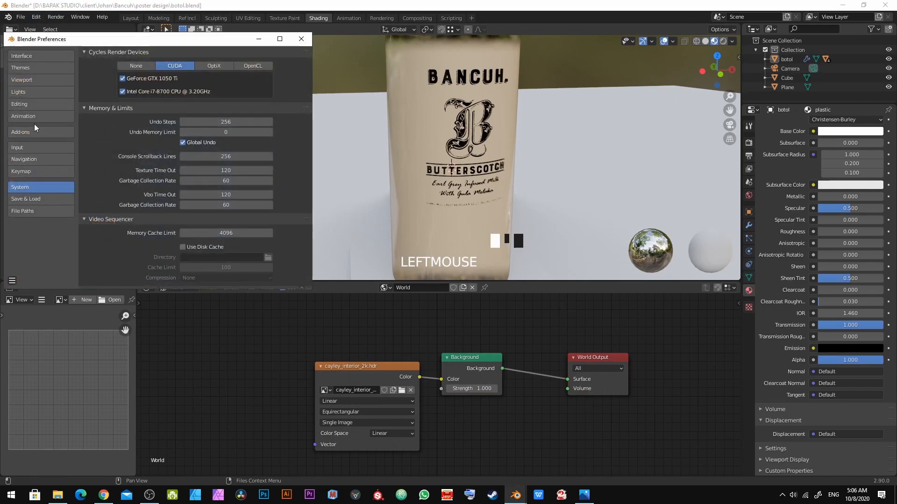
click(33, 131)
click(271, 66)
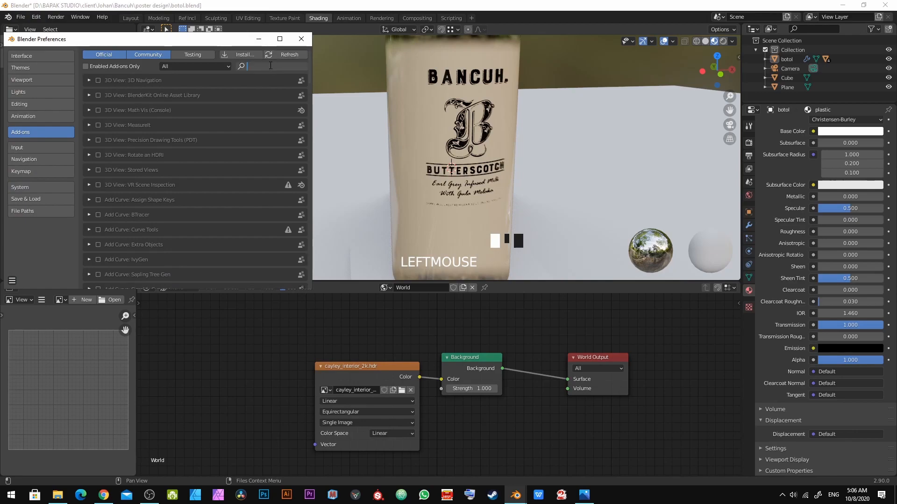
text(node)
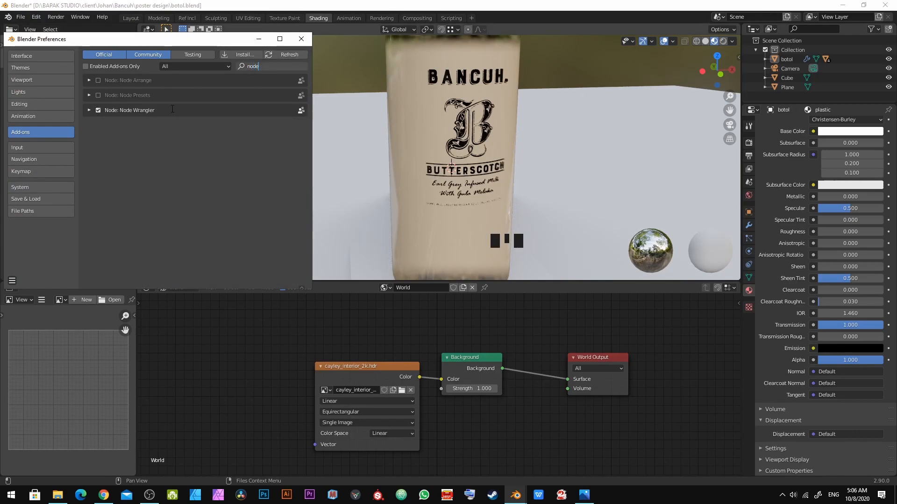
click(12, 281)
click(12, 281)
click(31, 256)
click(12, 281)
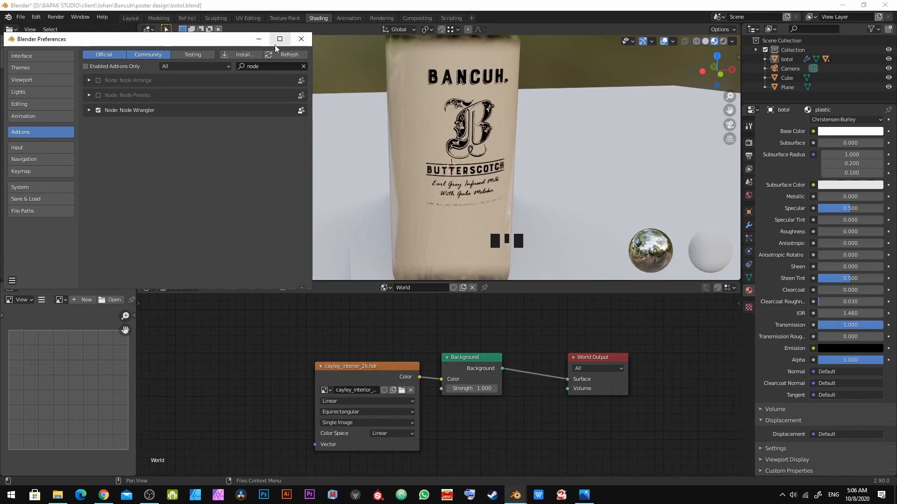
click(301, 38)
Step: Select the environment texture node and add Texture Coordinate and Mapping nodes to it with Node Wrangler
drag(369, 374, 334, 373)
middle_drag(311, 372, 390, 361)
click(388, 358)
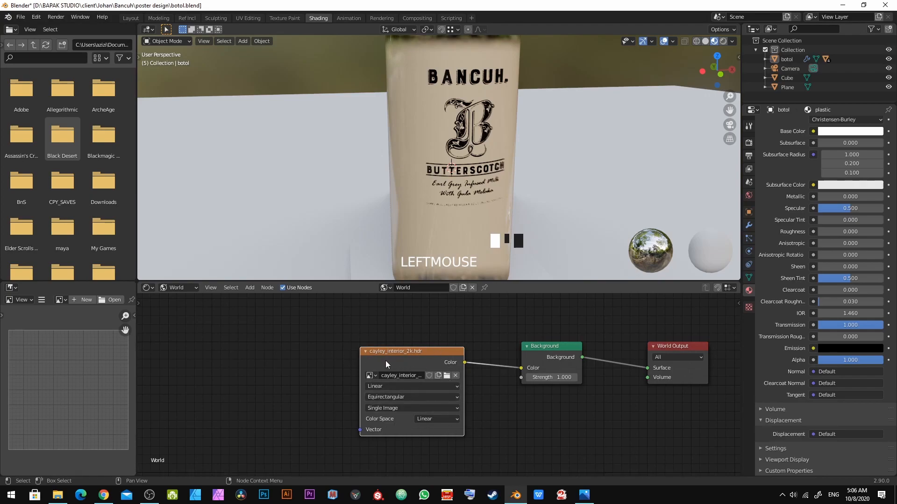
key(ctrl+t)
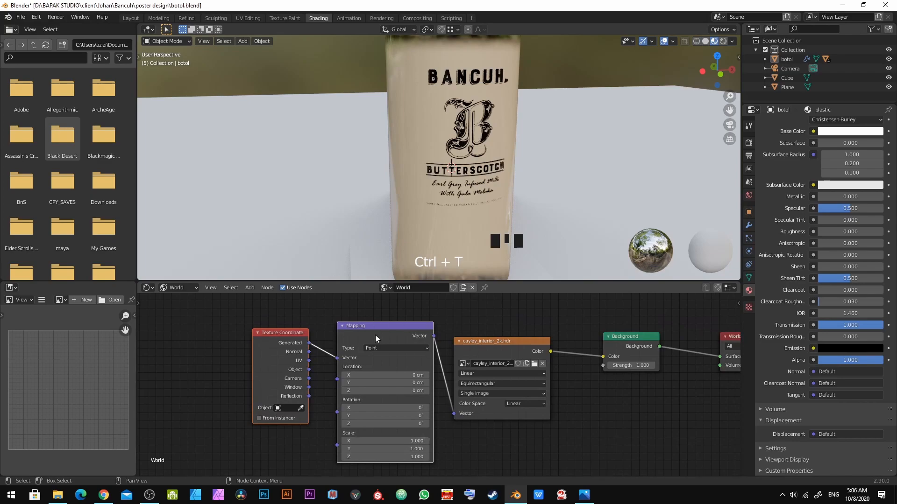
Step: Reposition the new Texture Coordinate and Mapping nodes in the node editor
key(g)
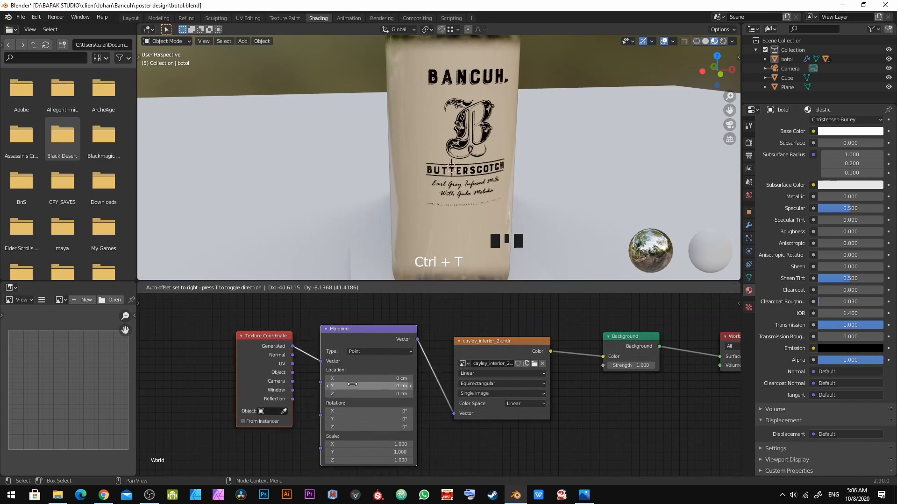
click(355, 382)
scroll(358, 424, up, 2)
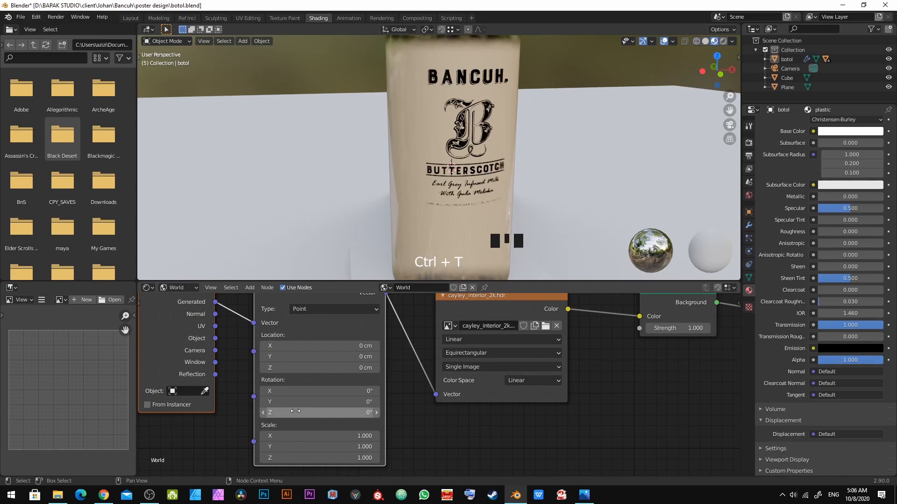
Step: View through the camera in Material Preview shading with the scene world lighting enabled
click(723, 46)
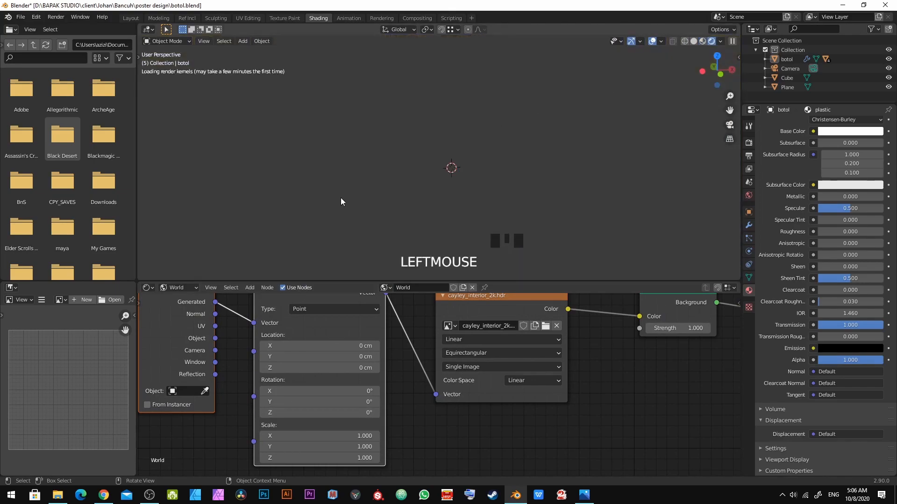
key(KP_0)
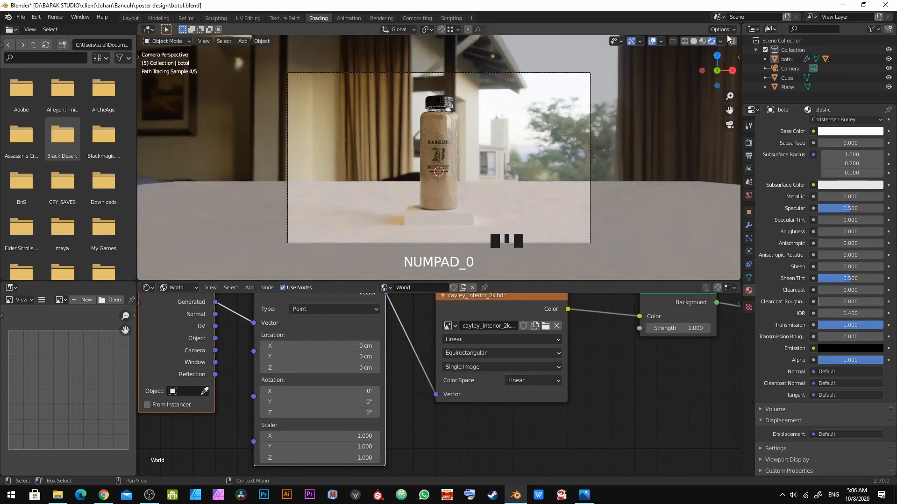
click(701, 42)
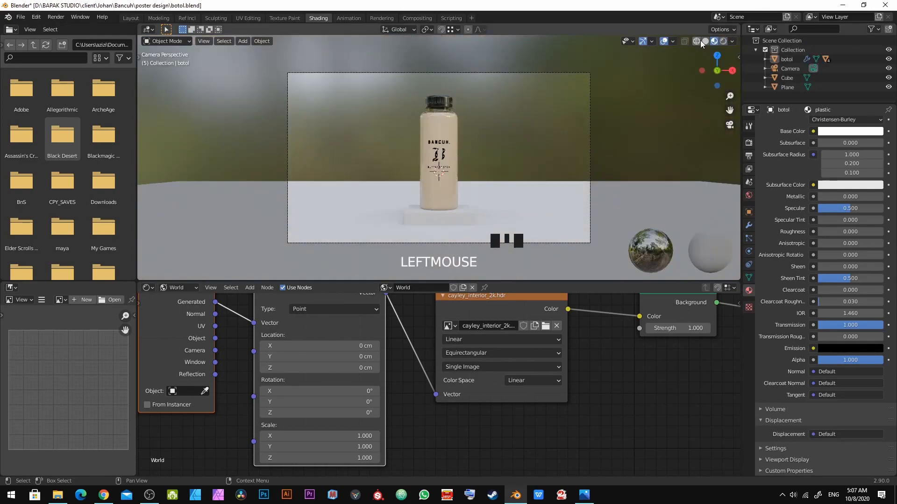
click(732, 41)
click(698, 88)
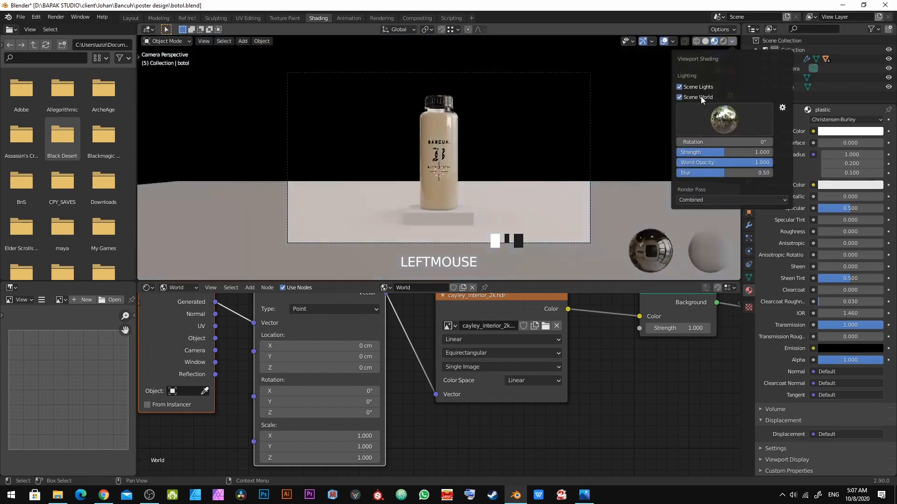
click(701, 97)
Step: Rotate the HDRI by setting the Mapping node's Z rotation to 161°, then save the file
drag(317, 413, 367, 412)
scroll(473, 184, up, 3)
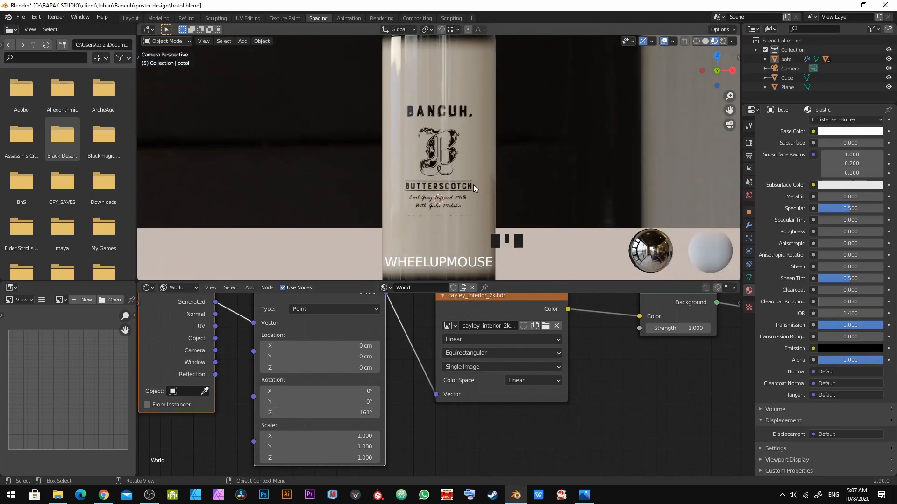
scroll(472, 184, down, 3)
key(ctrl+s)
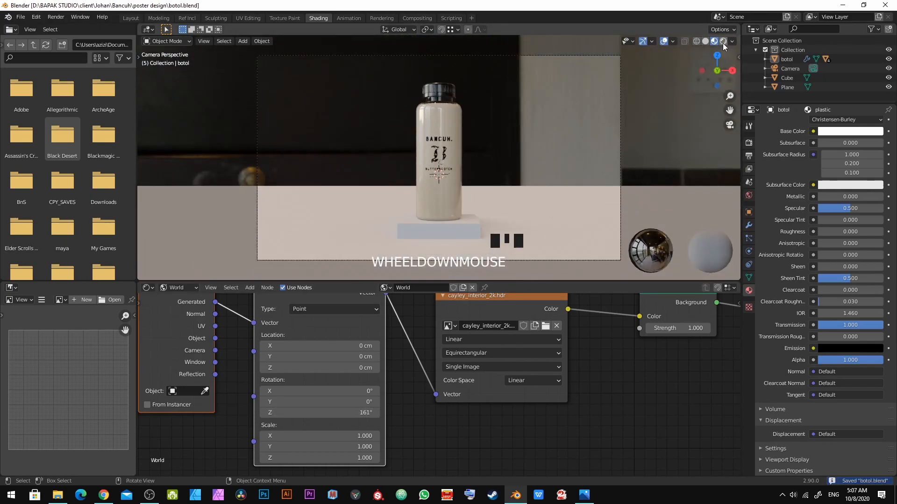
Step: Set the HDRI Mapping node's Z rotation to 150° while checking the camera view in rendered shading
click(723, 42)
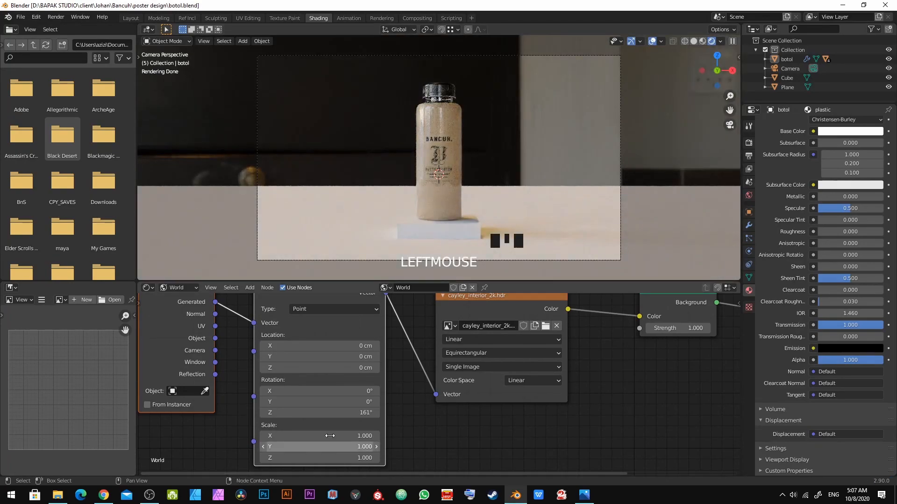
drag(335, 413, 348, 413)
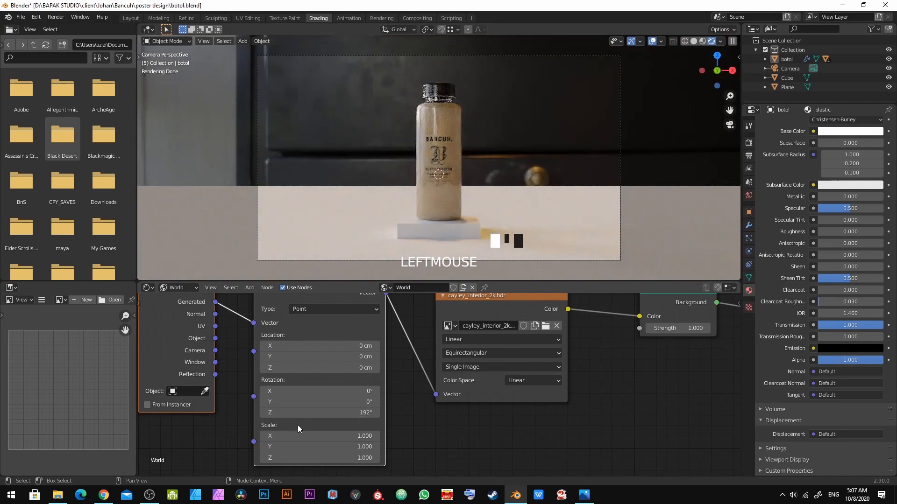
scroll(447, 176, up, 2)
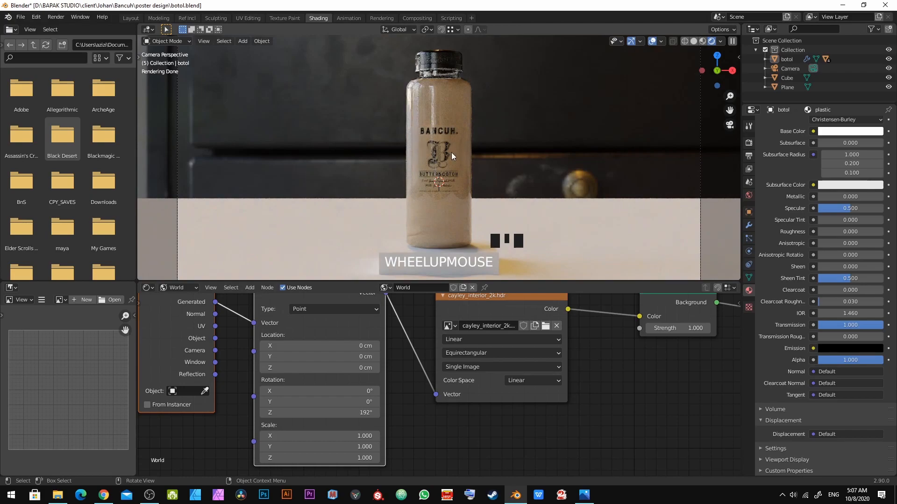
drag(324, 416, 351, 416)
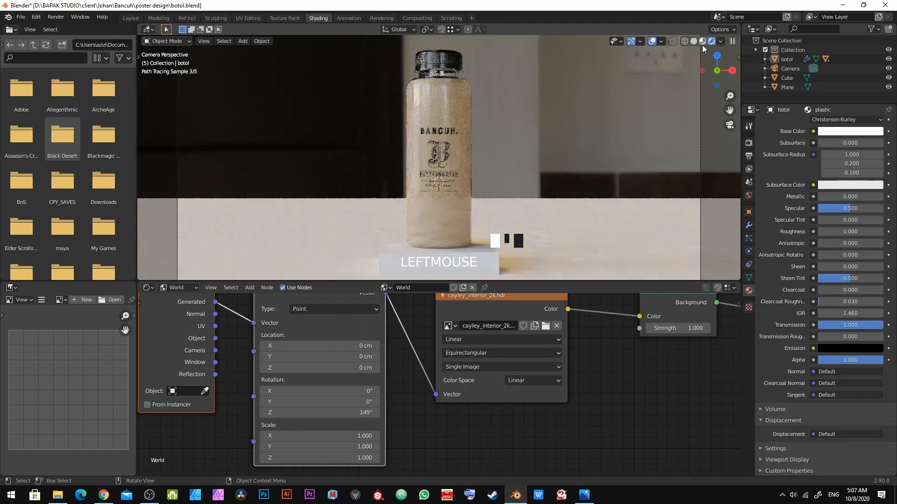
click(702, 42)
scroll(431, 243, down, 3)
drag(344, 408, 351, 408)
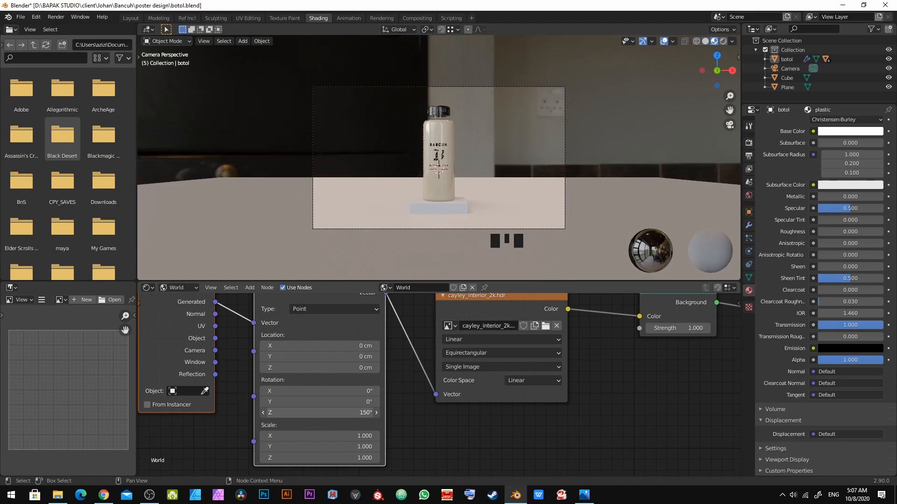
click(723, 41)
scroll(439, 194, up, 2)
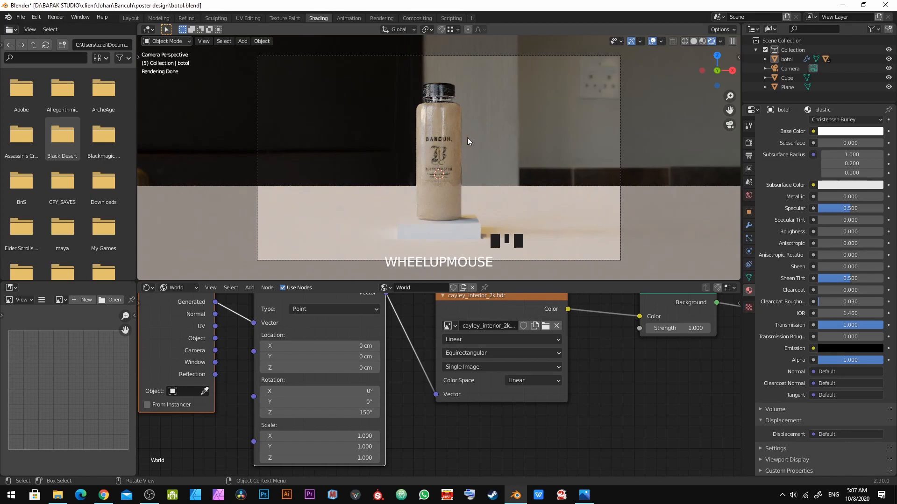
Step: Switch to the Layout workspace and show the camera view in rendered shading
key(z)
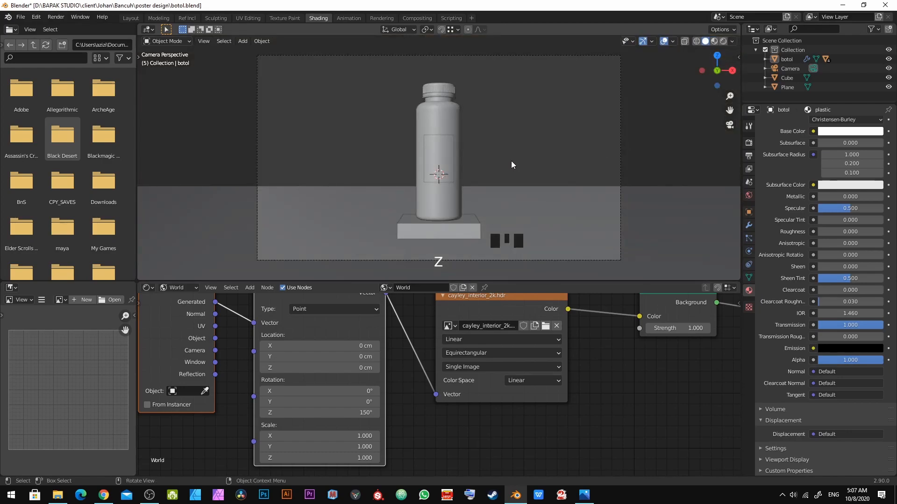
scroll(508, 155, down, 3)
click(714, 41)
mouse_move(637, 244)
middle_down()
mouse_move(467, 217)
mouse_move(592, 206)
mouse_move(444, 195)
mouse_move(439, 182)
mouse_move(525, 205)
mouse_move(531, 210)
mouse_move(512, 240)
mouse_move(512, 230)
middle_up()
click(131, 18)
scroll(447, 208, down, 4)
click(325, 41)
scroll(537, 200, down, 5)
Step: Add an Area light to the scene
key(shift+a)
mouse_move(551, 232)
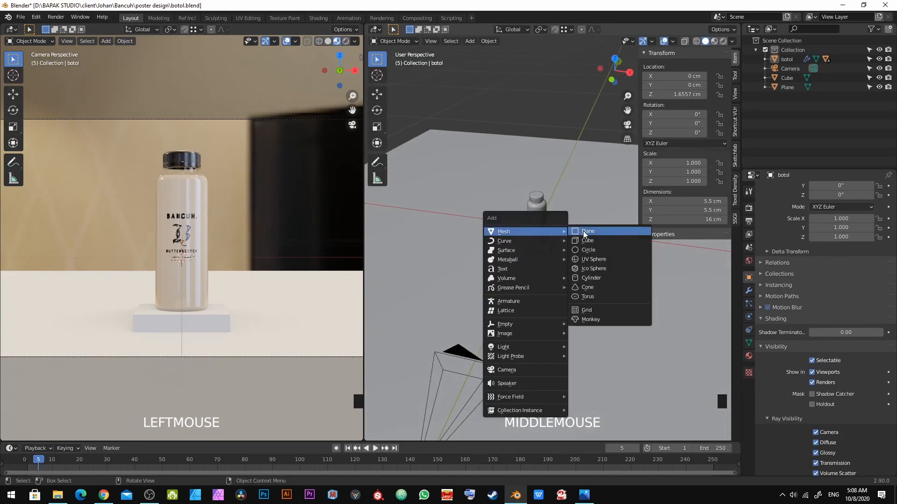
mouse_move(514, 347)
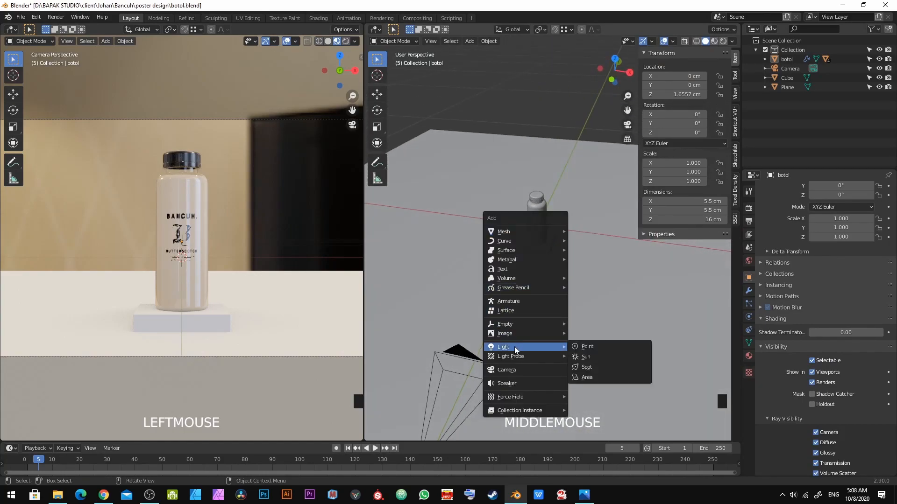
click(589, 376)
Step: Raise the area light along Z to about 20 cm above the bottle
scroll(542, 307, down, 2)
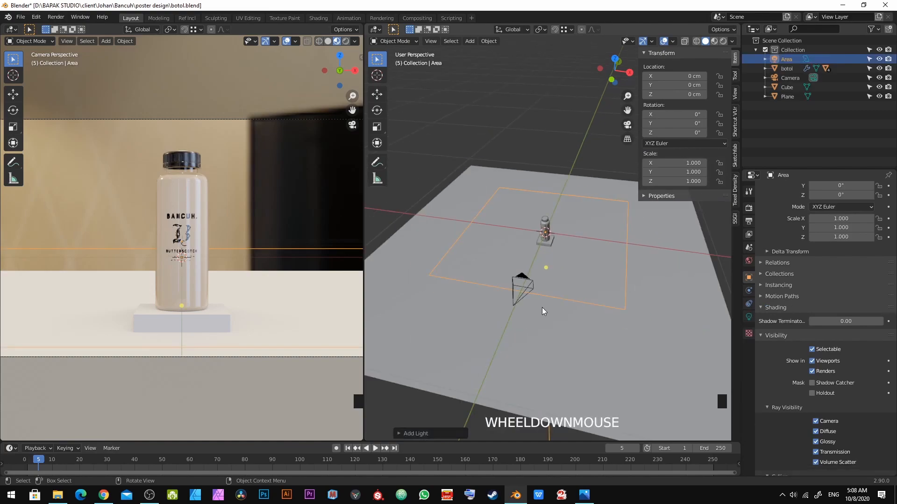
key(g)
key(z)
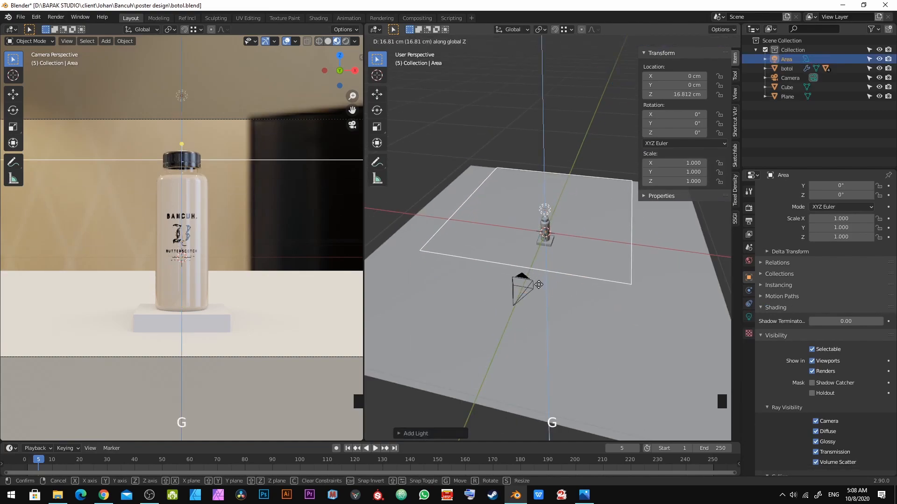
click(539, 284)
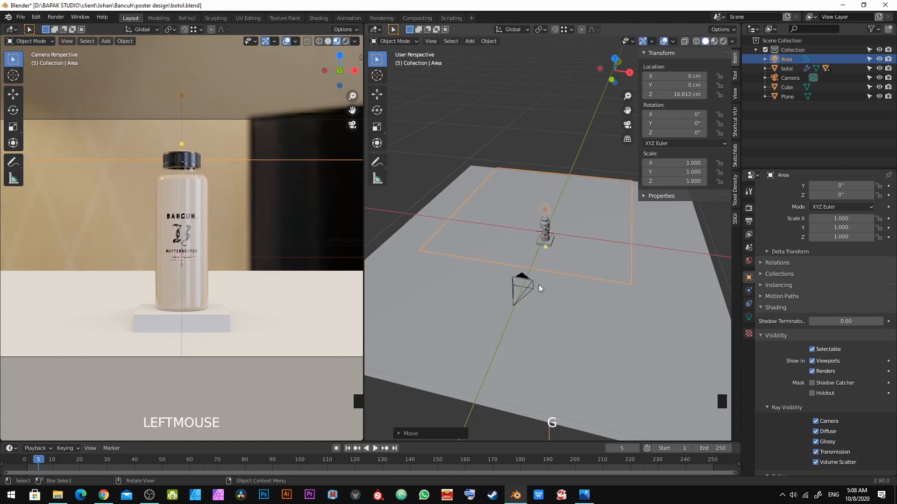
key(ctrl+z)
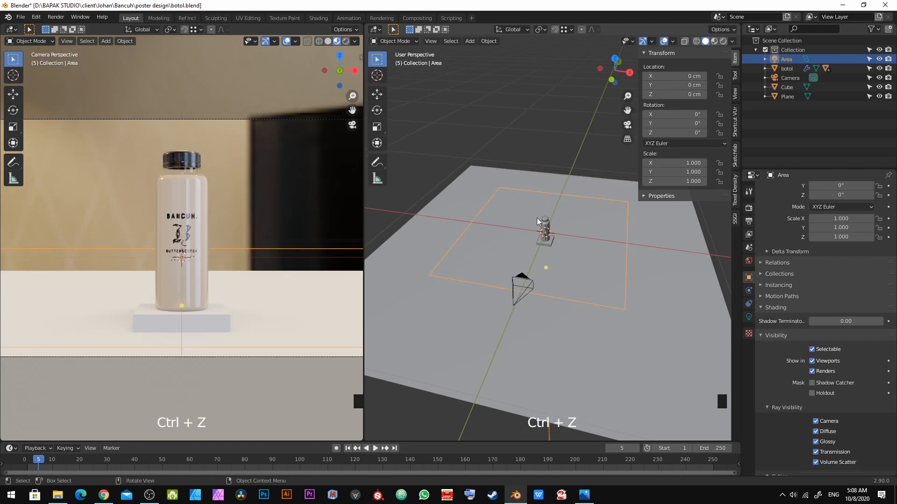
mouse_move(553, 260)
middle_down()
mouse_move(556, 224)
mouse_move(540, 257)
middle_up()
scroll(539, 257, up, 2)
key(g)
key(z)
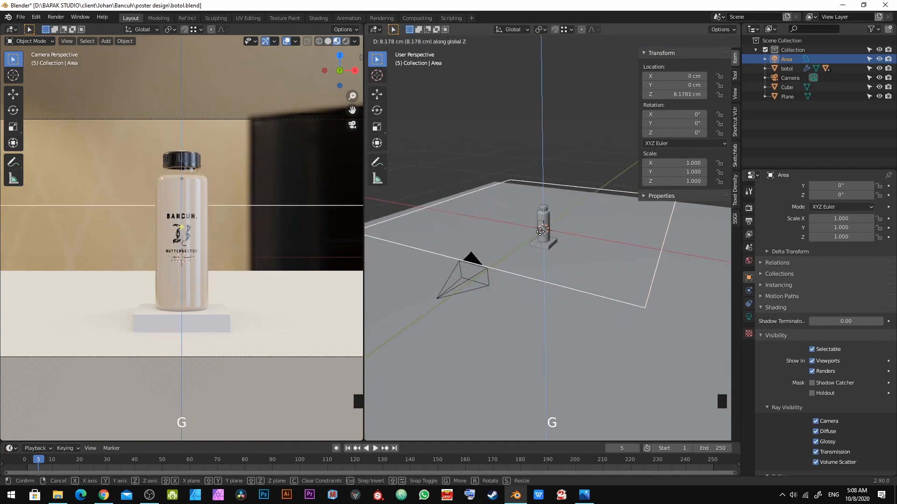
click(541, 229)
scroll(541, 228, down, 2)
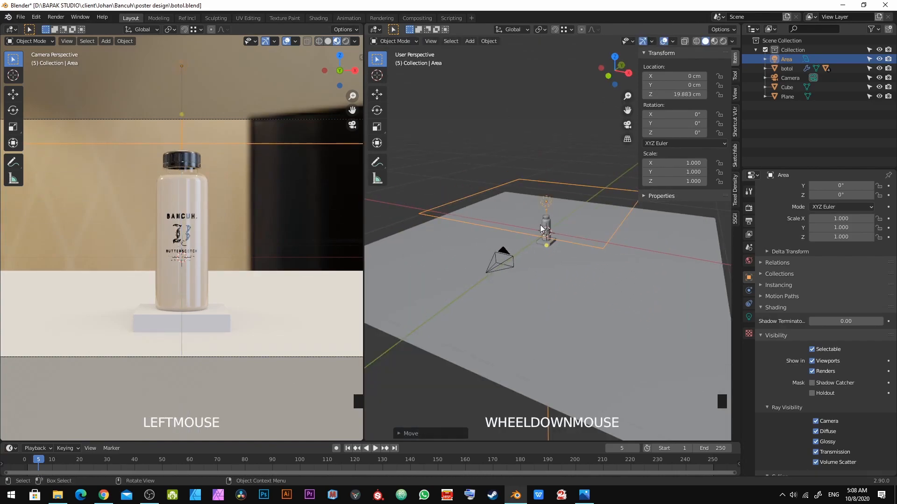
Step: Move the area light along X to about 86 cm beside the bottle
key(g)
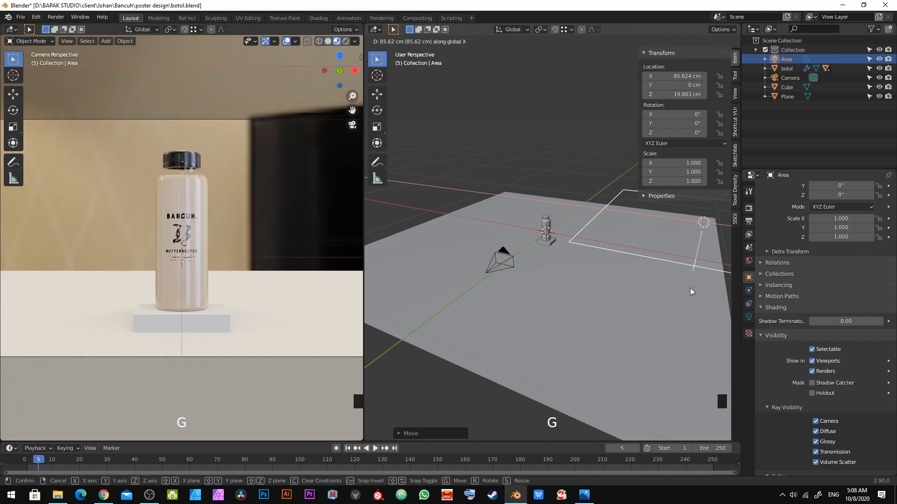
click(660, 277)
shift+middle_drag(659, 277, 570, 286)
Step: Rotate the area light 90° so it stands upright
key(r)
key(9)
key(0)
key(Return)
Step: Move the area light along Y to about -47 cm
key(g)
key(y)
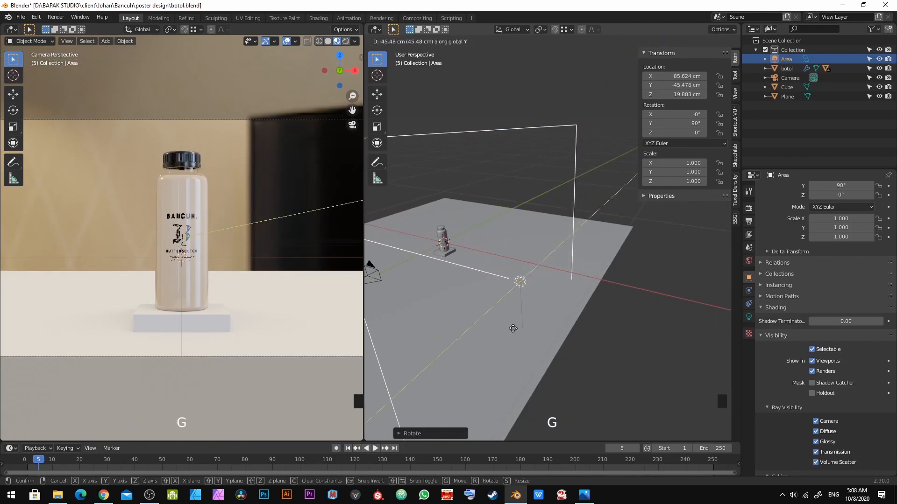
click(599, 237)
scroll(599, 237, down, 3)
middle_drag(598, 237, 604, 270)
Step: Rotate the area light about Z by about 26° to face the bottle
key(r)
key(z)
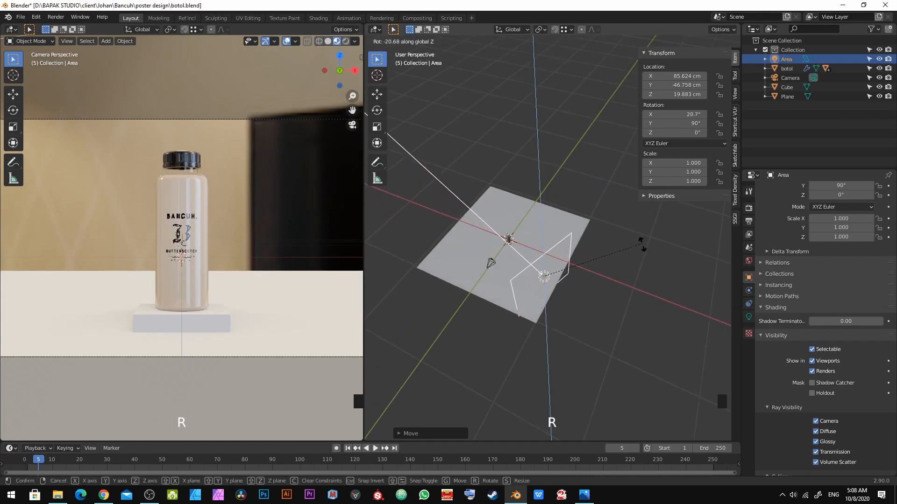
click(400, 266)
middle_drag(503, 234, 514, 244)
Step: Lower the area light along Z to about 2.7 cm
key(g)
key(z)
click(574, 253)
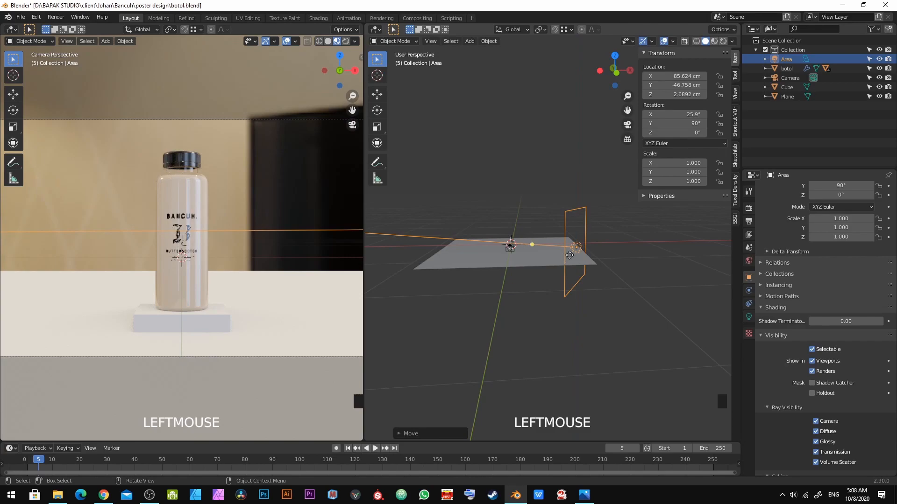
Step: Try to slide the area light along its local Z axis, then undo the move
key(g)
key(z)
key(z)
click(551, 255)
scroll(551, 255, up, 5)
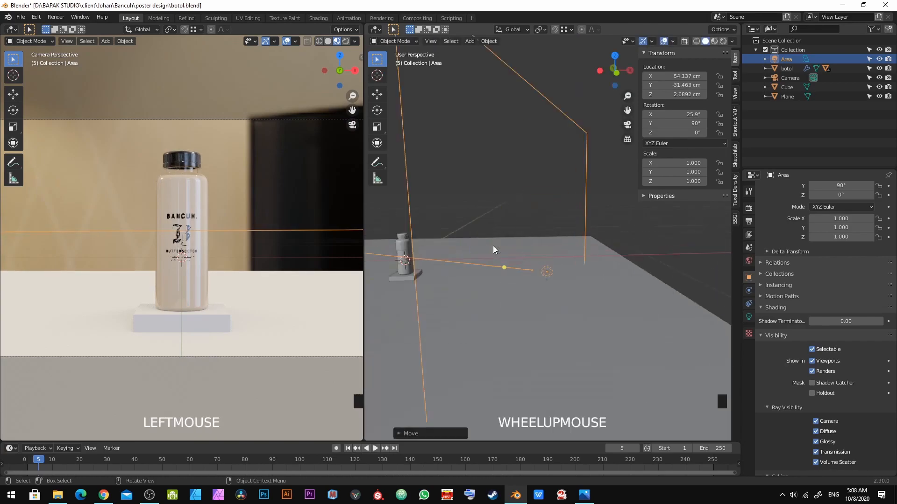
shift+middle_drag(542, 261, 535, 246)
key(ctrl+z)
scroll(535, 245, down, 3)
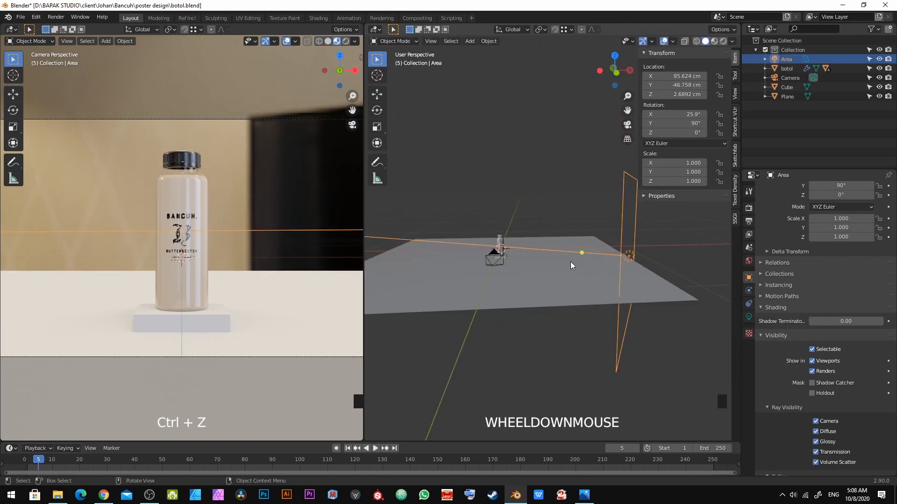
key(g)
key(z)
right_click(570, 262)
key(g)
key(z)
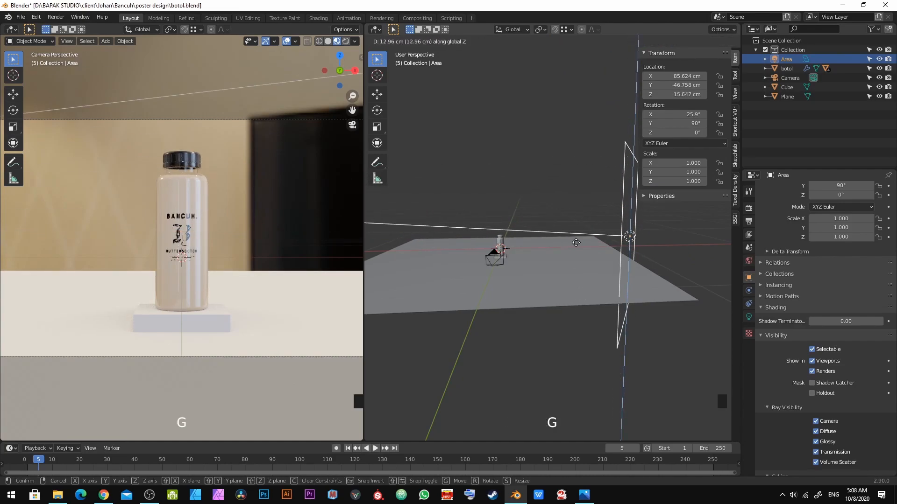
key(z)
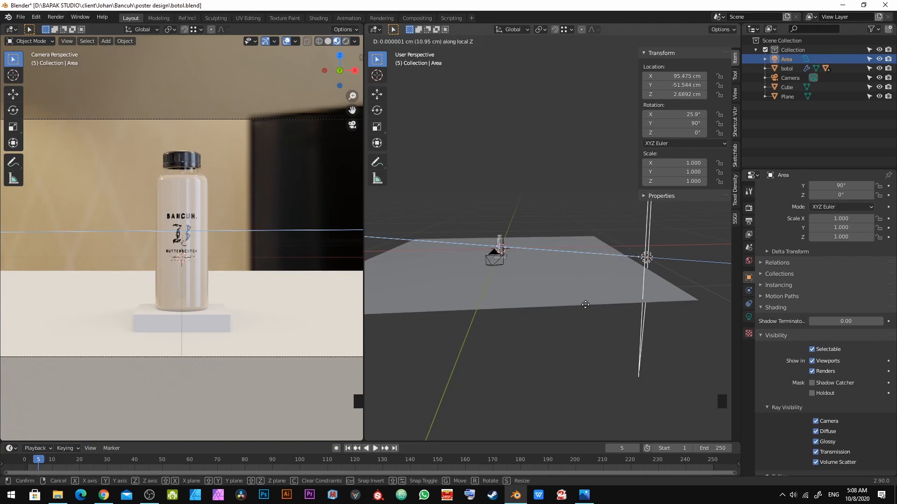
right_click(557, 290)
middle_drag(557, 290, 551, 307)
key(g)
key(z)
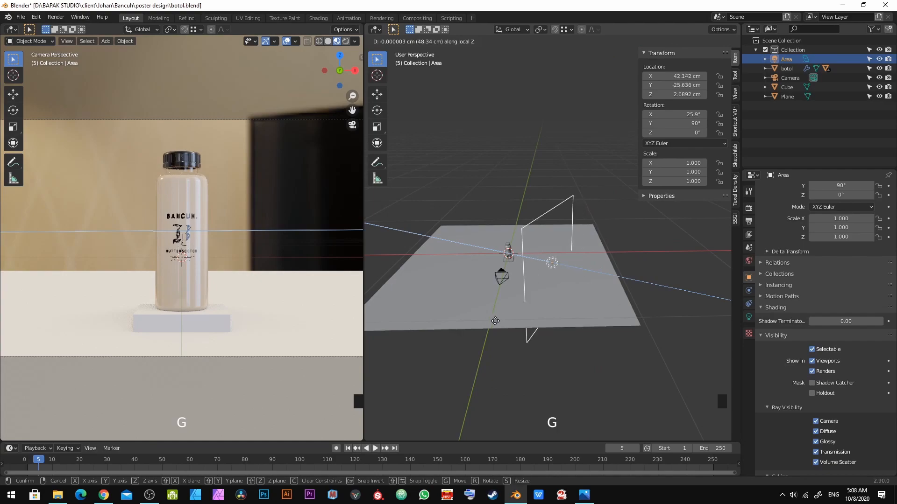
key(y)
key(y)
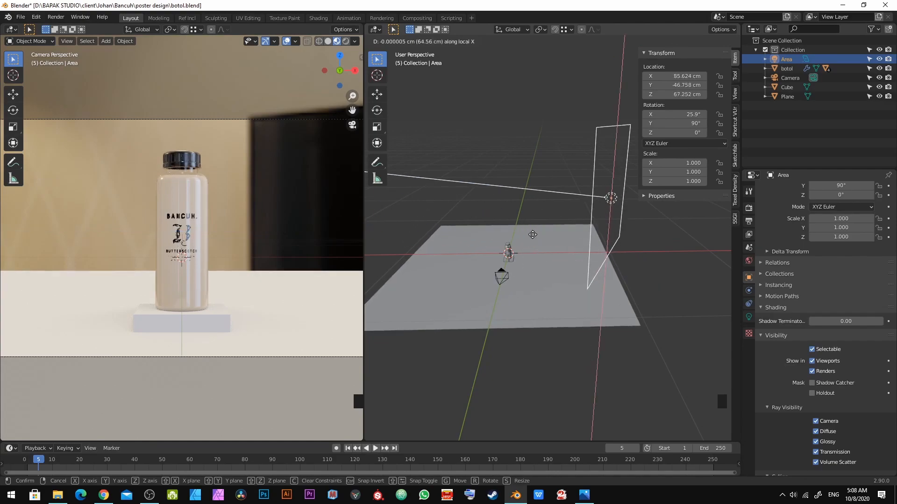
right_click(547, 269)
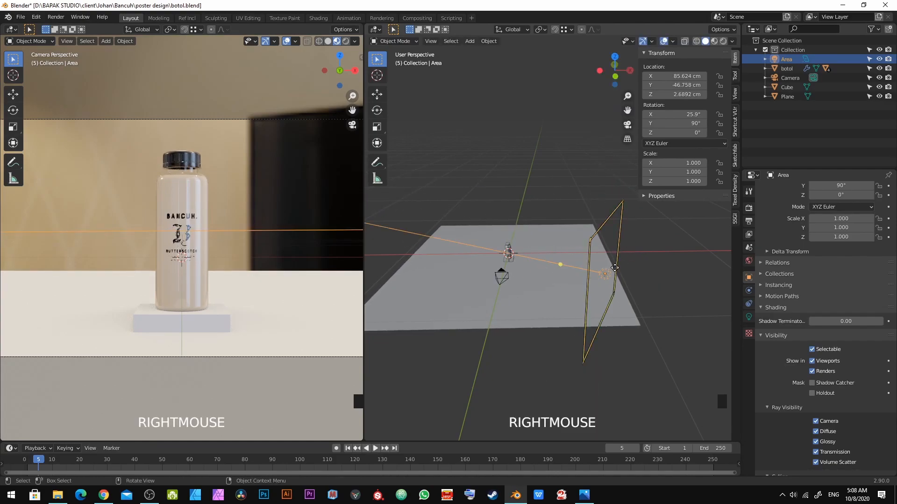
Step: Slide the area light along its local Z axis to about 73 cm X and -41 cm Y, previewing the camera view rendered
scroll(615, 268, down, 2)
key(g)
key(z)
key(z)
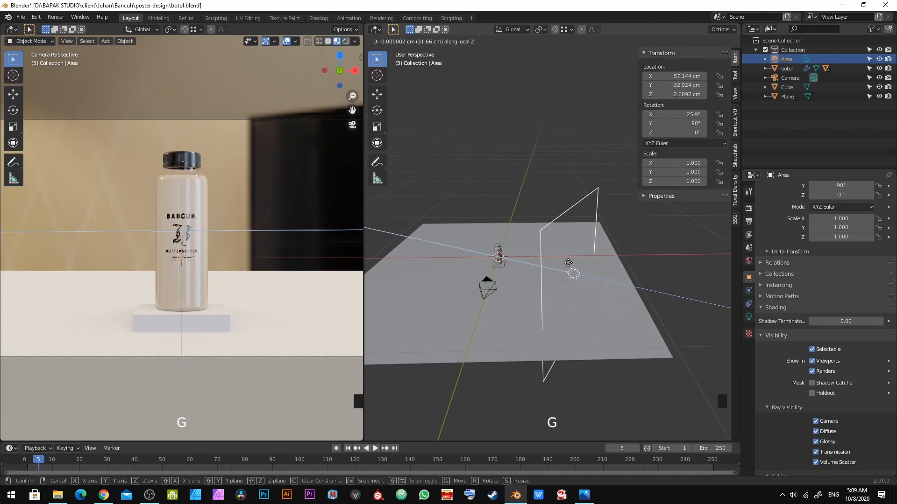
click(575, 264)
click(347, 41)
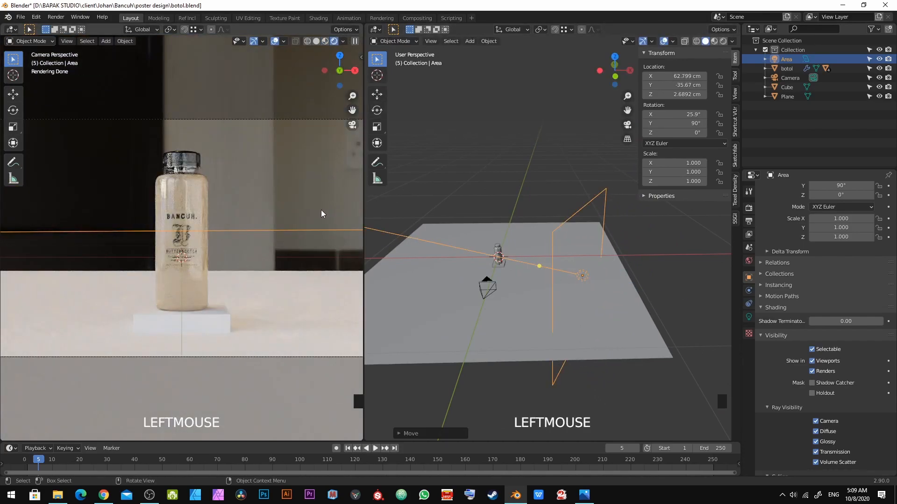
key(g)
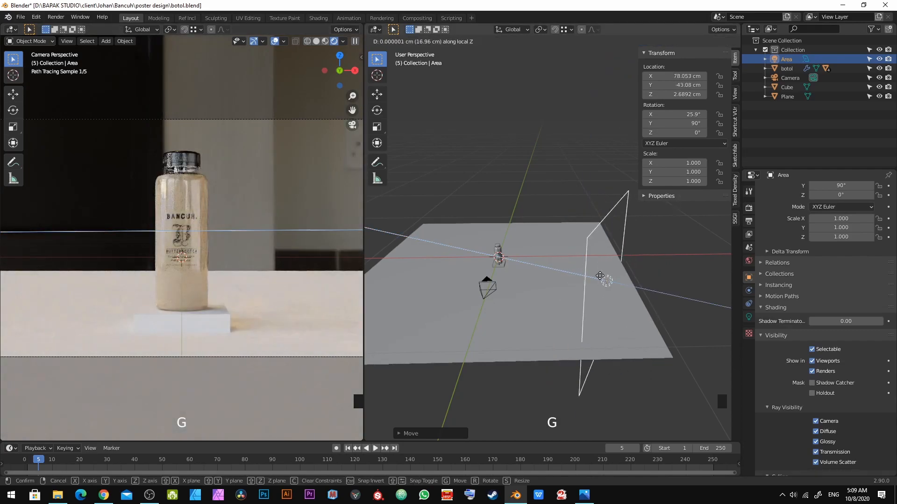
click(600, 281)
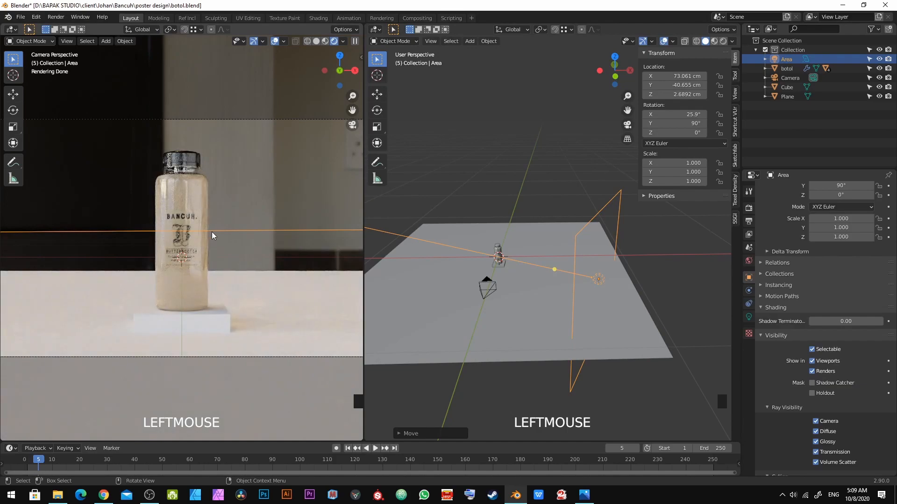
scroll(600, 297, down, 4)
middle_drag(600, 297, 552, 360)
scroll(558, 307, up, 3)
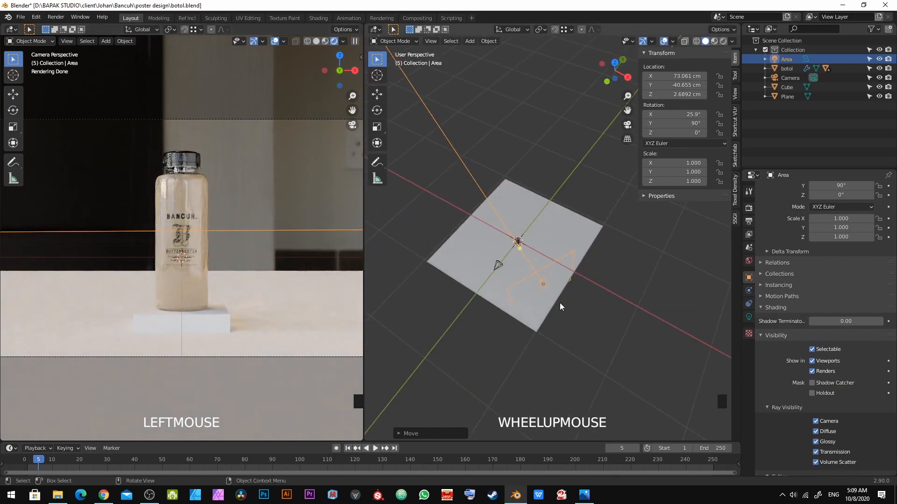
key(g)
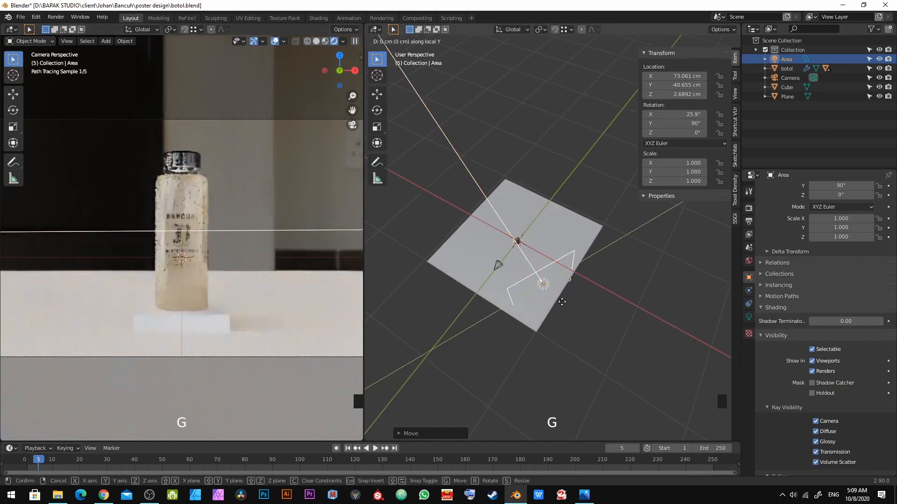
key(y)
key(y)
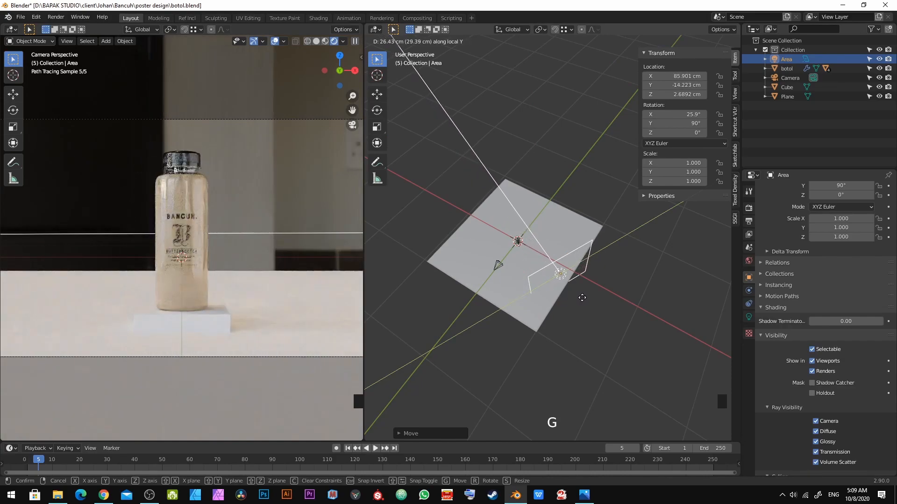
right_click(648, 286)
Step: Slide the area light along its local Z axis to about 192 cm X and 98 cm Y
key(g)
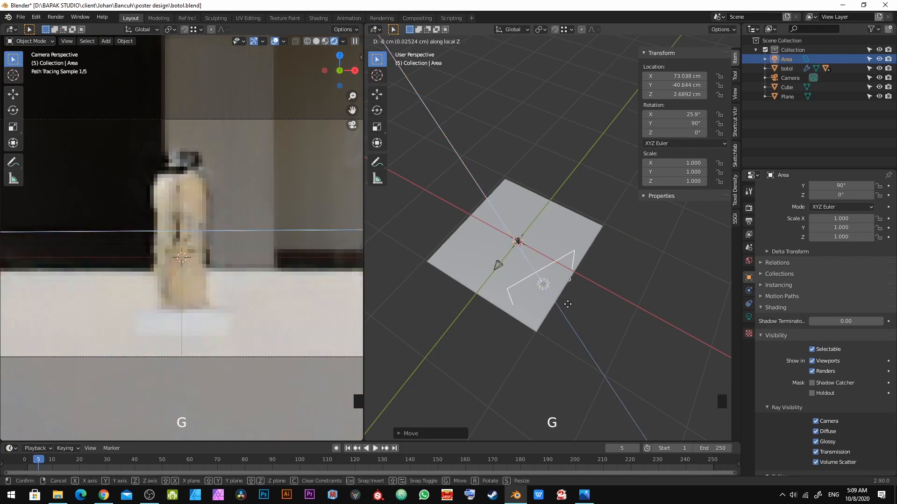
click(659, 365)
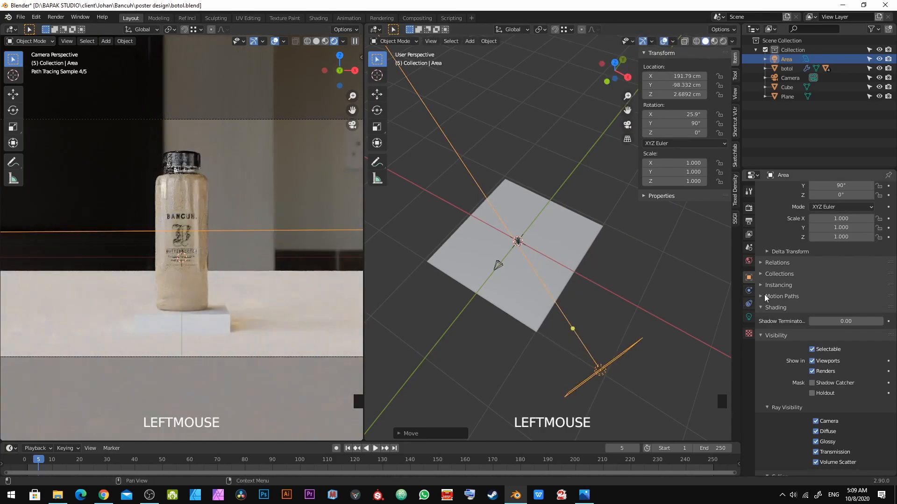
Step: Set the bottle's plastic material roughness to 0.1
scroll(520, 260, up, 4)
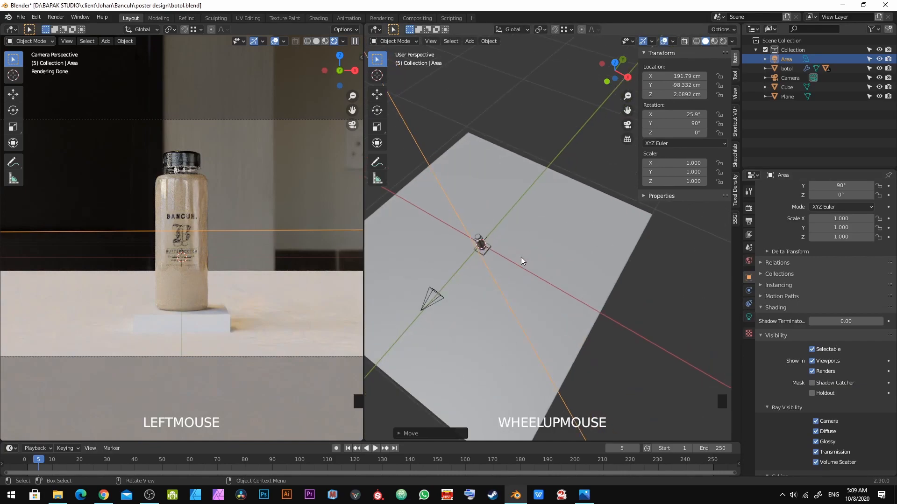
click(182, 192)
click(749, 356)
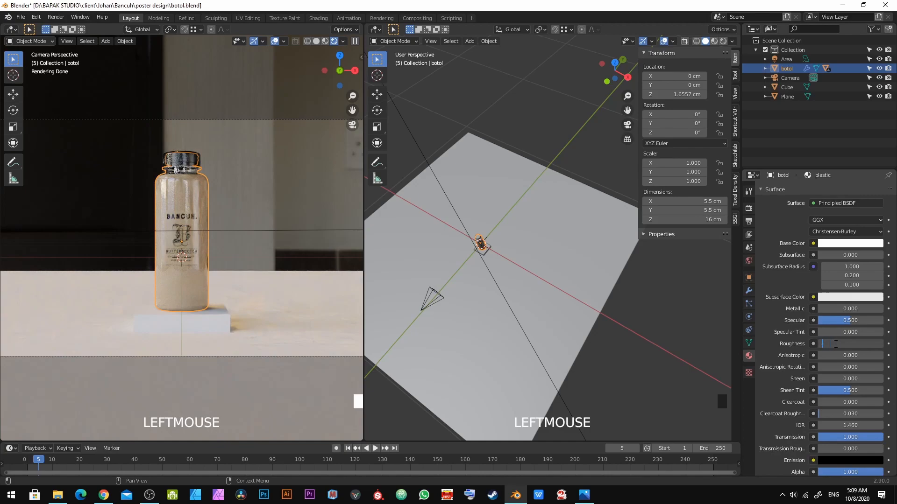
key(KP_Enter)
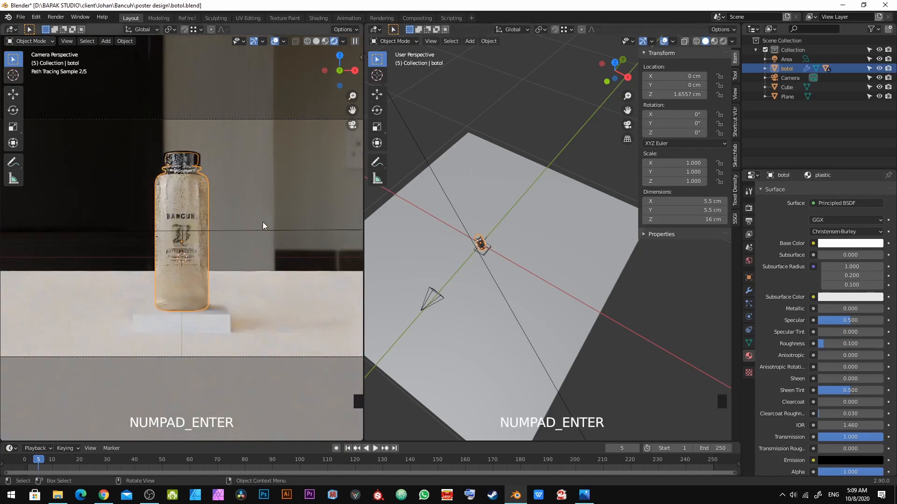
Step: Select the label sticker and set its material roughness to 0.1
click(185, 231)
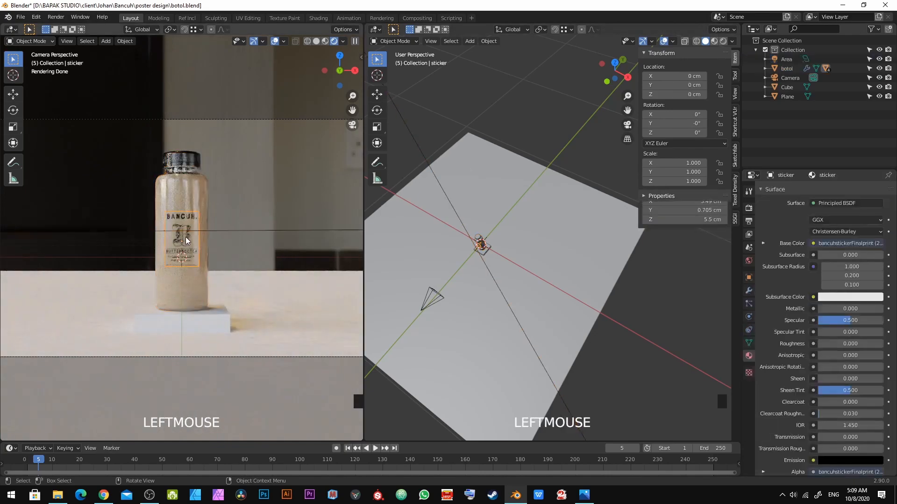
click(846, 344)
text(.1)
key(KP_Enter)
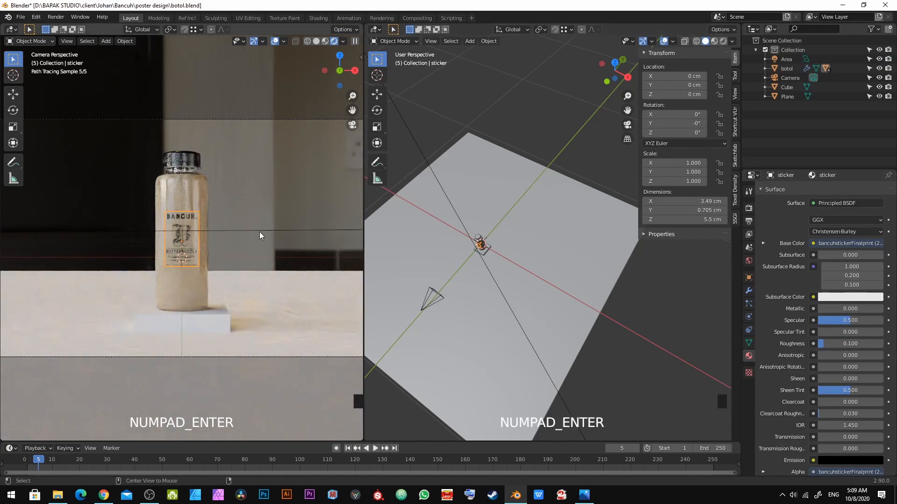
Step: Select the area light and set its power to 20 W
key(alt+a)
scroll(507, 288, down, 3)
middle_drag(507, 287, 622, 283)
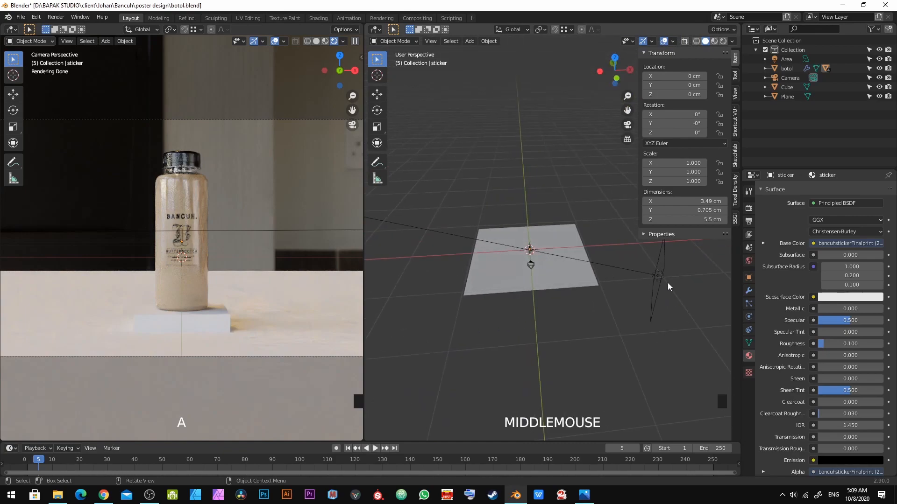
click(667, 288)
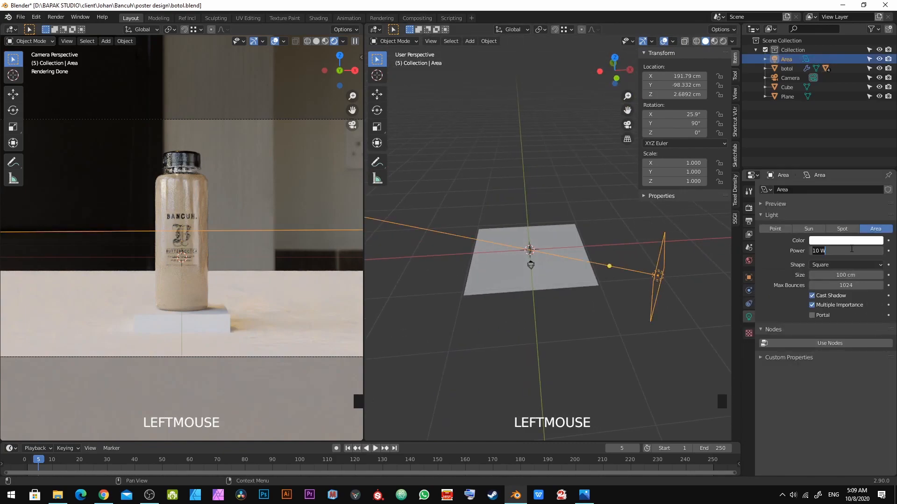
key(KP_Enter)
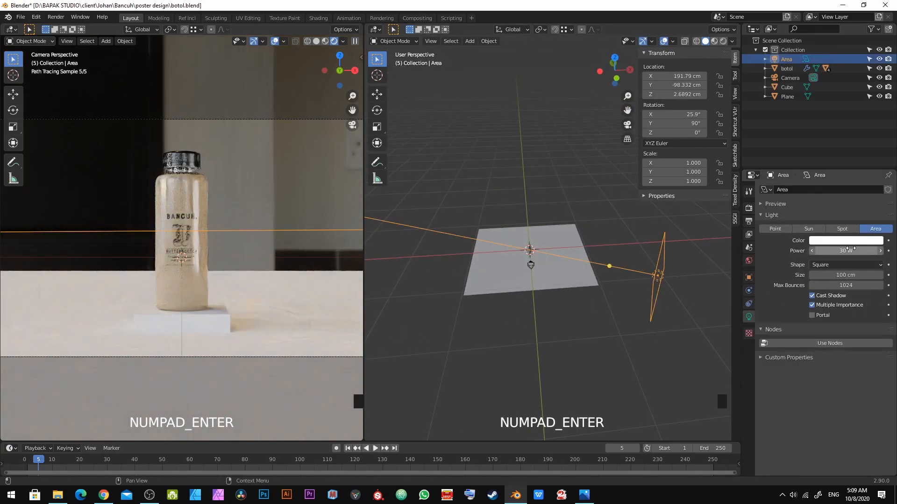
text(0)
key(KP_Enter)
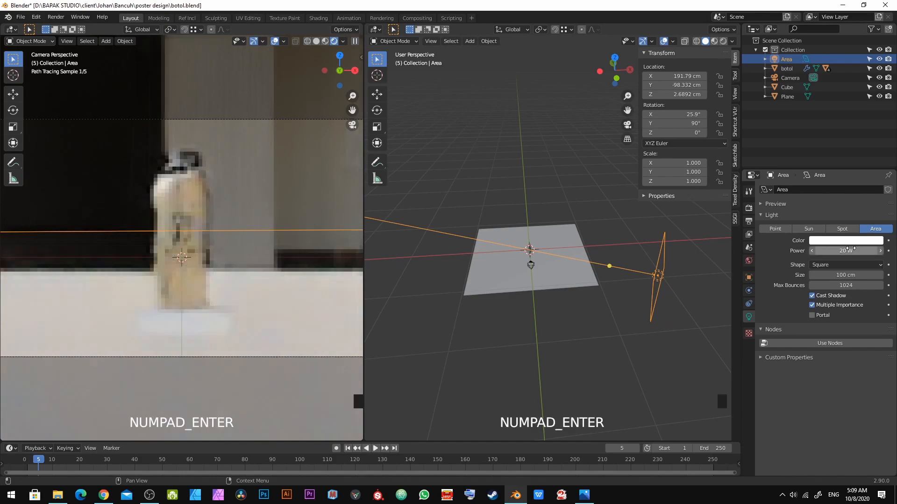
Step: Raise the area light along the global Z axis to about 136 cm
middle_drag(666, 286, 607, 274)
scroll(649, 264, up, 2)
scroll(649, 264, down, 2)
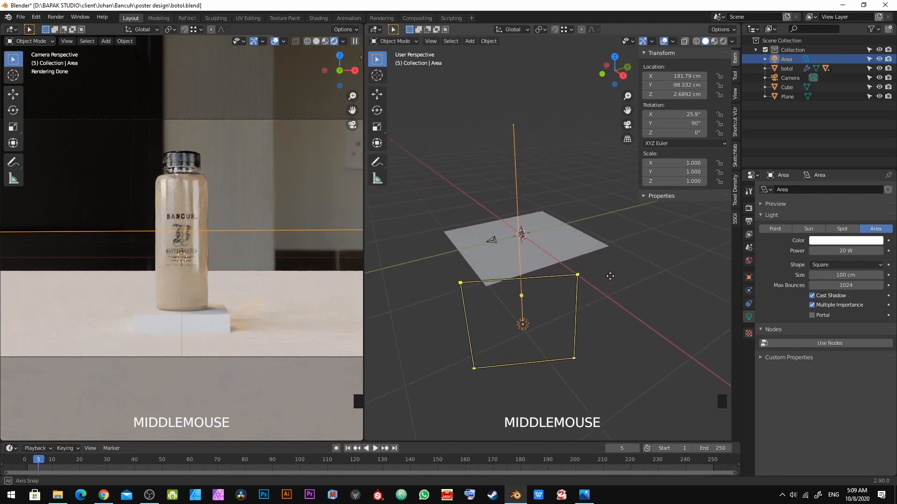
key(g)
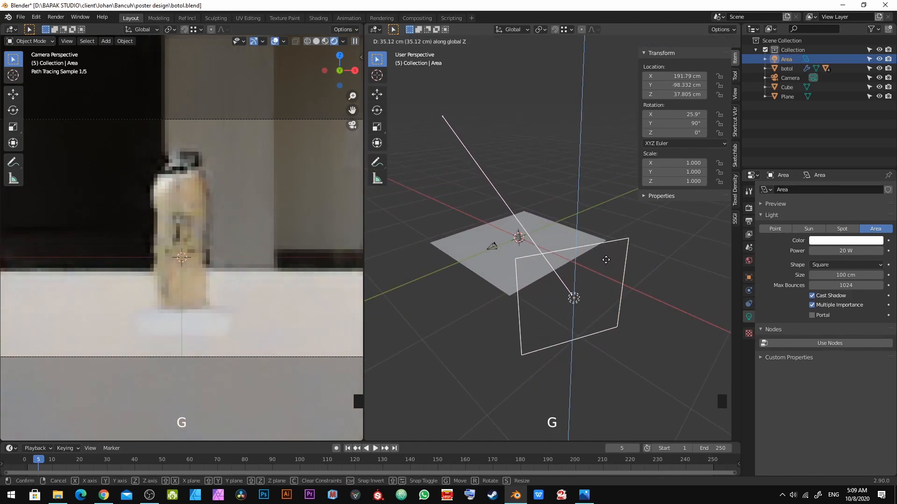
click(583, 157)
middle_drag(583, 157, 512, 306)
scroll(562, 203, down, 2)
key(r)
key(x)
key(x)
right_click(511, 270)
Step: Rotate the area light about its local Y axis by about -32 degrees
key(r)
key(y)
key(y)
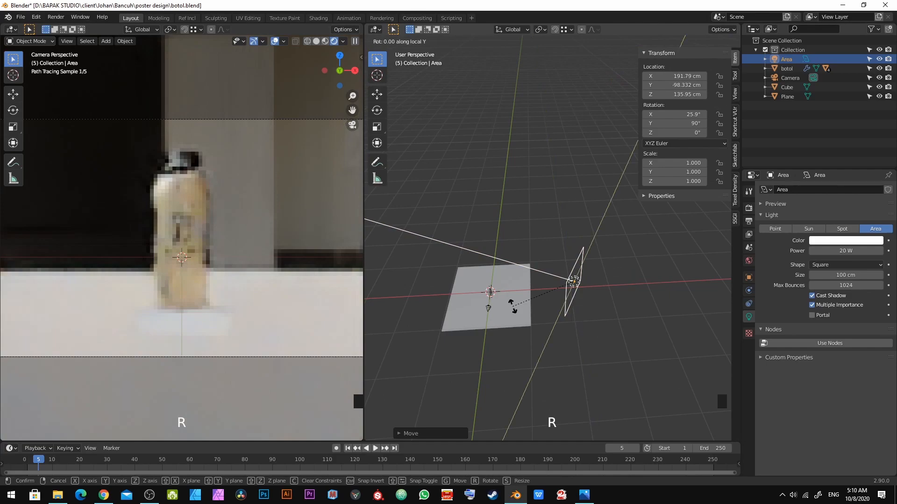
middle_drag(532, 339, 592, 245)
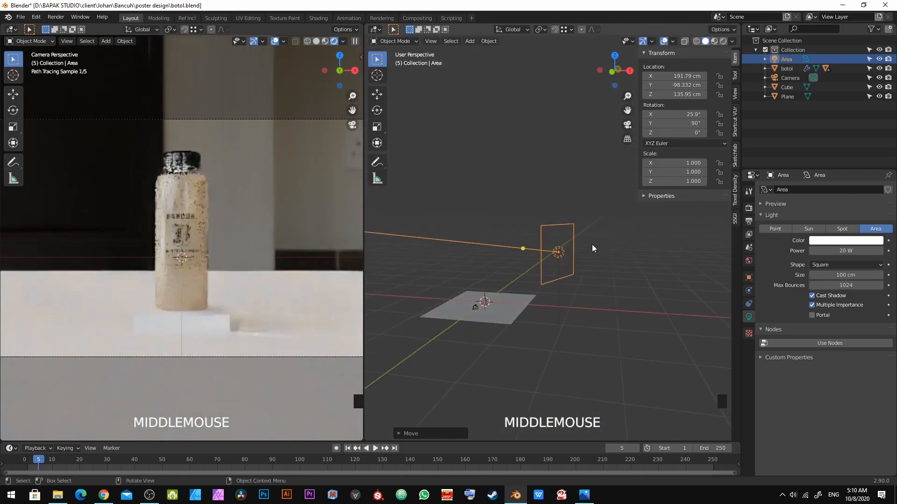
key(x)
key(x)
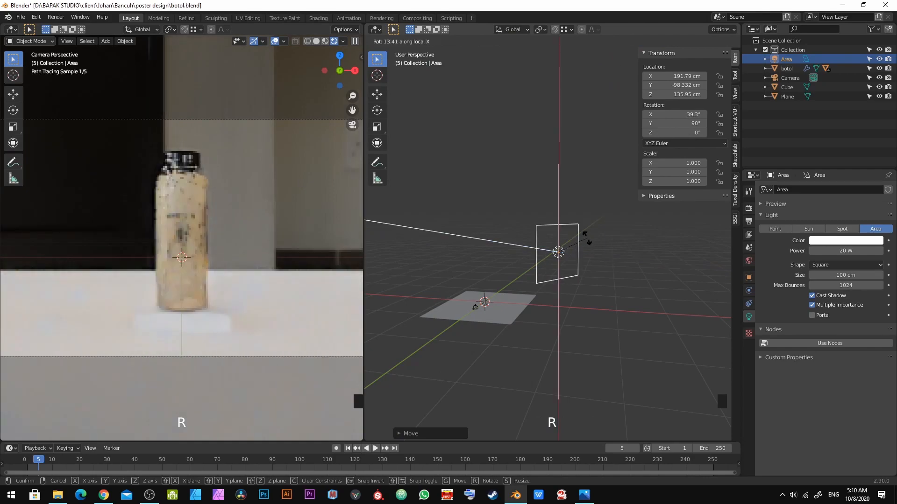
key(y)
key(y)
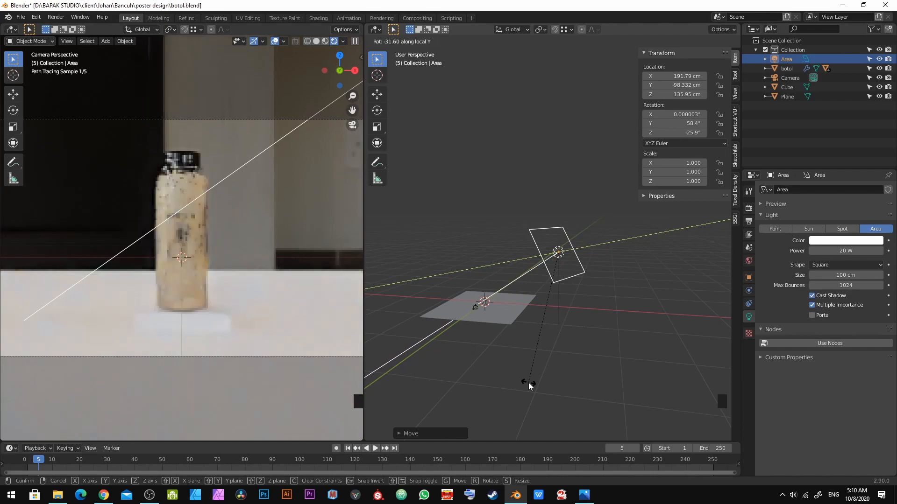
shift+click(672, 266)
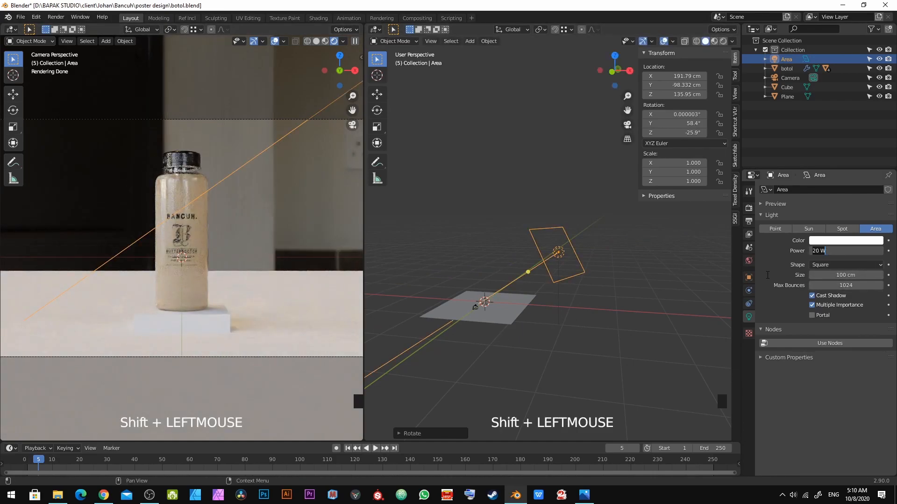
Step: Set the area light's power to 40 W
click(552, 261)
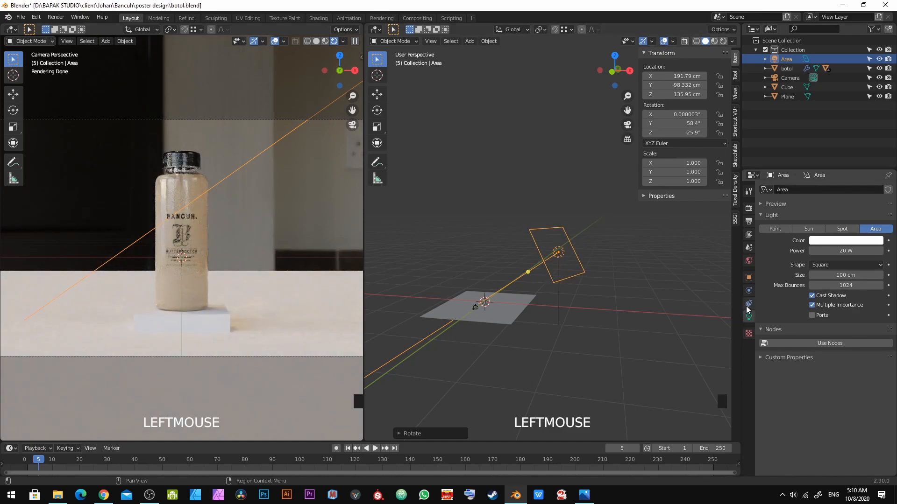
click(834, 250)
text(30)
key(KP_Enter)
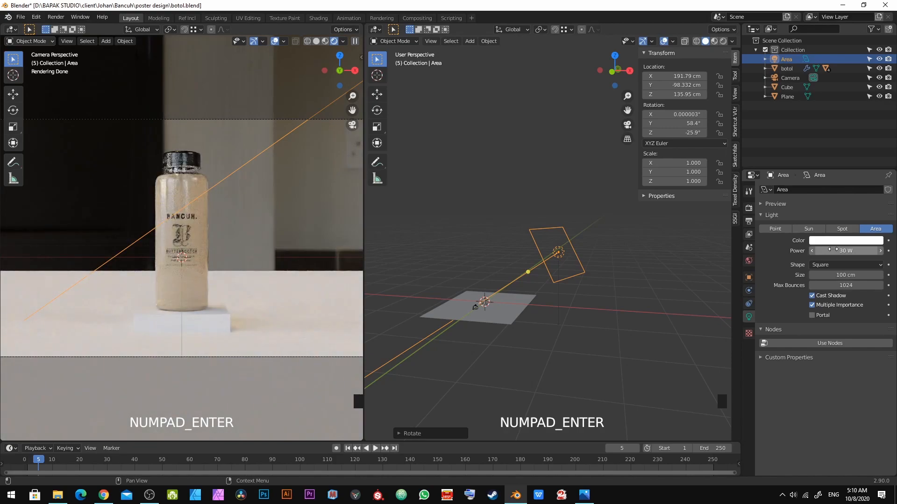
key(KP_Enter)
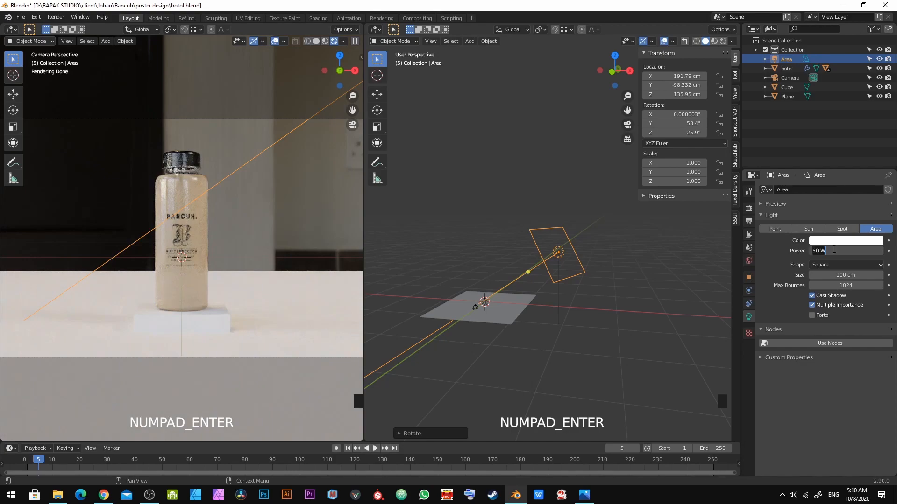
text(0)
key(KP_Enter)
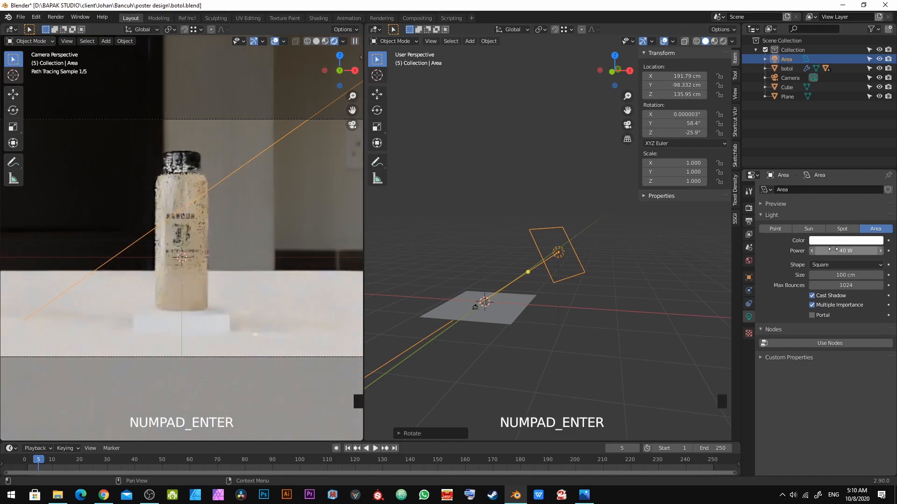
Step: Deselect everything and save the file
key(alt+a)
key(ctrl+s)
Step: Extrude the floor plane's back edge upward about 181 cm to form a backdrop wall, then save the file
scroll(506, 302, up, 3)
shift+middle_drag(506, 301, 613, 213)
scroll(550, 294, up, 2)
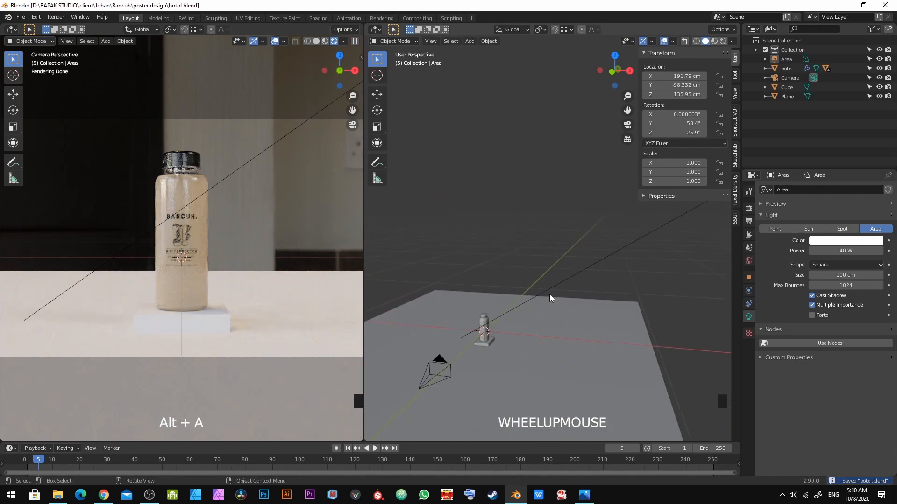
middle_drag(462, 287, 538, 266)
click(538, 265)
key(Tab)
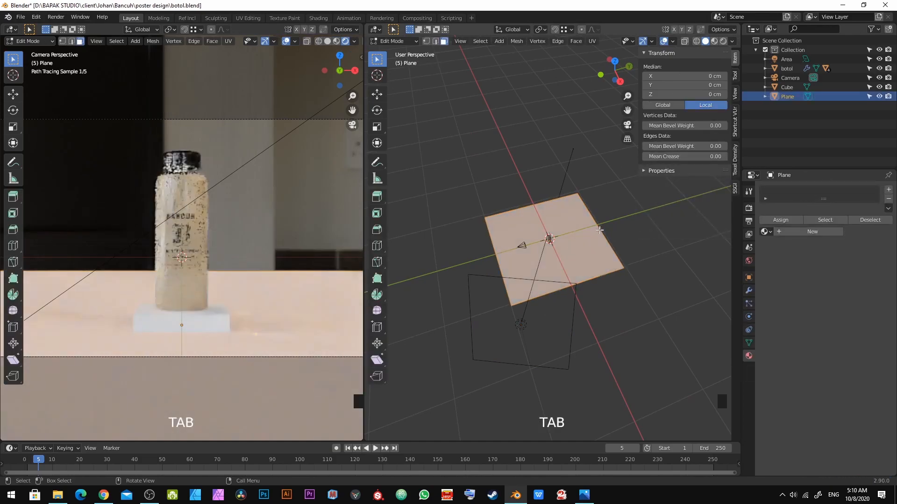
key(2)
click(601, 231)
shift+middle_drag(602, 231, 545, 257)
scroll(512, 251, up, 2)
key(e)
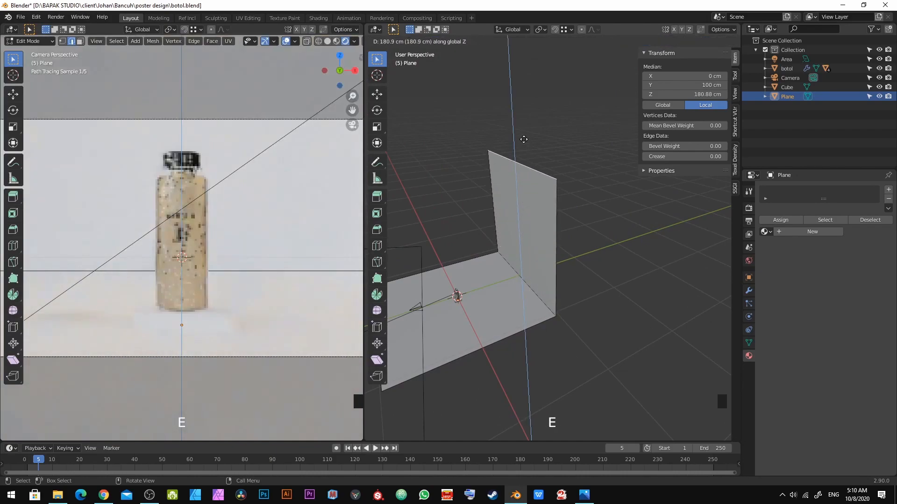
click(524, 139)
key(Tab)
key(a)
key(ctrl+s)
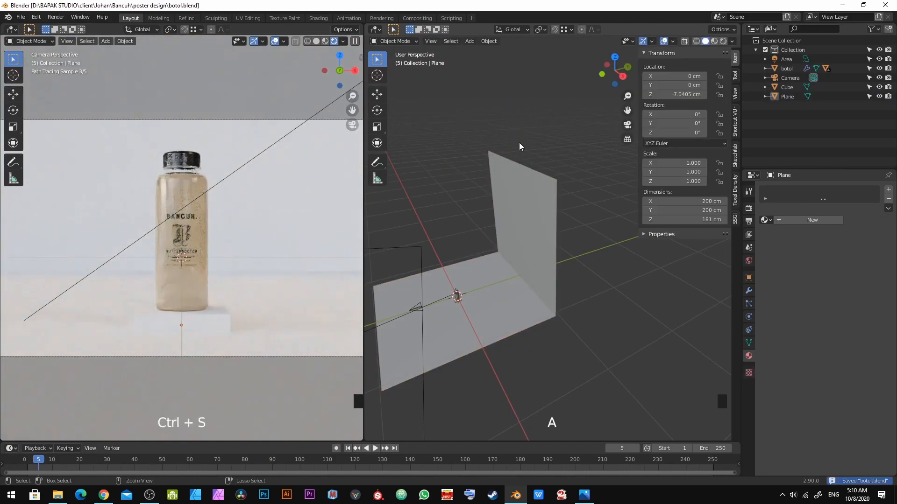
Step: Bevel the corner edge between floor and wall about 69 cm wide with 13 segments into a curved sweep
click(325, 41)
key(Tab)
shift+middle_drag(512, 231, 550, 202)
scroll(552, 233, up, 4)
key(2)
click(547, 257)
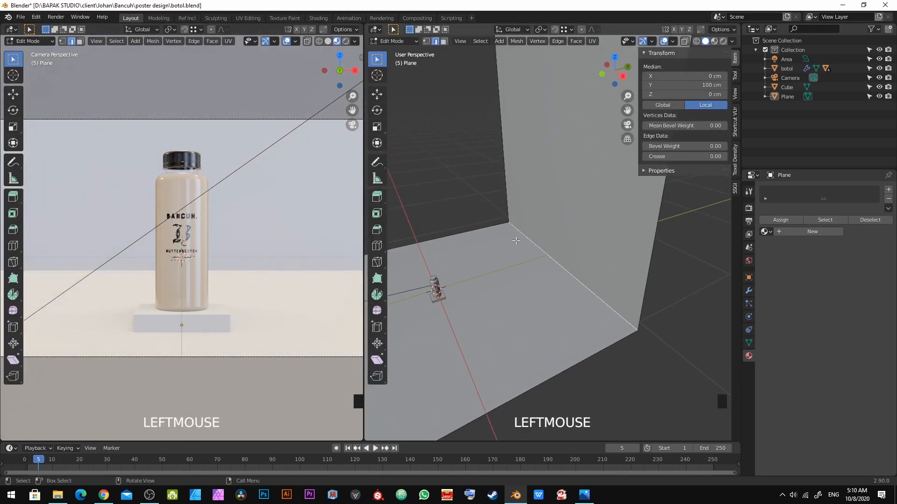
shift+middle_drag(517, 241, 518, 215)
key(Tab)
key(Tab)
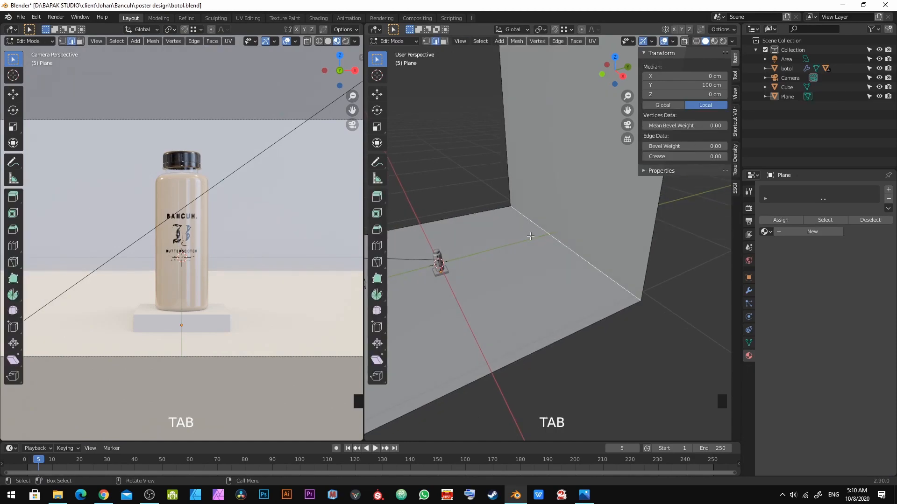
key(ctrl+b)
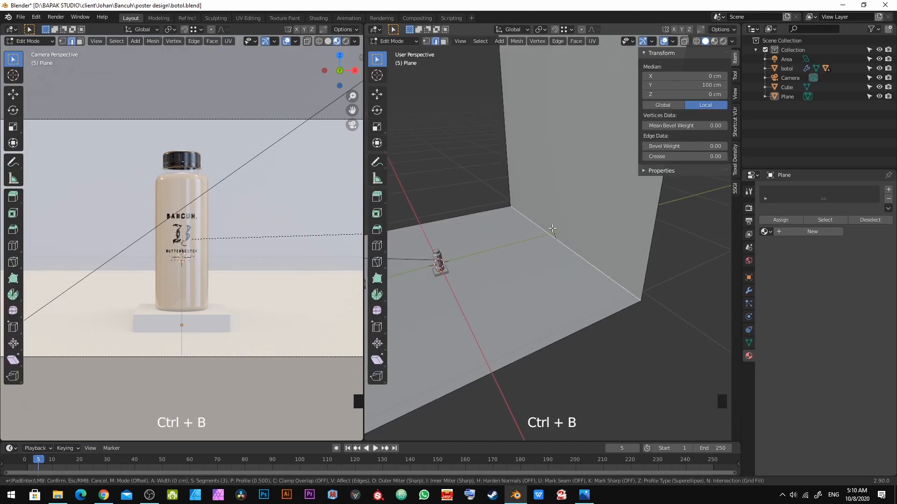
scroll(523, 189, up, 7)
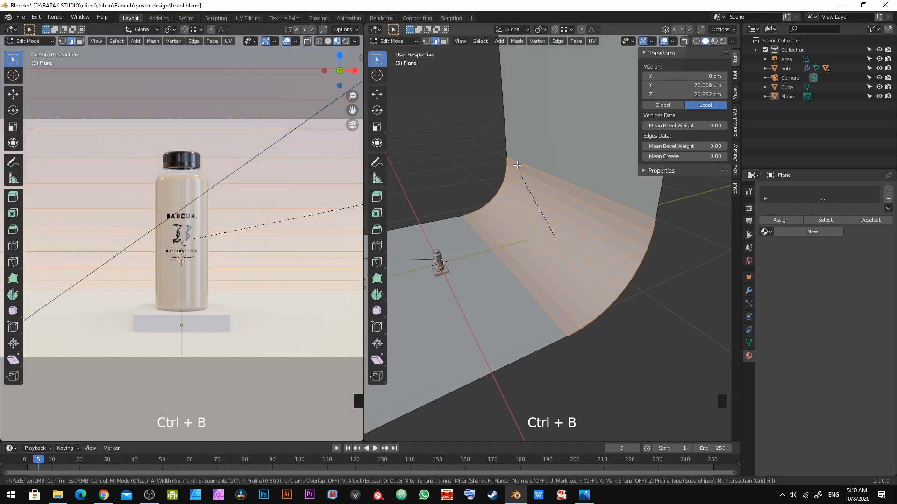
click(517, 142)
key(a)
key(Tab)
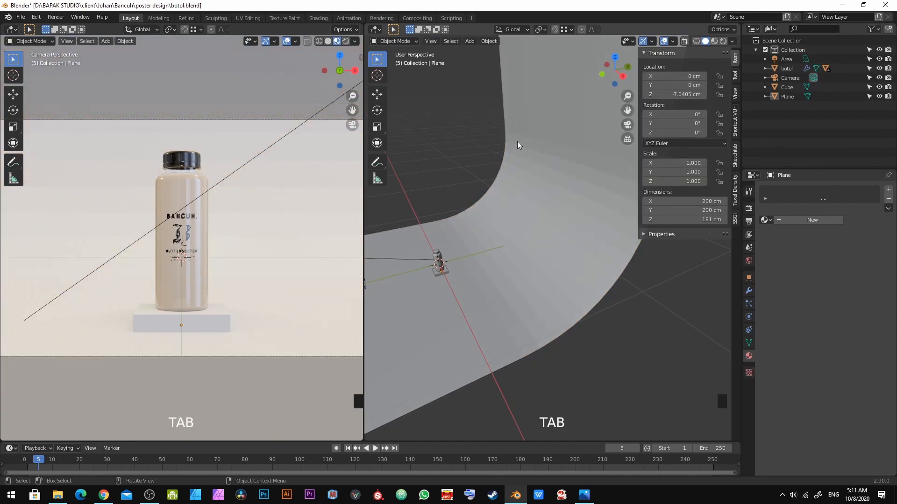
Step: Add a new material to the backdrop plane and set its base color to a dark reddish brown
click(537, 119)
right_click(542, 71)
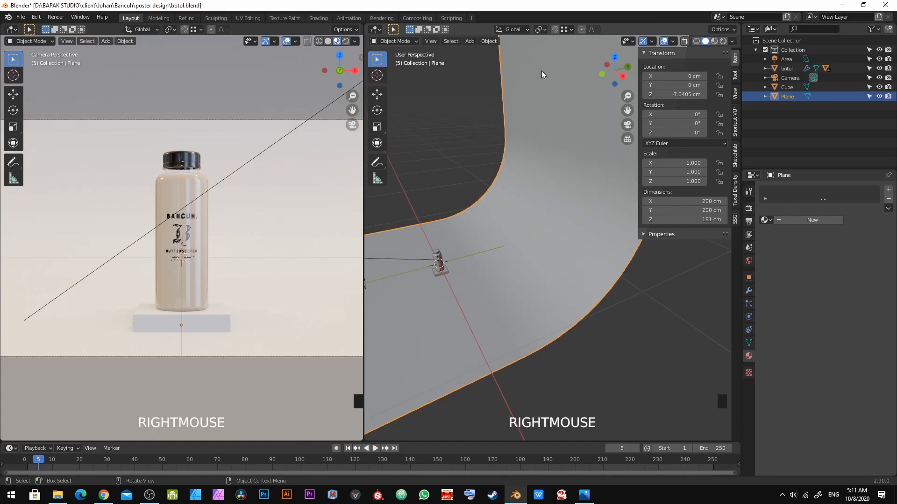
key(alt+a)
click(345, 41)
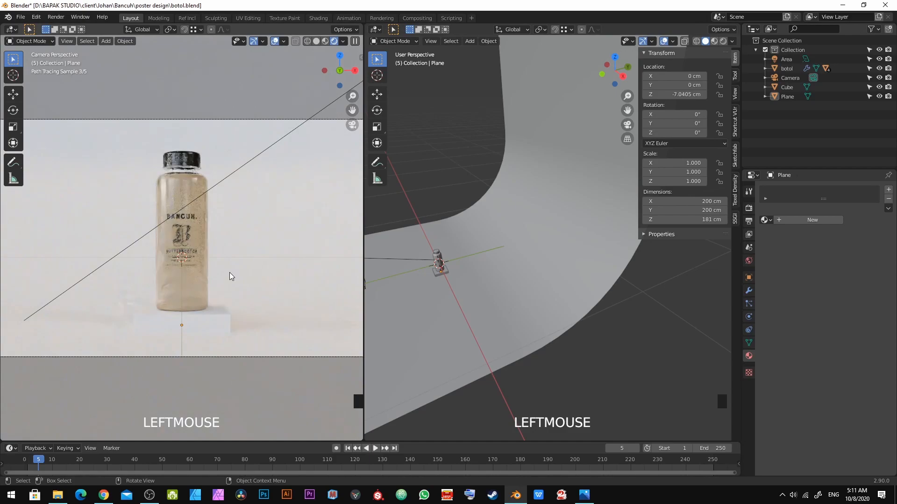
click(580, 161)
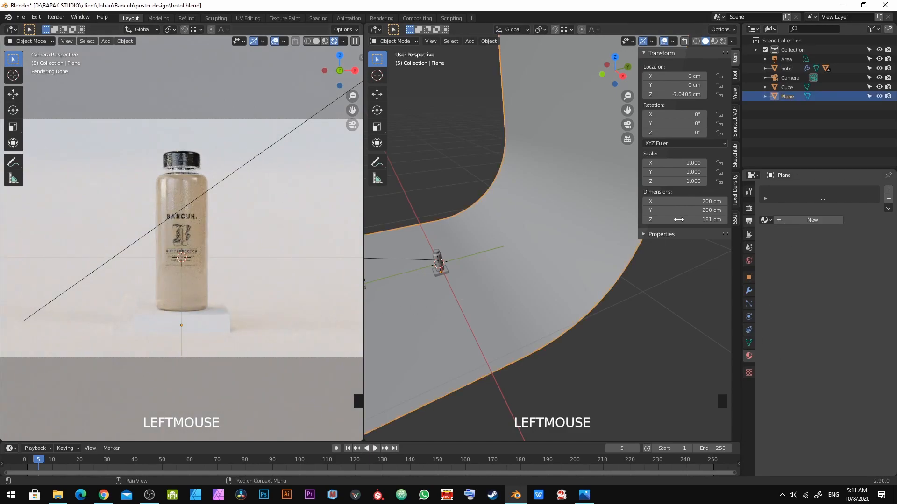
click(805, 219)
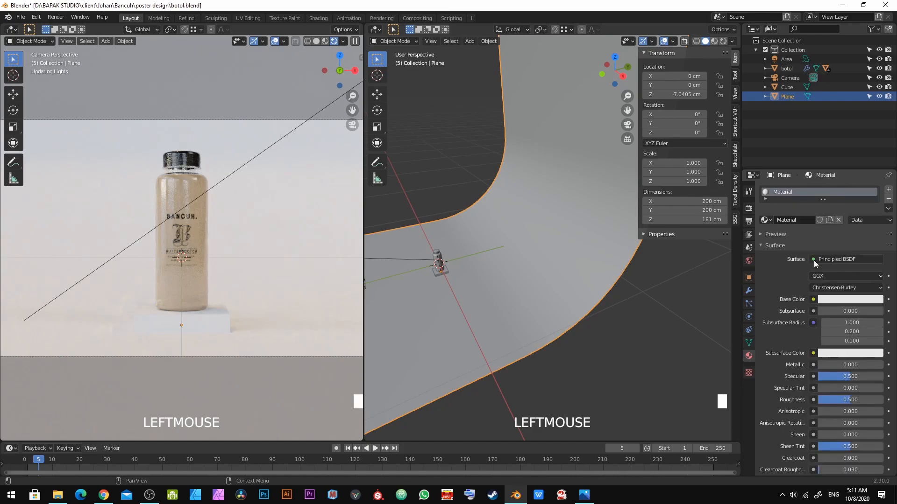
click(831, 299)
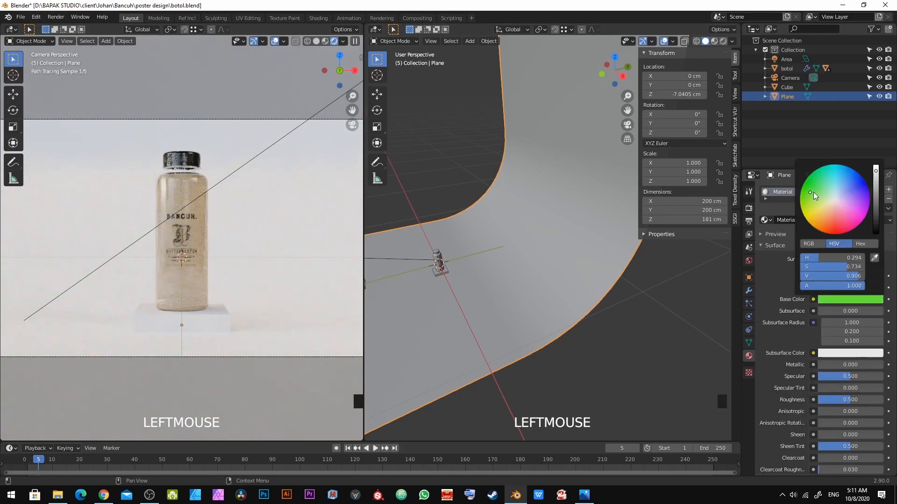
click(811, 191)
click(877, 219)
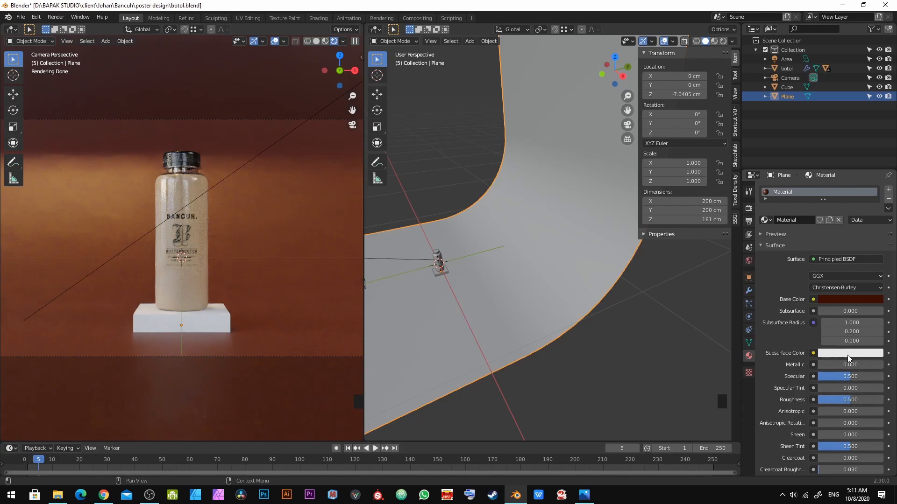
Step: Set the backdrop material's roughness to 1.0
drag(847, 402, 883, 404)
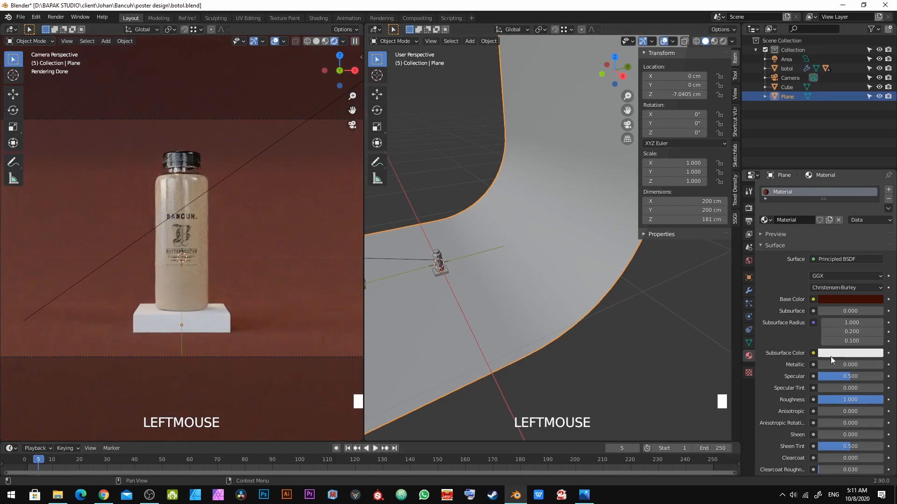
drag(862, 401, 817, 399)
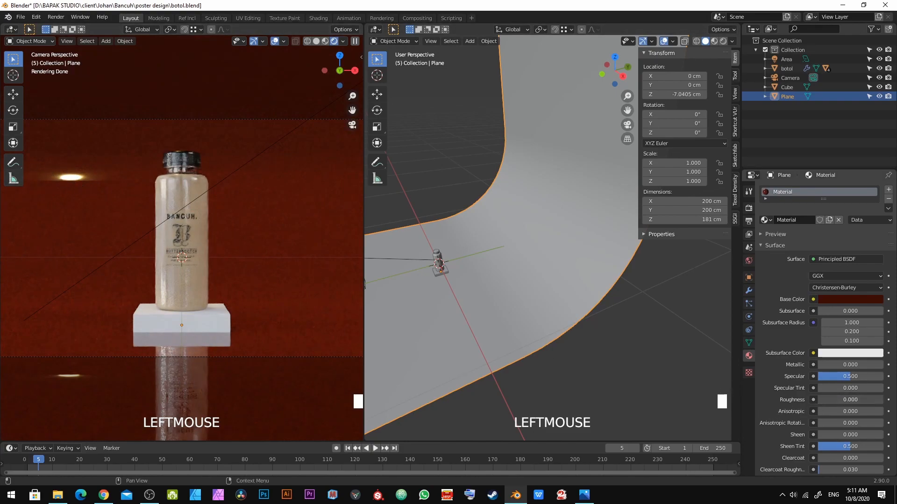
drag(822, 399, 875, 401)
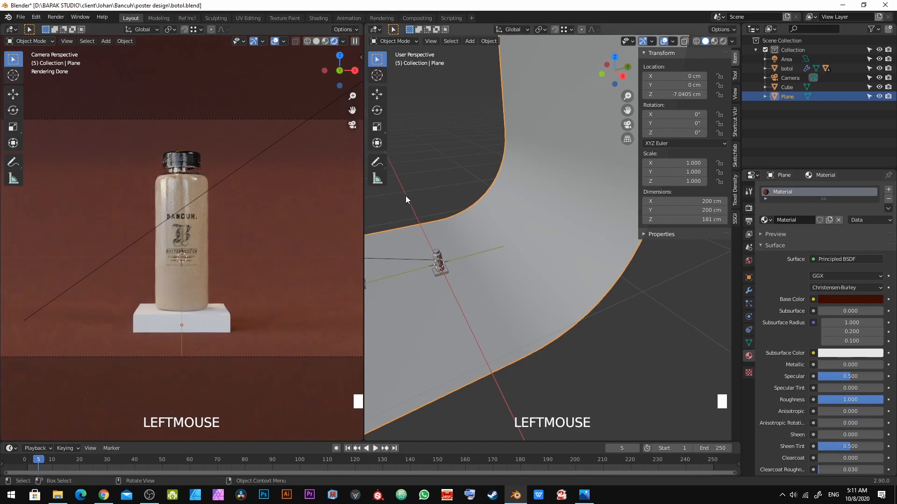
Step: Select the area light and set its size to 250 cm, then deselect everything and save the file
scroll(457, 283, down, 5)
middle_drag(457, 283, 514, 288)
click(555, 255)
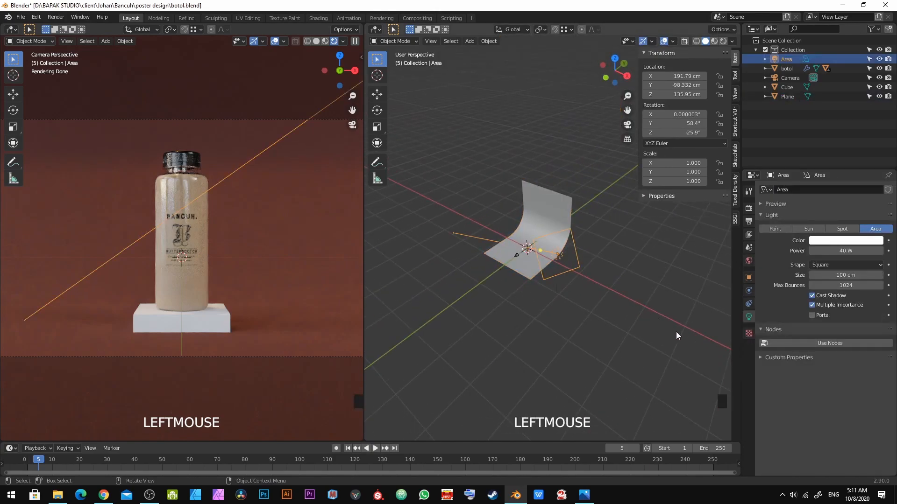
click(851, 274)
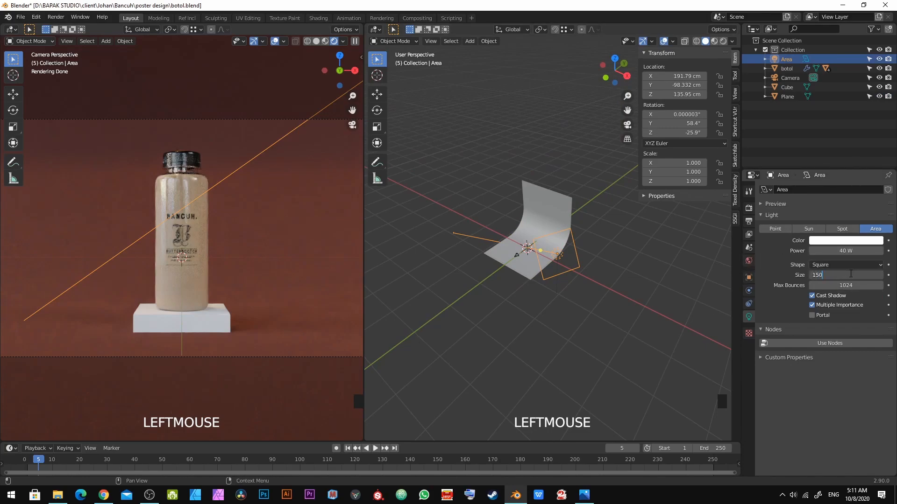
key(KP_Enter)
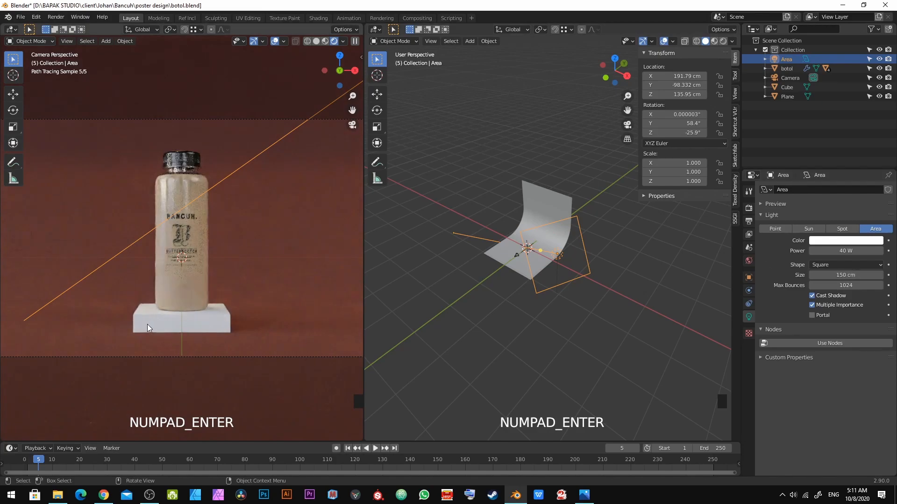
drag(841, 275, 880, 274)
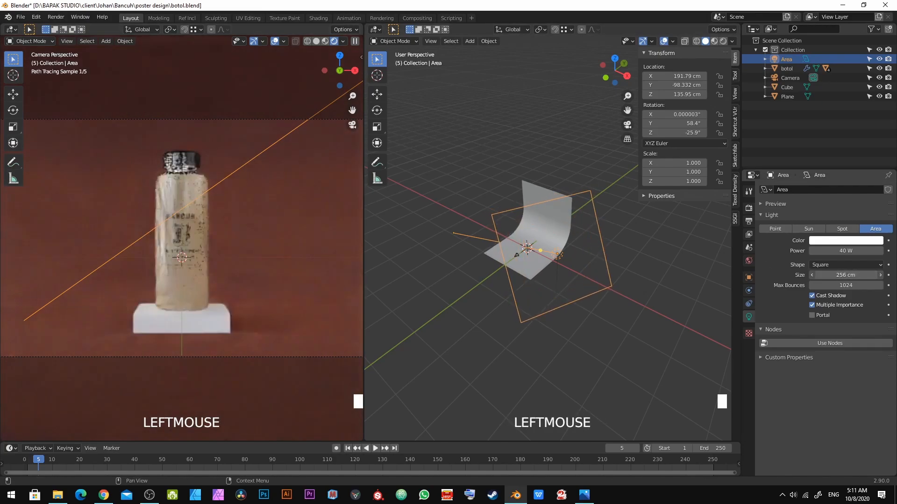
click(863, 275)
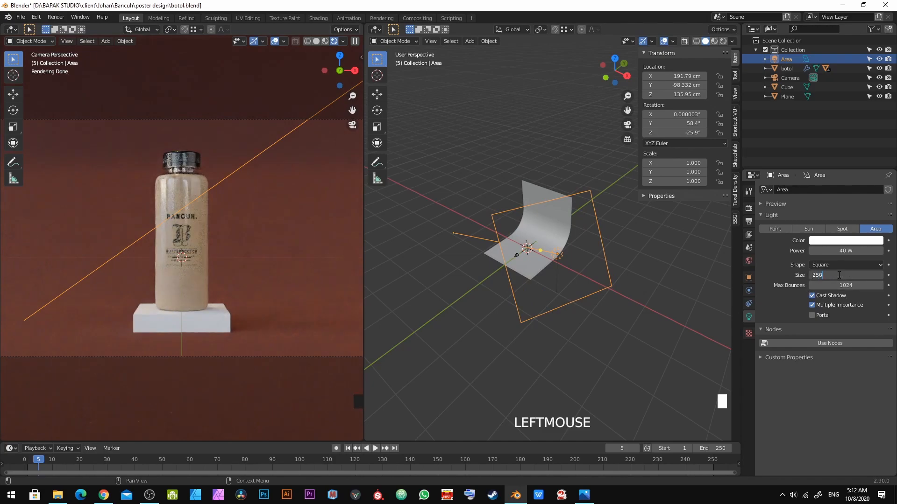
text(250)
key(KP_Enter)
key(alt+a)
key(ctrl+s)
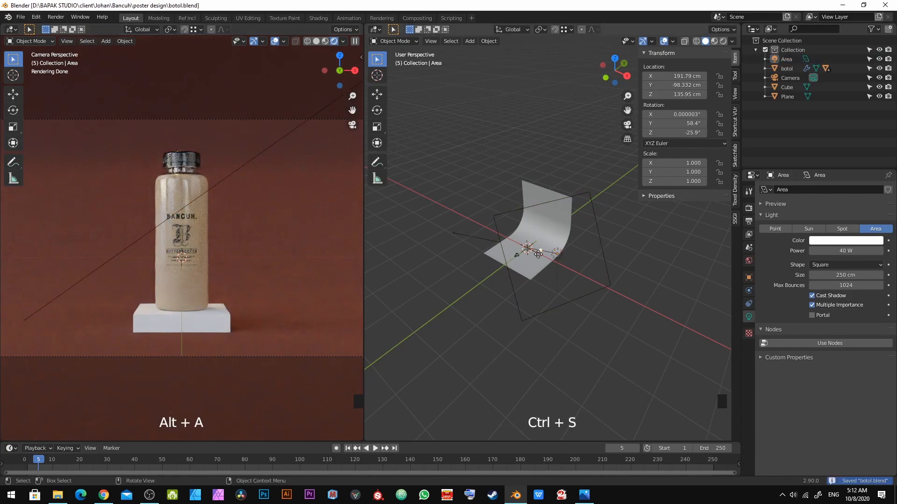
Step: Select the display slab, rename its material to kotak, and set its roughness to 0
click(216, 324)
click(812, 221)
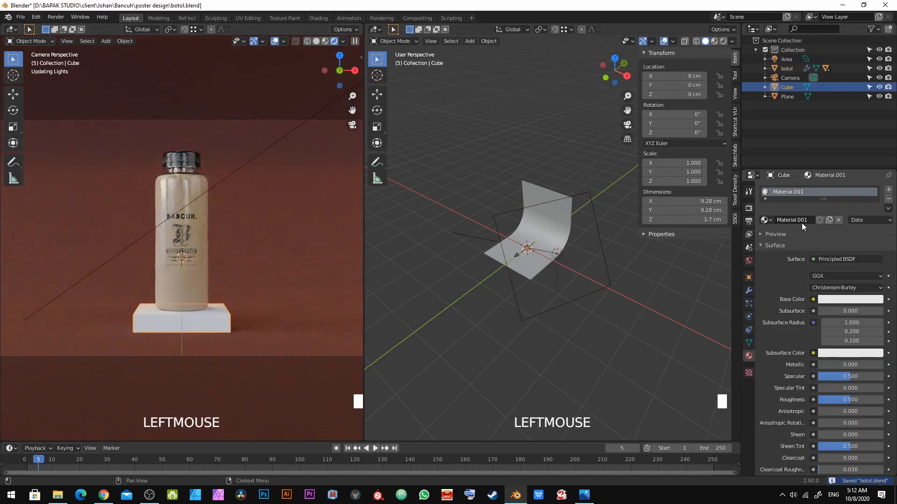
double_click(801, 220)
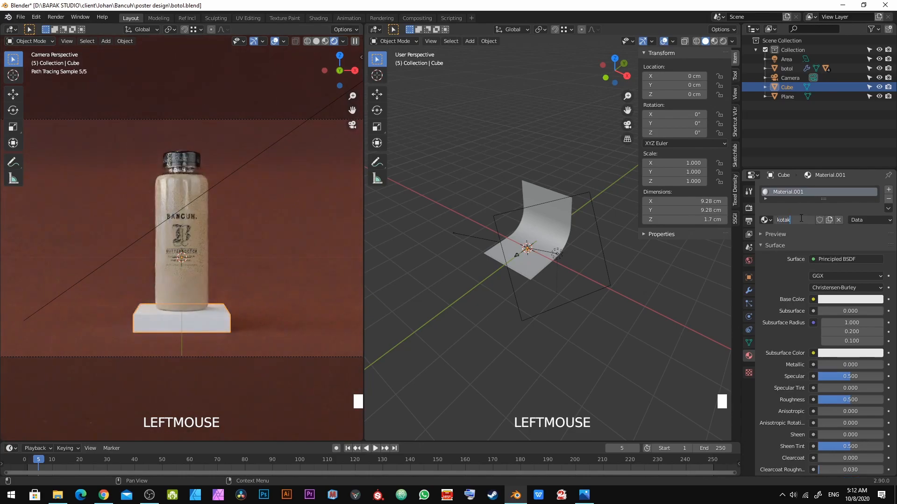
text(kotak)
key(Return)
scroll(827, 356, down, 3)
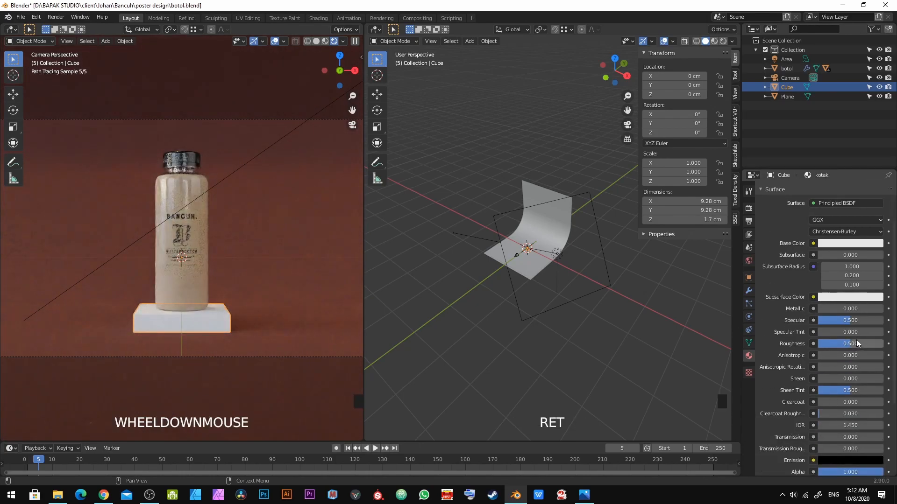
drag(856, 340, 818, 344)
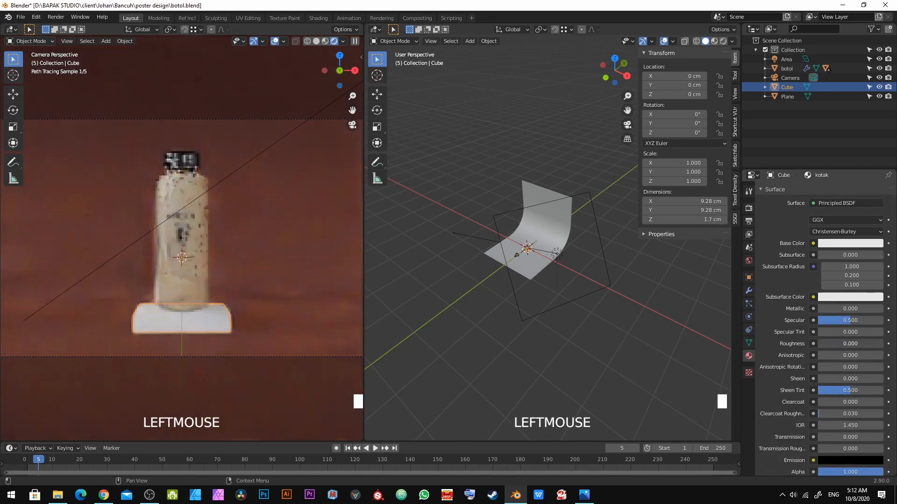
Step: Try an orange and then a red base color with full metallic on the slab material
click(845, 244)
click(825, 164)
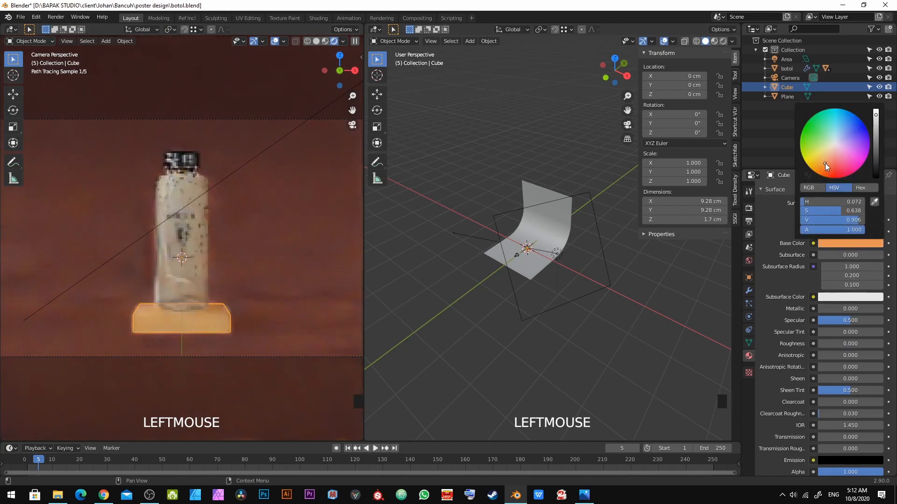
drag(837, 306, 881, 308)
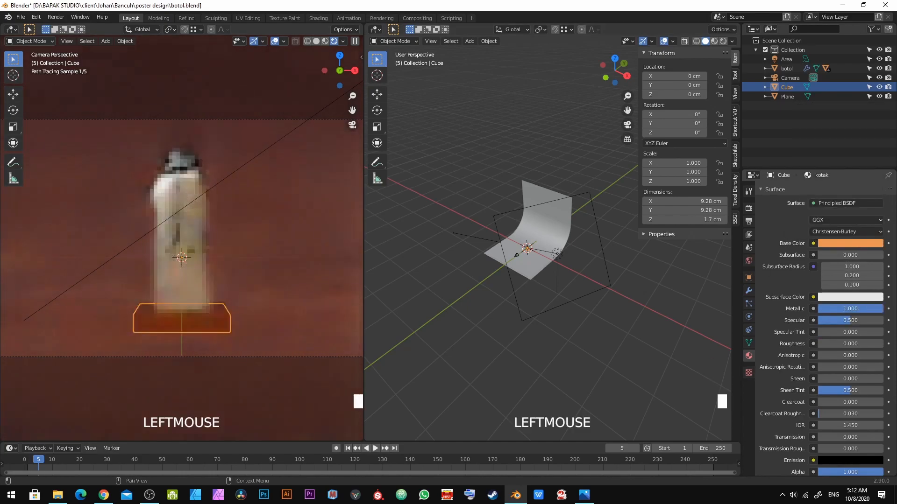
key(a)
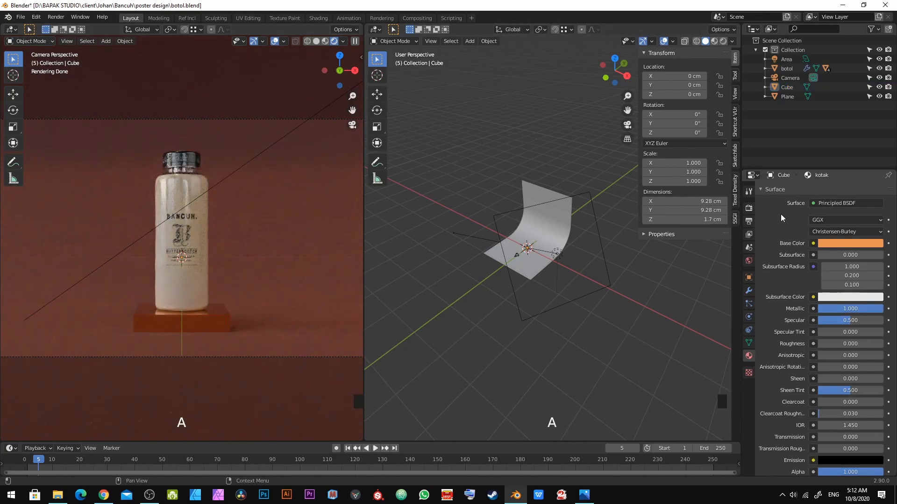
click(842, 242)
click(838, 167)
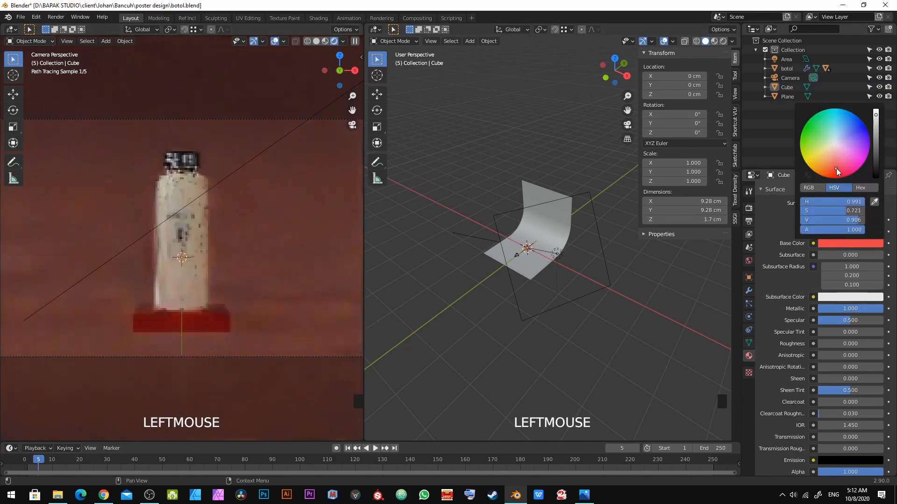
drag(852, 312, 819, 312)
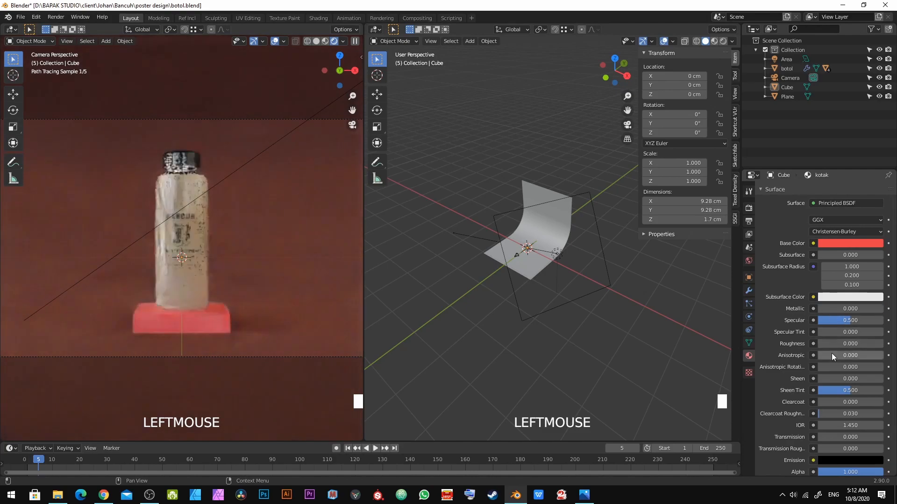
Step: Set the slab material's base color to a dark brown by lowering the color's value
click(842, 242)
click(824, 166)
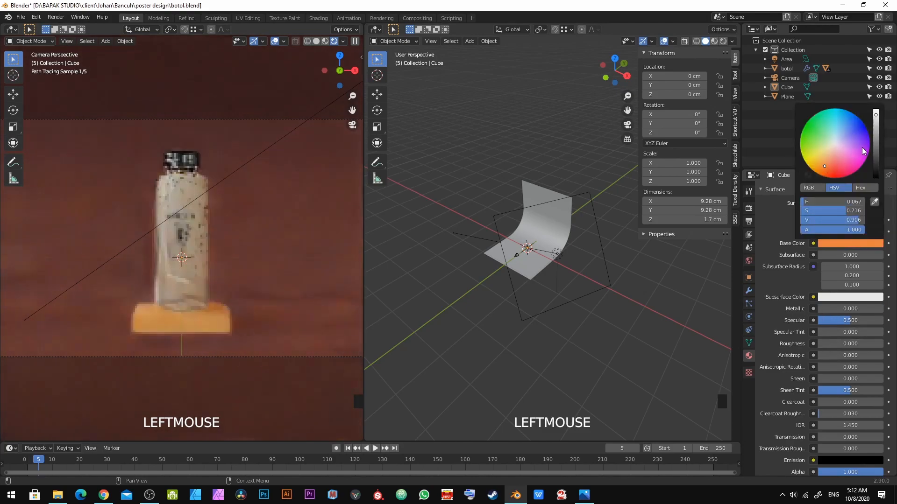
click(878, 157)
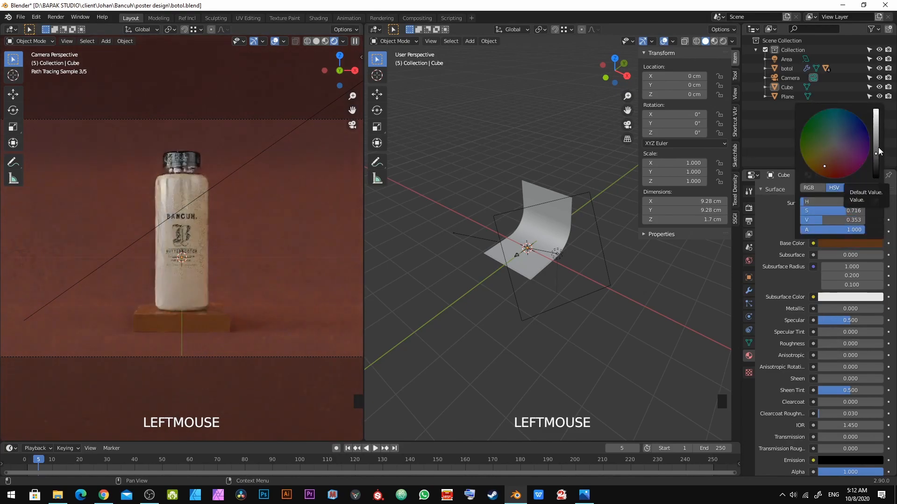
Step: Select the backdrop and change its base color to a light beige tan, then save the file
click(302, 253)
click(842, 243)
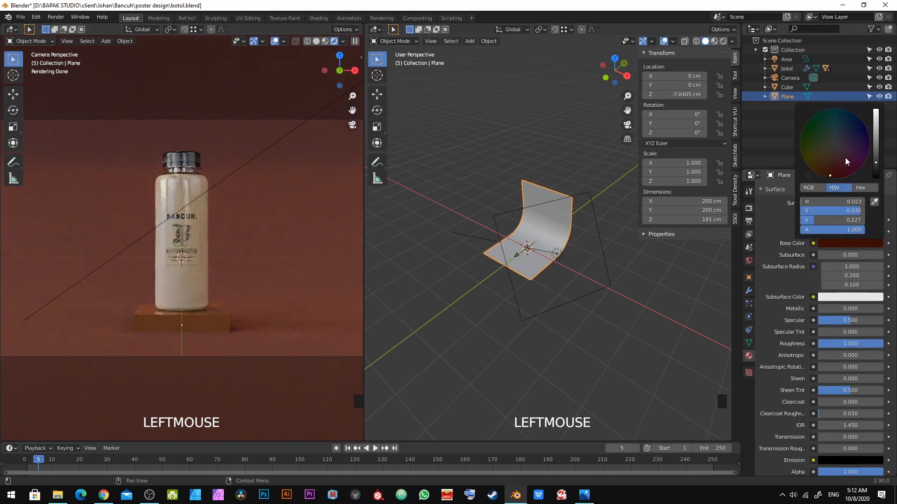
click(817, 151)
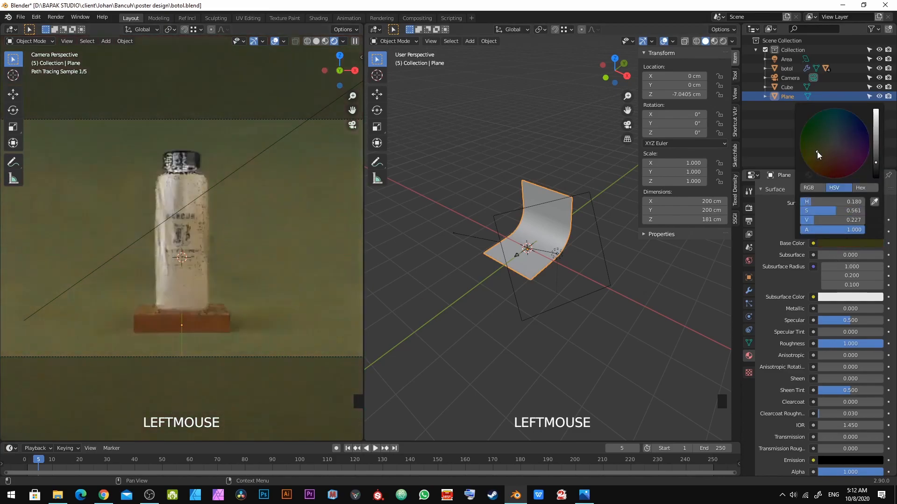
click(876, 122)
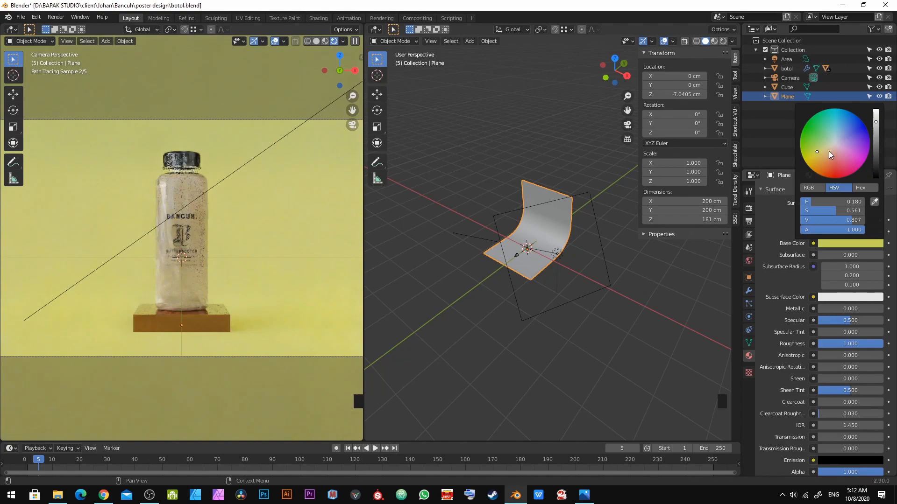
drag(828, 150, 826, 156)
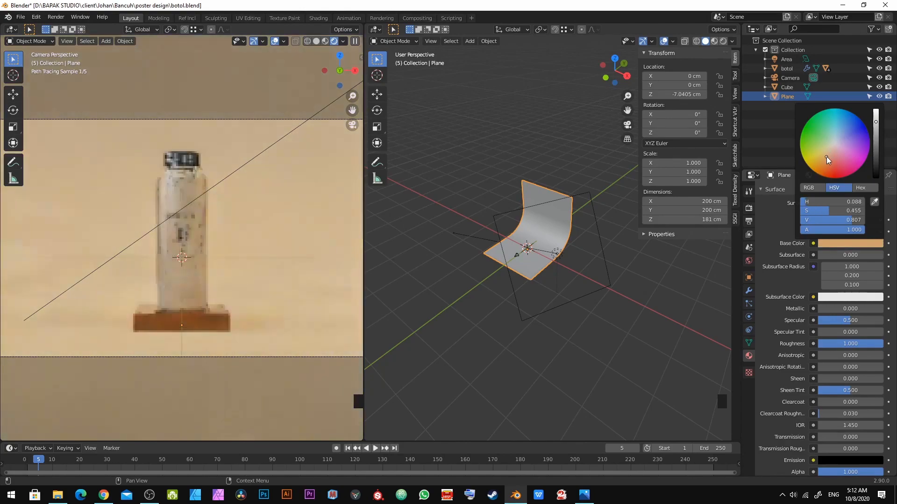
key(a)
key(ctrl+s)
Step: Darken the slab's base color to a deeper reddish brown, then deselect everything and save
click(197, 327)
click(858, 242)
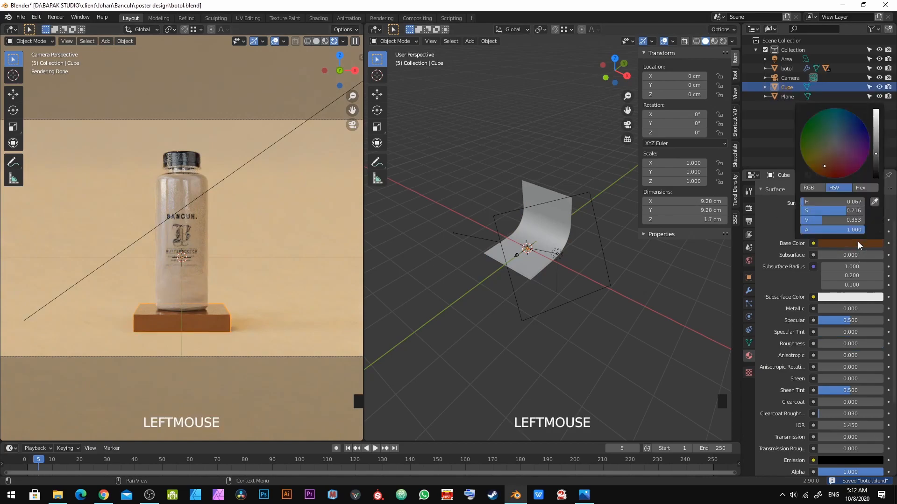
drag(822, 163, 830, 167)
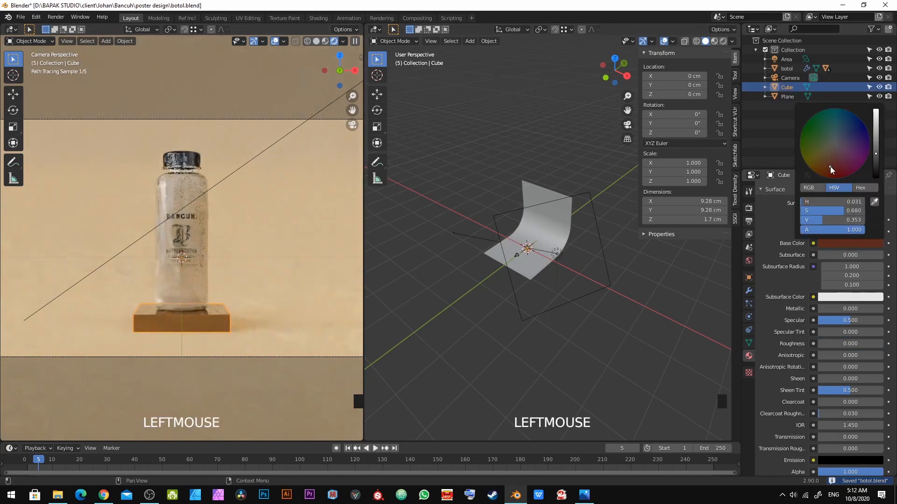
click(875, 158)
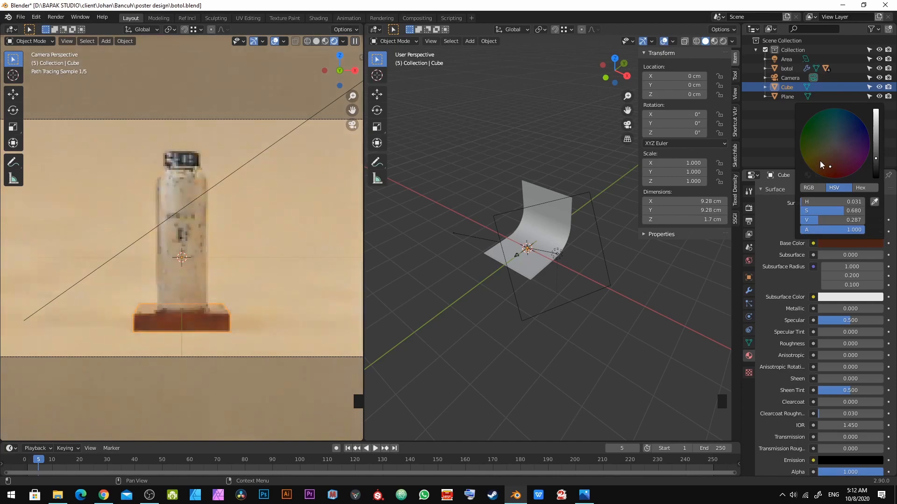
drag(829, 166, 828, 156)
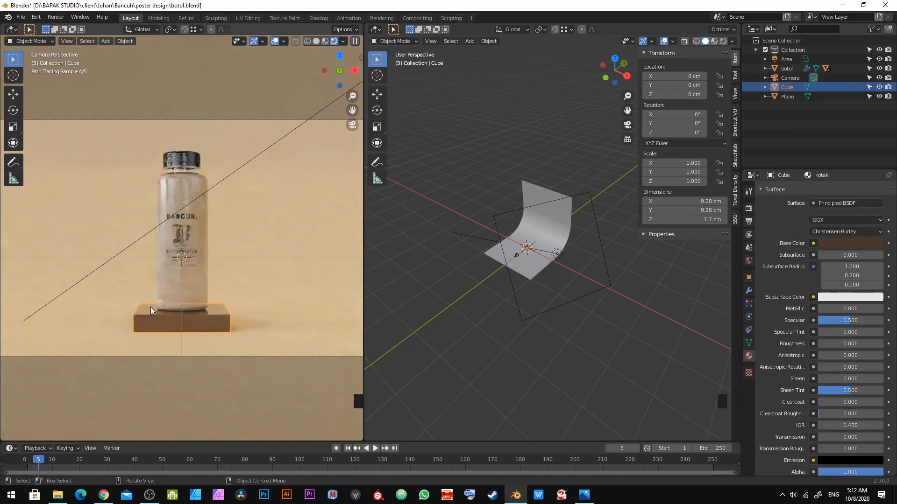
key(alt+a)
key(ctrl+s)
Step: Select the camera and raise it along Z to about 3.19 cm, then deselect everything and save
scroll(475, 294, down, 1)
scroll(256, 306, down, 2)
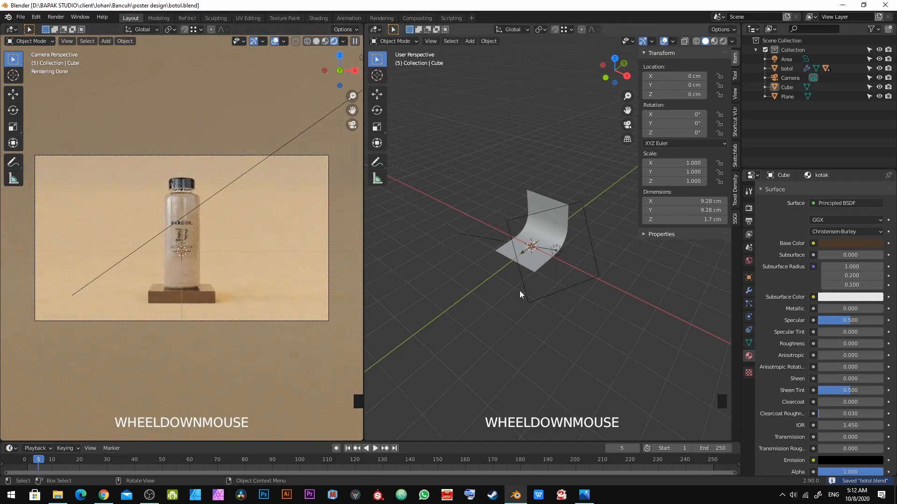
scroll(490, 284, up, 3)
click(477, 275)
shift+middle_drag(479, 273, 595, 257)
scroll(594, 257, up, 3)
key(g)
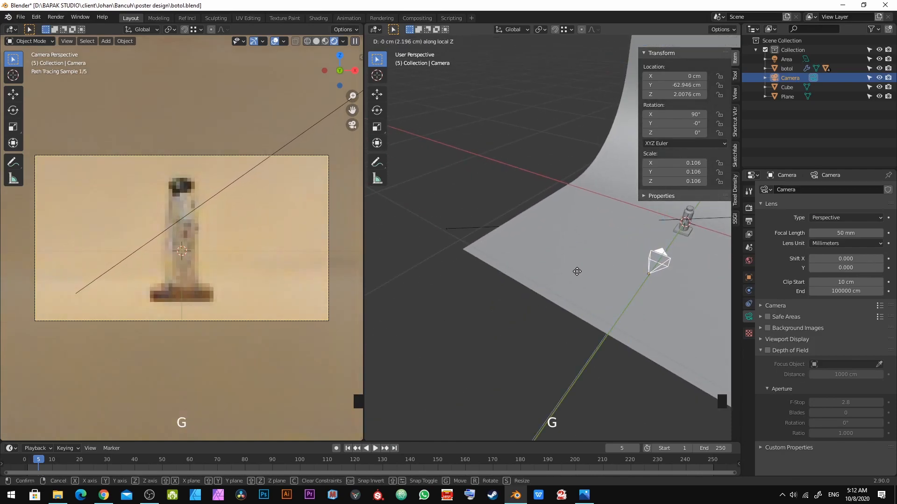
shift+click(576, 271)
key(g)
key(z)
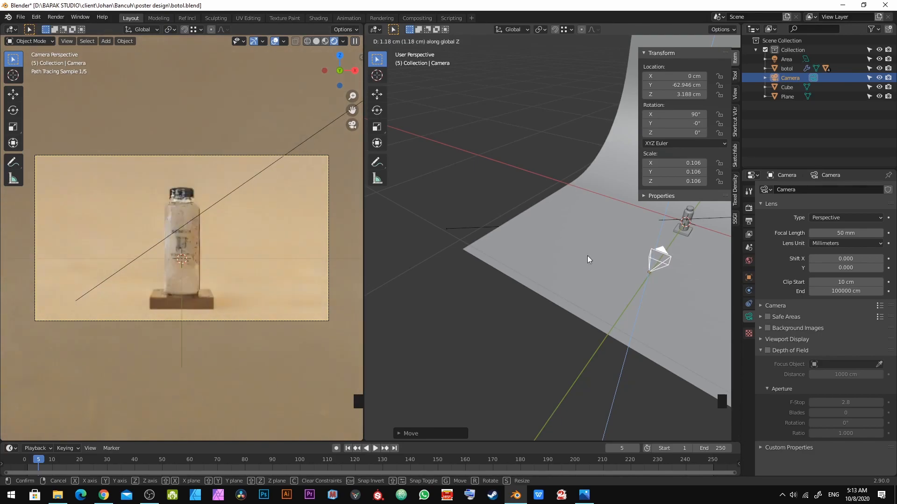
shift+click(587, 256)
shift+middle_drag(595, 271, 579, 290)
scroll(600, 332, up, 2)
key(alt+a)
key(ctrl+s)
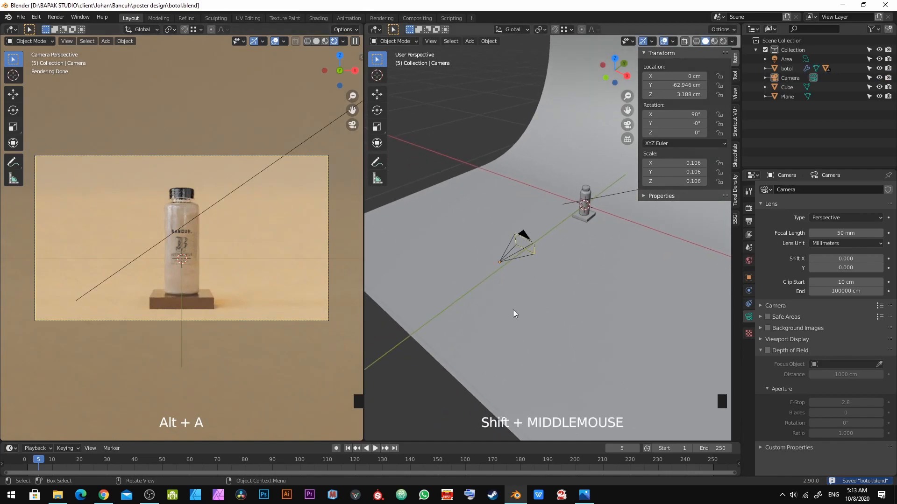
Step: Set the render resolution to portrait 1080 x 1920 px in the output properties
click(749, 222)
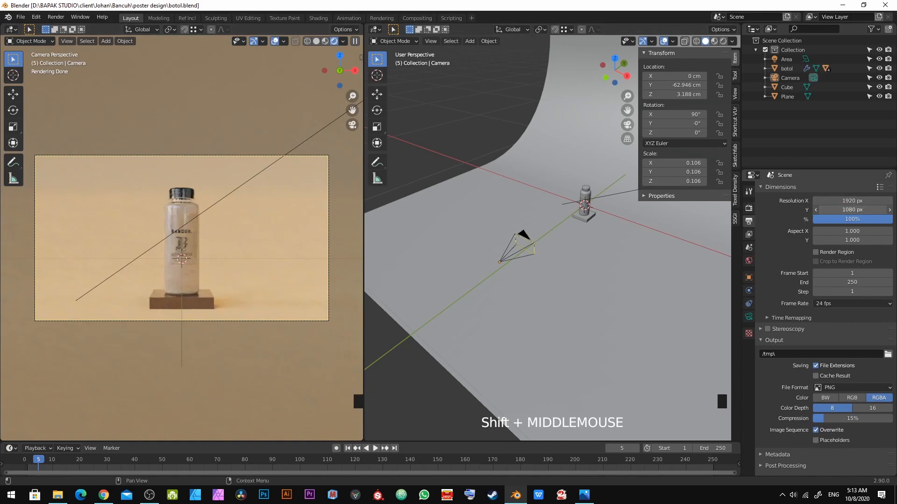
key(KP_Enter)
click(864, 202)
text(1080)
key(KP_Enter)
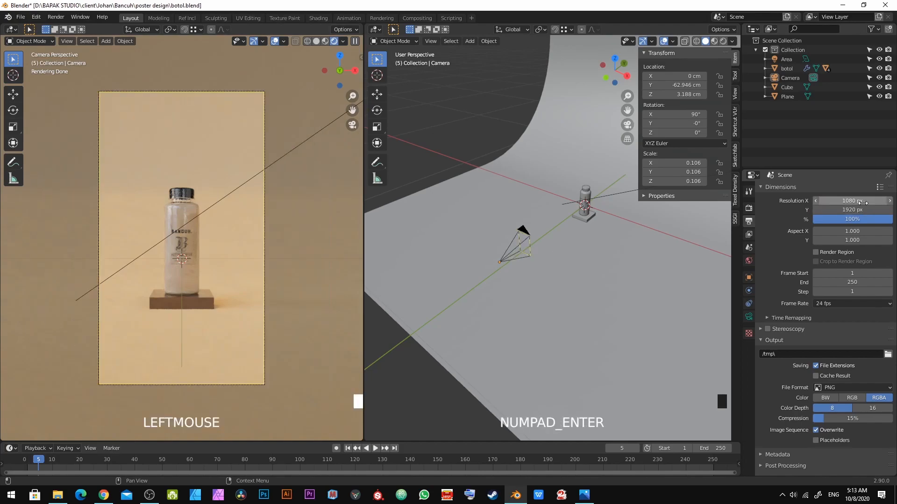
click(864, 202)
Step: Set the render resolution to 2500 x 2500 px
key(super+e)
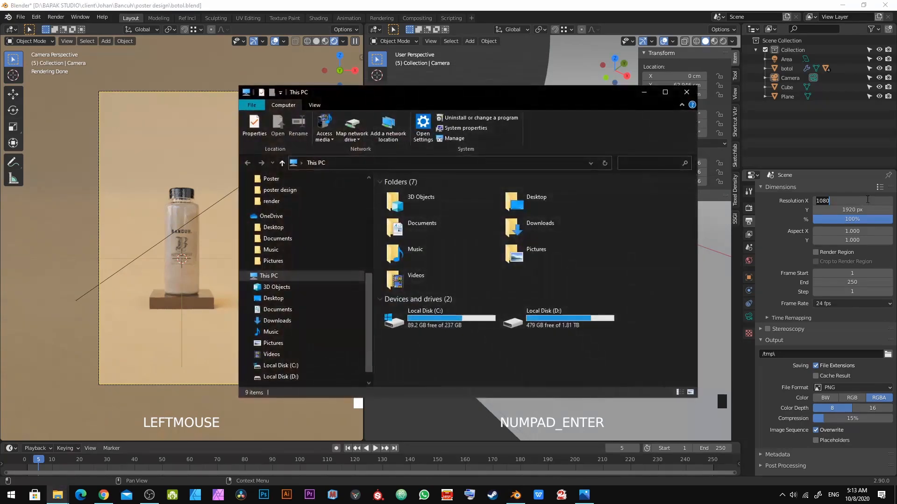
click(676, 94)
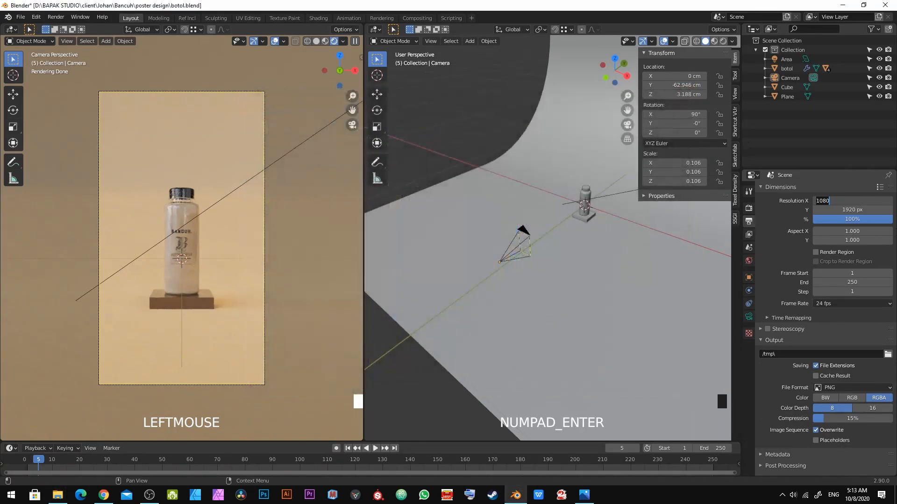
click(852, 204)
text(2500)
key(Return)
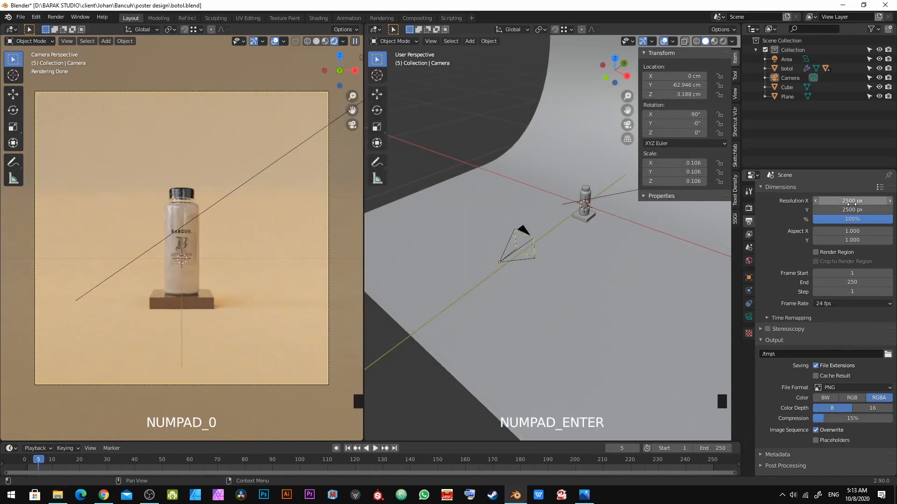
Step: Move the camera forward to about -36.7 cm on Y and lower it to about 2.95 cm on Z
key(z)
right_click(534, 237)
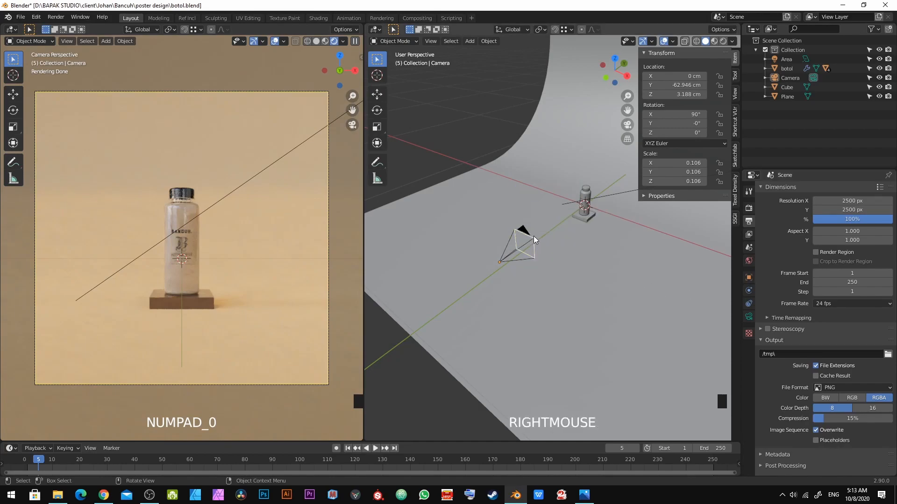
click(531, 234)
key(g)
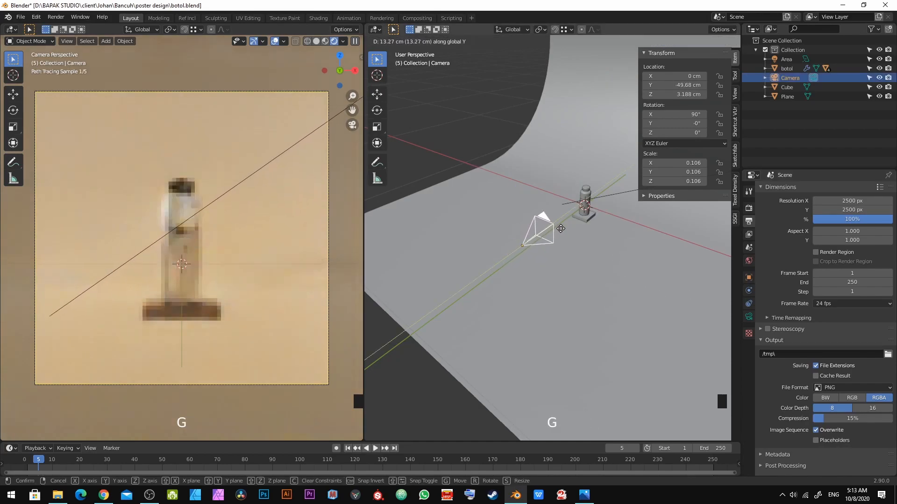
click(584, 220)
key(g)
key(z)
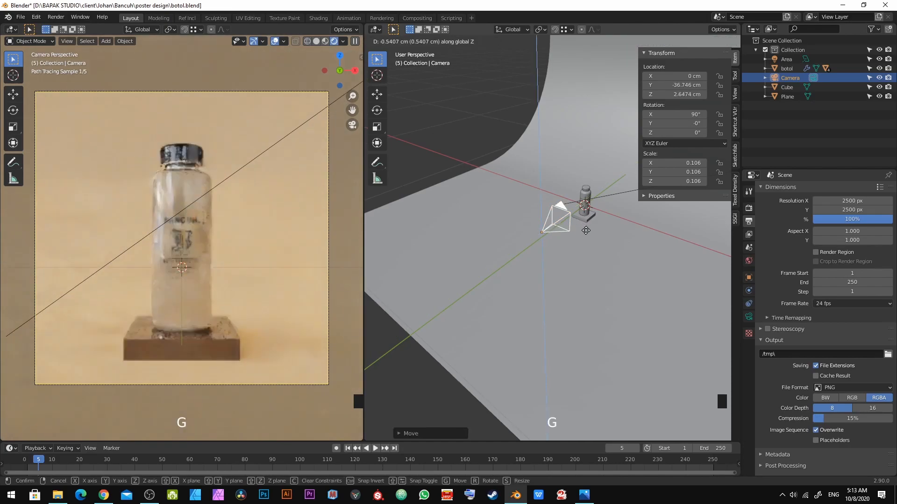
shift+click(587, 225)
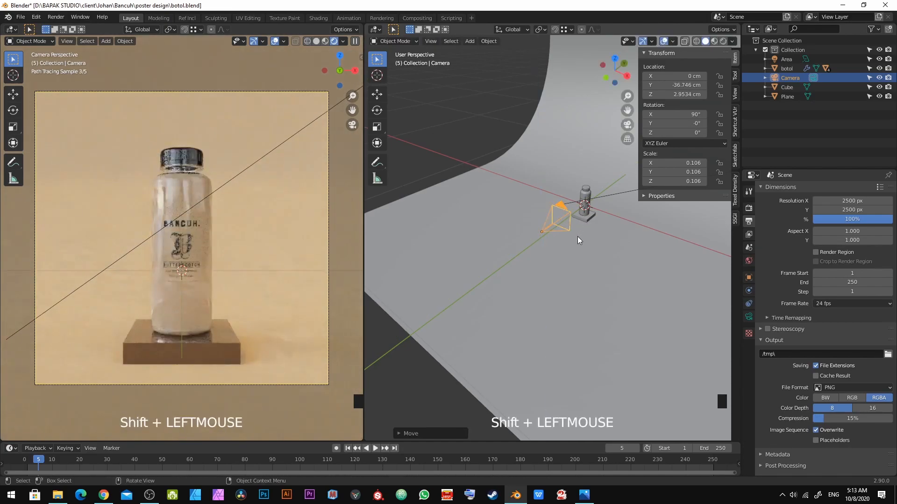
Step: Deselect everything, save the file, and open the render properties
key(alt+a)
key(ctrl+s)
shift+middle_drag(474, 329, 510, 298)
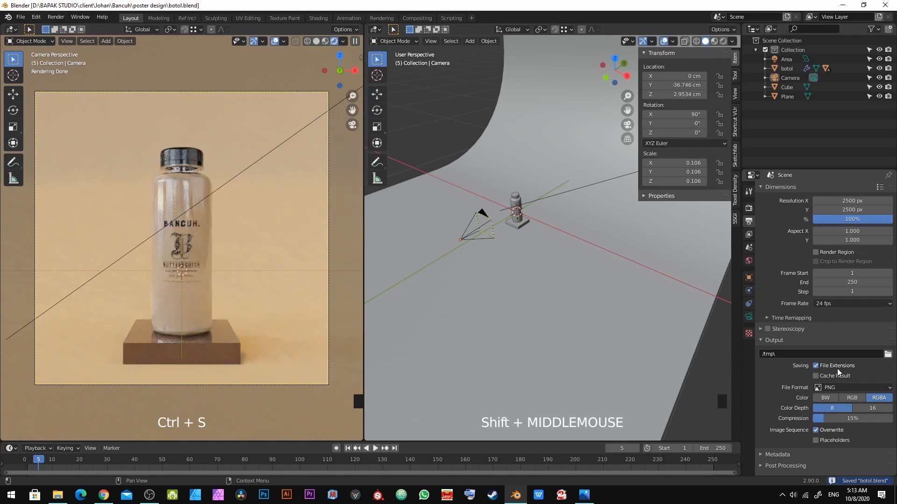
click(834, 387)
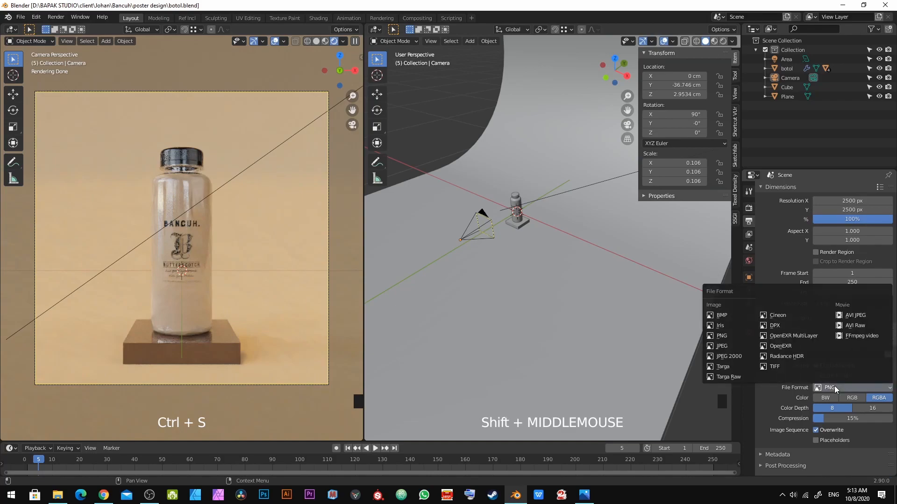
click(748, 209)
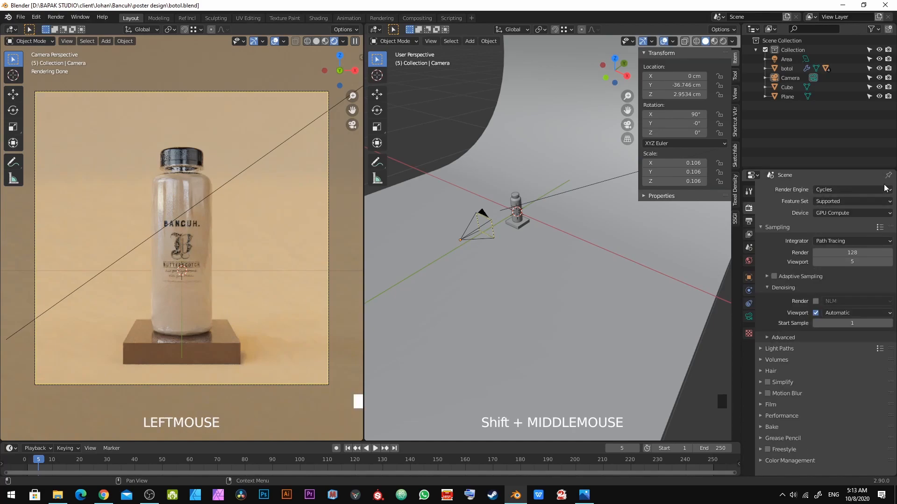
click(856, 187)
click(847, 196)
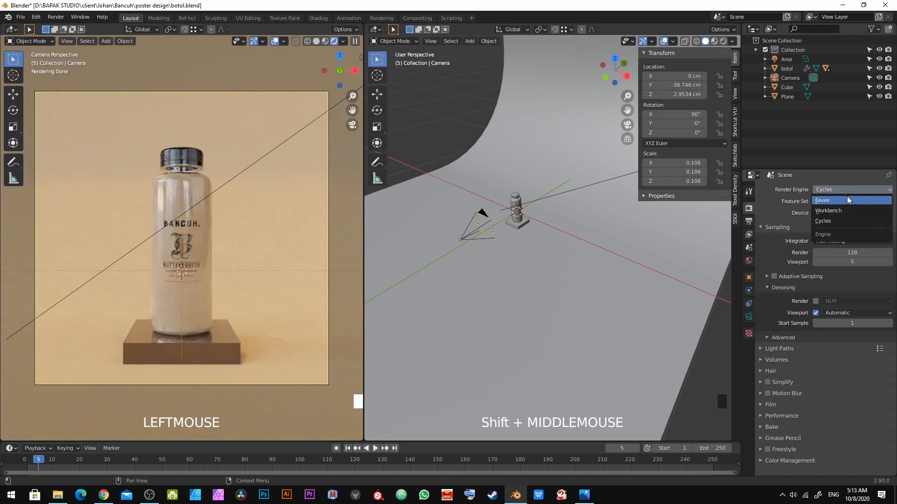
click(840, 190)
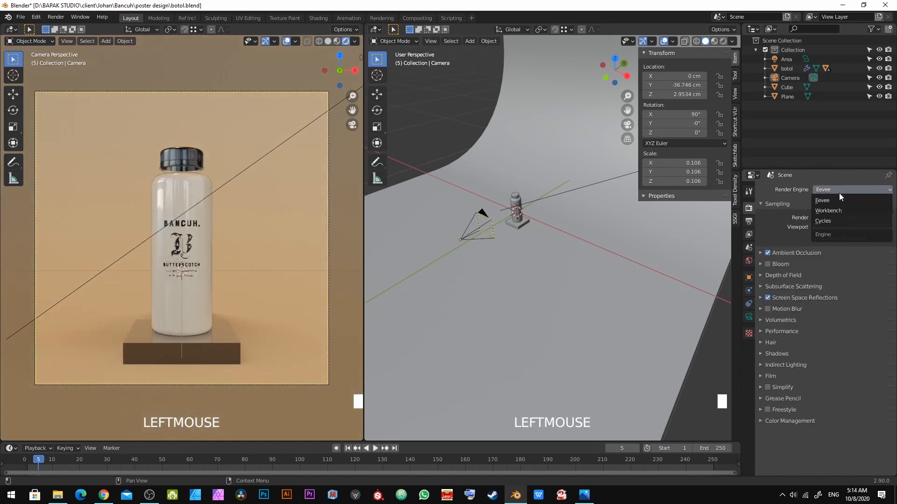
click(843, 219)
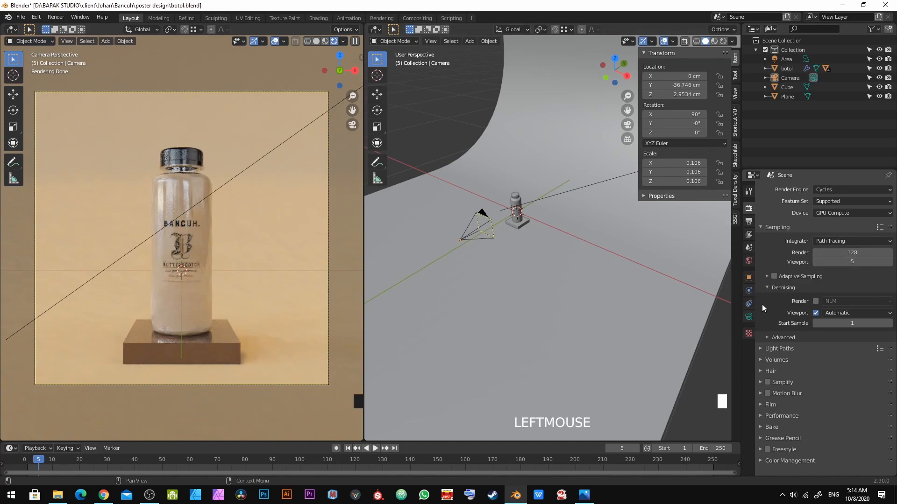
Step: Enable render denoising and set the denoiser to OpenImageDenoise
click(816, 301)
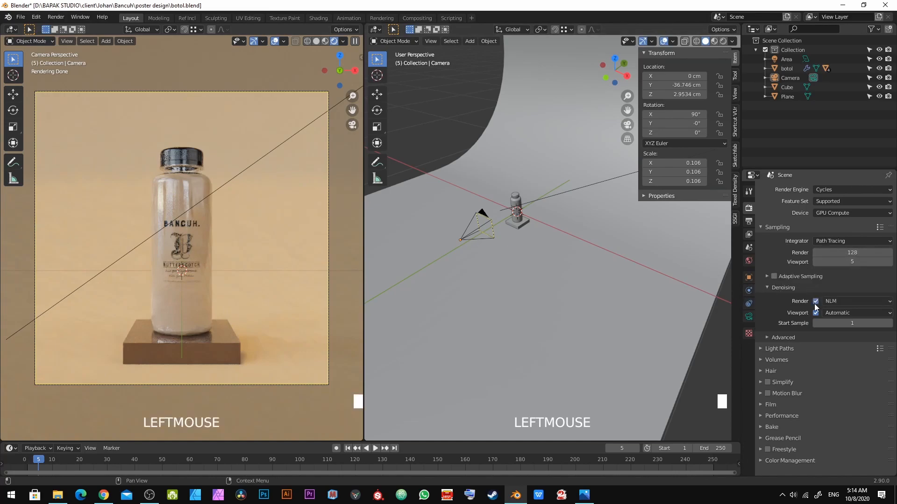
click(847, 302)
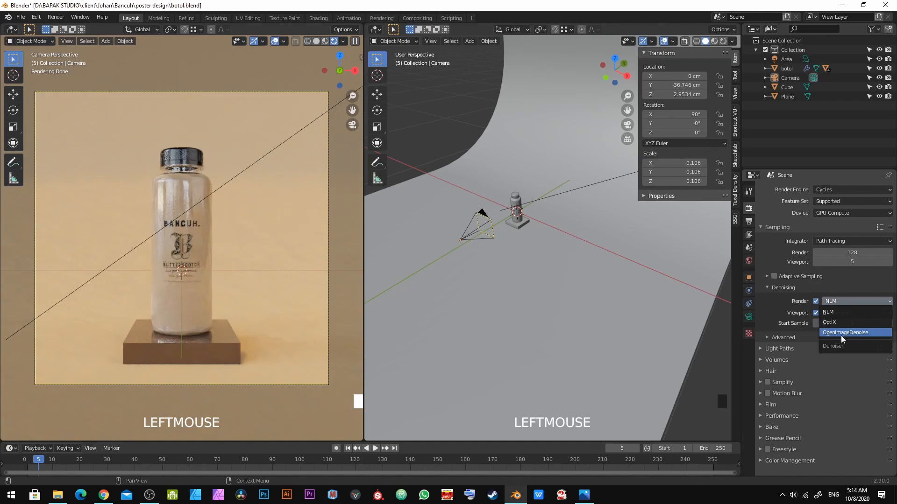
click(840, 335)
click(839, 302)
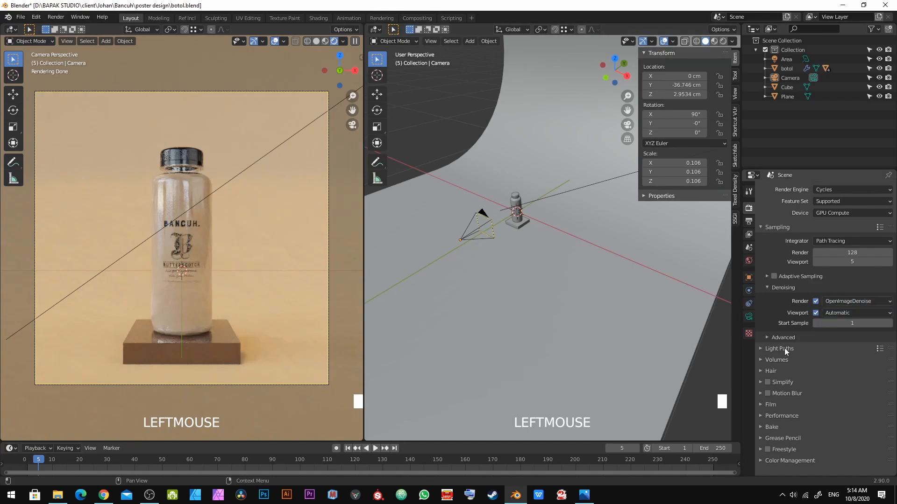
click(828, 301)
Step: Expand the Performance settings and check the Auto Tile Size add-on in Preferences
click(775, 418)
scroll(776, 419, down, 6)
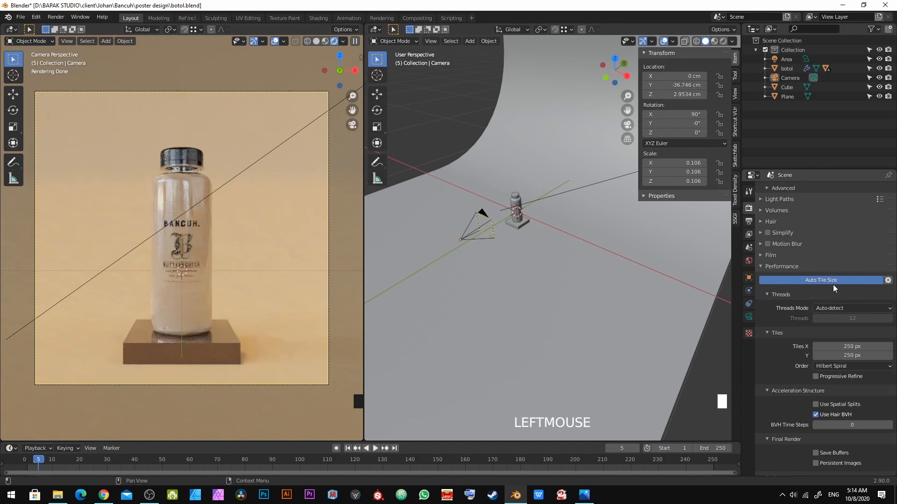
click(36, 17)
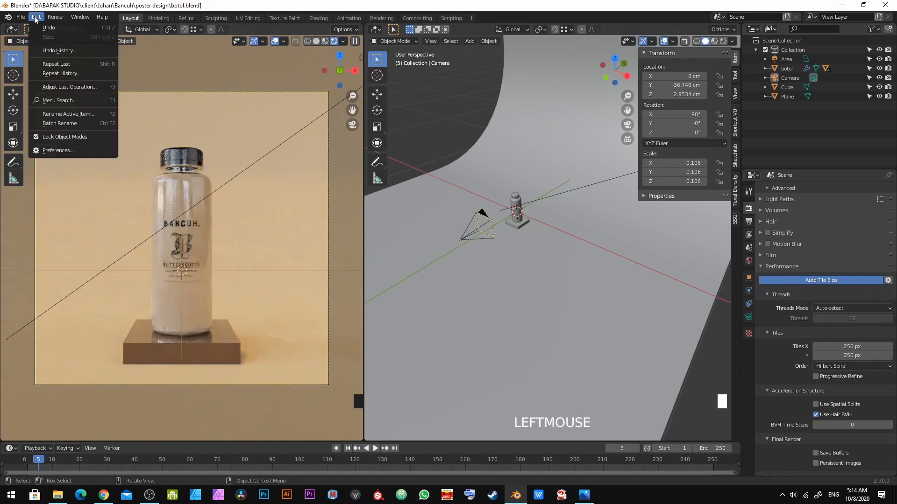
click(54, 149)
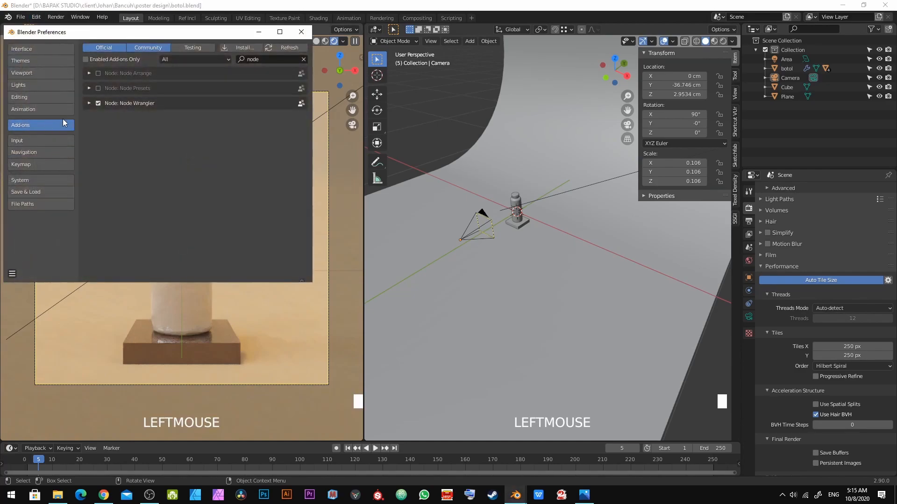
click(272, 57)
text(auto)
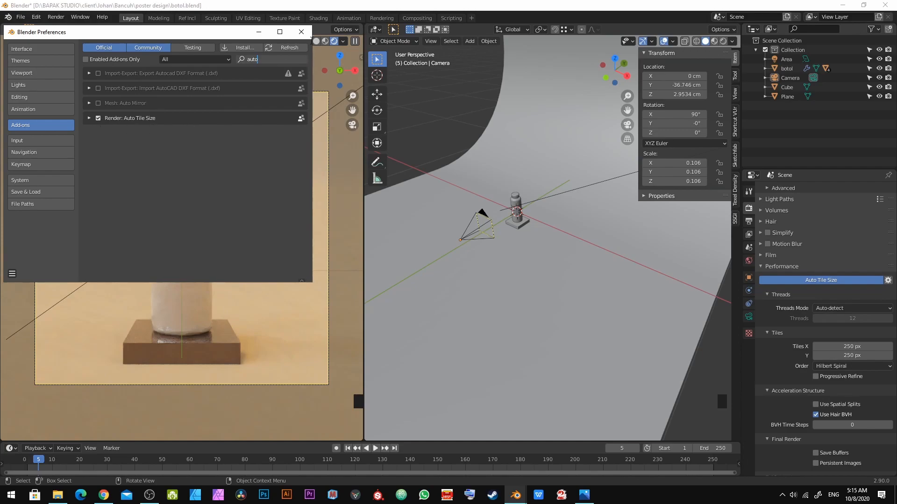
click(301, 32)
Step: Save, then select the backdrop and adjust its base color to a more saturated yellow tan
key(ctrl+s)
key(alt+a)
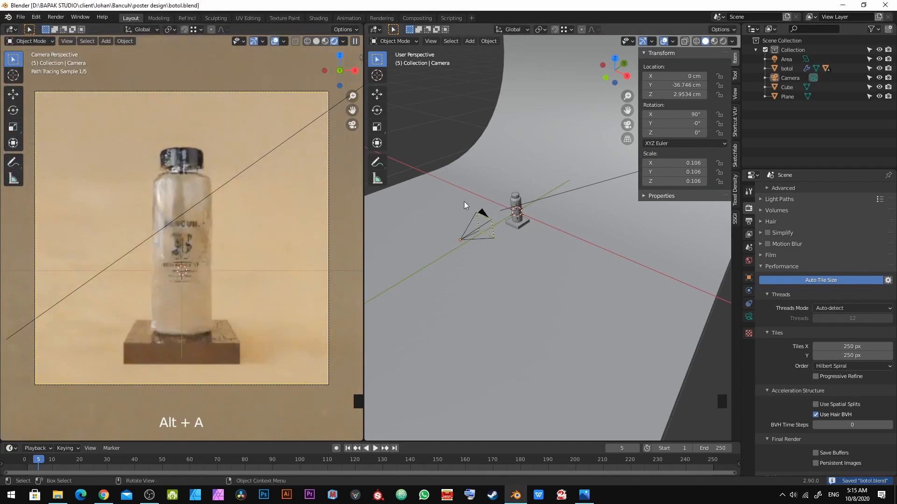
click(717, 302)
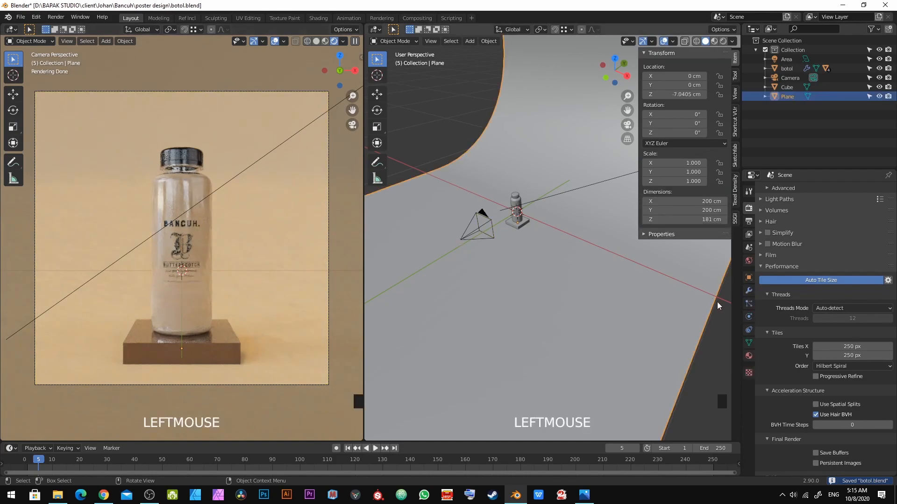
click(749, 356)
click(851, 244)
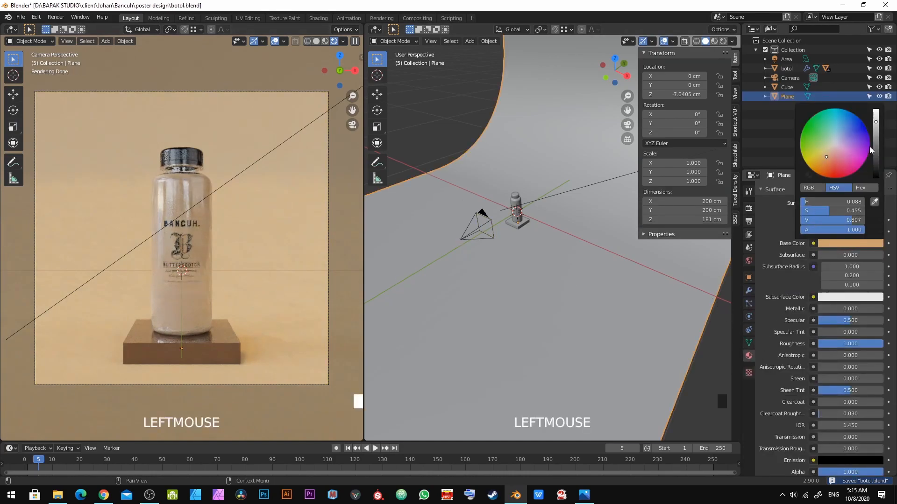
drag(875, 122, 875, 117)
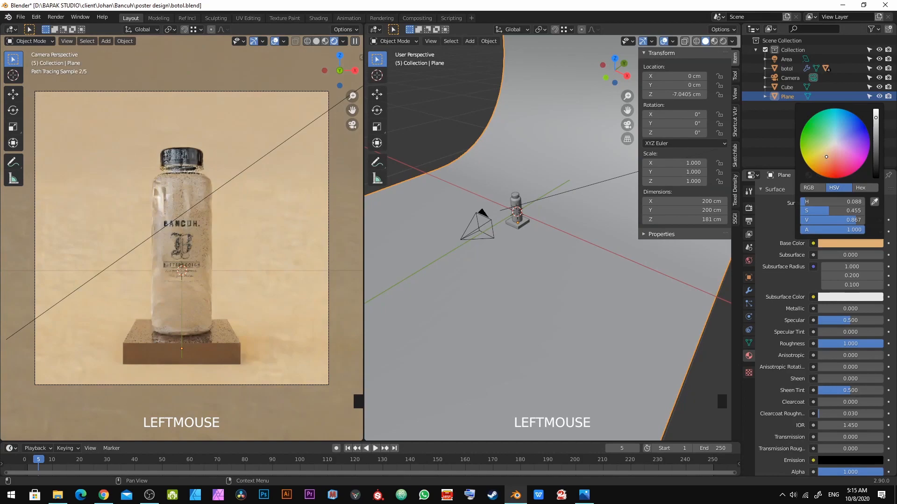
drag(825, 157, 822, 158)
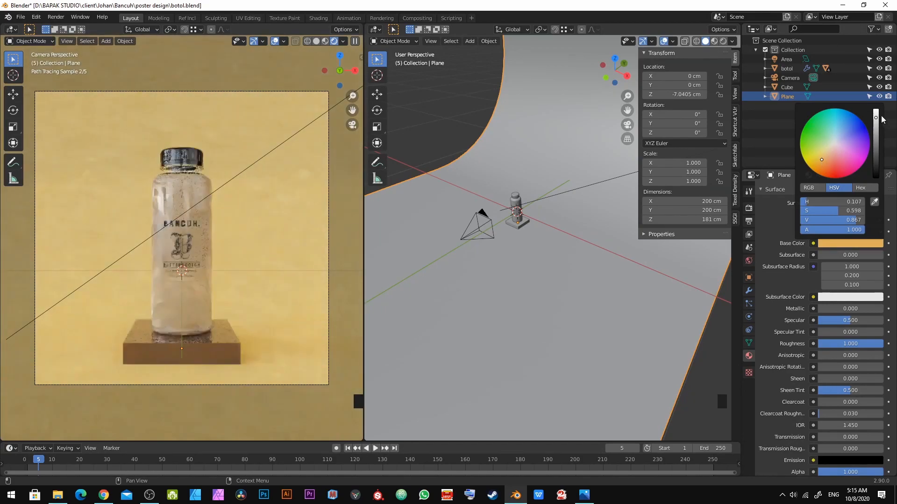
drag(876, 118, 877, 126)
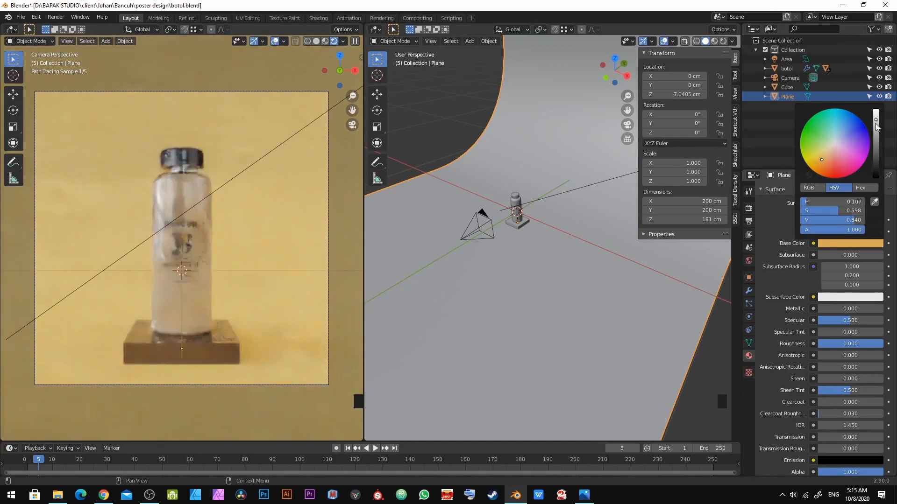
click(828, 238)
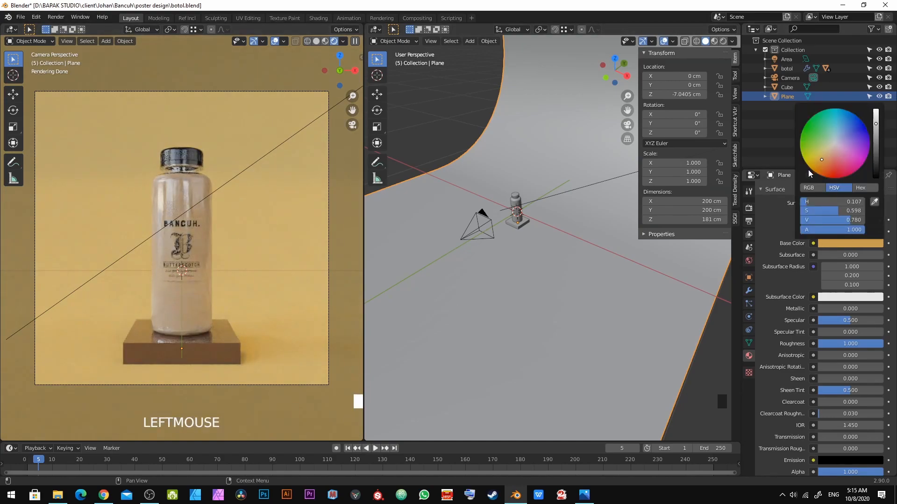
Step: Refine the backdrop's base color to a warmer orange tan, then deselect everything and save
drag(817, 161, 821, 161)
mouse_move(876, 123)
mouse_down()
mouse_move(876, 114)
mouse_move(876, 121)
mouse_up()
drag(822, 155, 822, 161)
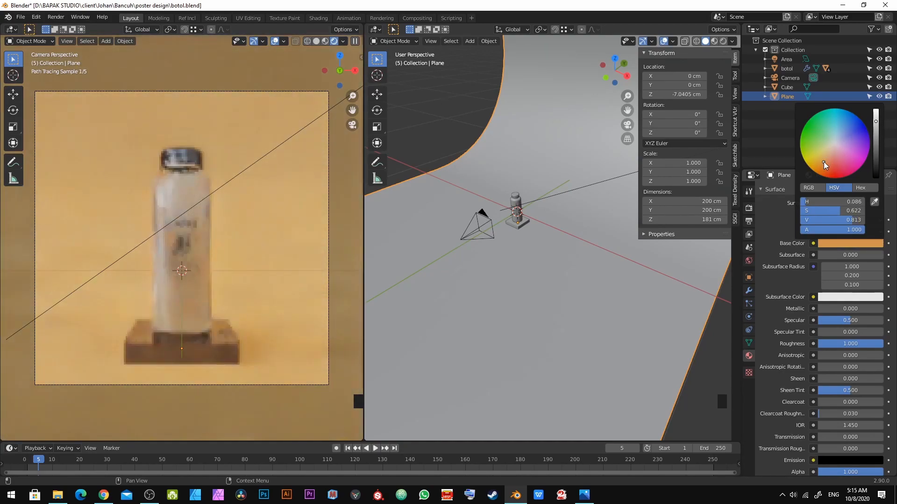
key(alt+a)
key(ctrl+s)
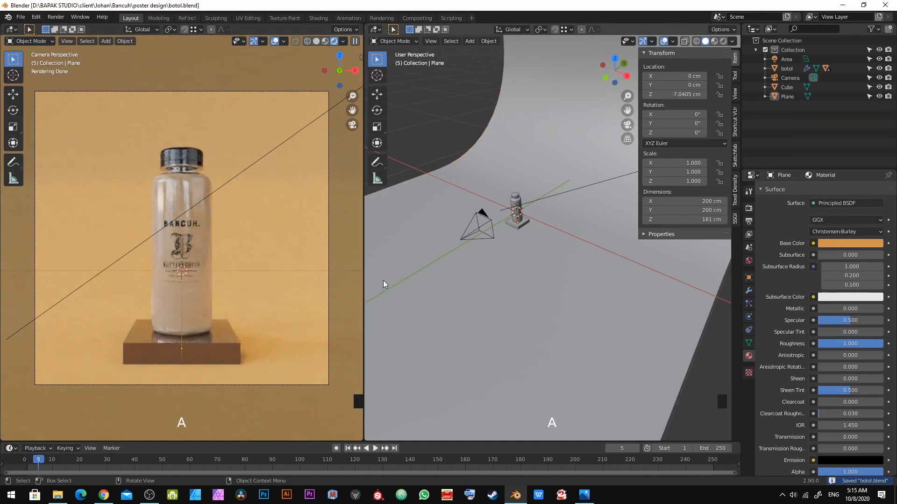
Step: Switch to the Rendering workspace and choose render Slot 1
scroll(818, 350, down, 5)
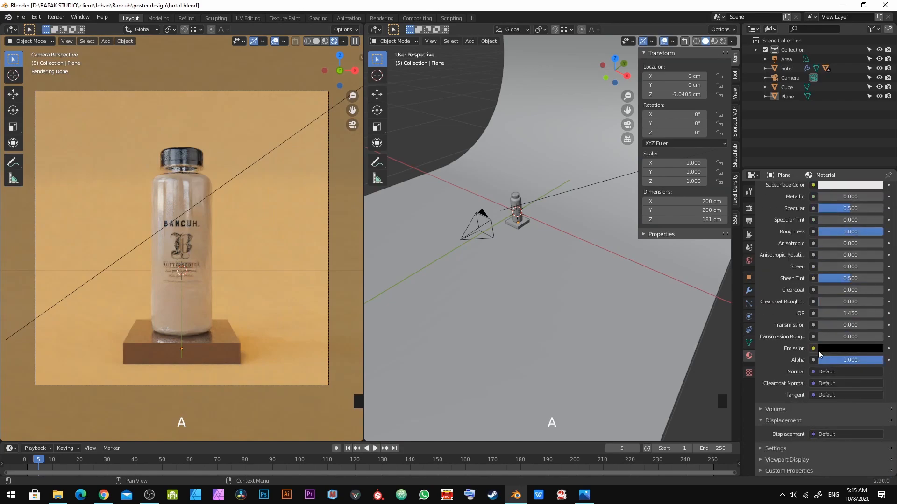
click(381, 19)
click(701, 30)
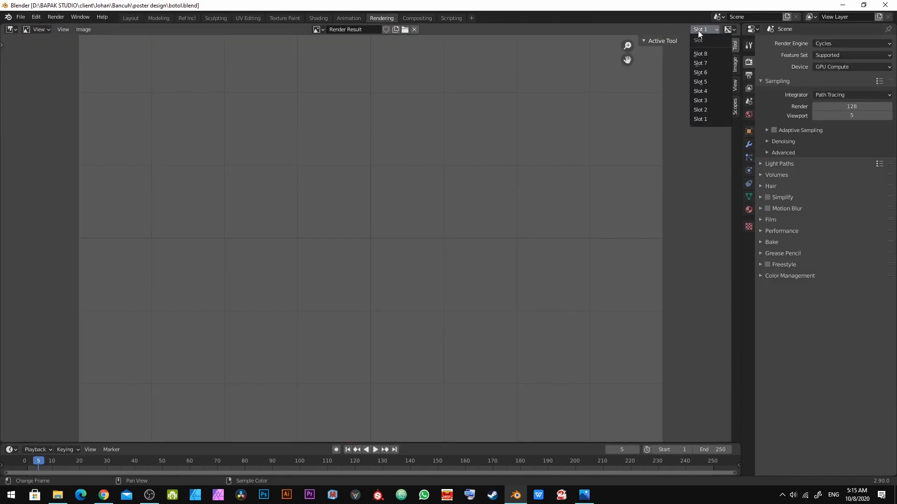
click(711, 118)
scroll(495, 160, down, 3)
scroll(465, 176, up, 2)
scroll(463, 176, down, 1)
Step: Open Preferences and check the Temporary Windows render display option in the Interface settings
click(34, 20)
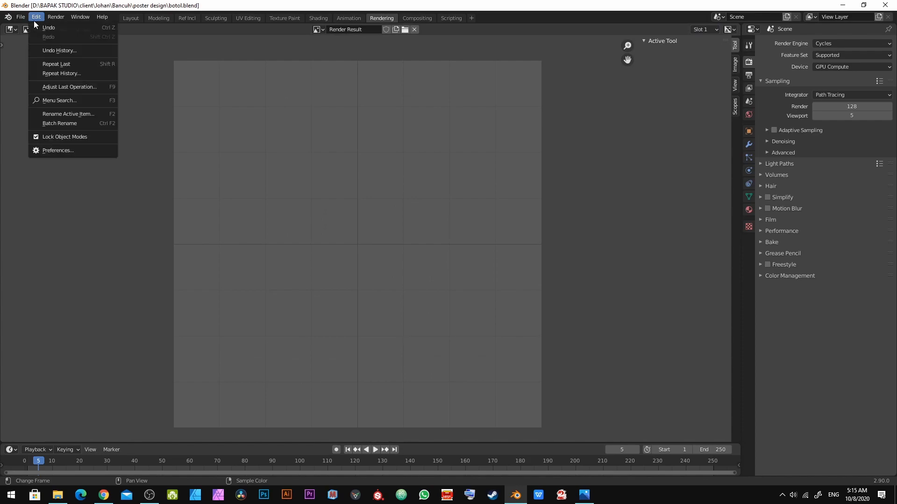
click(77, 155)
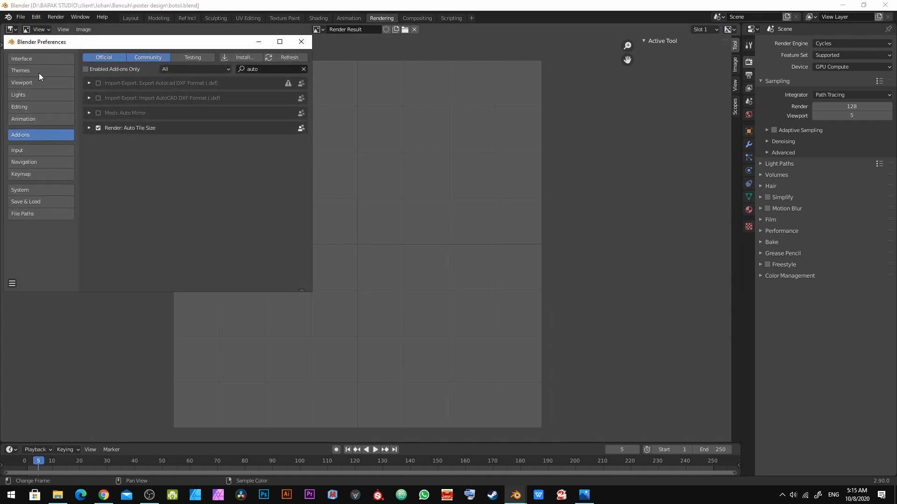
click(47, 60)
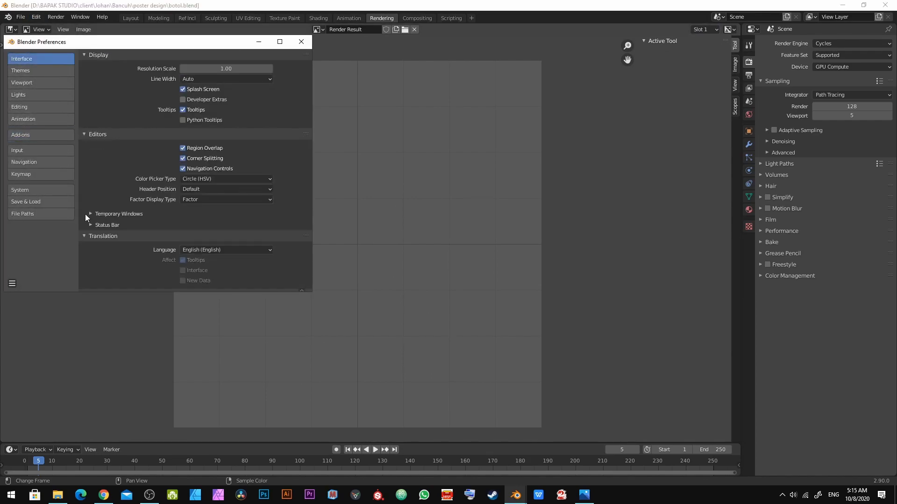
click(98, 214)
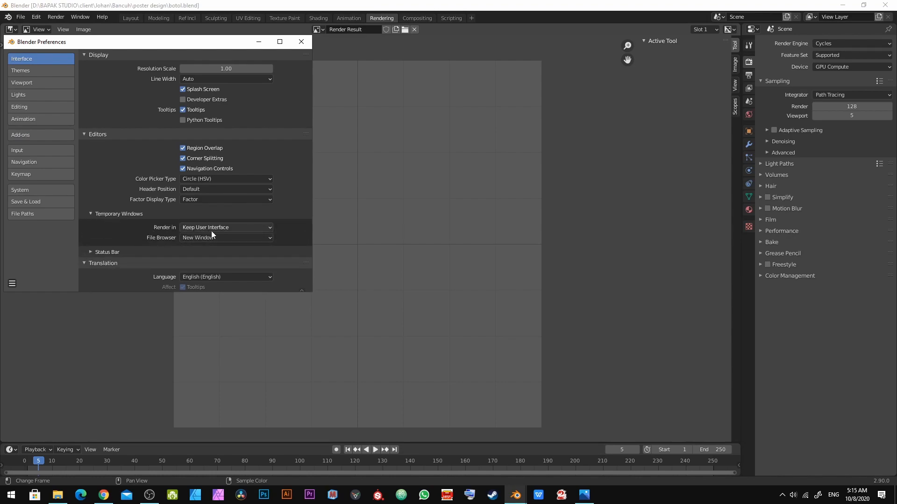
click(294, 42)
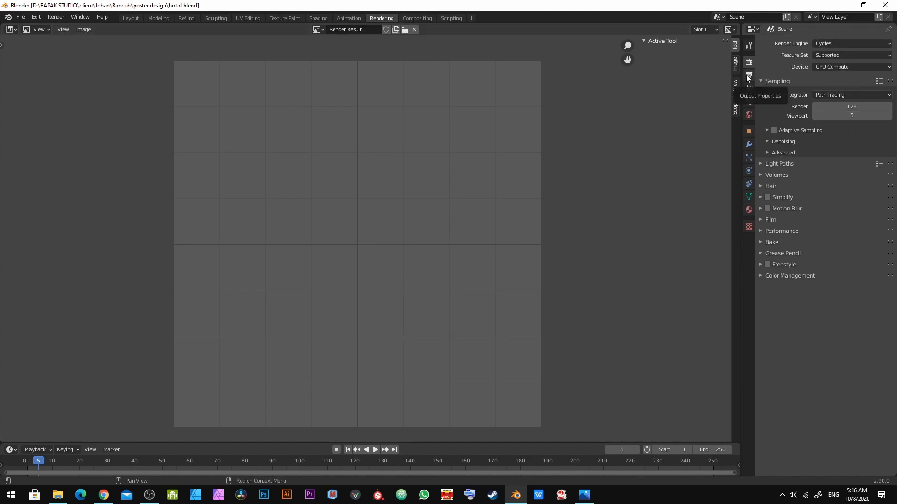
Step: Render the final image with Cycles and inspect the rendered result
scroll(537, 248, down, 1)
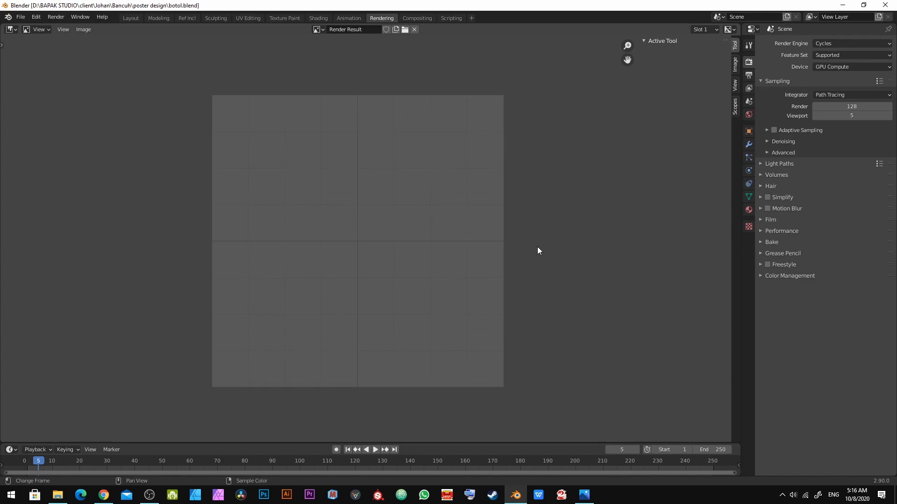
click(56, 16)
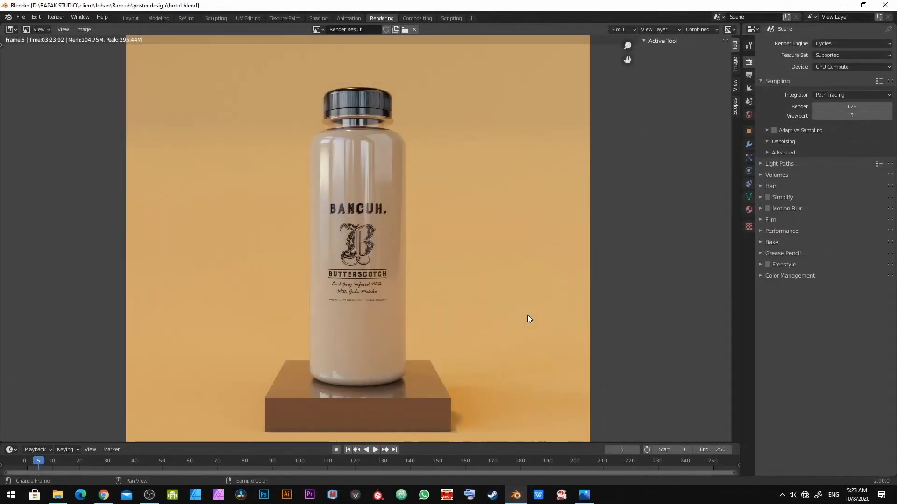
scroll(518, 316, down, 3)
scroll(510, 317, up, 2)
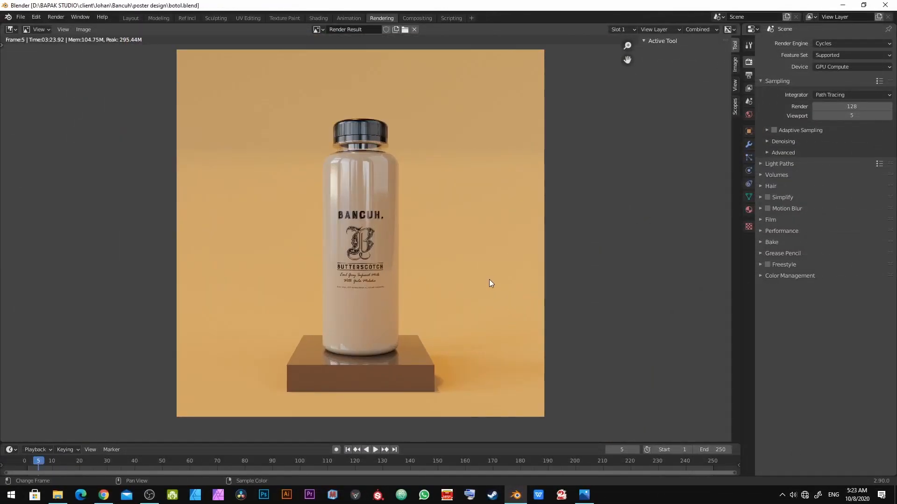
middle_drag(489, 280, 486, 287)
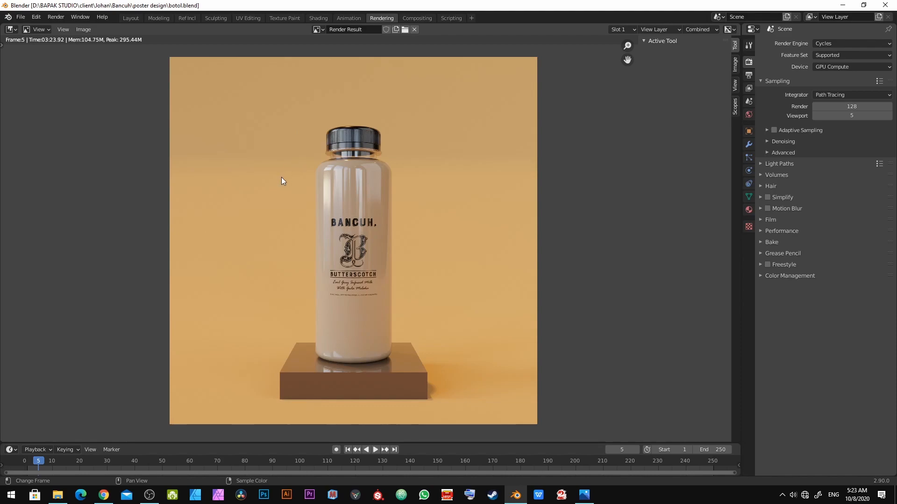
middle_drag(281, 178, 280, 199)
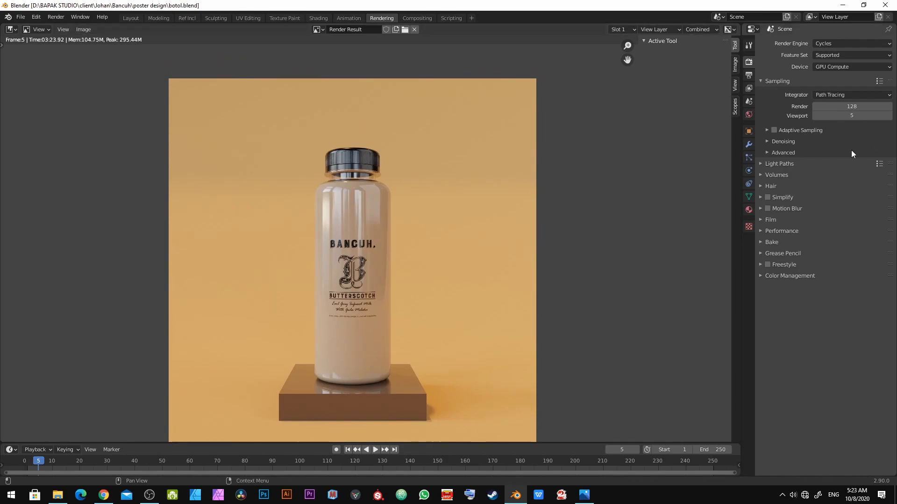
middle_drag(276, 247, 278, 236)
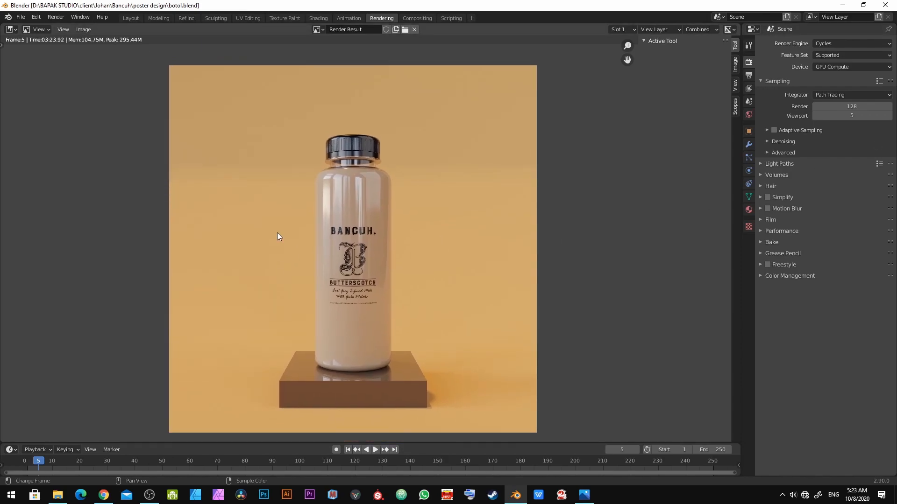
Step: Save the rendered image as a PNG named botol bancuh in the render folder
key(shift+alt+s)
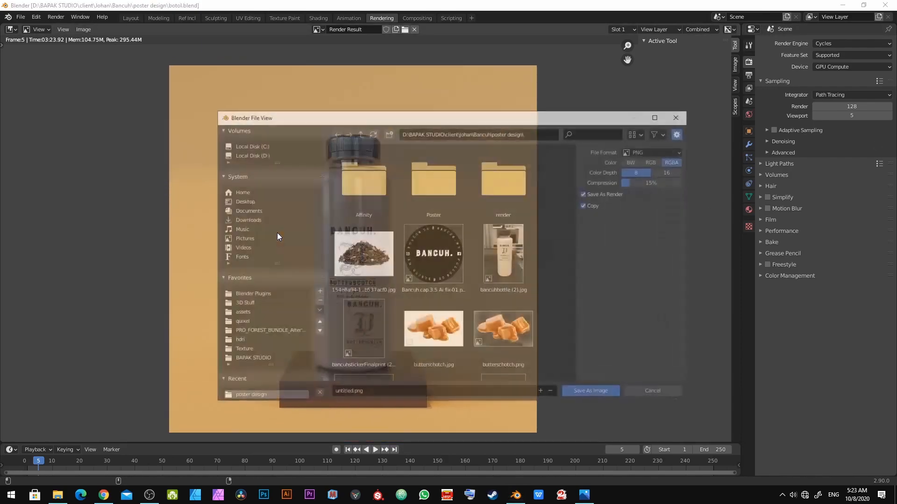
double_click(533, 192)
scroll(478, 318, down, 3)
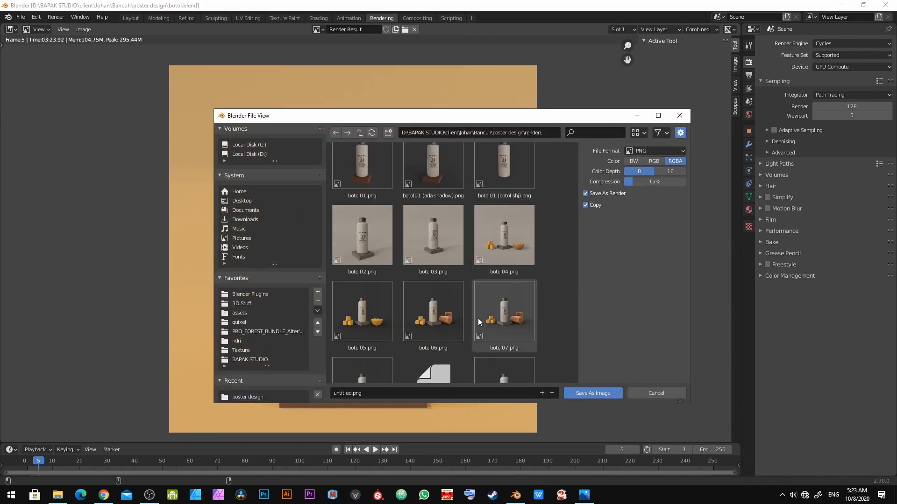
click(444, 393)
text(botol bancuh)
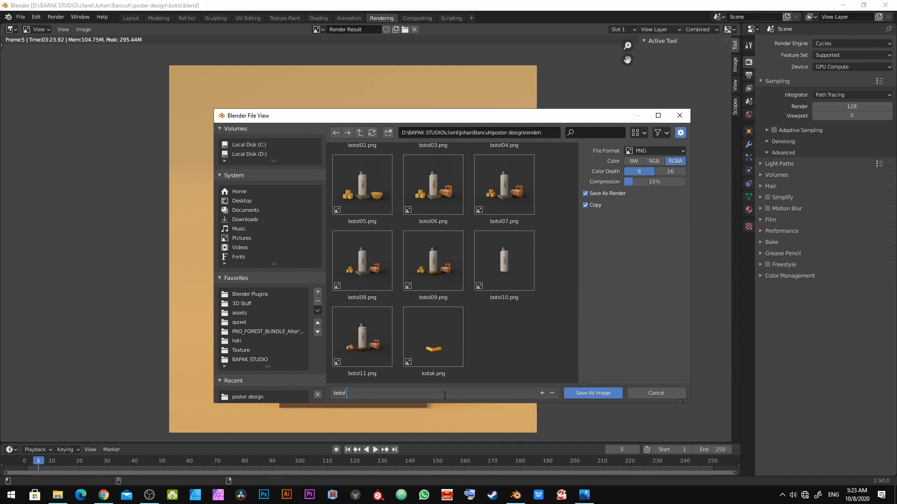
key(Return)
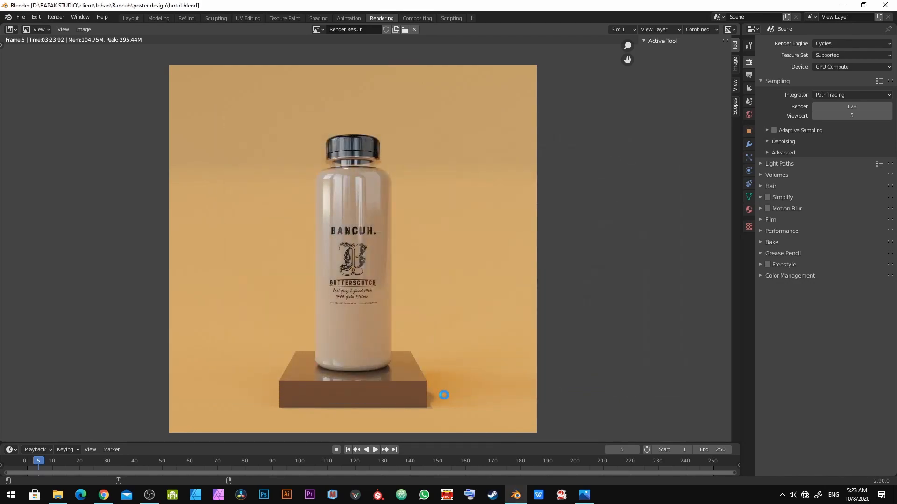